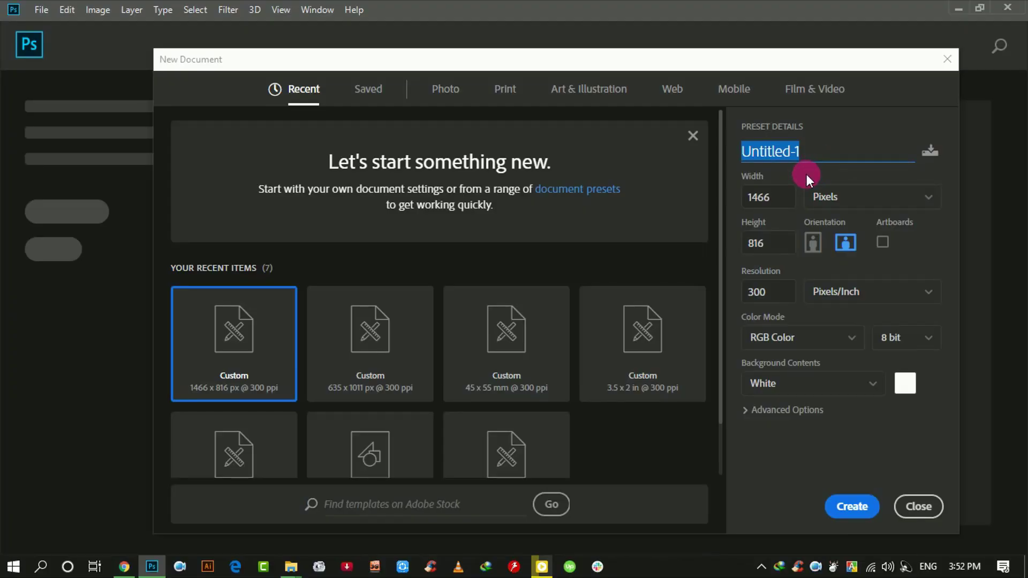
Create the 'Billboard Template Design' document at 1466 × 816 px and 300 ppi.
{"action": "type", "text": "Billboard Template Design"}
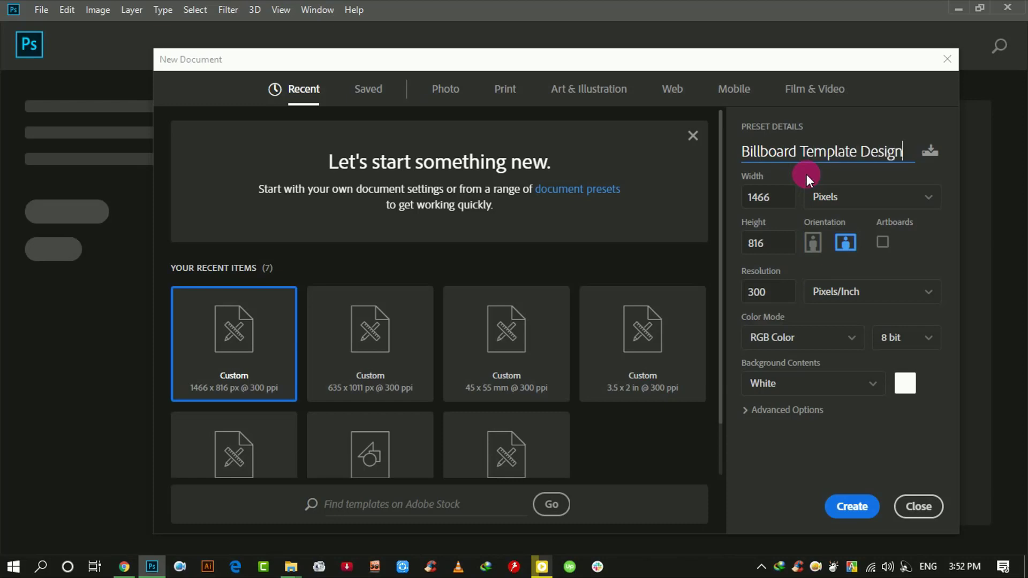
{"action": "left_click", "coordinate": [791, 207]}
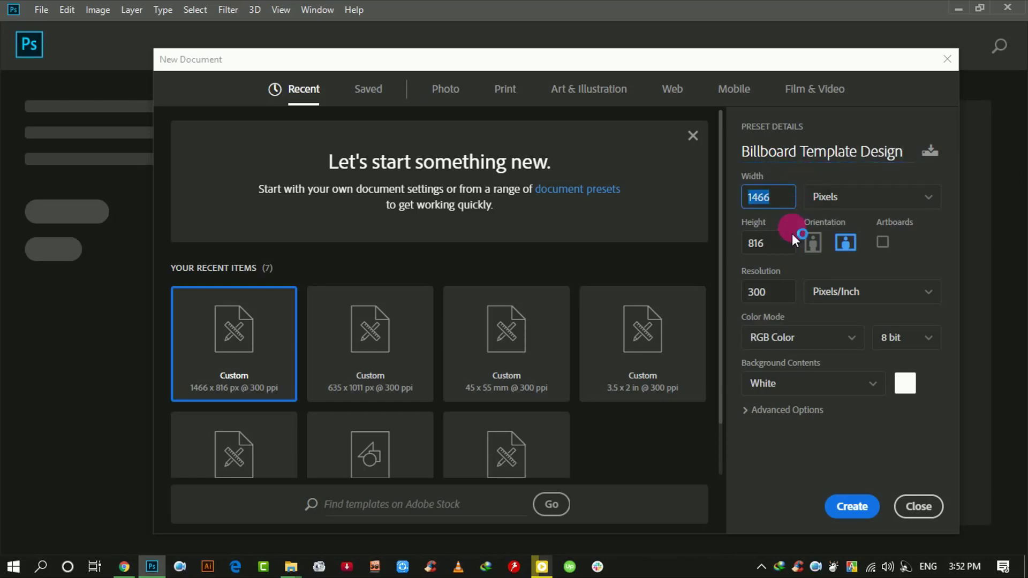
{"action": "left_click", "coordinate": [781, 242]}
{"action": "left_click", "coordinate": [878, 509]}
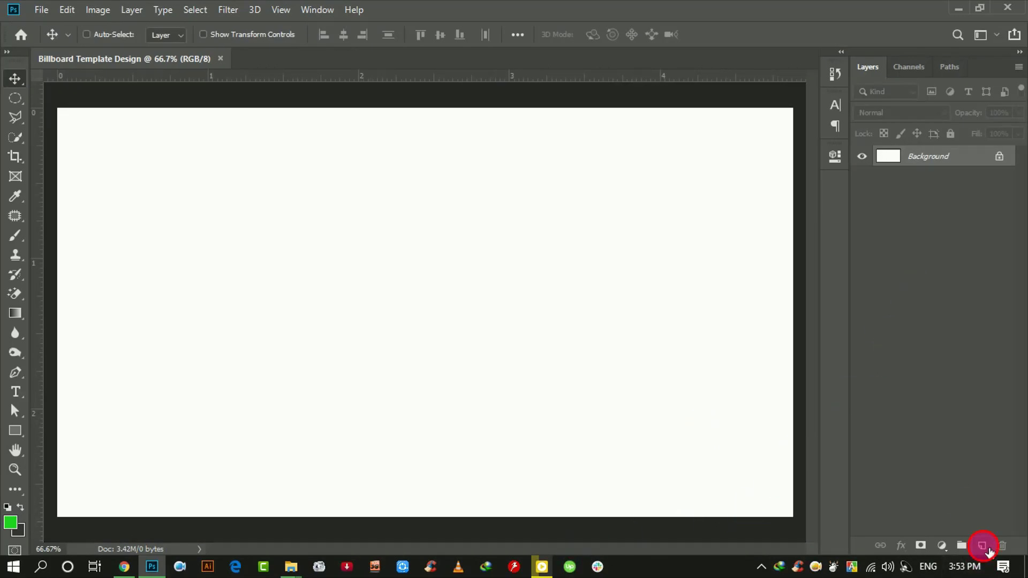
Add empty Layer 1, place two vertical guides and one horizontal guide, then zoom to 50%.
{"action": "left_click", "coordinate": [984, 547]}
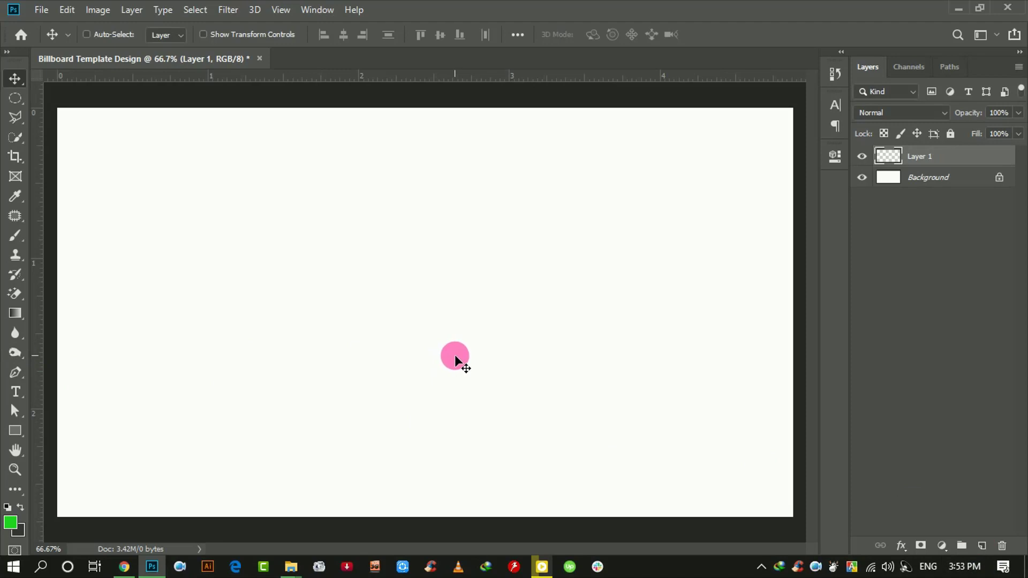
{"action": "key", "text": "ctrl+minus"}
{"action": "key", "text": "ctrl+minus"}
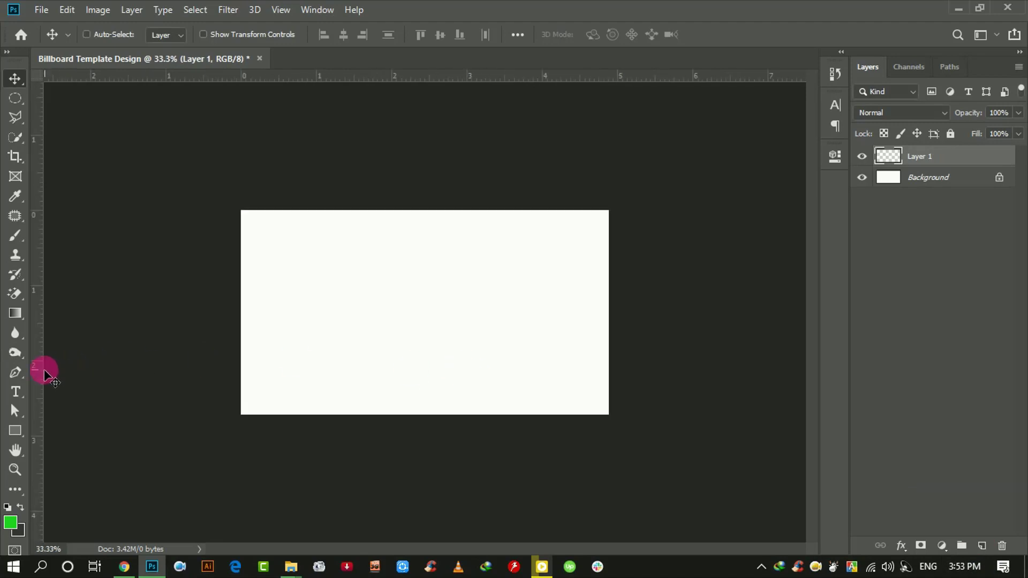
{"action": "left_click_drag", "start_coordinate": [38, 396], "coordinate": [431, 400]}
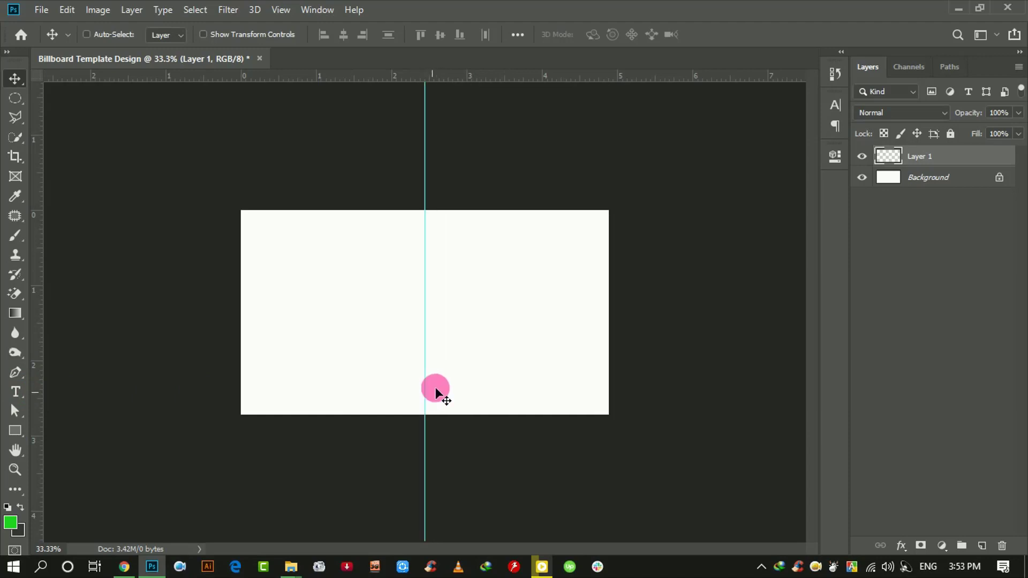
{"action": "left_click_drag", "start_coordinate": [39, 361], "coordinate": [480, 380]}
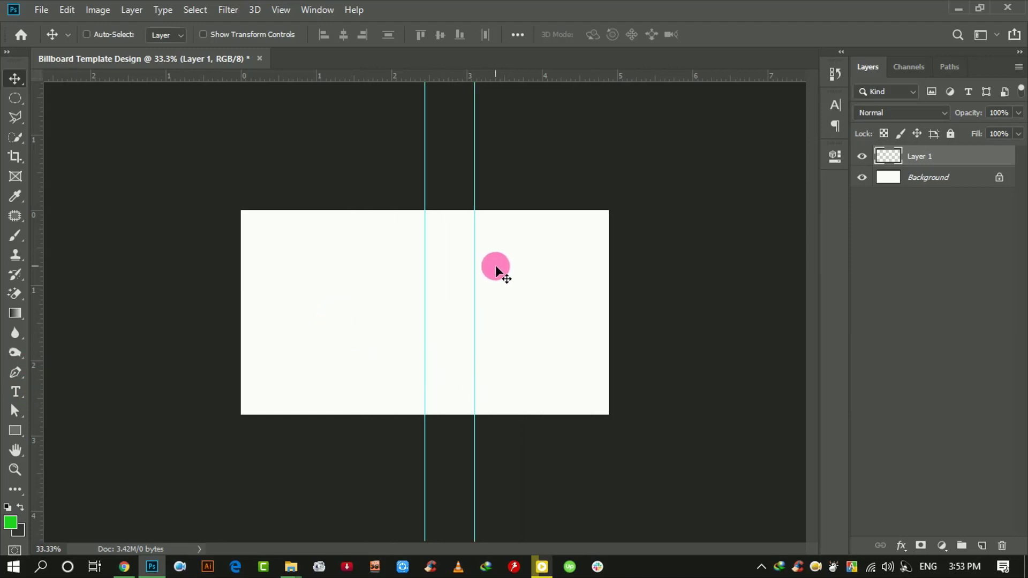
{"action": "mouse_move", "coordinate": [506, 77]}
{"action": "left_mouse_down"}
{"action": "mouse_move", "coordinate": [540, 294]}
{"action": "mouse_move", "coordinate": [508, 313]}
{"action": "left_mouse_up"}
{"action": "left_click_drag", "start_coordinate": [425, 305], "coordinate": [396, 307]}
{"action": "mouse_move", "coordinate": [476, 291]}
{"action": "left_mouse_down"}
{"action": "mouse_move", "coordinate": [425, 291]}
{"action": "mouse_move", "coordinate": [459, 302]}
{"action": "left_mouse_up"}
{"action": "key", "text": "ctrl+plus"}
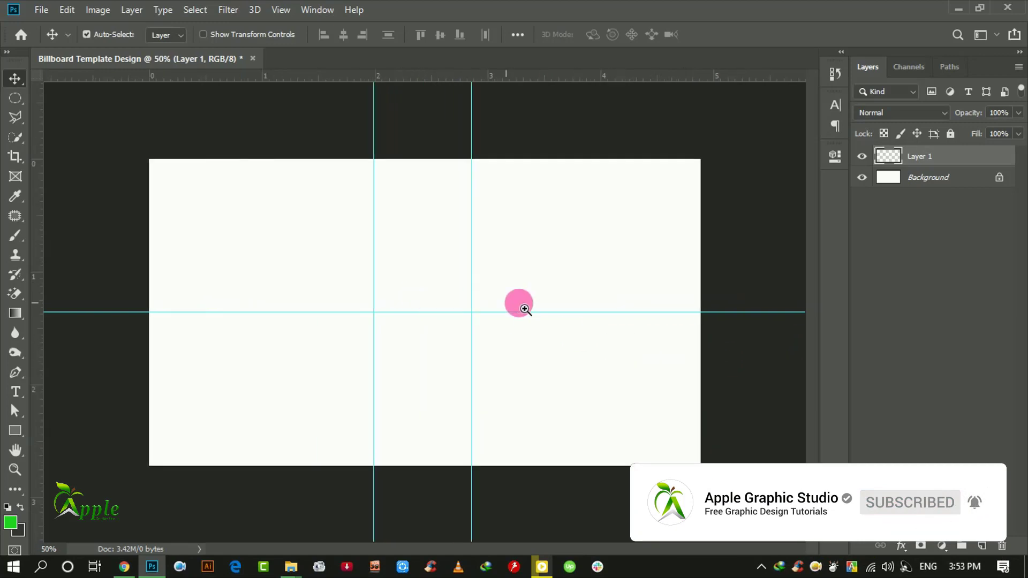
Draw a dark Pen shape over the right side, notched at the guides' intersection.
{"action": "left_click", "coordinate": [15, 372]}
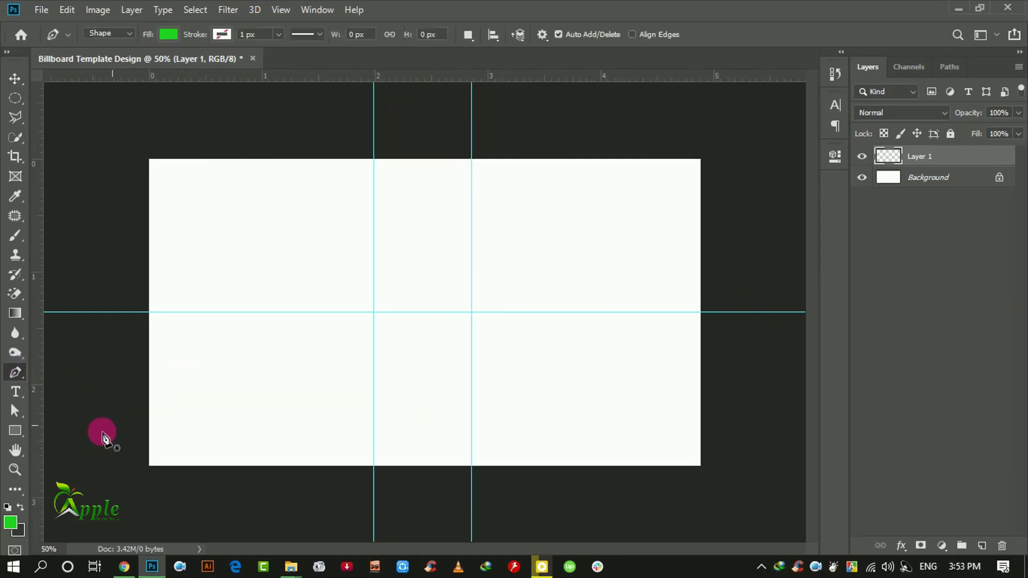
{"action": "left_click", "coordinate": [9, 524]}
{"action": "left_click", "coordinate": [20, 508]}
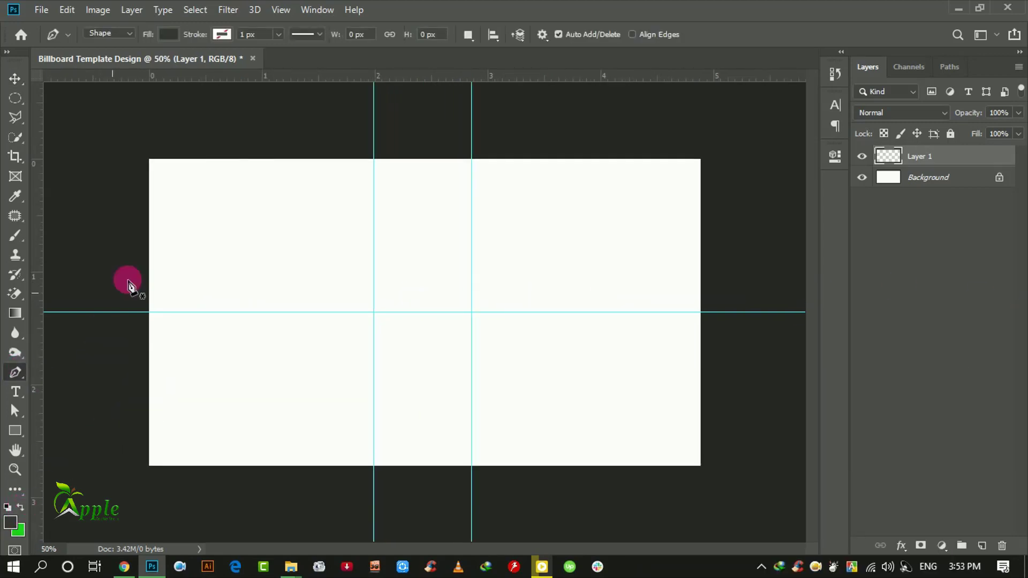
{"action": "left_click", "coordinate": [365, 145]}
{"action": "left_click", "coordinate": [471, 312]}
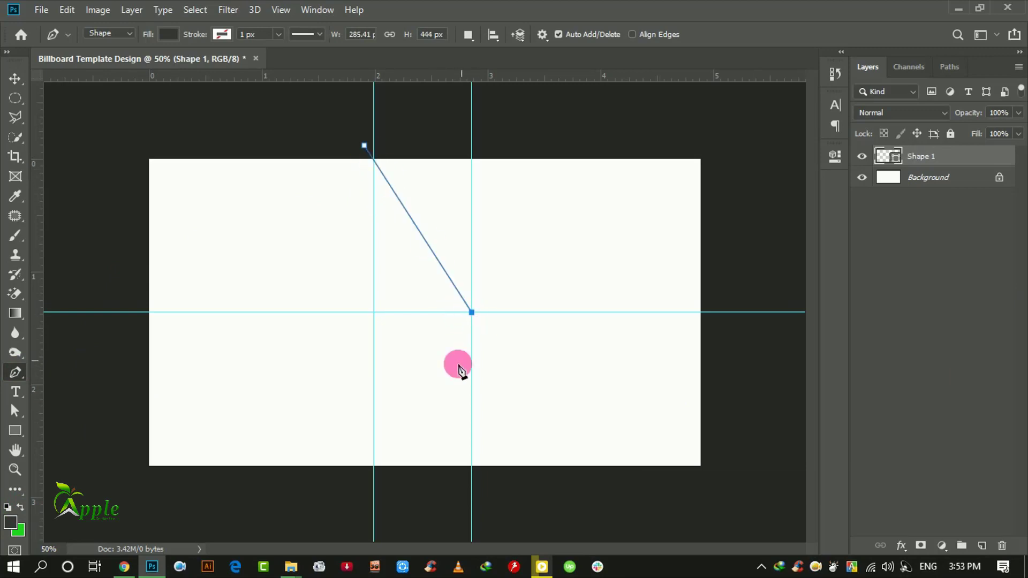
{"action": "left_click", "coordinate": [365, 477]}
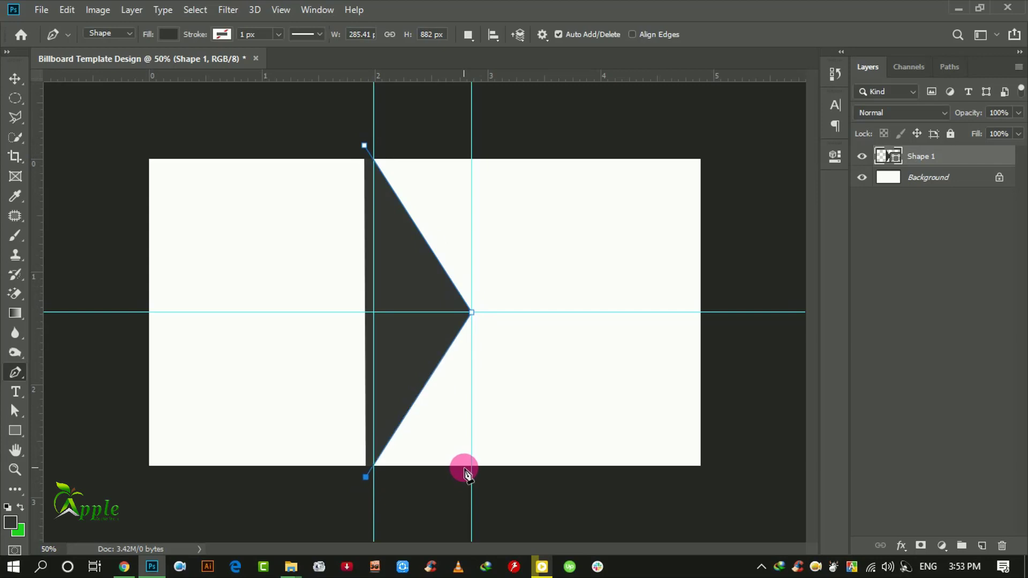
{"action": "left_click", "coordinate": [714, 475]}
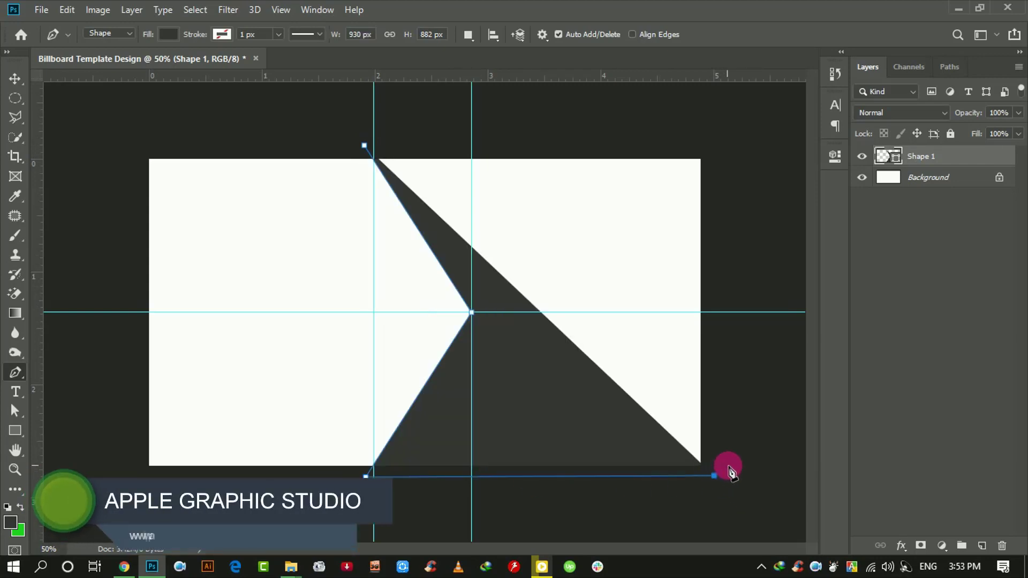
{"action": "left_click", "coordinate": [709, 145]}
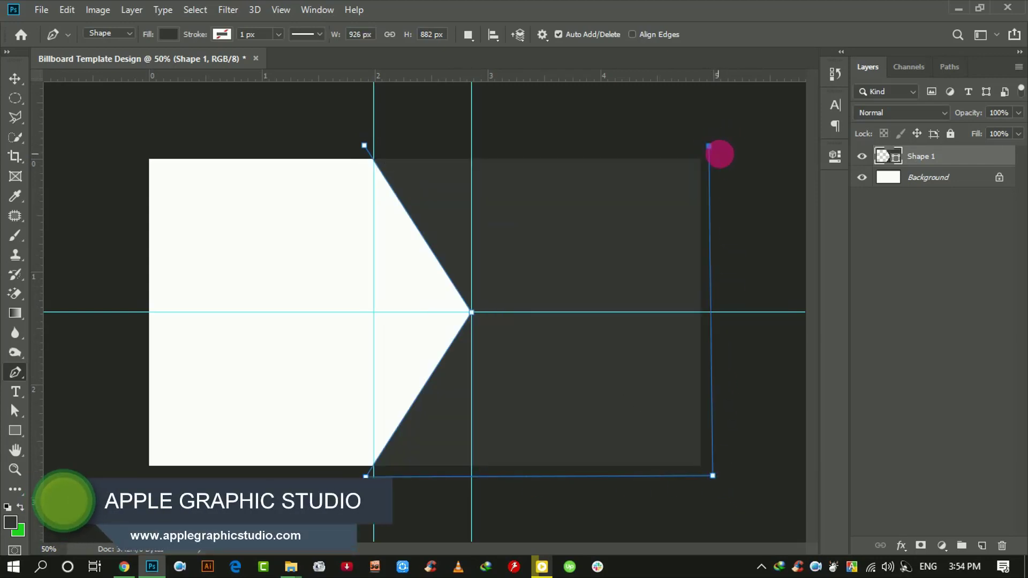
{"action": "left_click", "coordinate": [364, 145]}
Recolour Shape 1's fill to the dark teal 1e3e41.
{"action": "key", "text": "v"}
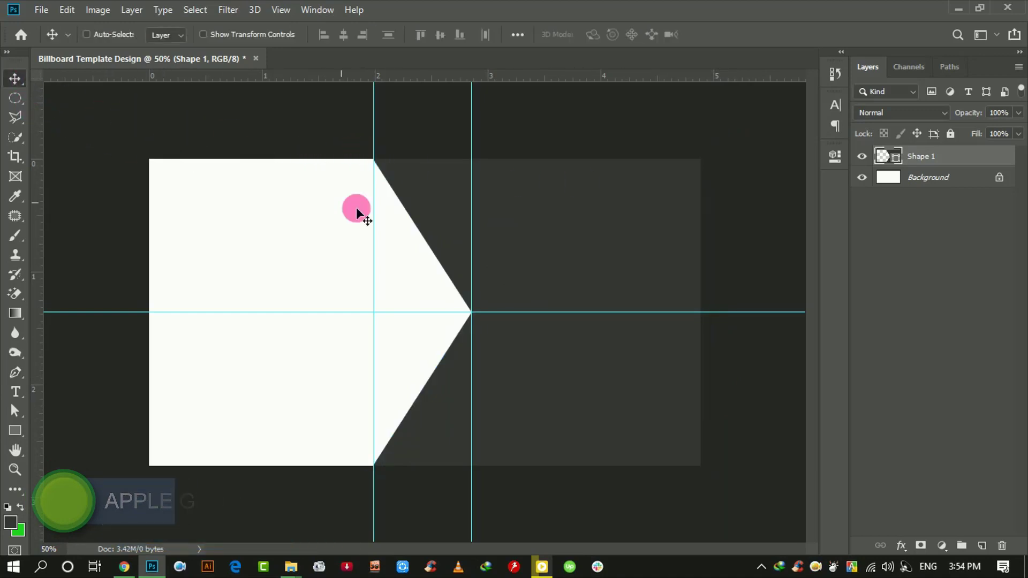
{"action": "key", "text": "ctrl"}
{"action": "double_click", "coordinate": [897, 158]}
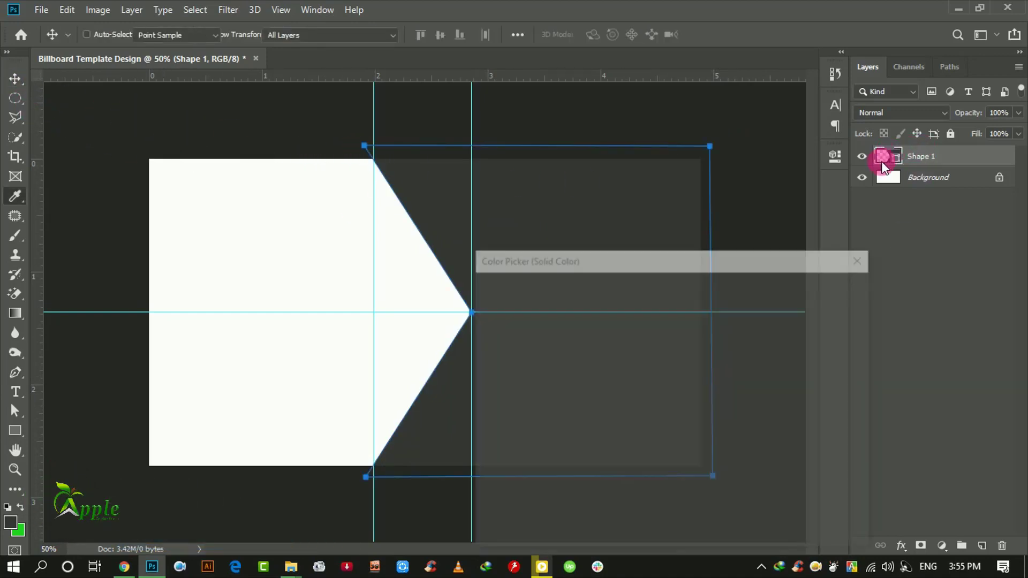
{"action": "mouse_move", "coordinate": [716, 253]}
{"action": "left_mouse_down"}
{"action": "mouse_move", "coordinate": [840, 225]}
{"action": "mouse_move", "coordinate": [921, 169]}
{"action": "left_mouse_up"}
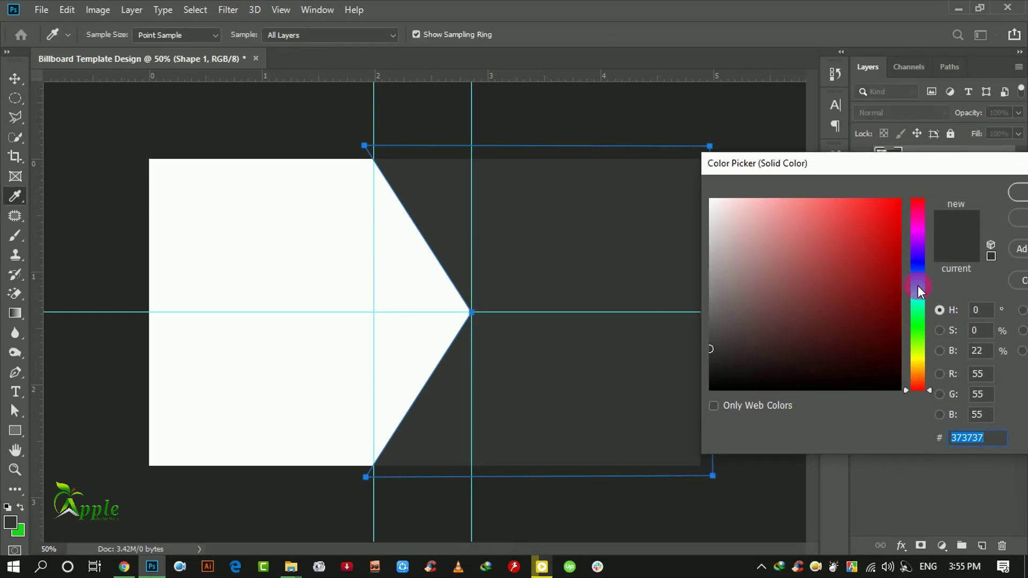
{"action": "mouse_move", "coordinate": [919, 289]}
{"action": "left_mouse_down"}
{"action": "mouse_move", "coordinate": [918, 322]}
{"action": "mouse_move", "coordinate": [920, 281]}
{"action": "mouse_move", "coordinate": [914, 290]}
{"action": "left_mouse_up"}
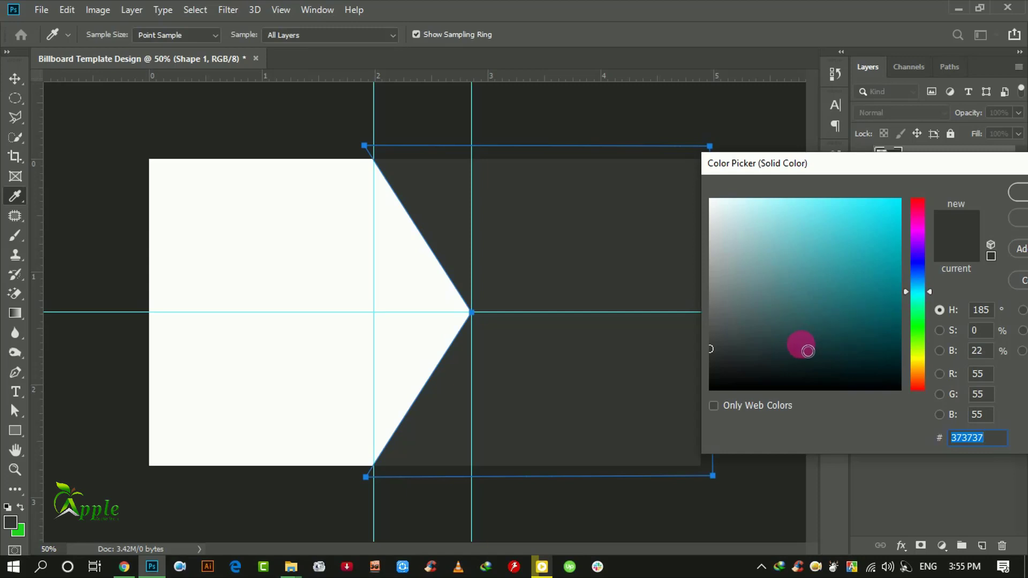
{"action": "left_click_drag", "start_coordinate": [808, 350], "coordinate": [826, 344]}
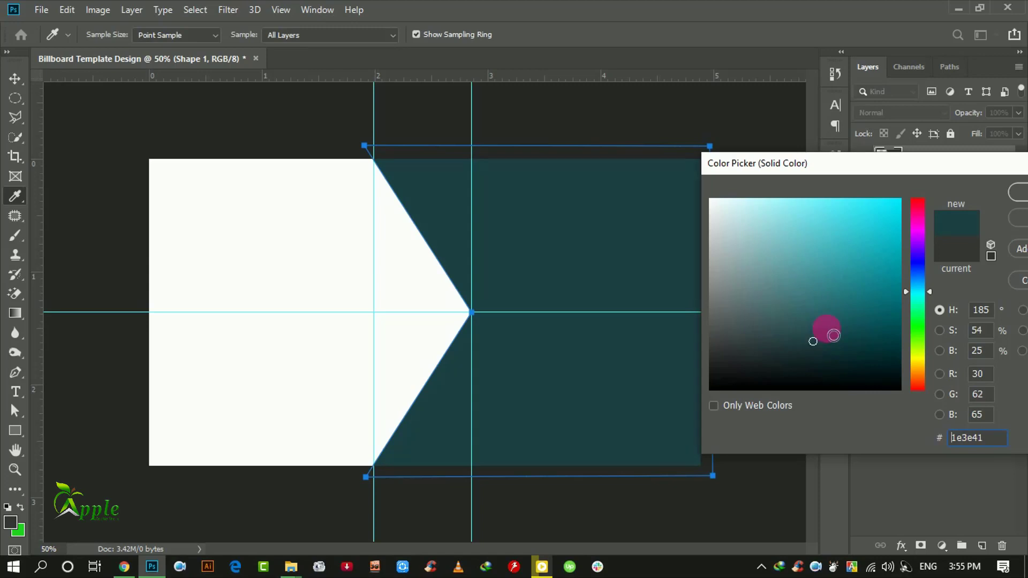
{"action": "left_click", "coordinate": [1014, 194]}
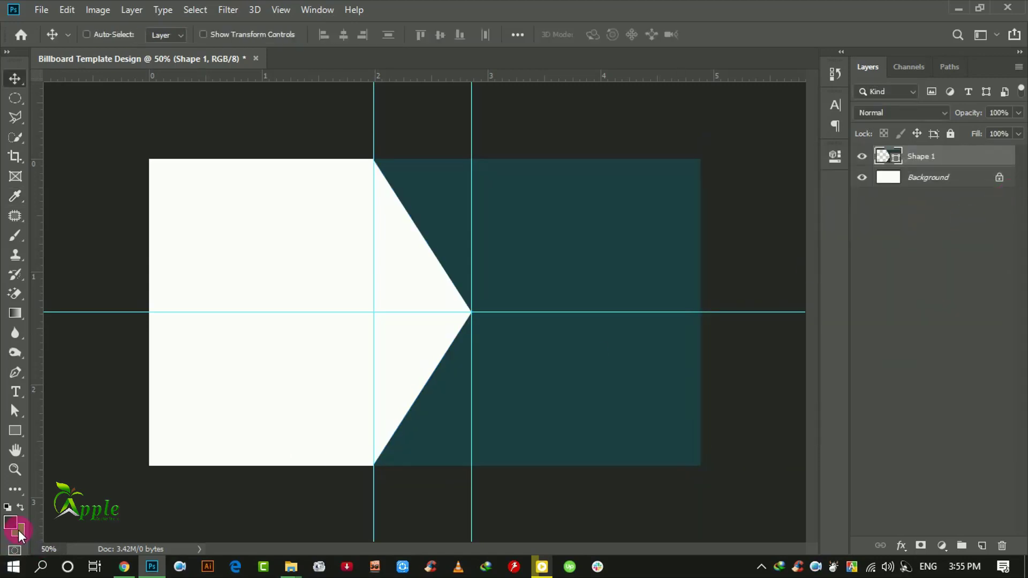
Set the foreground colour to the brighter teal 03b1c1.
{"action": "left_click", "coordinate": [10, 524]}
{"action": "left_click", "coordinate": [562, 292]}
{"action": "left_click", "coordinate": [997, 197]}
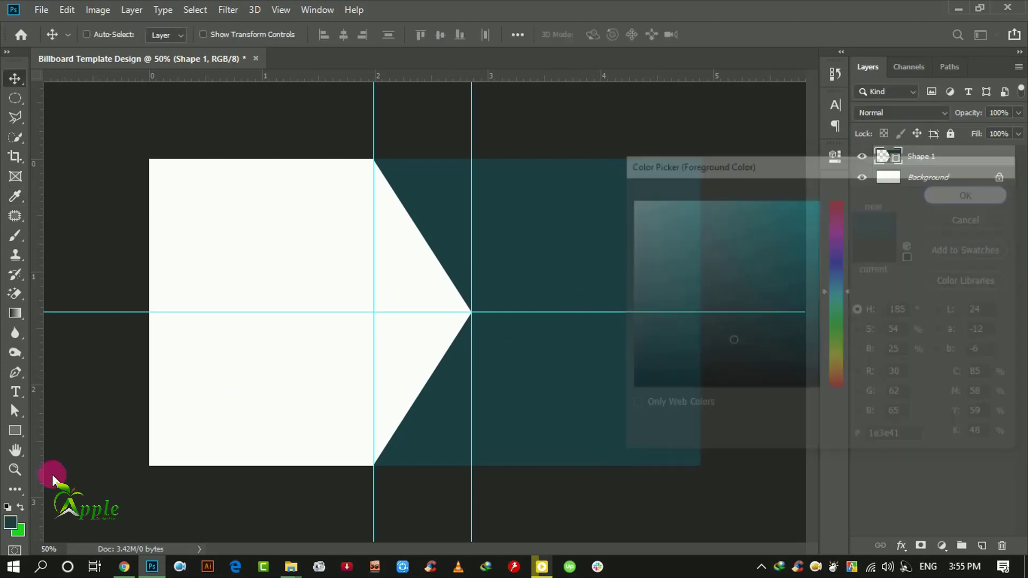
{"action": "left_click", "coordinate": [17, 528]}
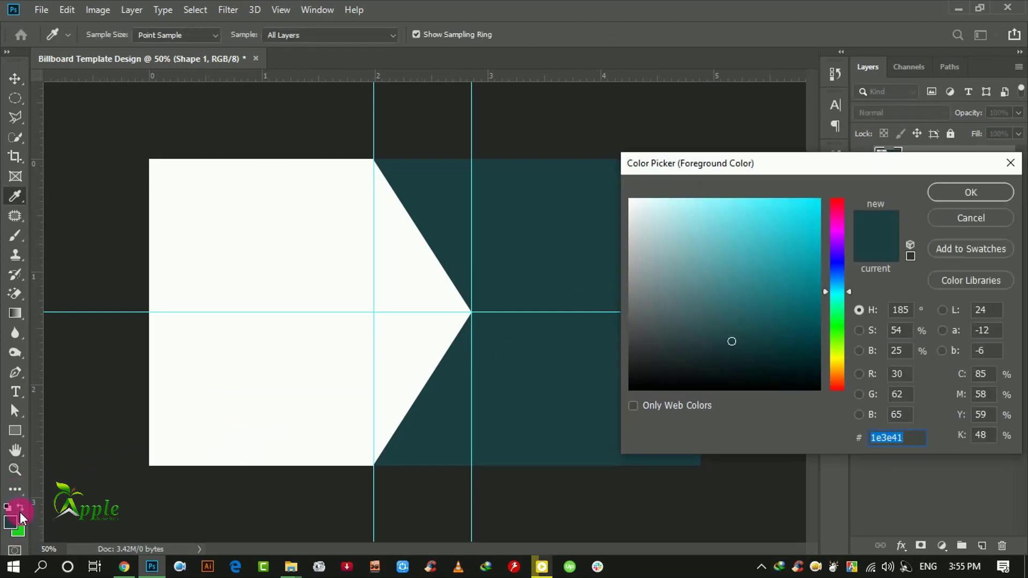
{"action": "left_click", "coordinate": [818, 245]}
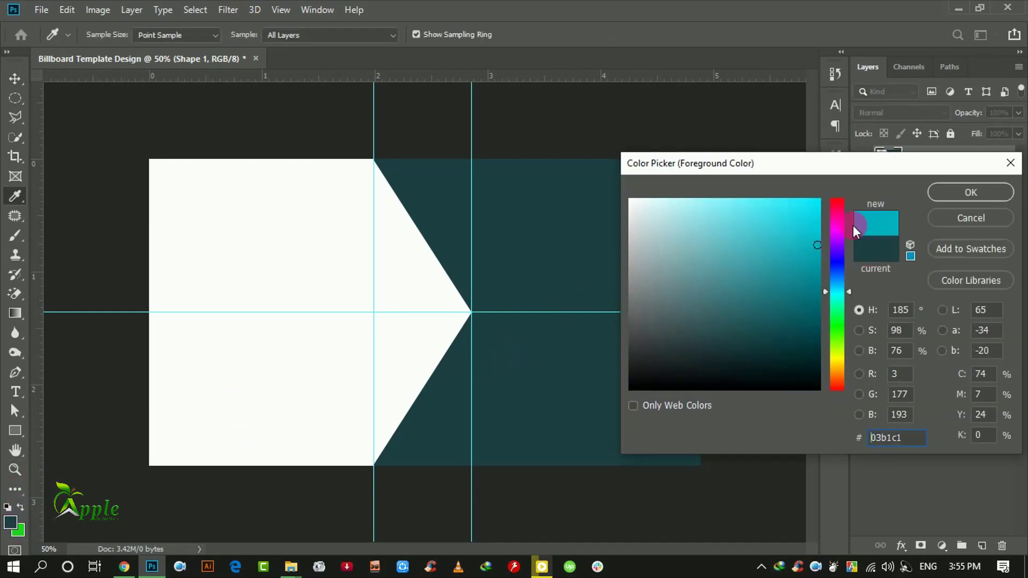
{"action": "left_click", "coordinate": [970, 193]}
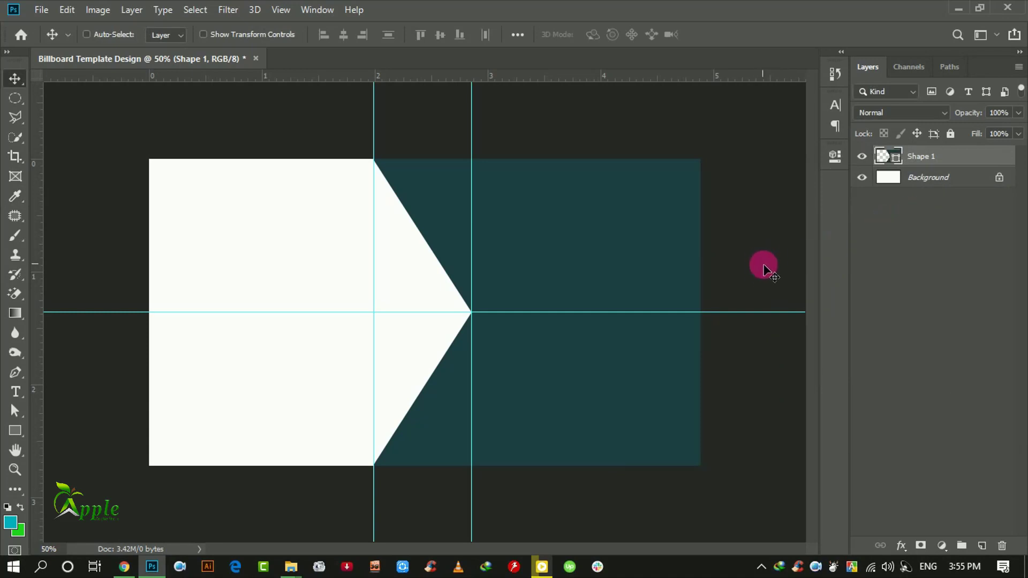
Lighten Shape 1's fill to the teal 256369.
{"action": "double_click", "coordinate": [883, 156]}
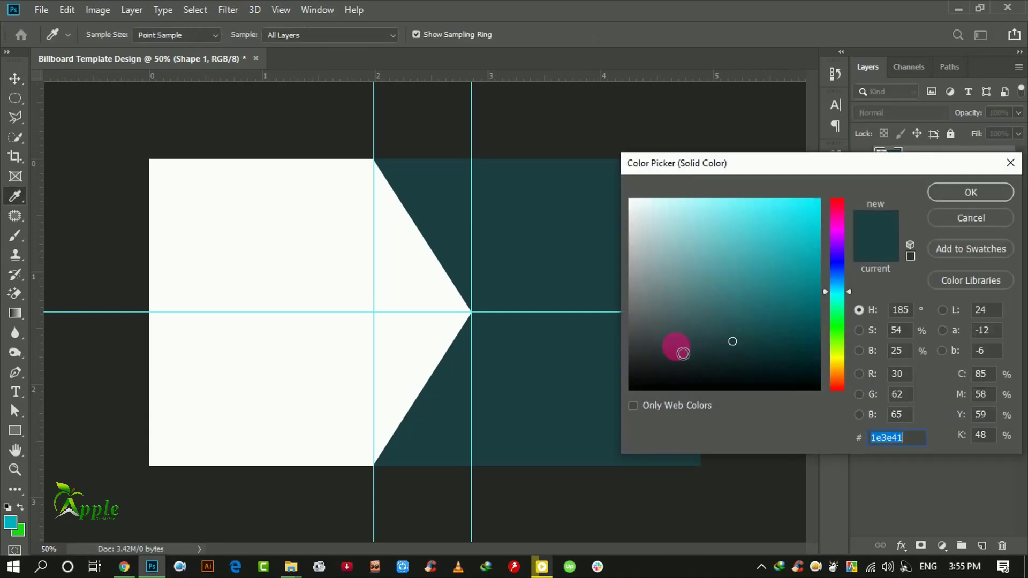
{"action": "left_click_drag", "start_coordinate": [750, 333], "coordinate": [755, 320]}
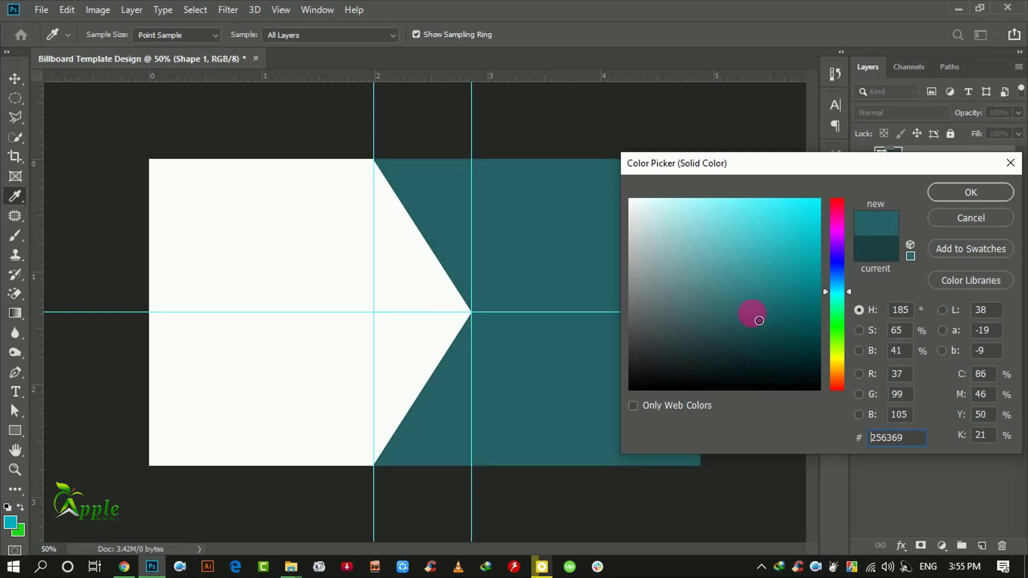
{"action": "left_click", "coordinate": [935, 203]}
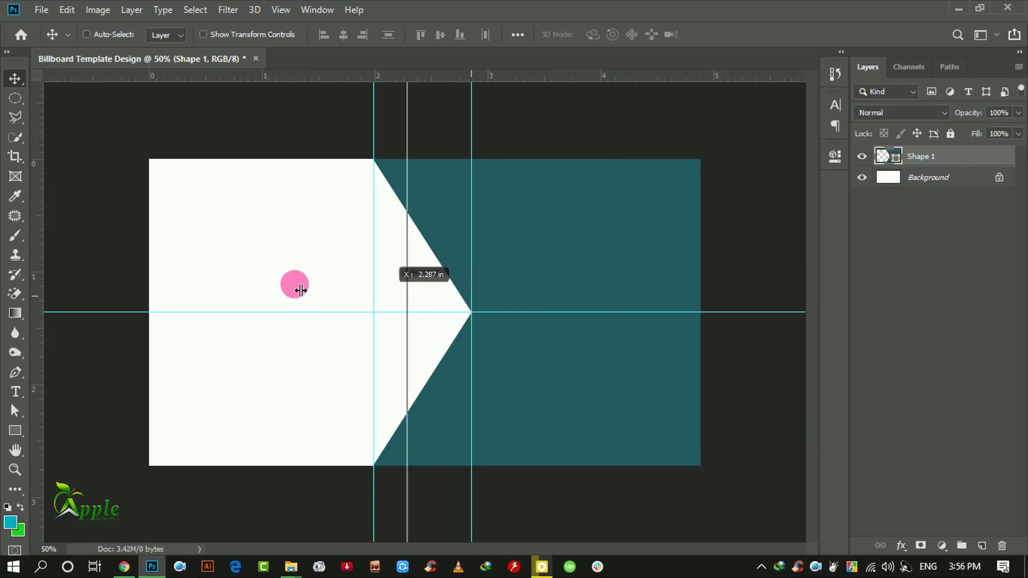
Clear both vertical guides and the horizontal guide back onto the rulers.
{"action": "left_click_drag", "start_coordinate": [477, 303], "coordinate": [37, 289]}
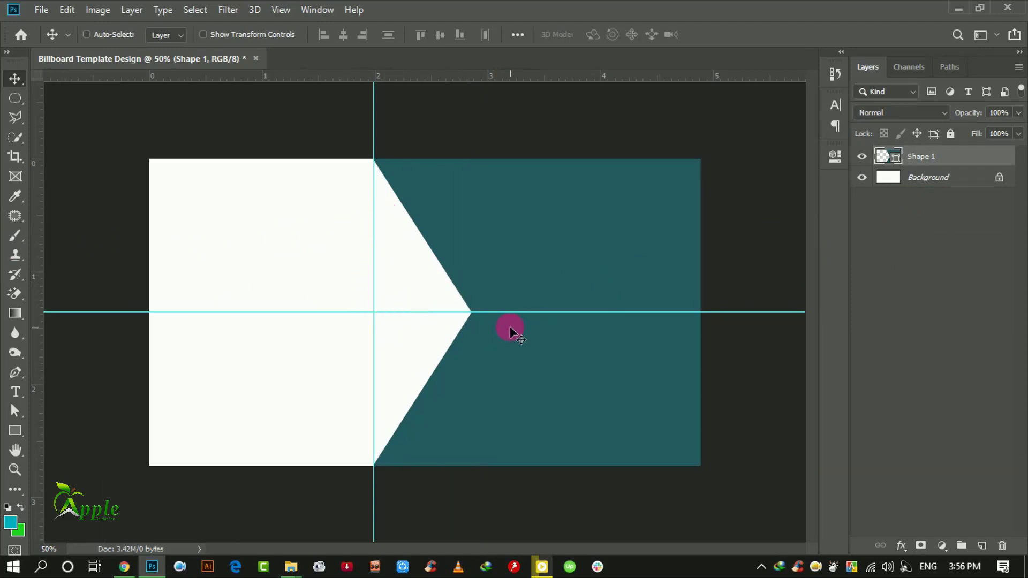
{"action": "left_click_drag", "start_coordinate": [373, 301], "coordinate": [16, 285]}
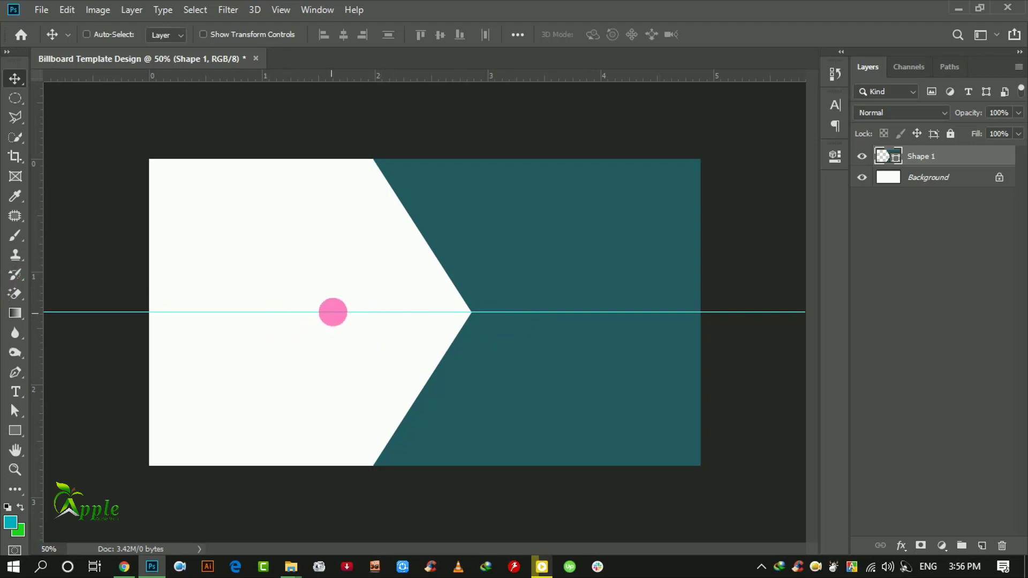
{"action": "left_click_drag", "start_coordinate": [332, 312], "coordinate": [339, 37]}
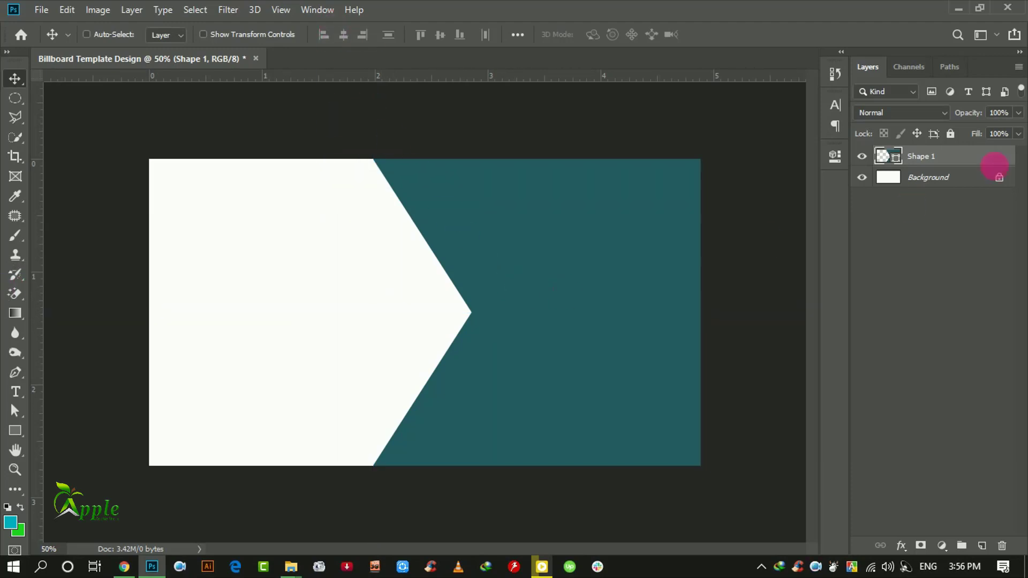
Draw a thin Pen triangle above Background along the notch's lower diagonal edge.
{"action": "left_click", "coordinate": [962, 182]}
{"action": "left_click", "coordinate": [982, 546]}
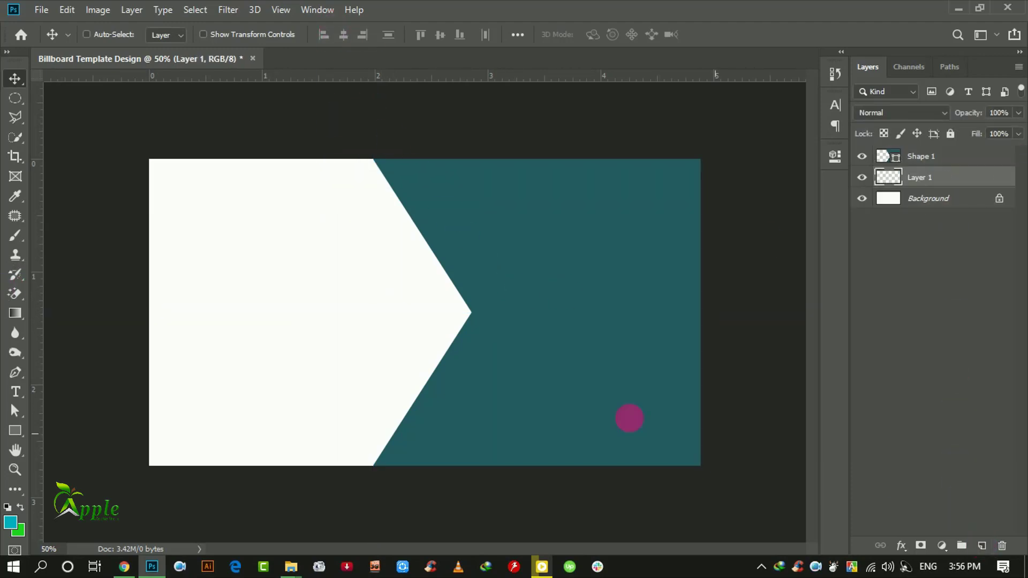
{"action": "left_click", "coordinate": [15, 372]}
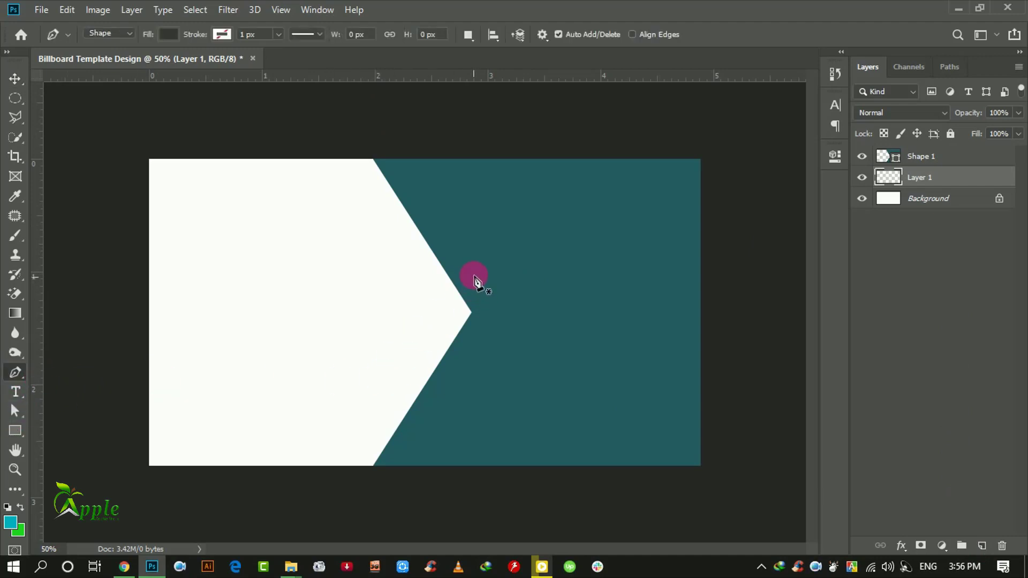
{"action": "left_click", "coordinate": [363, 483]}
{"action": "left_click_drag", "start_coordinate": [470, 218], "coordinate": [490, 215]}
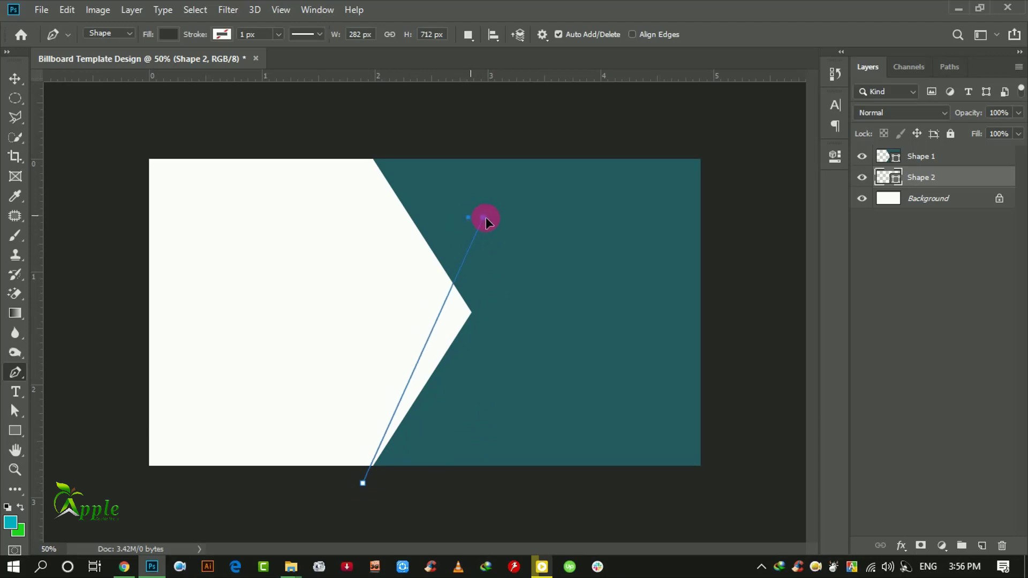
{"action": "left_click_drag", "start_coordinate": [363, 484], "coordinate": [360, 496]}
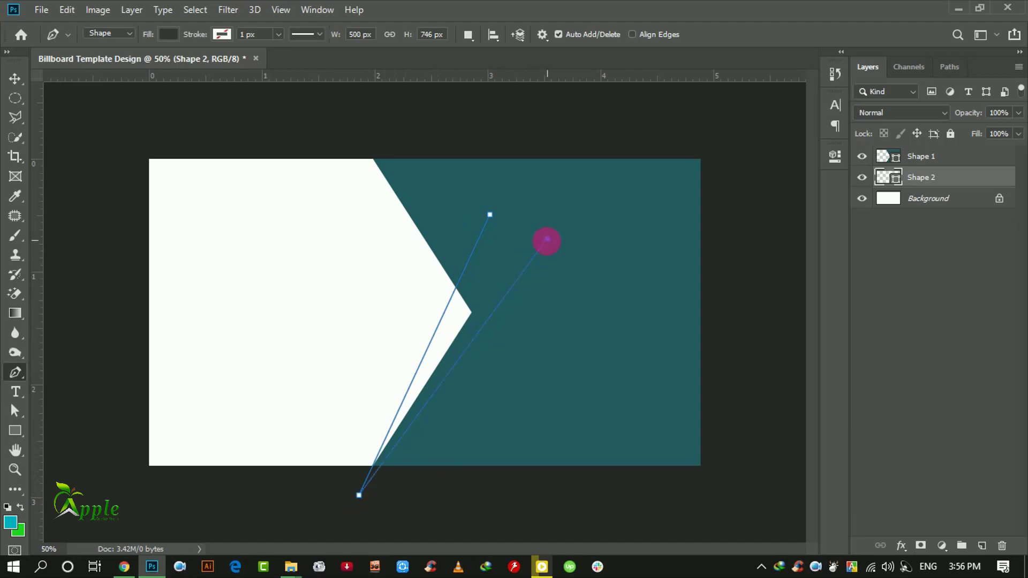
{"action": "left_click", "coordinate": [546, 239]}
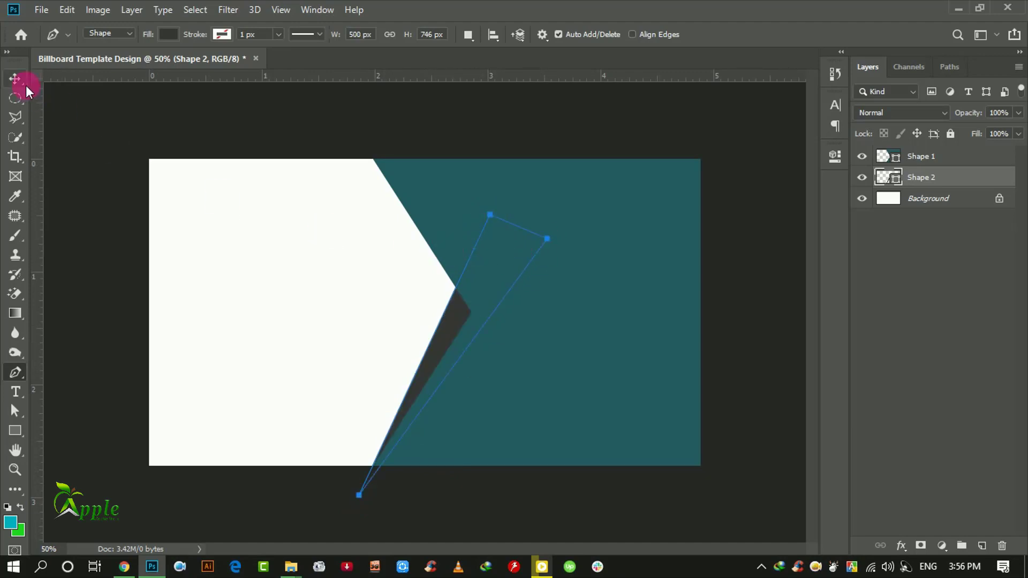
Fill Shape 2 with bright teal 03b1c1 and set the background colour to 255b60.
{"action": "left_click", "coordinate": [23, 83]}
{"action": "double_click", "coordinate": [891, 177]}
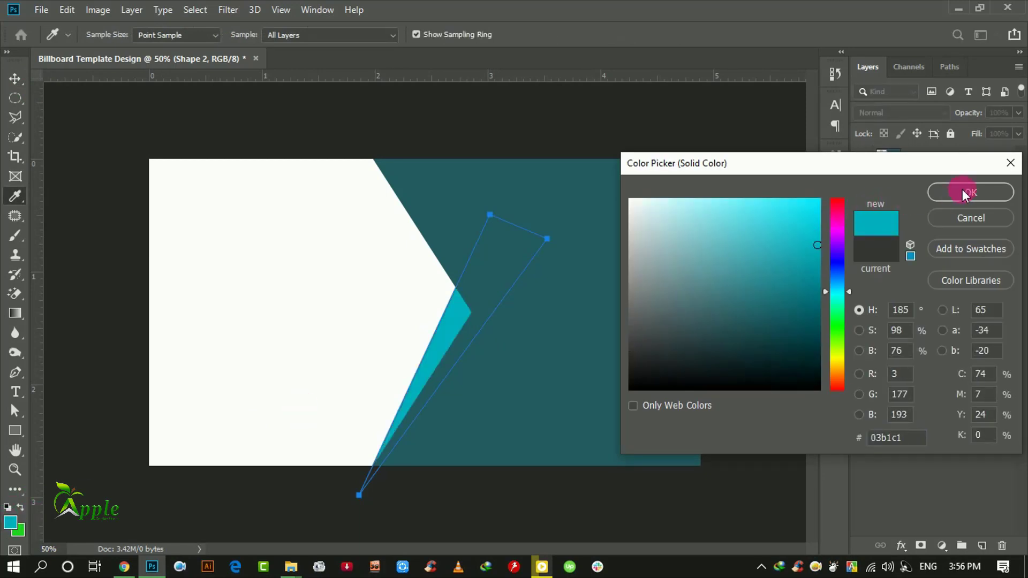
{"action": "left_click", "coordinate": [967, 193]}
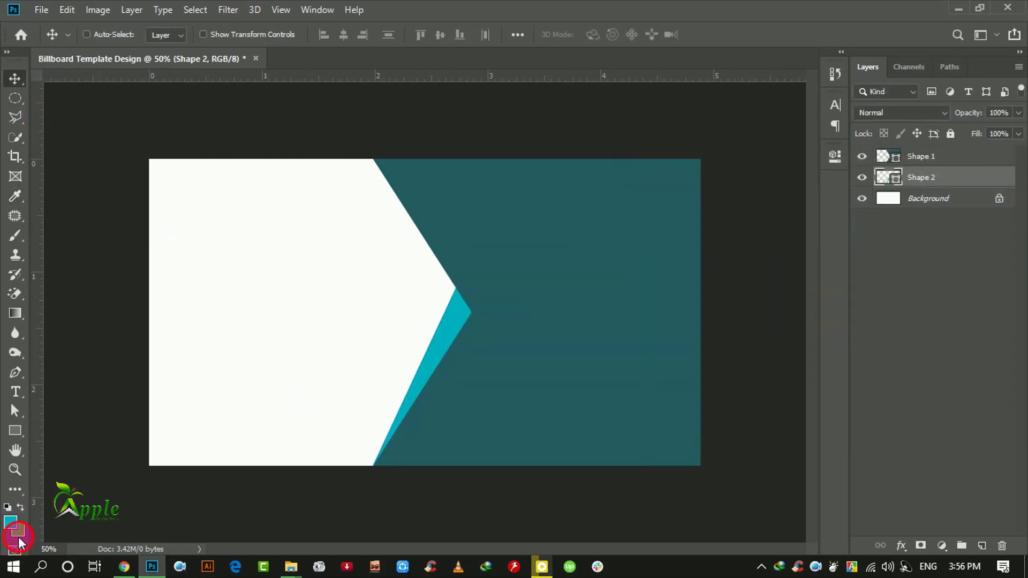
{"action": "left_click", "coordinate": [19, 536]}
{"action": "left_click", "coordinate": [500, 276]}
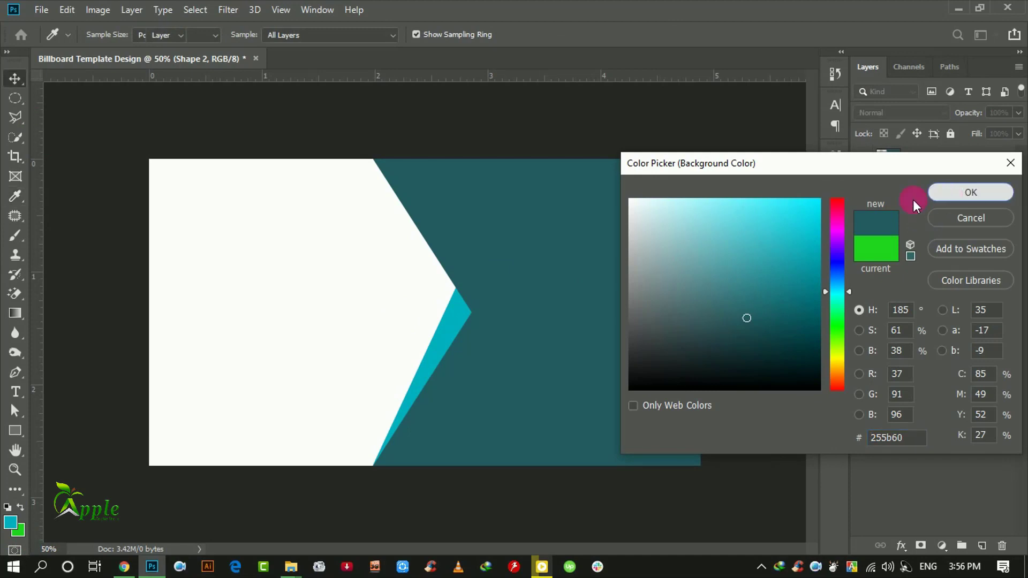
{"action": "key", "text": "Return"}
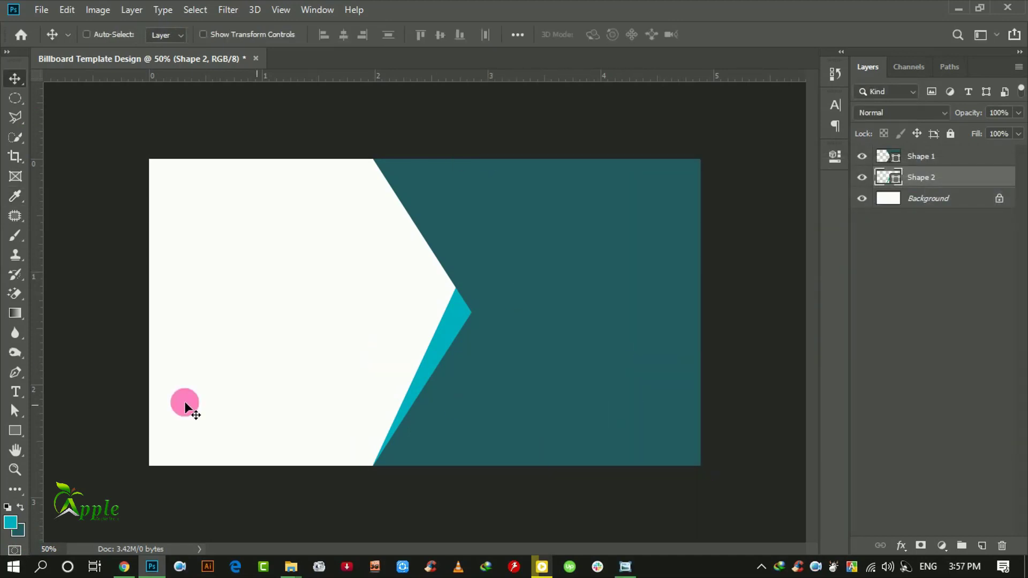
{"action": "key", "text": "ctrl"}
Add an empty Layer 1 and group Shape 1 and Shape 2 as Group 1 beneath it.
{"action": "left_click", "coordinate": [12, 432]}
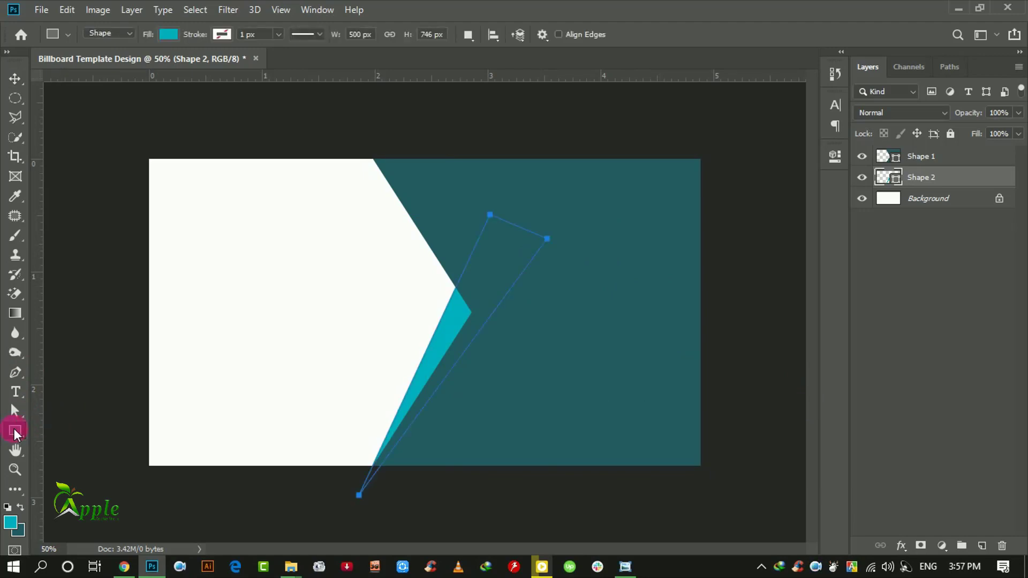
{"action": "left_click", "coordinate": [1023, 234]}
{"action": "left_click", "coordinate": [983, 546]}
{"action": "left_click_drag", "start_coordinate": [959, 178], "coordinate": [955, 156]}
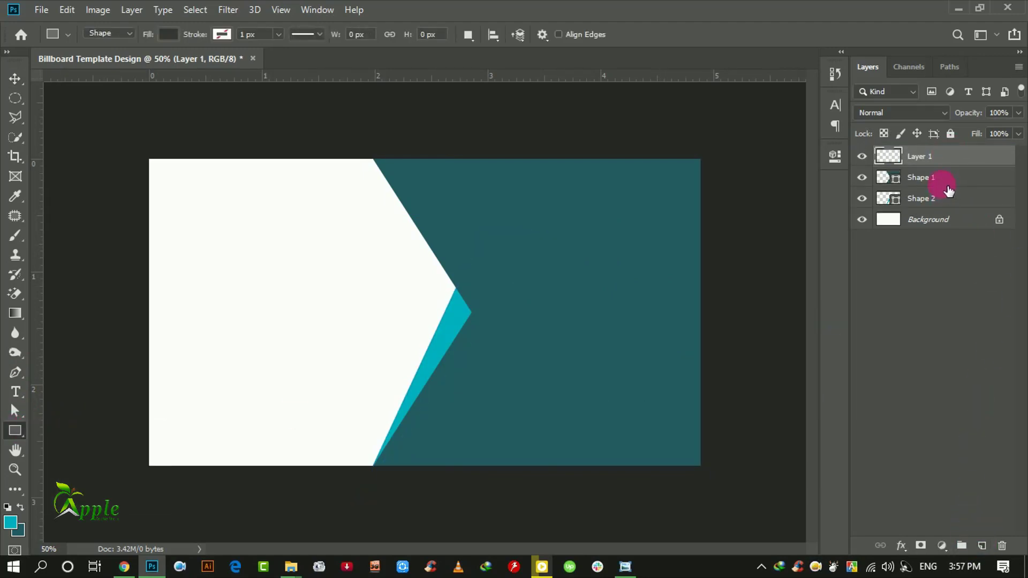
{"action": "left_click", "coordinate": [947, 181]}
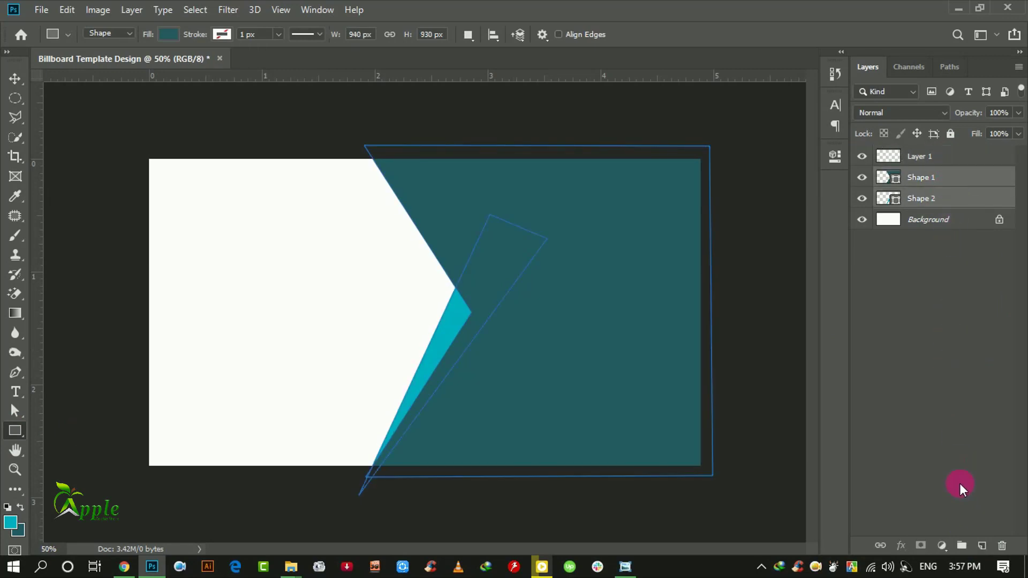
{"action": "left_click", "coordinate": [962, 546]}
{"action": "left_click", "coordinate": [922, 161]}
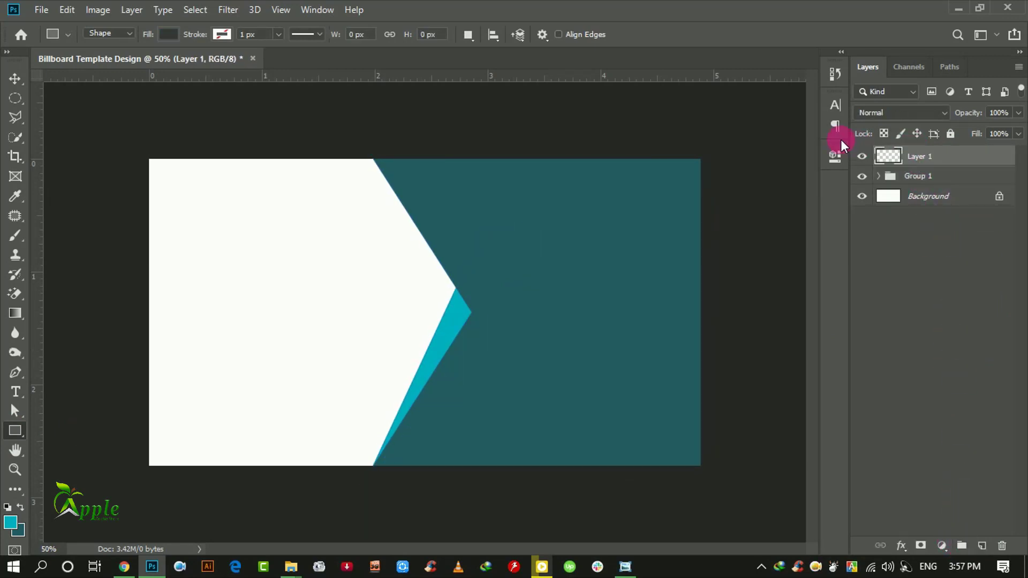
Draw a dark 688 × 100 px Rectangle 1 bar near the top, starting at the chevron edge.
{"action": "right_click", "coordinate": [15, 431]}
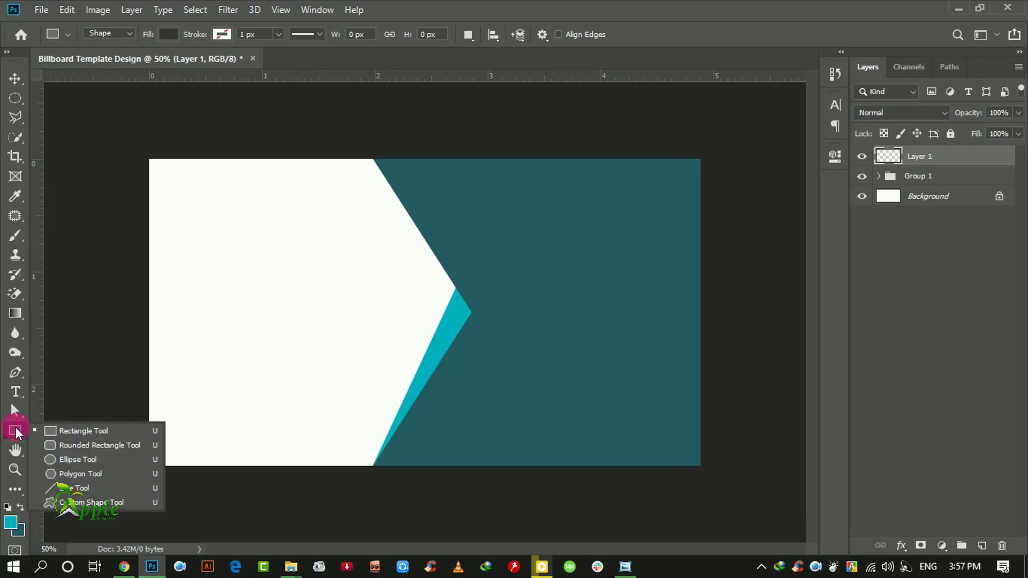
{"action": "left_click", "coordinate": [80, 431]}
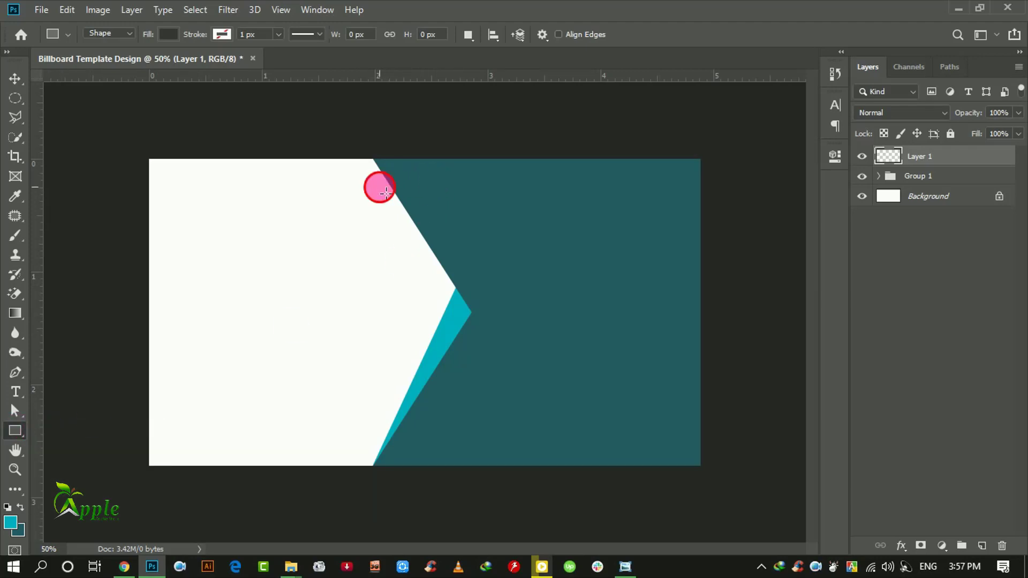
{"action": "left_click_drag", "start_coordinate": [380, 187], "coordinate": [636, 224]}
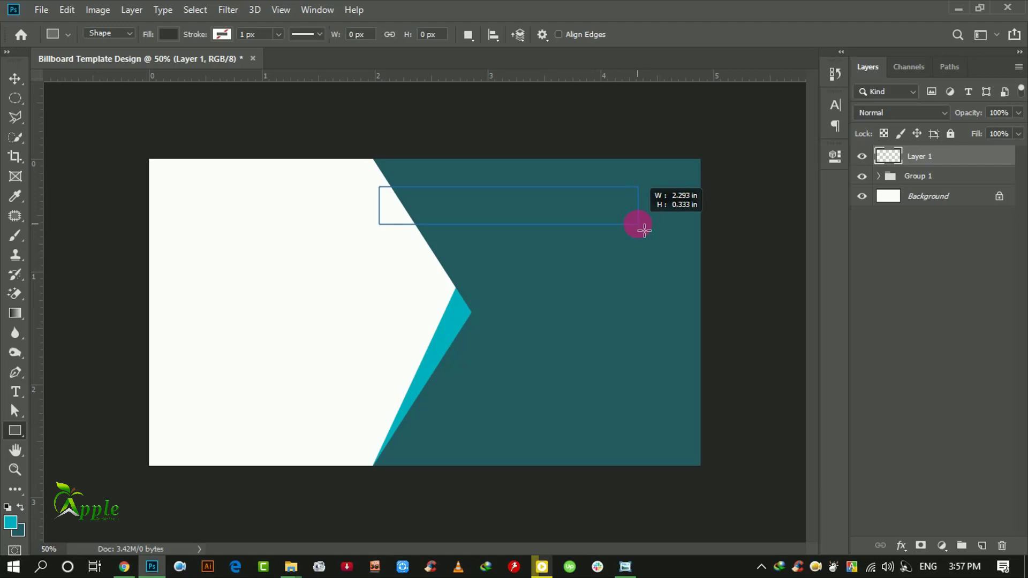
{"action": "left_click_drag", "start_coordinate": [644, 230], "coordinate": [644, 231]}
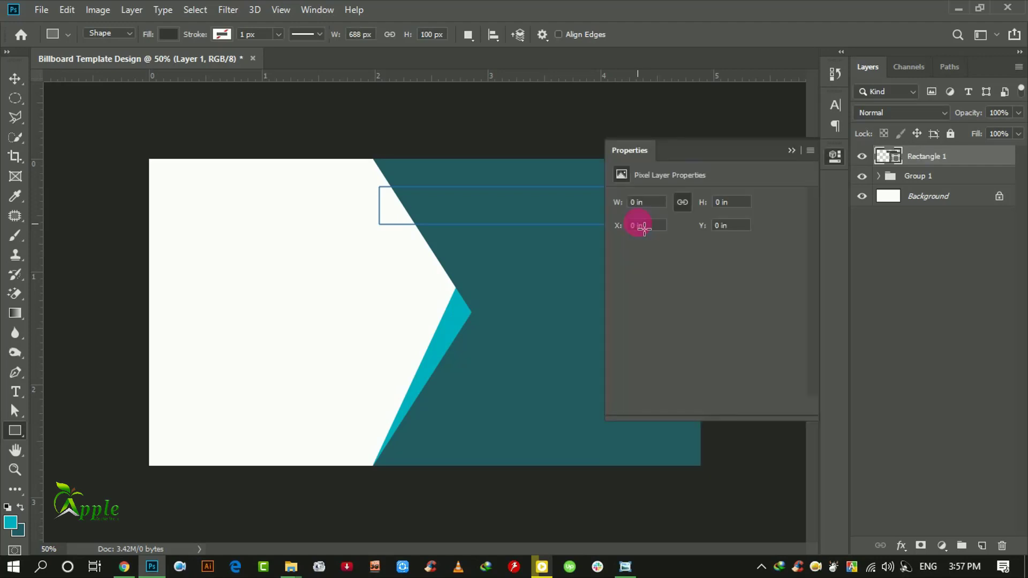
Try stretching the bar with Free Transform Path, then undo the change.
{"action": "left_click", "coordinate": [791, 150]}
{"action": "left_click", "coordinate": [67, 10]}
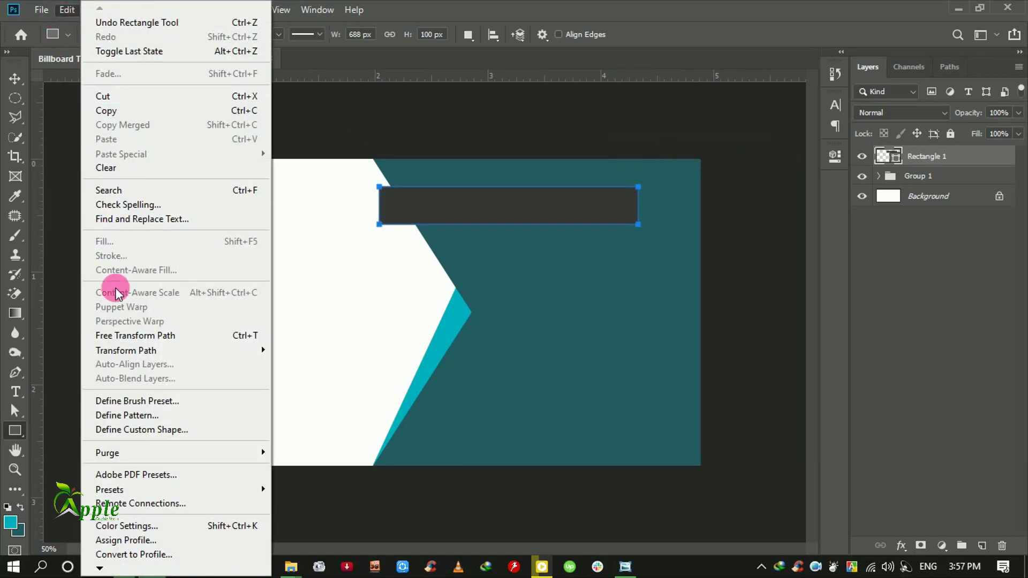
{"action": "left_click", "coordinate": [155, 335]}
{"action": "left_click", "coordinate": [507, 202], "text": "ctrl"}
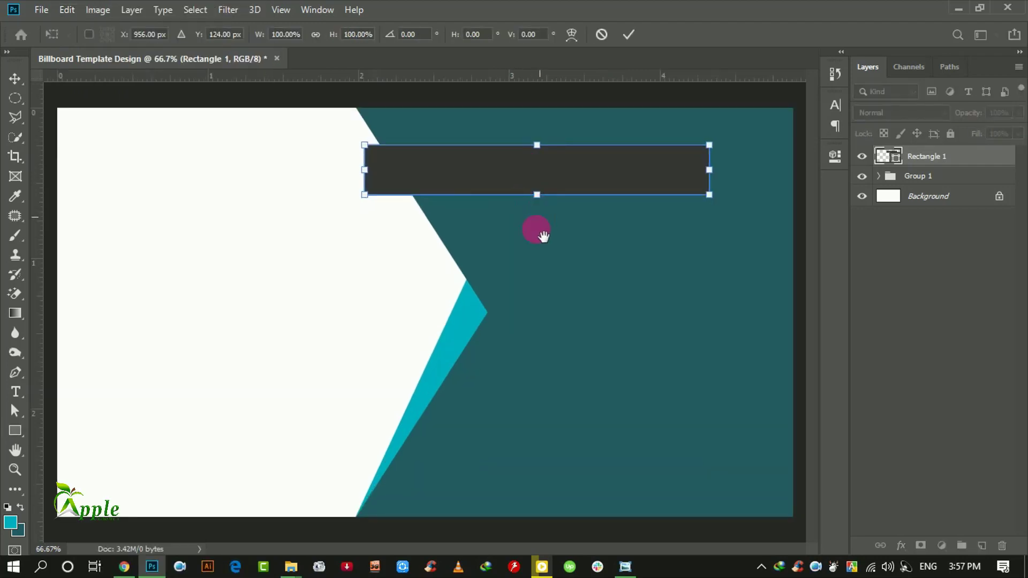
{"action": "left_click_drag", "start_coordinate": [548, 201], "coordinate": [567, 201]}
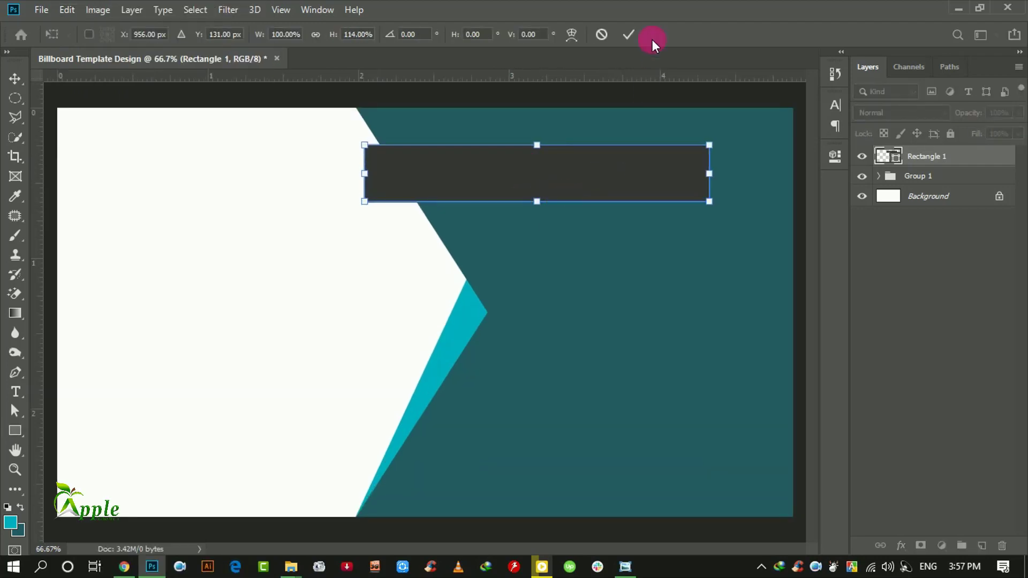
{"action": "left_click", "coordinate": [635, 33]}
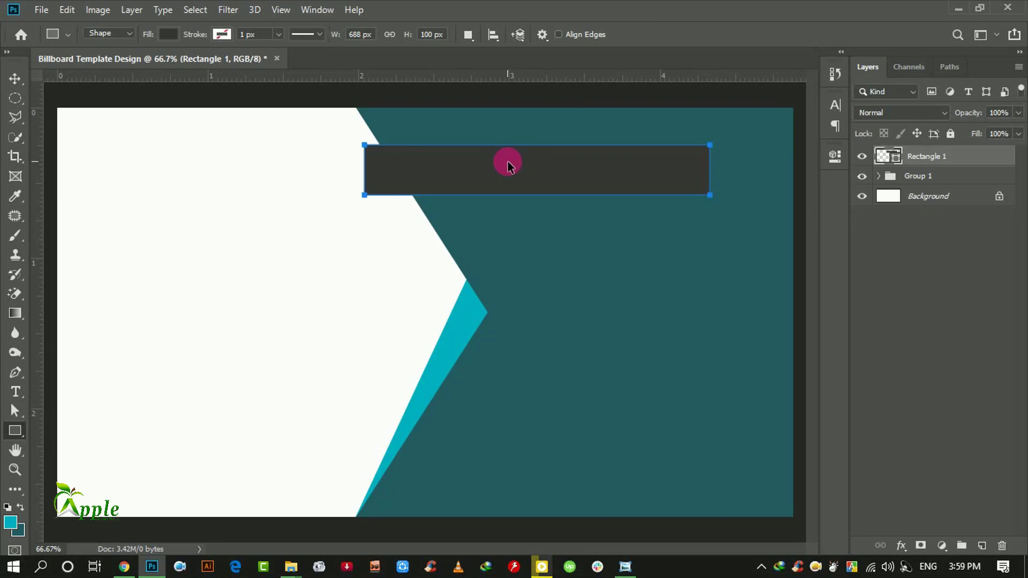
{"action": "key", "text": "ctrl+z"}
Distort Rectangle 1 by slanting its top edge left into a parallelogram.
{"action": "key", "text": "ctrl+t"}
{"action": "right_click", "coordinate": [506, 163]}
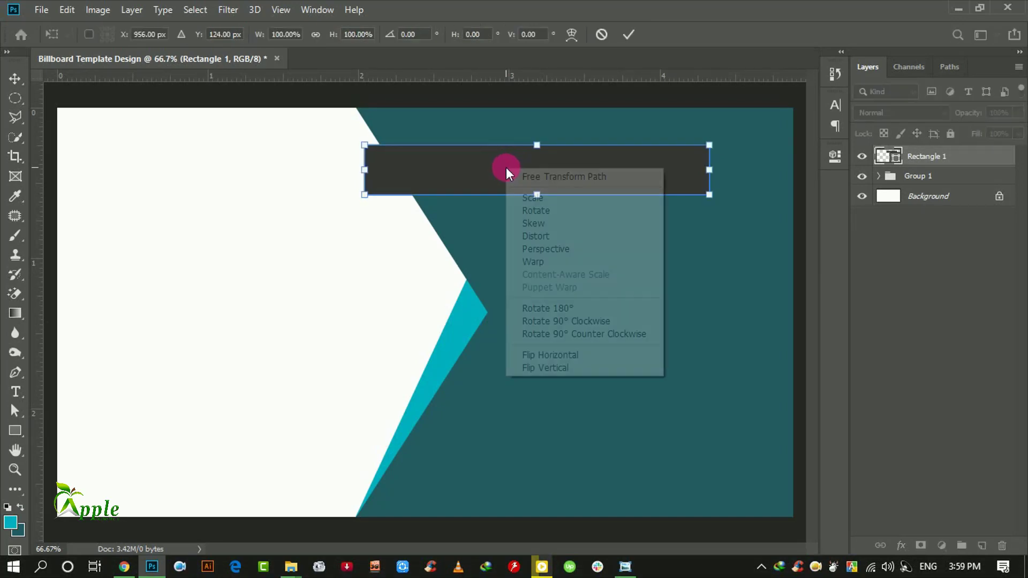
{"action": "left_click", "coordinate": [541, 236]}
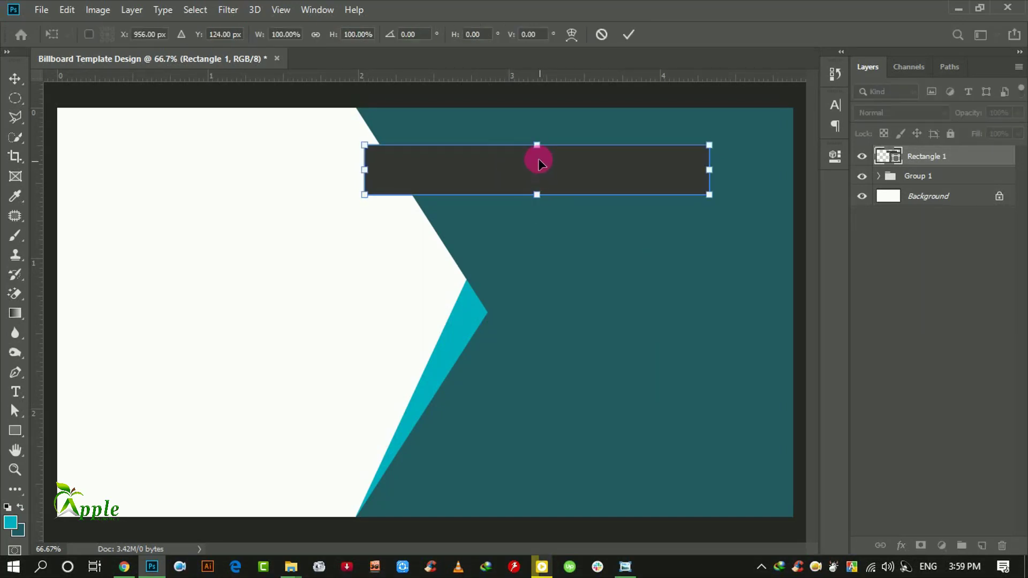
{"action": "left_click_drag", "start_coordinate": [537, 147], "coordinate": [498, 146]}
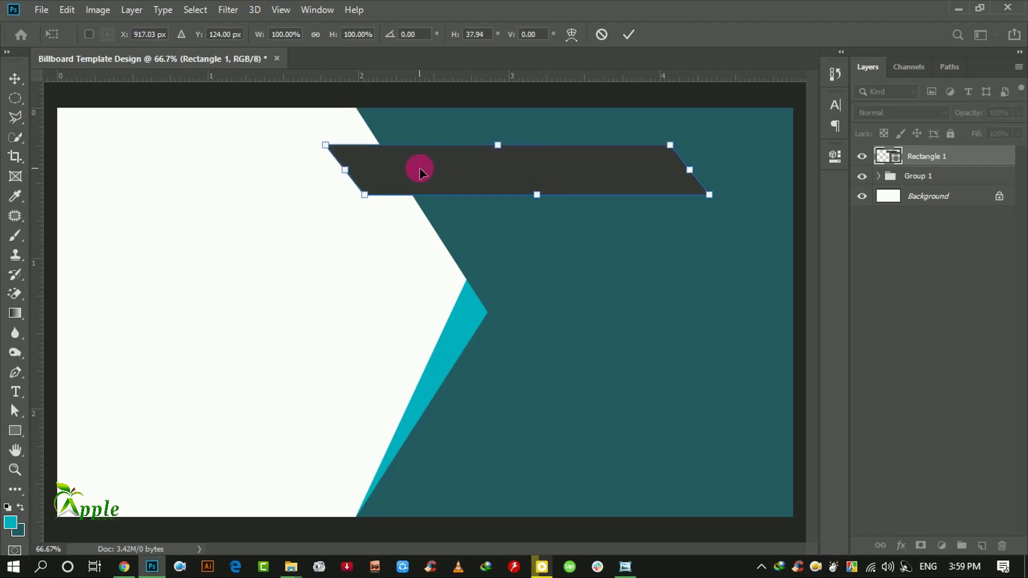
Zoom in and adjust the bar's top-edge skew toward the chevron's diagonal.
{"action": "scroll", "coordinate": [367, 135], "scroll_direction": "up", "scroll_amount": 1}
{"action": "scroll", "coordinate": [407, 140], "scroll_direction": "up", "scroll_amount": 1}
{"action": "scroll", "coordinate": [456, 282], "scroll_direction": "up", "scroll_amount": 3}
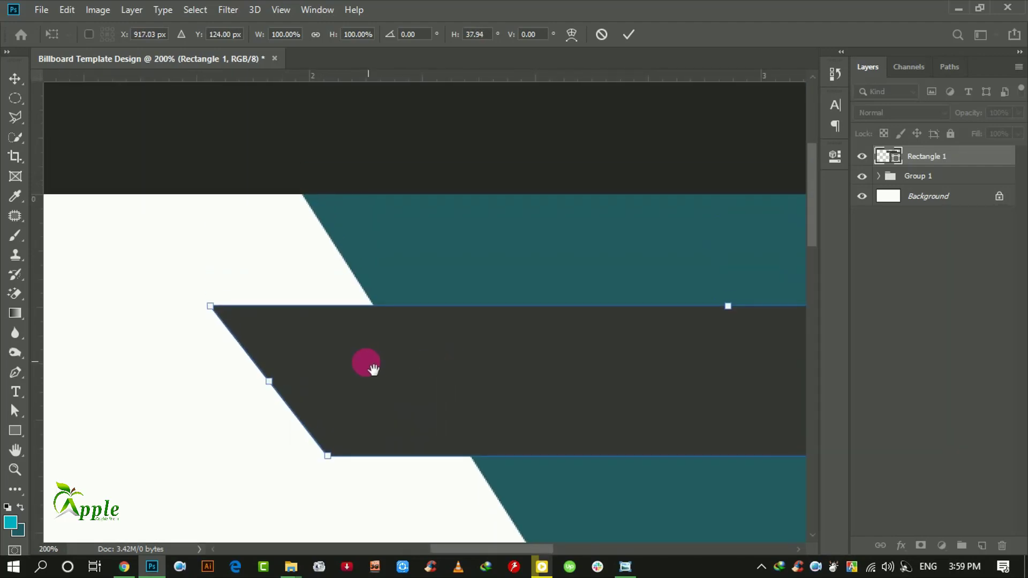
{"action": "left_click_drag", "start_coordinate": [374, 367], "coordinate": [466, 330]}
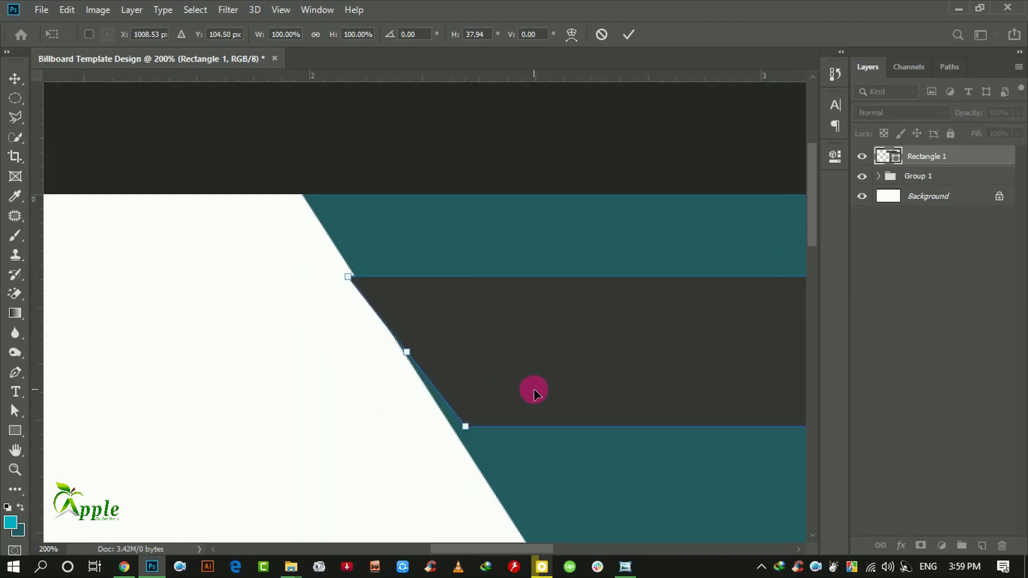
{"action": "scroll", "coordinate": [534, 389], "scroll_direction": "down", "scroll_amount": 2}
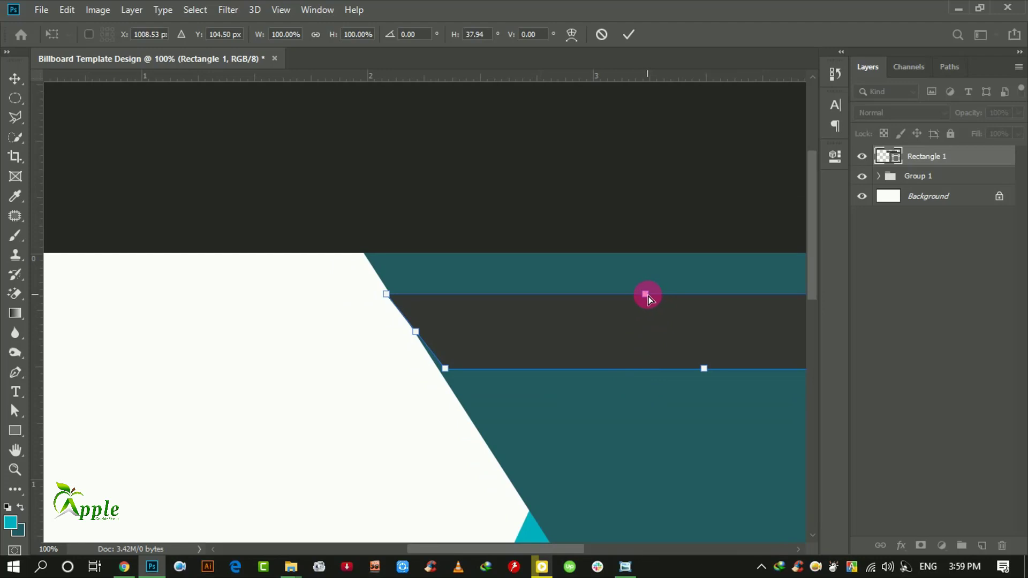
{"action": "left_click_drag", "start_coordinate": [648, 297], "coordinate": [654, 296]}
{"action": "left_click_drag", "start_coordinate": [654, 296], "coordinate": [659, 294]}
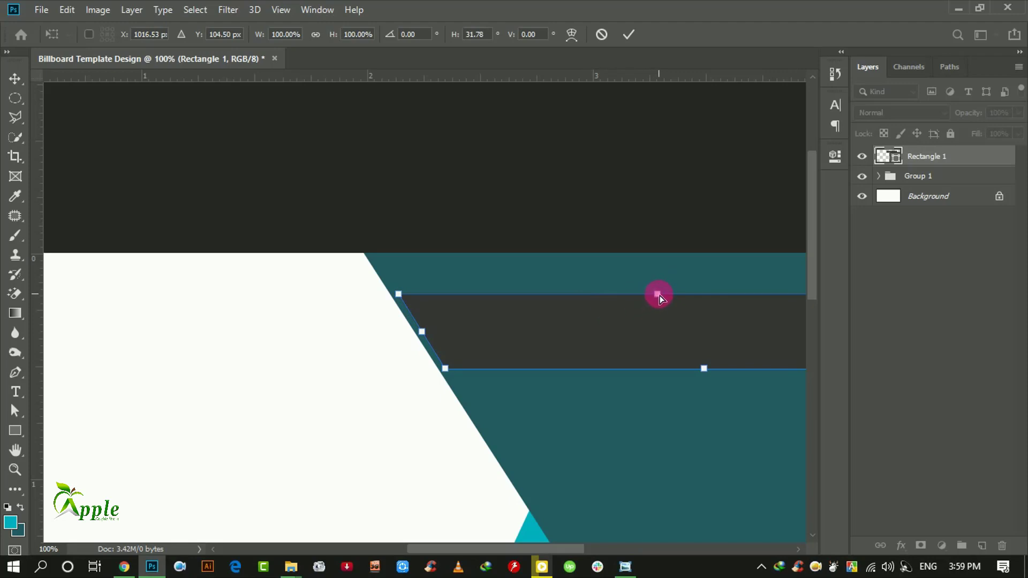
{"action": "left_click_drag", "start_coordinate": [660, 295], "coordinate": [656, 295]}
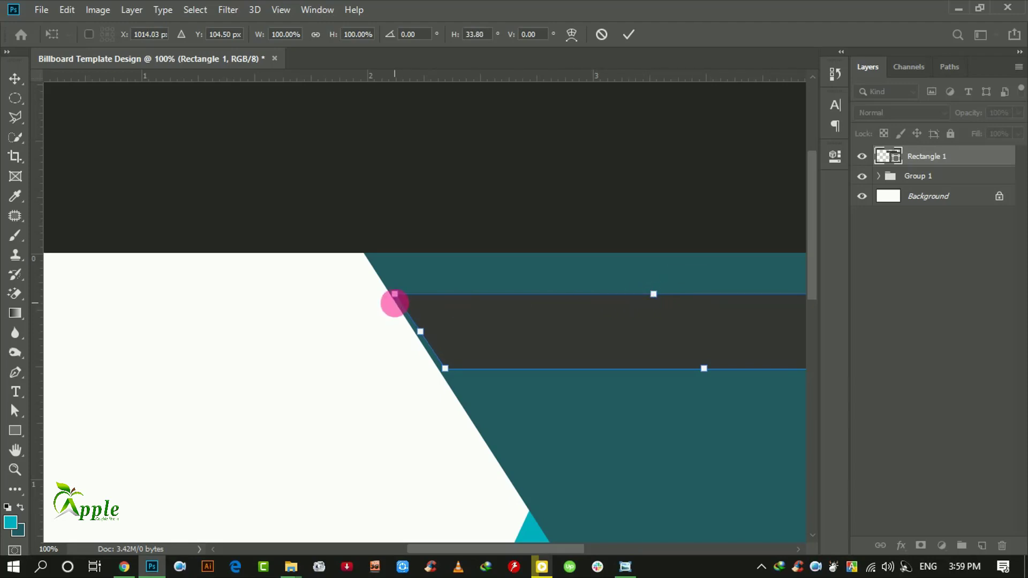
{"action": "scroll", "coordinate": [395, 300], "scroll_direction": "up", "scroll_amount": 2}
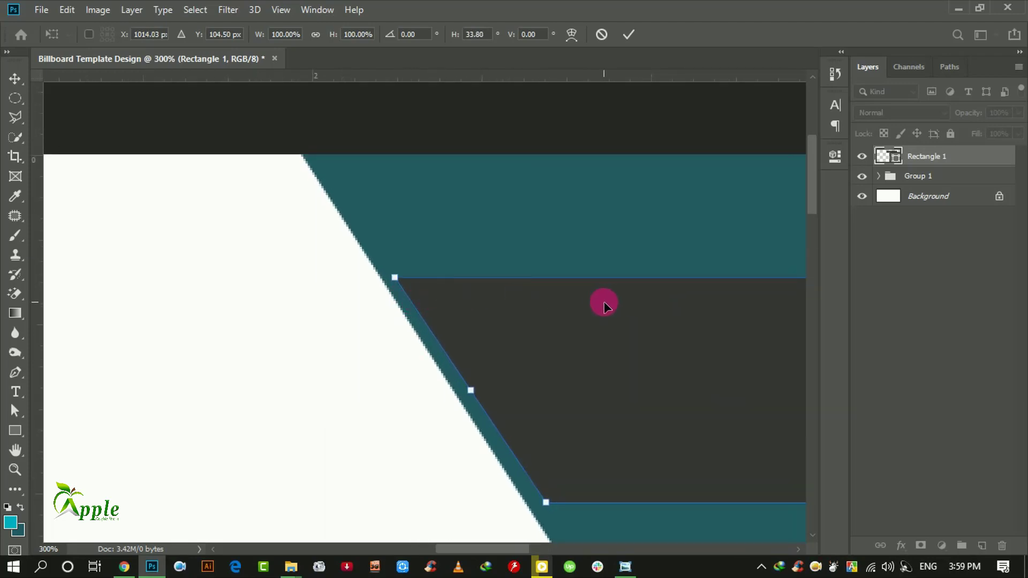
{"action": "scroll", "coordinate": [599, 303], "scroll_direction": "down", "scroll_amount": 1}
Align the bar's left end with the chevron and commit the 33.2° skew.
{"action": "left_click_drag", "start_coordinate": [633, 341], "coordinate": [462, 339]}
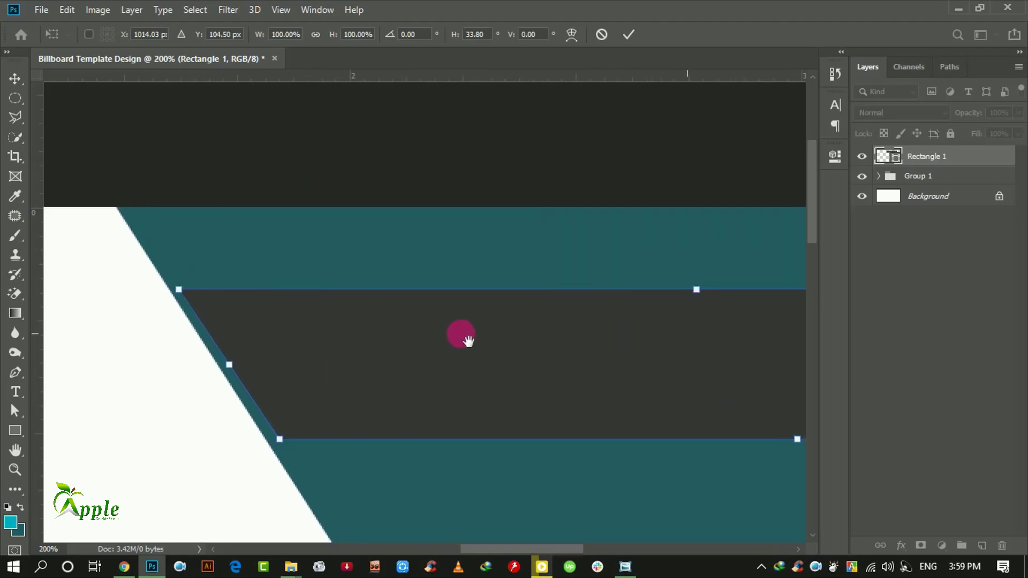
{"action": "left_click_drag", "start_coordinate": [696, 293], "coordinate": [698, 293]}
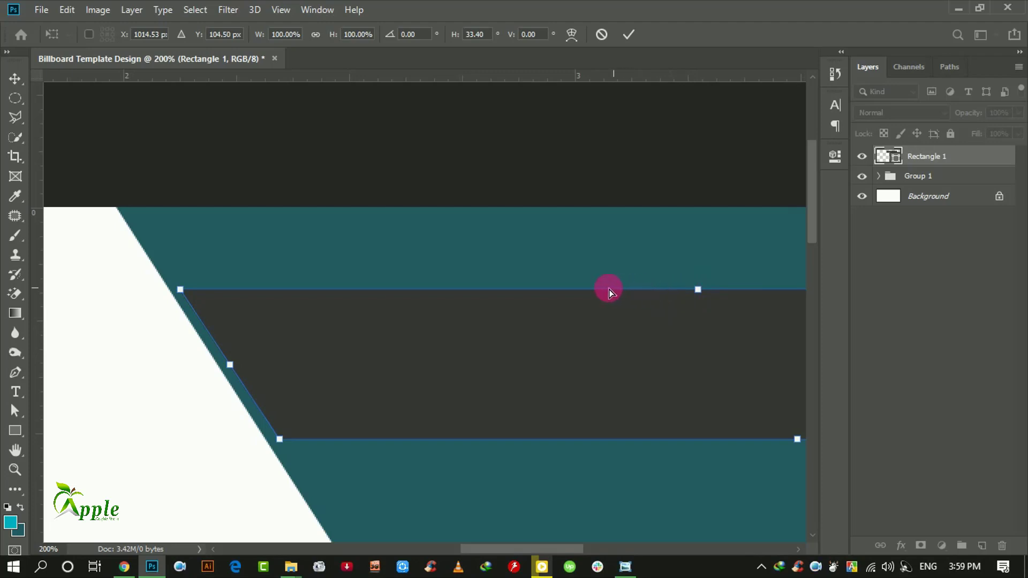
{"action": "left_click_drag", "start_coordinate": [528, 304], "coordinate": [518, 305]}
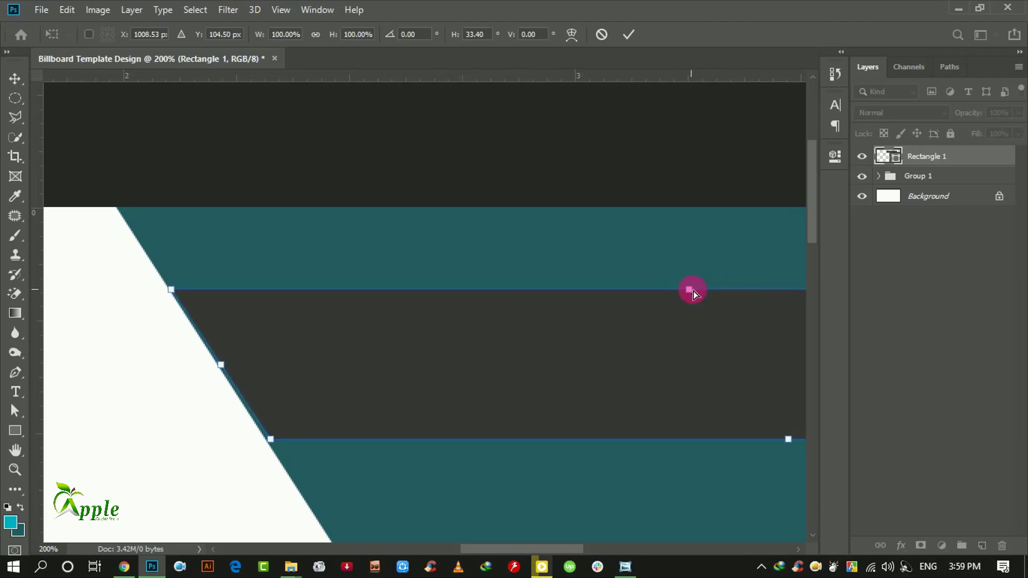
{"action": "left_click_drag", "start_coordinate": [693, 290], "coordinate": [694, 291]}
{"action": "left_click_drag", "start_coordinate": [690, 289], "coordinate": [692, 289]}
{"action": "left_click_drag", "start_coordinate": [691, 290], "coordinate": [692, 289]}
{"action": "left_click_drag", "start_coordinate": [694, 289], "coordinate": [691, 289]}
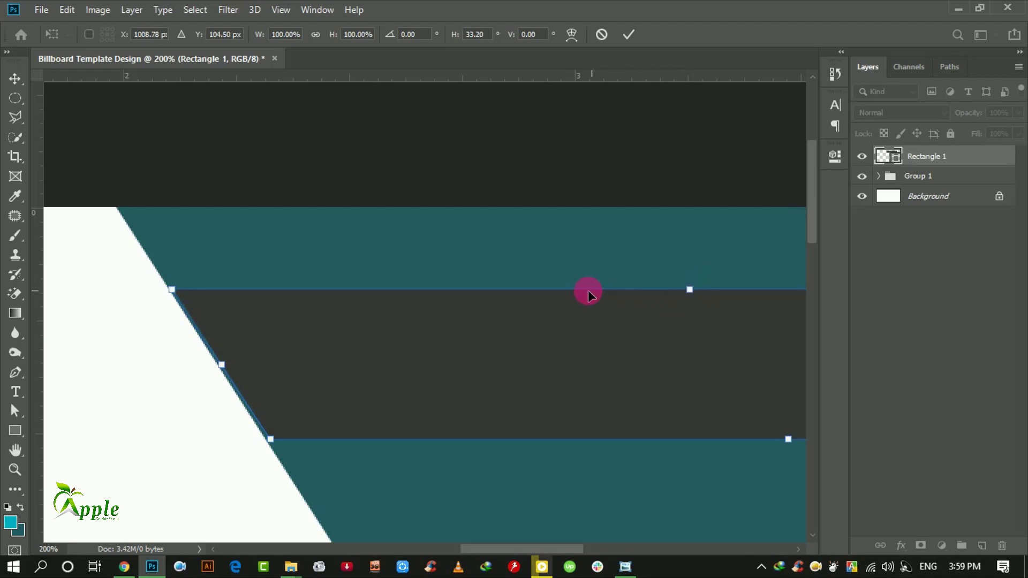
{"action": "left_click", "coordinate": [626, 42]}
Shift the dark Rectangle 1 bar left over the white area at 50% zoom.
{"action": "left_click", "coordinate": [15, 78]}
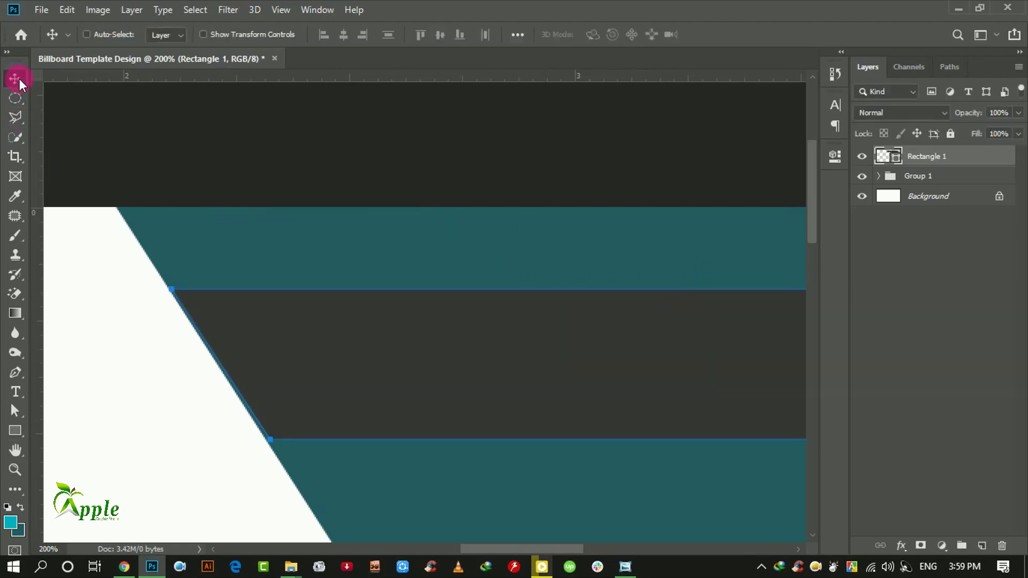
{"action": "key", "text": "ctrl+minus"}
{"action": "key", "text": "ctrl+minus"}
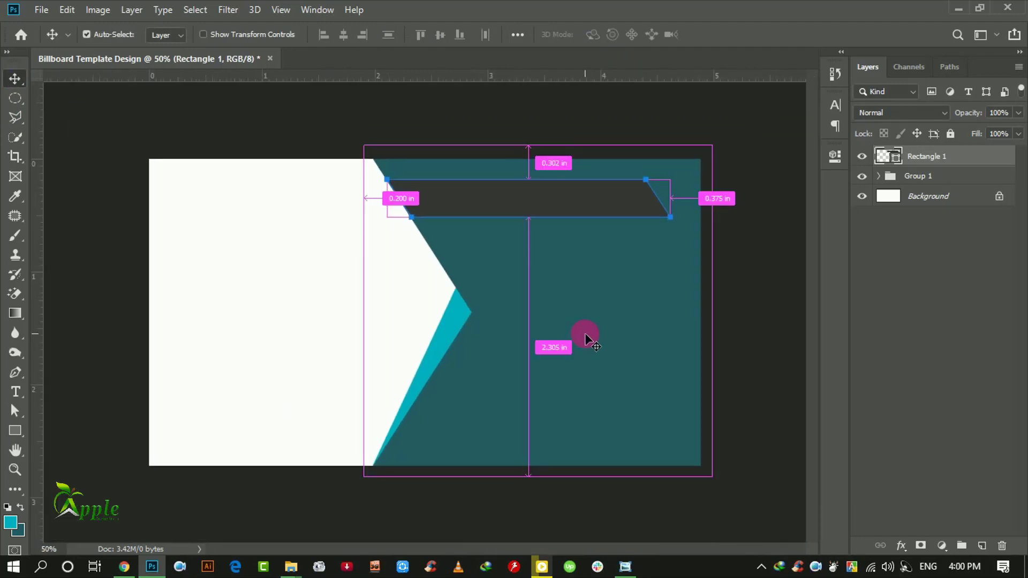
{"action": "key", "text": "ctrl+minus"}
{"action": "key", "text": "ctrl+plus"}
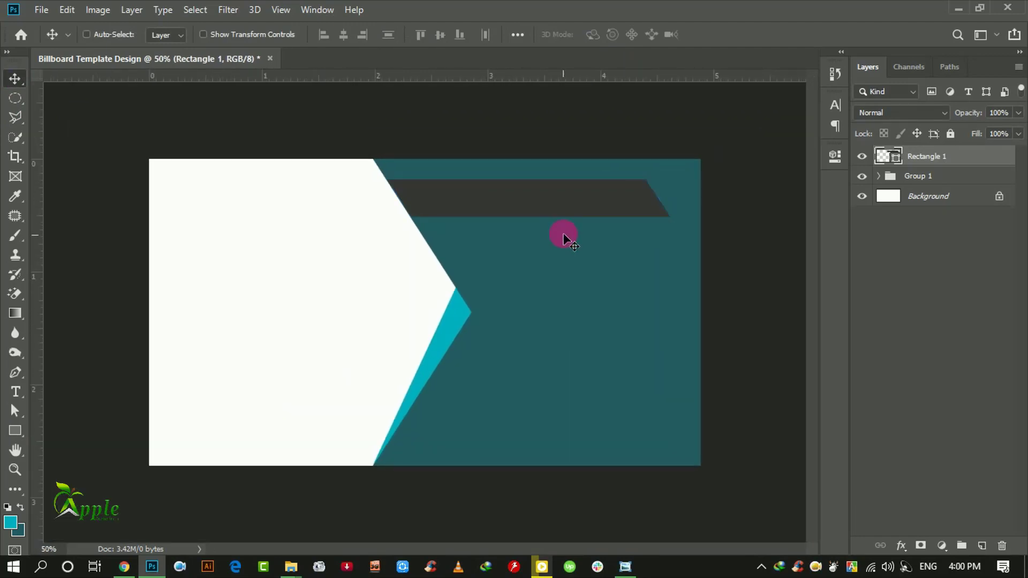
{"action": "left_click_drag", "start_coordinate": [554, 198], "coordinate": [527, 197]}
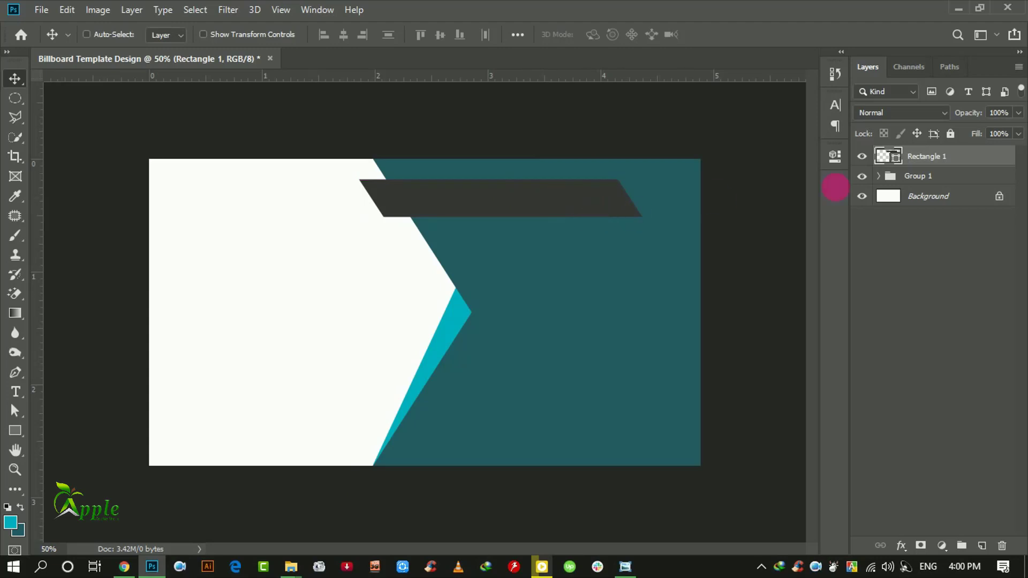
Recolour the bar teal, settling on fill #0295a2.
{"action": "double_click", "coordinate": [888, 158]}
{"action": "left_click", "coordinate": [461, 312]}
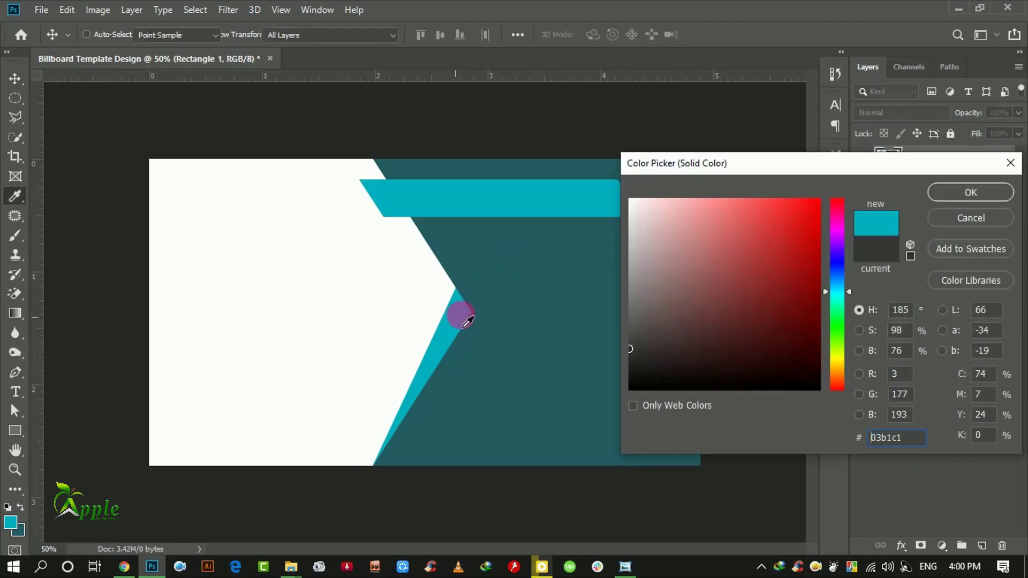
{"action": "mouse_move", "coordinate": [782, 178]}
{"action": "left_mouse_down"}
{"action": "mouse_move", "coordinate": [747, 222]}
{"action": "mouse_move", "coordinate": [513, 320]}
{"action": "left_mouse_up"}
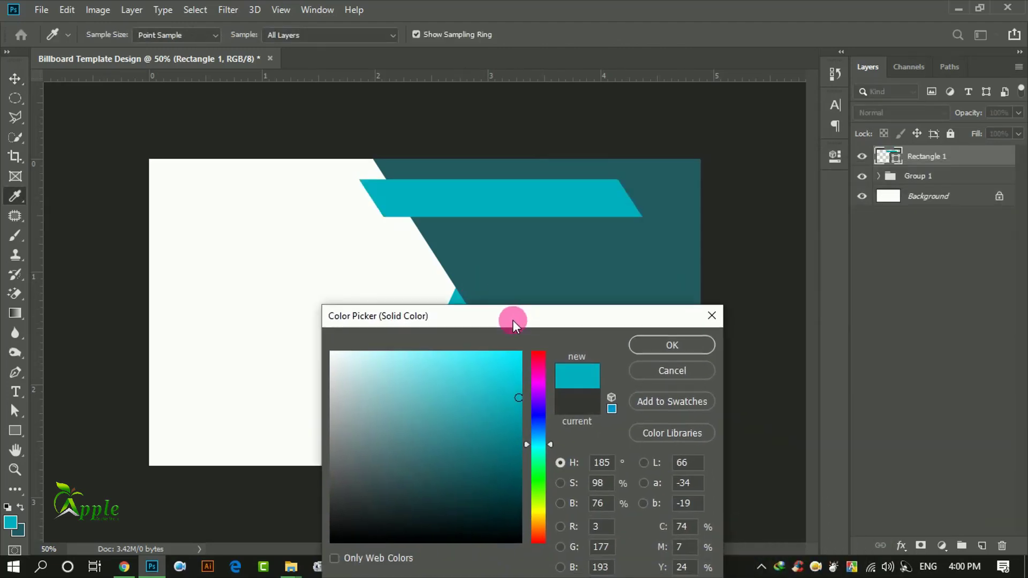
{"action": "left_click", "coordinate": [654, 343]}
{"action": "key", "text": "ctrl"}
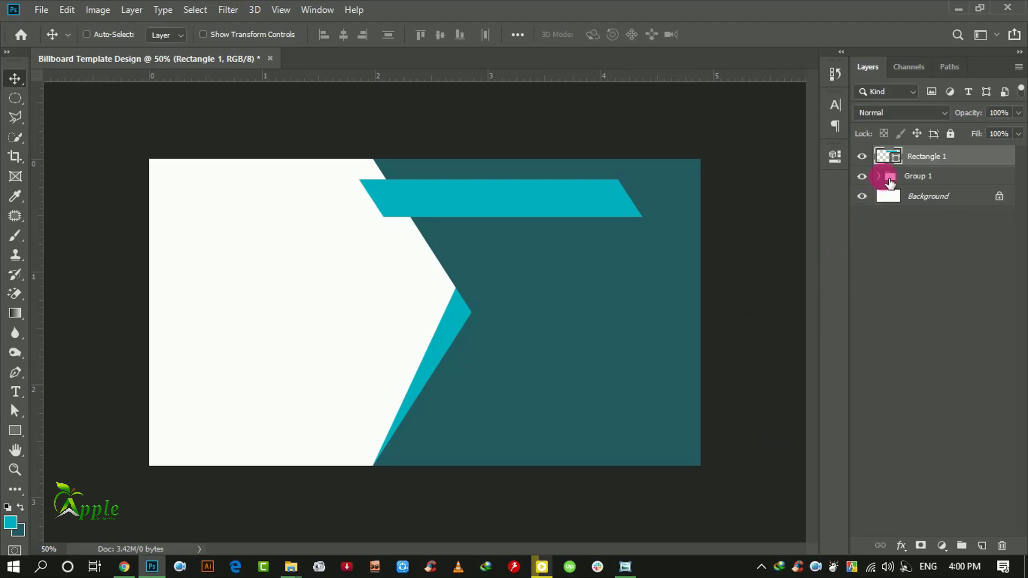
{"action": "double_click", "coordinate": [898, 157]}
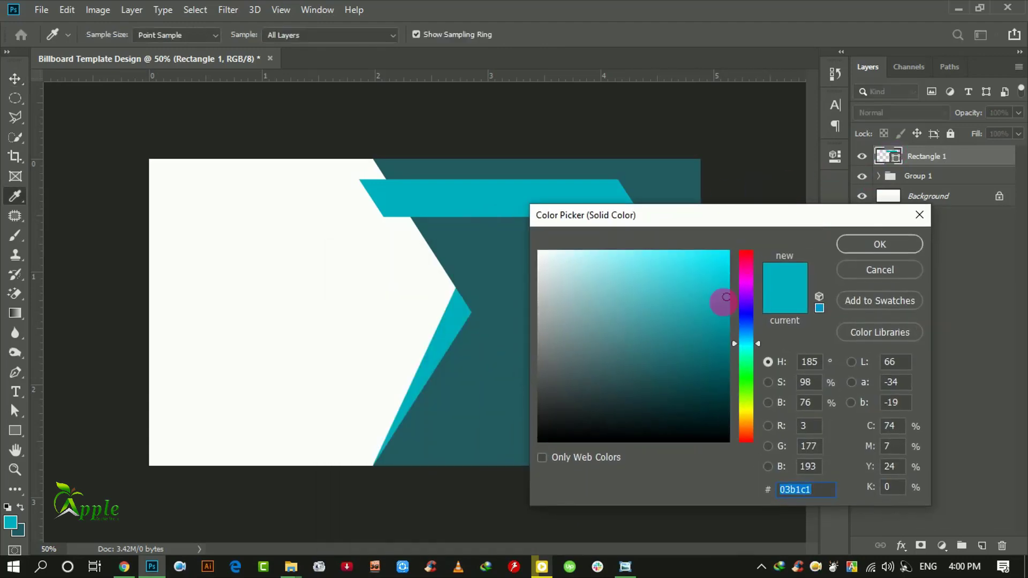
{"action": "left_click_drag", "start_coordinate": [734, 328], "coordinate": [734, 320]}
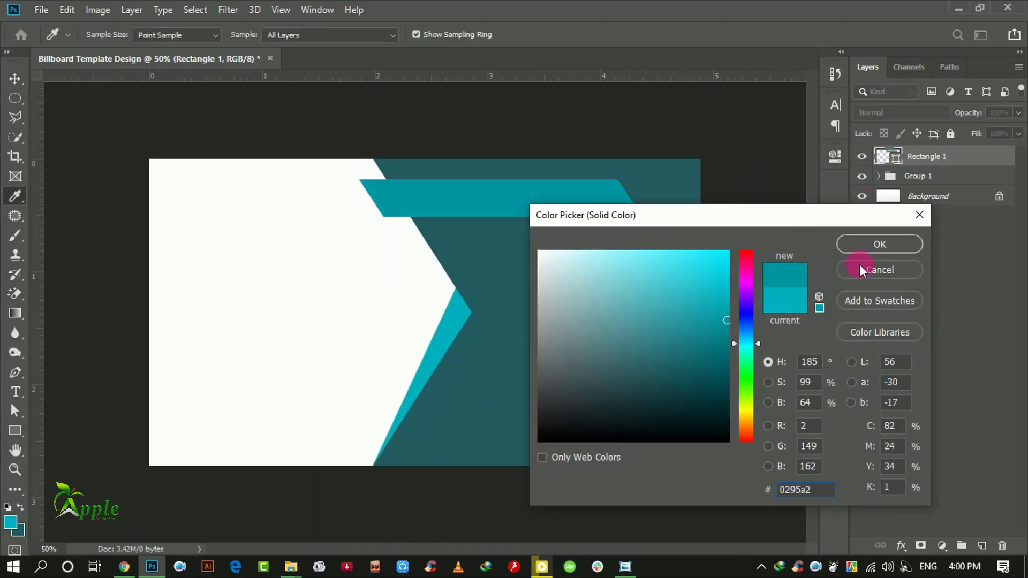
{"action": "left_click", "coordinate": [870, 248]}
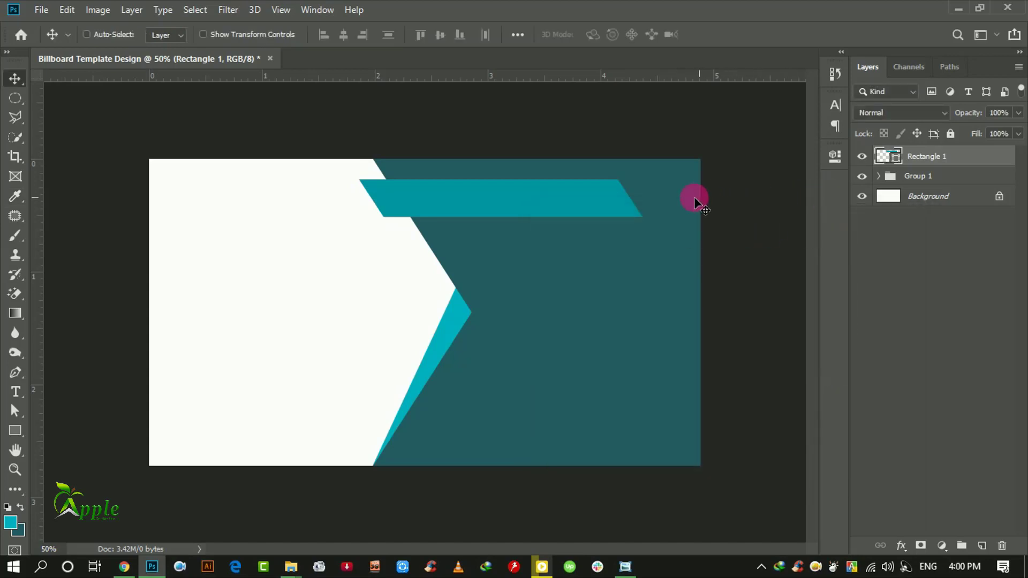
Add a new empty layer beneath Rectangle 1 and select the Custom Shape Tool.
{"action": "left_click", "coordinate": [990, 547]}
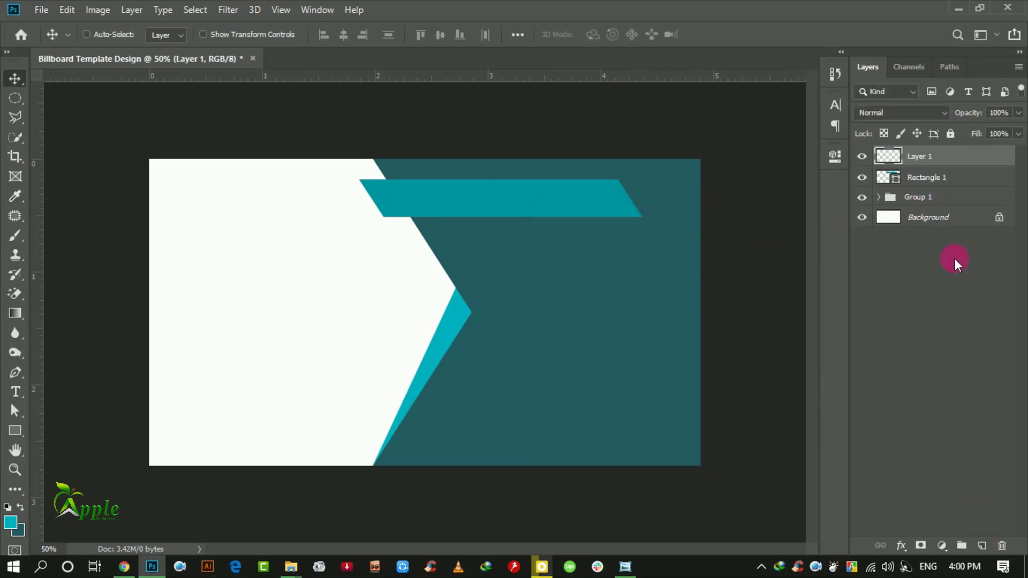
{"action": "left_click_drag", "start_coordinate": [928, 157], "coordinate": [930, 195]}
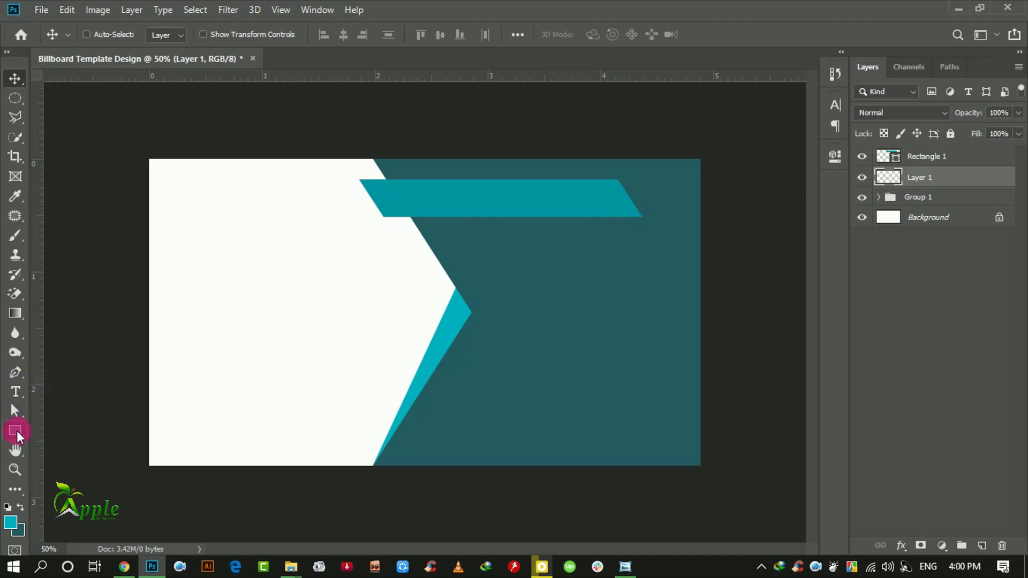
{"action": "right_click", "coordinate": [17, 430]}
{"action": "left_click", "coordinate": [75, 504]}
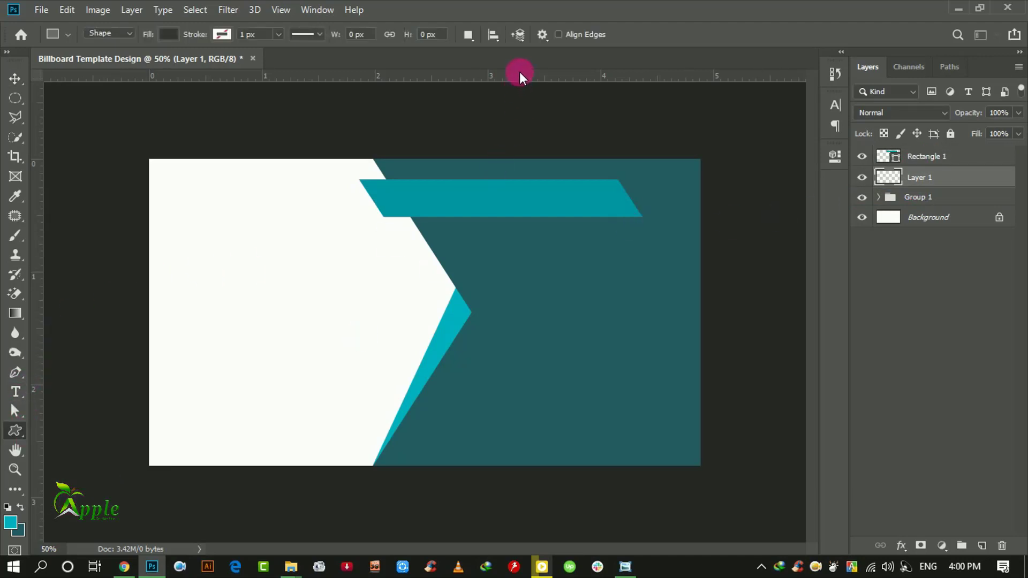
Pick the triangle custom shape and draw a small triangle just under the ribbon.
{"action": "left_click", "coordinate": [610, 33]}
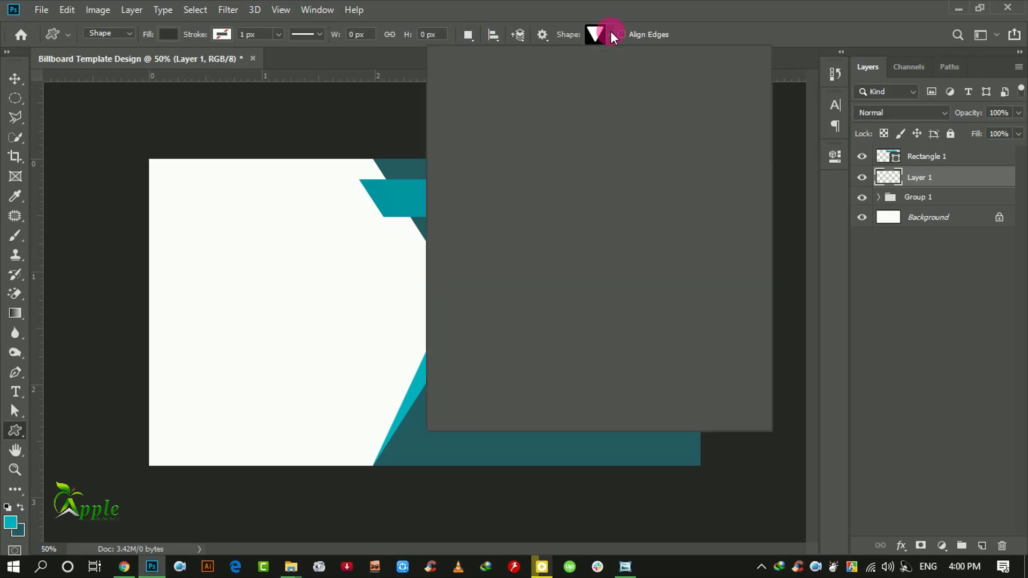
{"action": "left_click", "coordinate": [651, 150]}
{"action": "scroll", "coordinate": [677, 287], "scroll_direction": "down", "scroll_amount": 1}
{"action": "scroll", "coordinate": [672, 282], "scroll_direction": "down", "scroll_amount": 2}
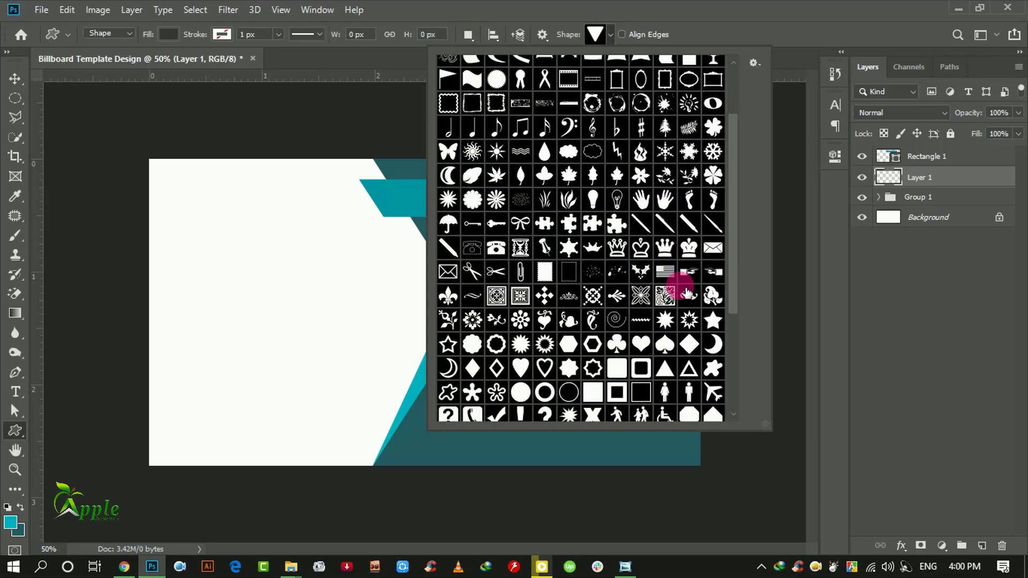
{"action": "scroll", "coordinate": [679, 275], "scroll_direction": "down", "scroll_amount": 1}
{"action": "scroll", "coordinate": [678, 279], "scroll_direction": "down", "scroll_amount": 1}
{"action": "double_click", "coordinate": [664, 335]}
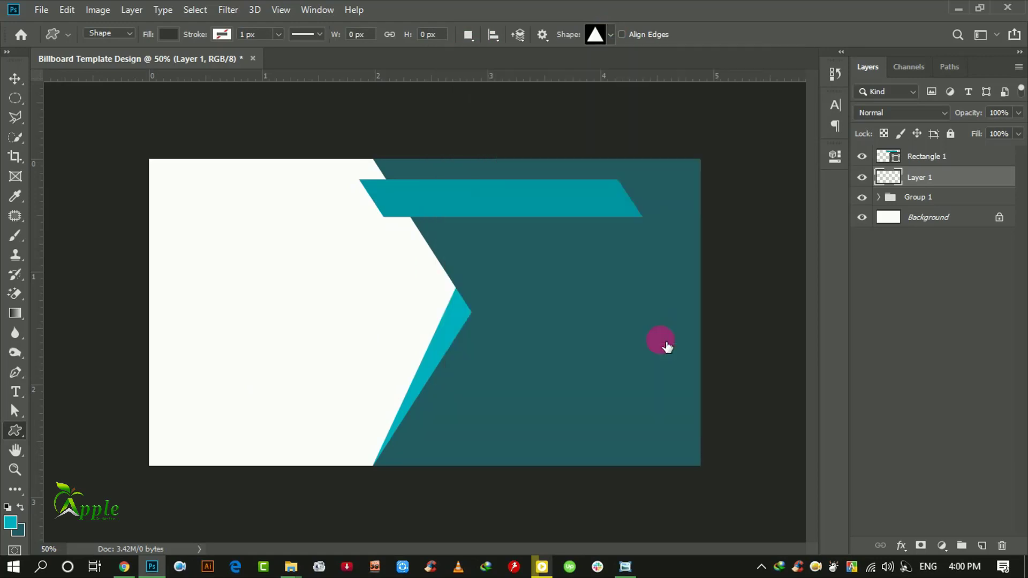
{"action": "left_click_drag", "start_coordinate": [551, 247], "coordinate": [590, 264]}
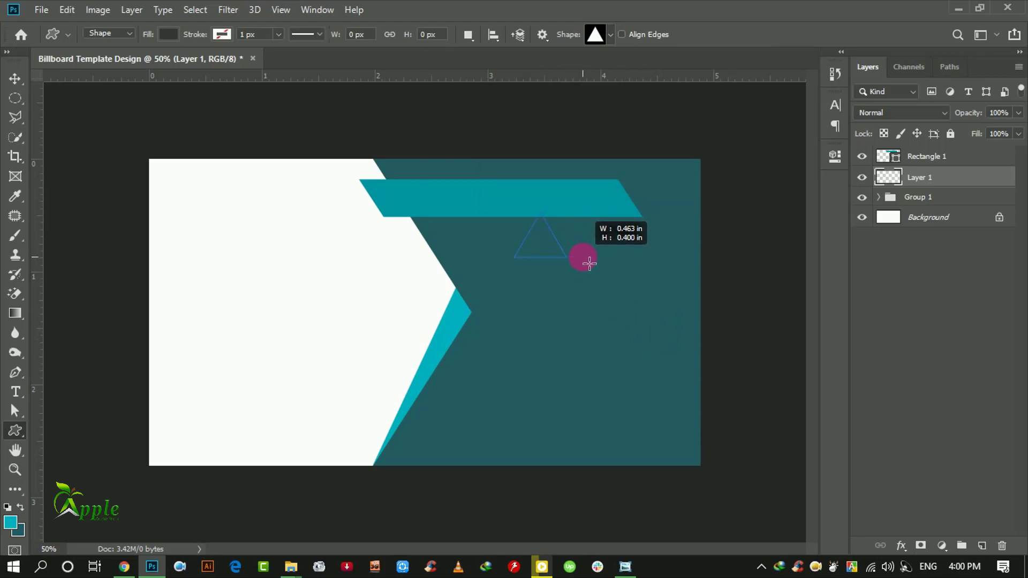
{"action": "left_click_drag", "start_coordinate": [589, 263], "coordinate": [589, 264]}
{"action": "double_click", "coordinate": [888, 177]}
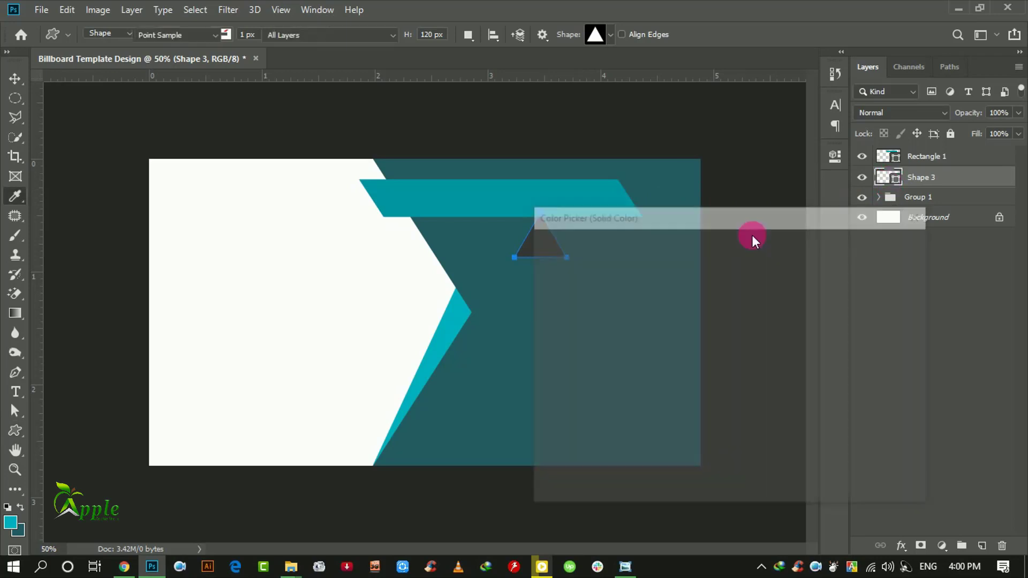
Fill the triangle bright teal #03b1c1 and flip it vertically to point down.
{"action": "left_click", "coordinate": [478, 309]}
{"action": "left_click", "coordinate": [854, 240]}
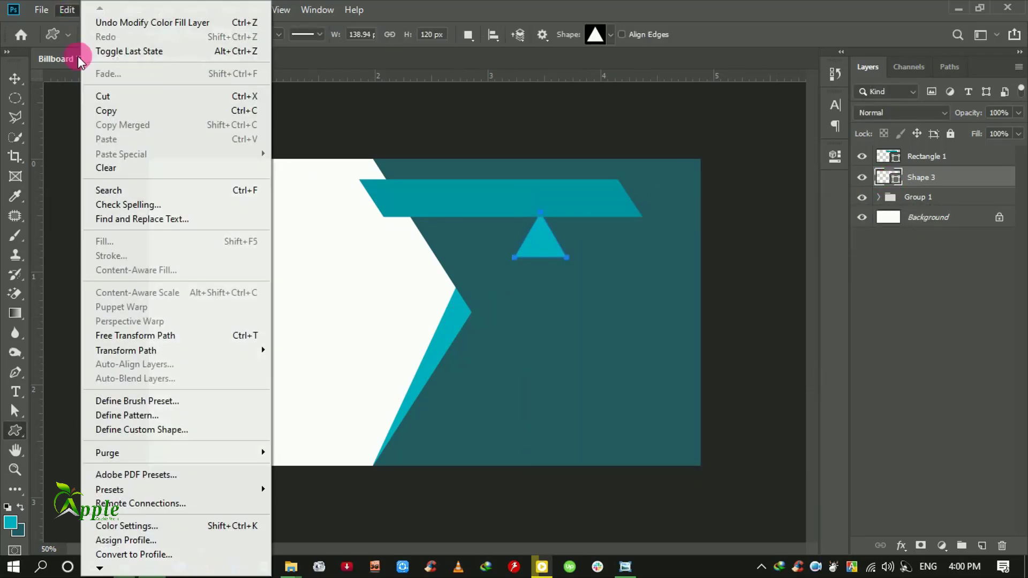
{"action": "left_click", "coordinate": [67, 10]}
{"action": "left_click", "coordinate": [119, 340]}
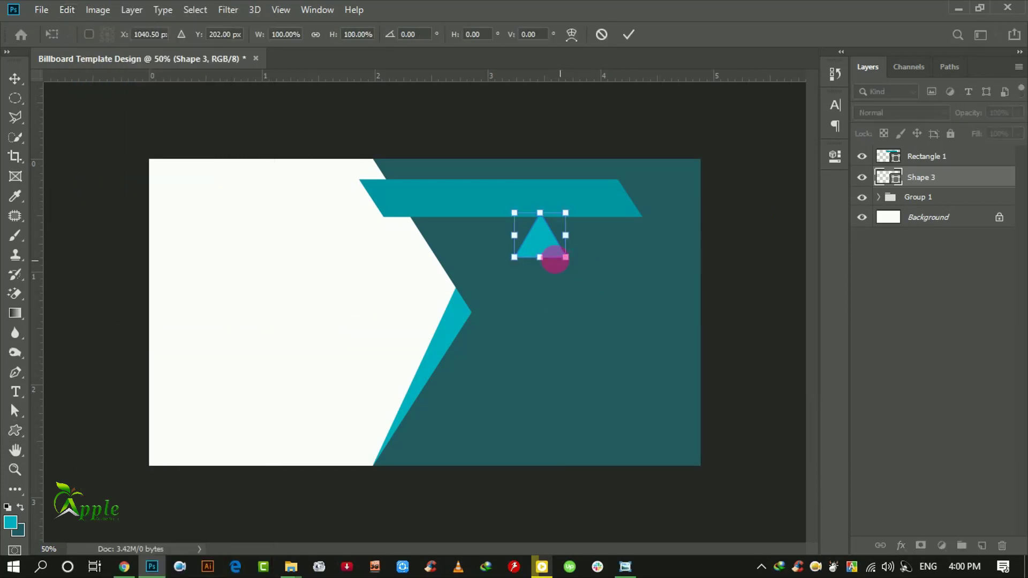
{"action": "right_click", "coordinate": [541, 246]}
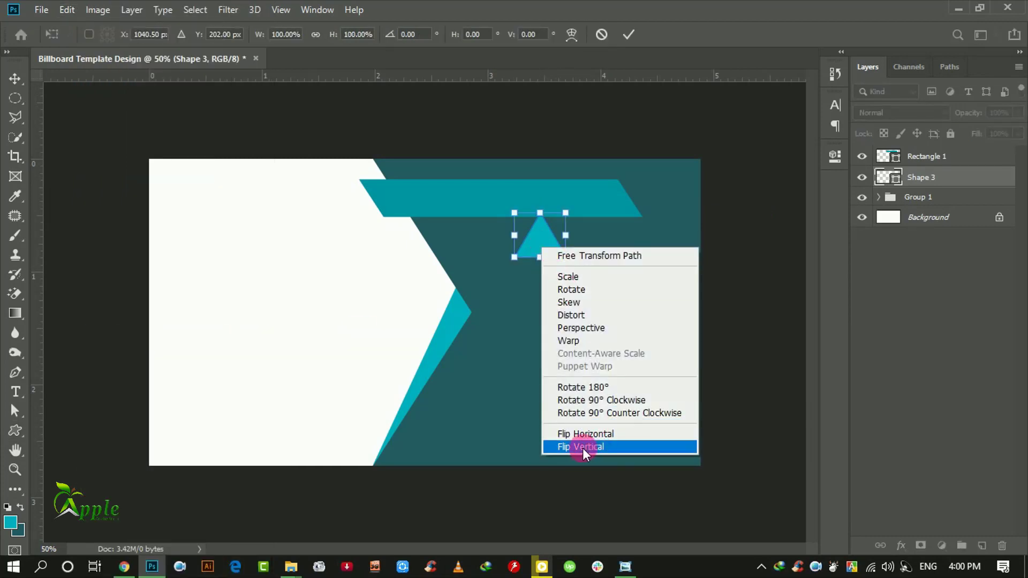
{"action": "left_click", "coordinate": [618, 448]}
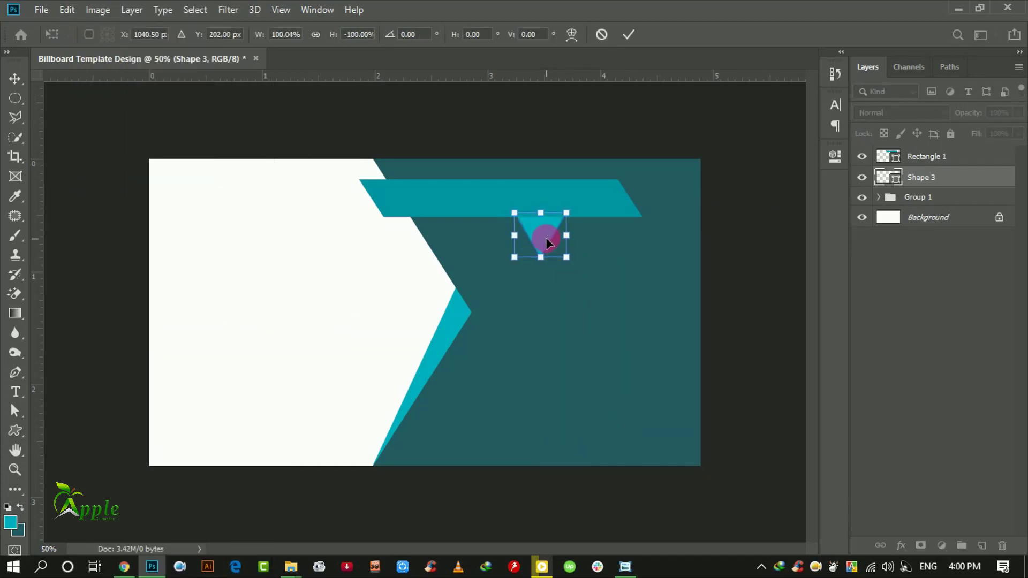
Move the flipped triangle under the ribbon's right end and shorten it to fit.
{"action": "left_click_drag", "start_coordinate": [546, 241], "coordinate": [631, 215]}
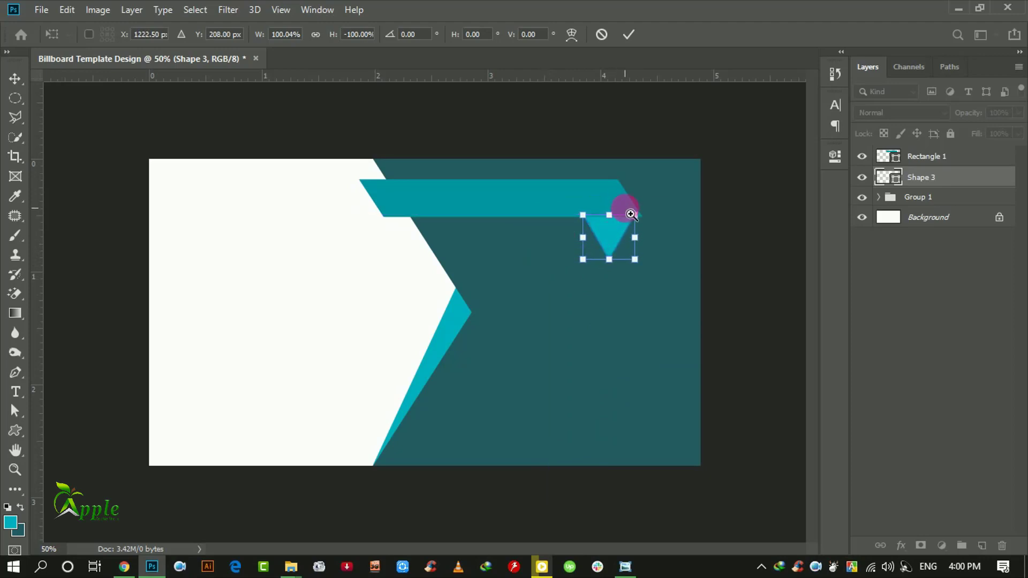
{"action": "left_click", "coordinate": [631, 215]}
{"action": "left_click", "coordinate": [551, 334]}
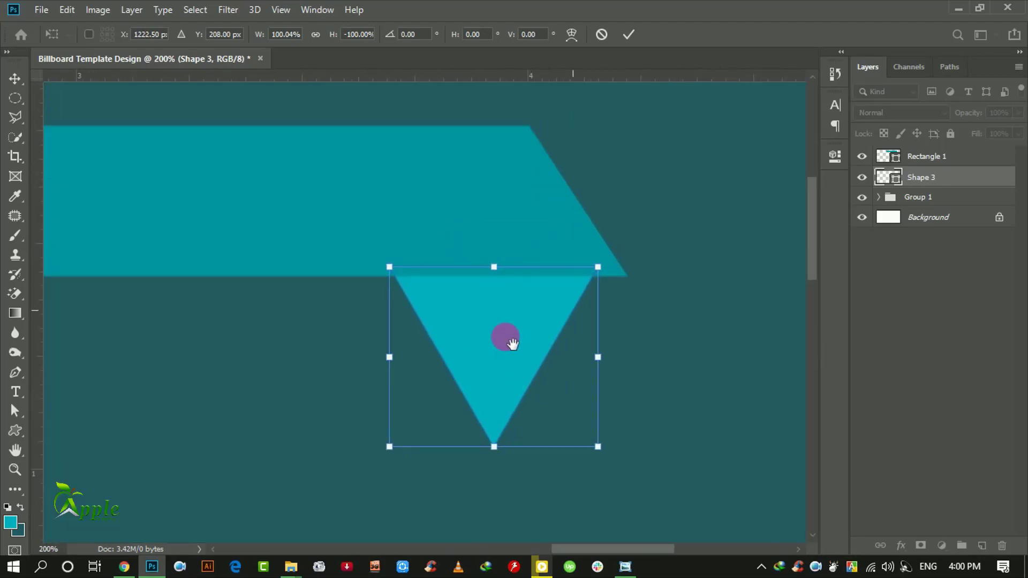
{"action": "left_click_drag", "start_coordinate": [493, 446], "coordinate": [494, 392]}
{"action": "left_click_drag", "start_coordinate": [496, 339], "coordinate": [526, 347]}
{"action": "left_click", "coordinate": [630, 34]}
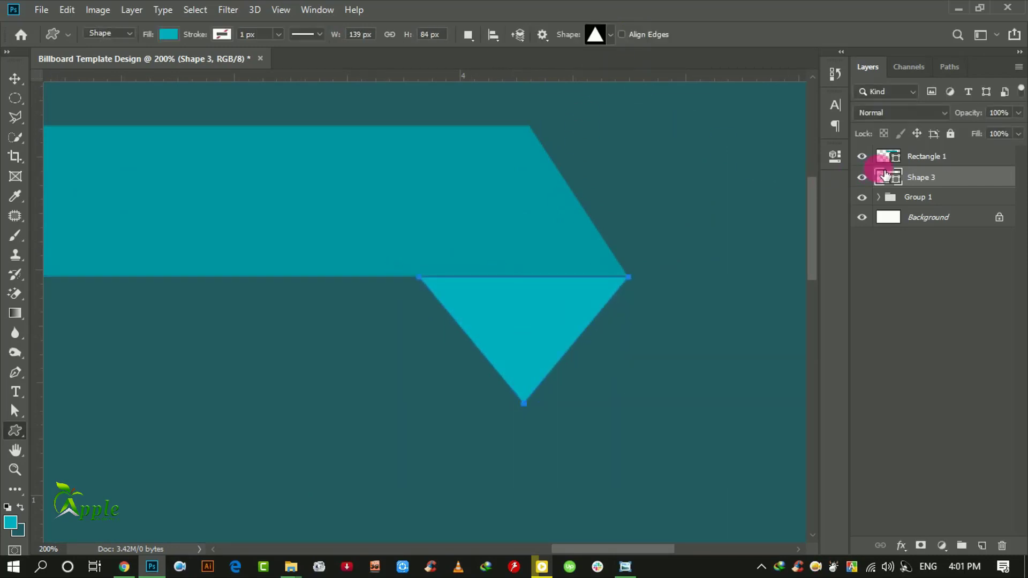
Check the fold by toggling the ribbon, then nudge the triangle slightly left.
{"action": "left_click", "coordinate": [863, 157]}
{"action": "left_click", "coordinate": [863, 157]}
{"action": "left_click", "coordinate": [14, 80]}
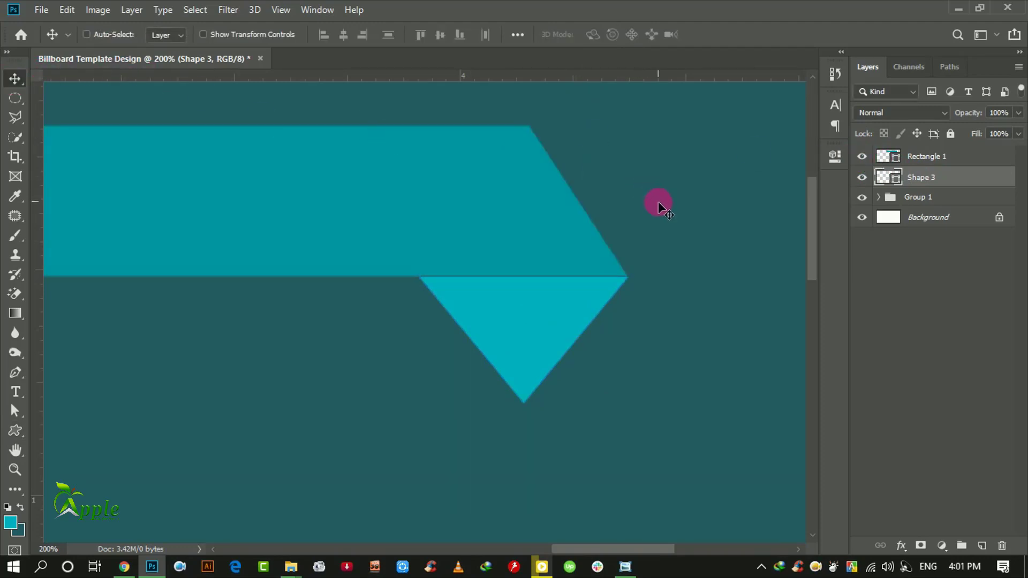
{"action": "key", "text": "Left"}
{"action": "key", "text": "Left"}
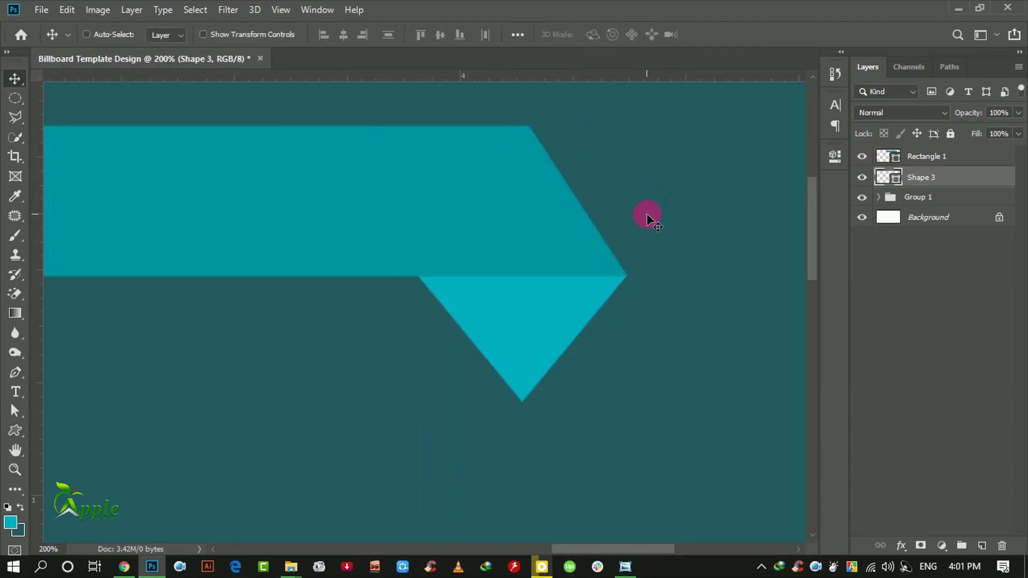
{"action": "scroll", "coordinate": [647, 213], "scroll_direction": "down", "scroll_amount": 2}
{"action": "scroll", "coordinate": [636, 219], "scroll_direction": "down", "scroll_amount": 2}
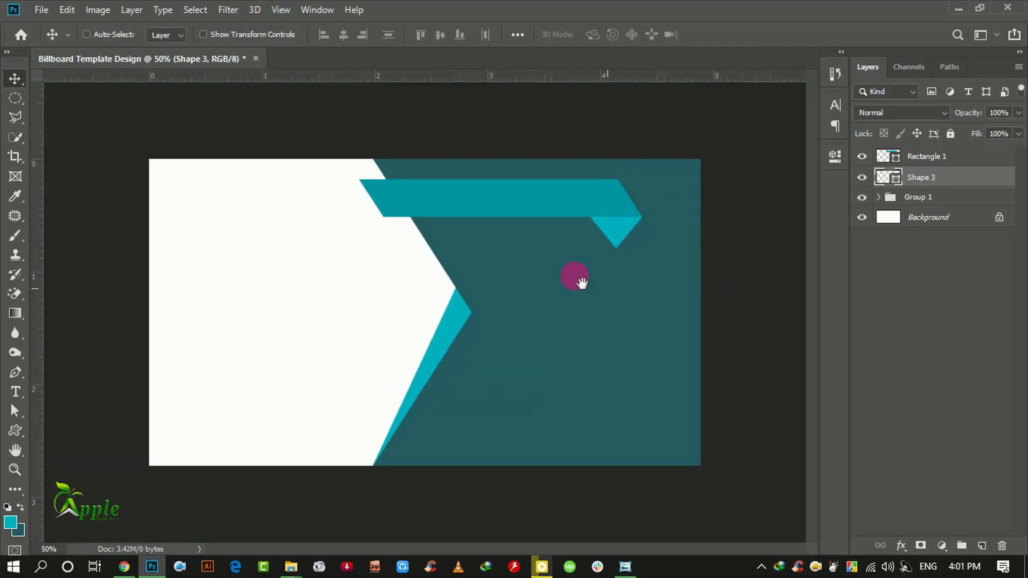
Reposition the triangle and scale it to about two-thirds size under the ribbon's right end.
{"action": "mouse_move", "coordinate": [582, 283]}
{"action": "left_mouse_down"}
{"action": "mouse_move", "coordinate": [645, 250]}
{"action": "mouse_move", "coordinate": [691, 276]}
{"action": "mouse_move", "coordinate": [596, 195]}
{"action": "mouse_move", "coordinate": [671, 261]}
{"action": "left_mouse_up"}
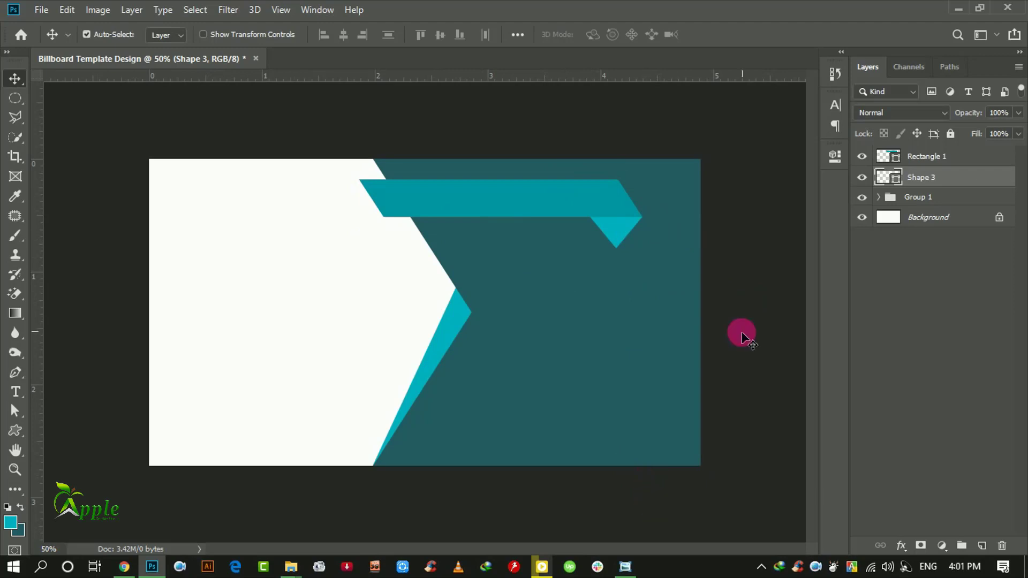
{"action": "left_click", "coordinate": [67, 9]}
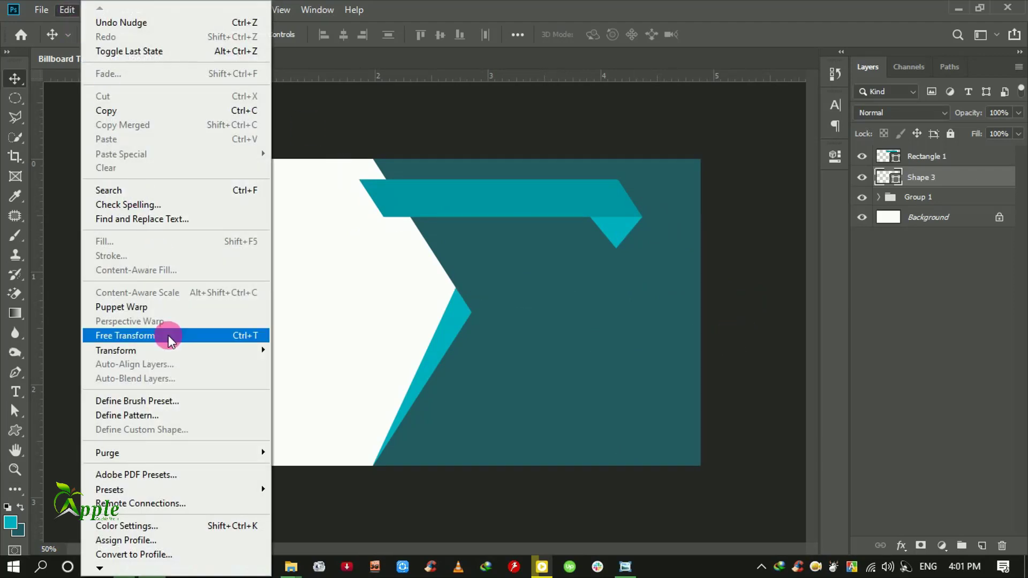
{"action": "left_click", "coordinate": [161, 335]}
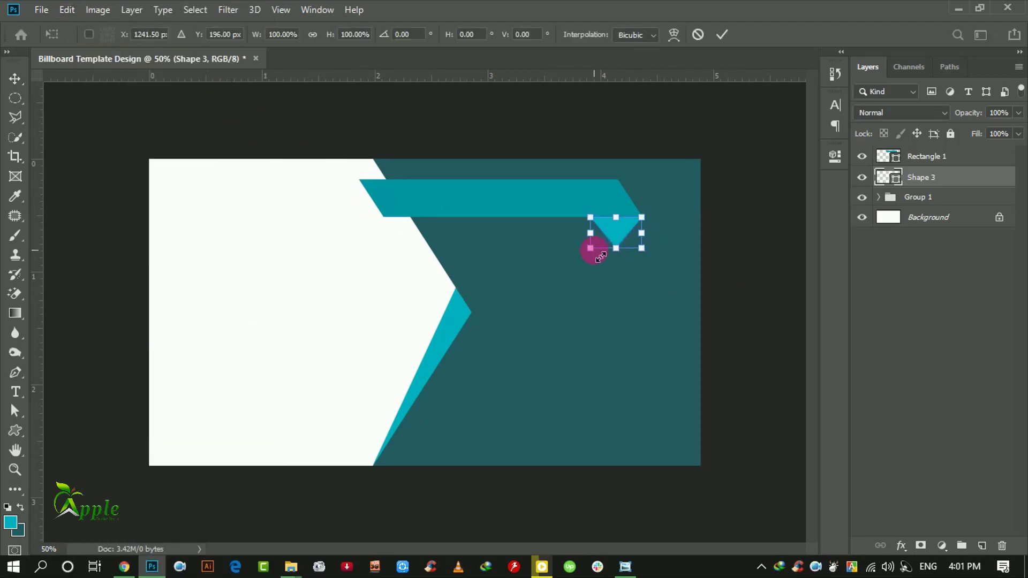
{"action": "left_click_drag", "start_coordinate": [597, 253], "coordinate": [612, 232]}
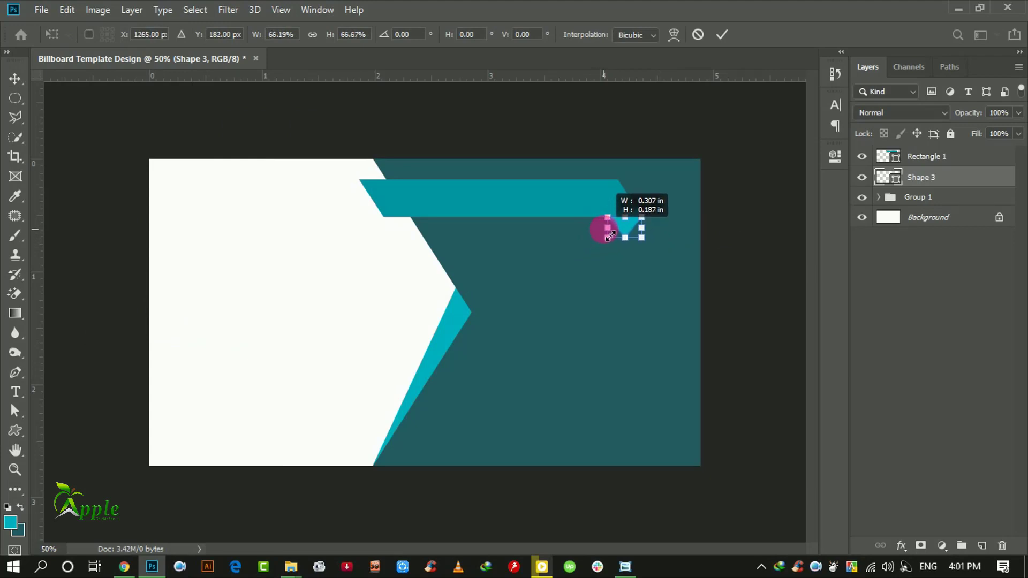
{"action": "left_click", "coordinate": [723, 35]}
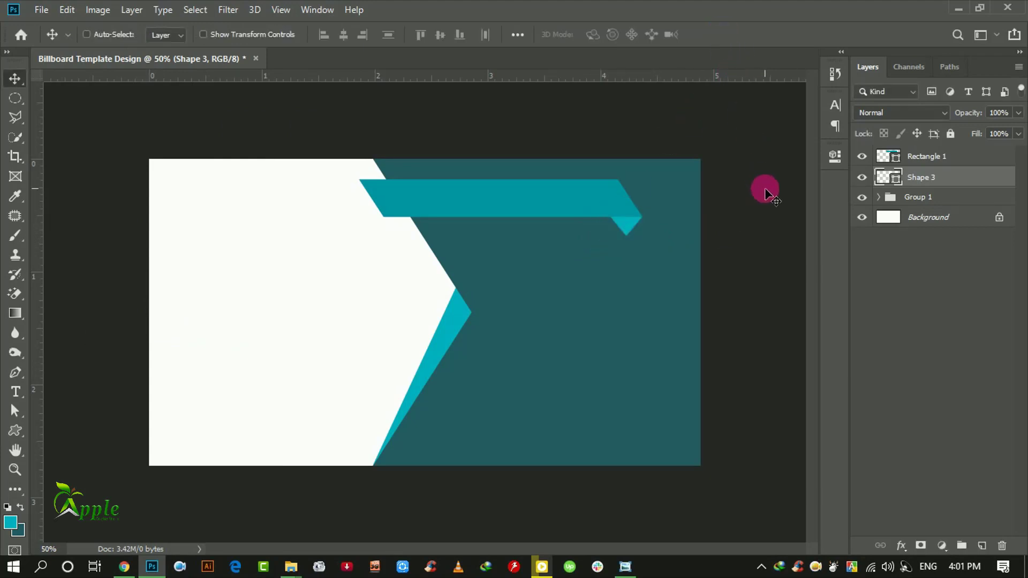
Refill the fold triangle with cyan sampled from the large lower-middle triangle.
{"action": "double_click", "coordinate": [887, 182]}
{"action": "mouse_move", "coordinate": [775, 228]}
{"action": "left_mouse_down"}
{"action": "mouse_move", "coordinate": [778, 407]}
{"action": "mouse_move", "coordinate": [769, 432]}
{"action": "left_mouse_up"}
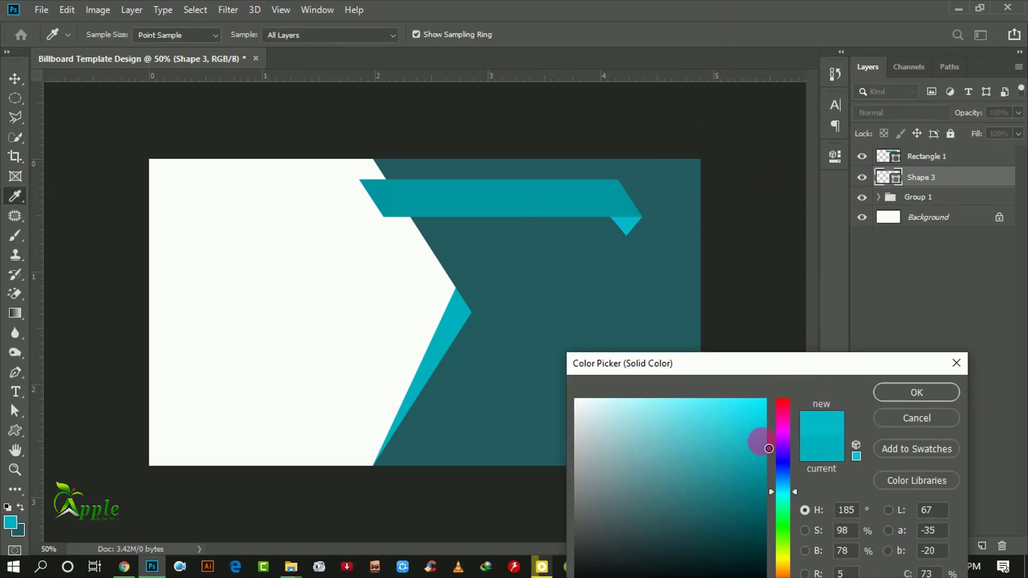
{"action": "left_click", "coordinate": [924, 392]}
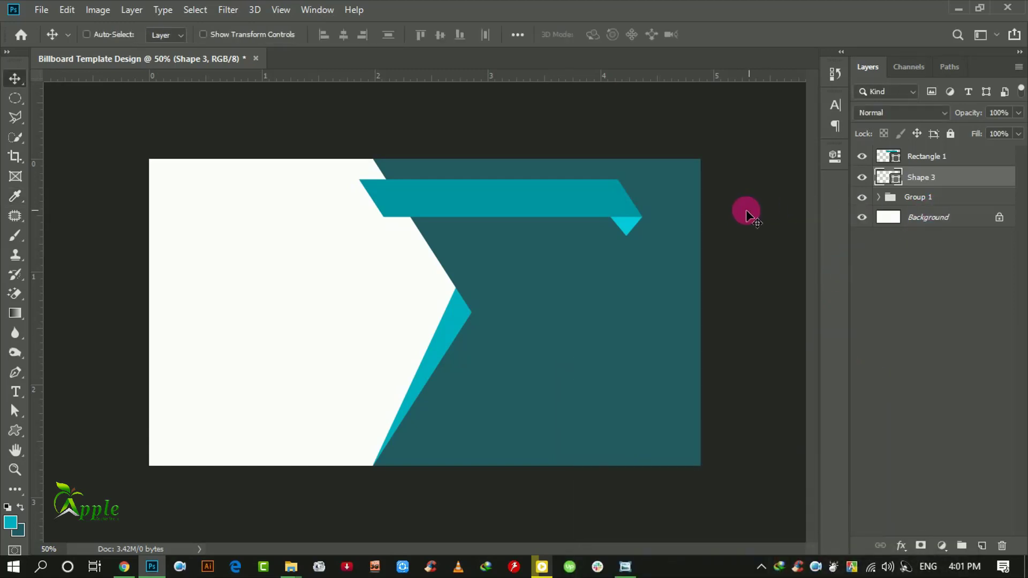
{"action": "double_click", "coordinate": [888, 177]}
{"action": "left_click", "coordinate": [467, 322]}
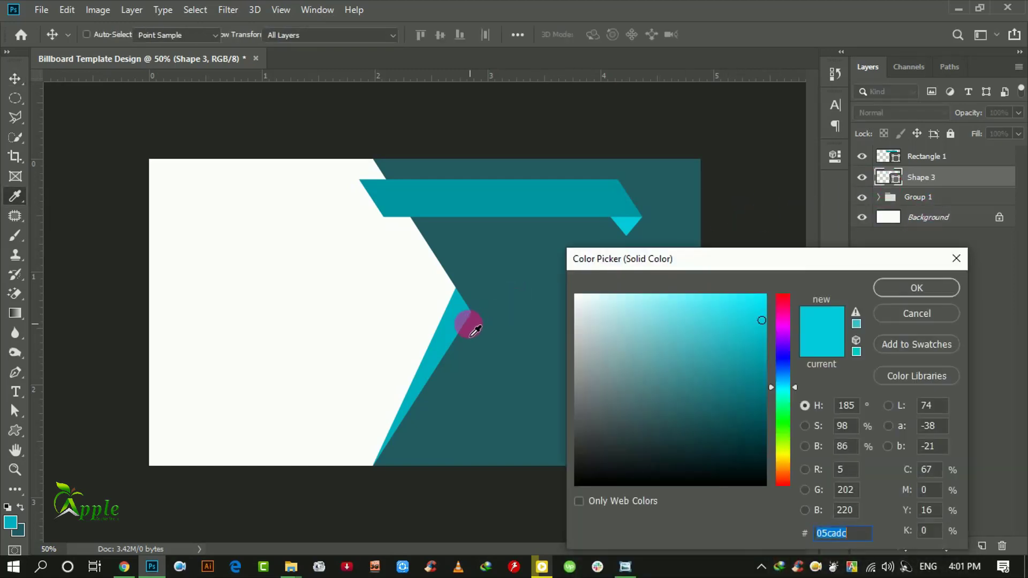
{"action": "left_click", "coordinate": [910, 287]}
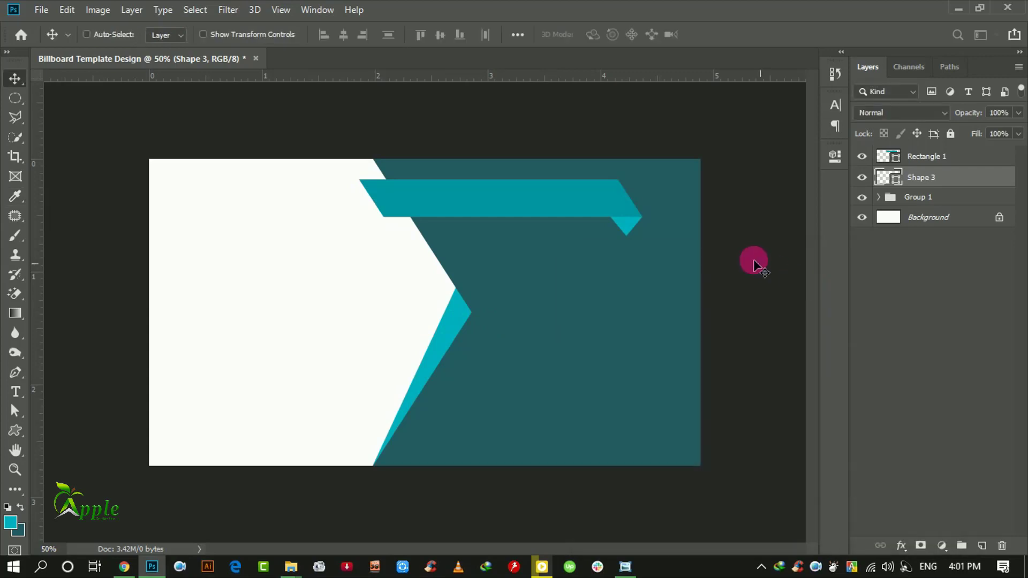
Duplicate the fold triangle, move the copy to the ribbon's left end, and flip it vertically.
{"action": "left_click_drag", "start_coordinate": [988, 179], "coordinate": [984, 541]}
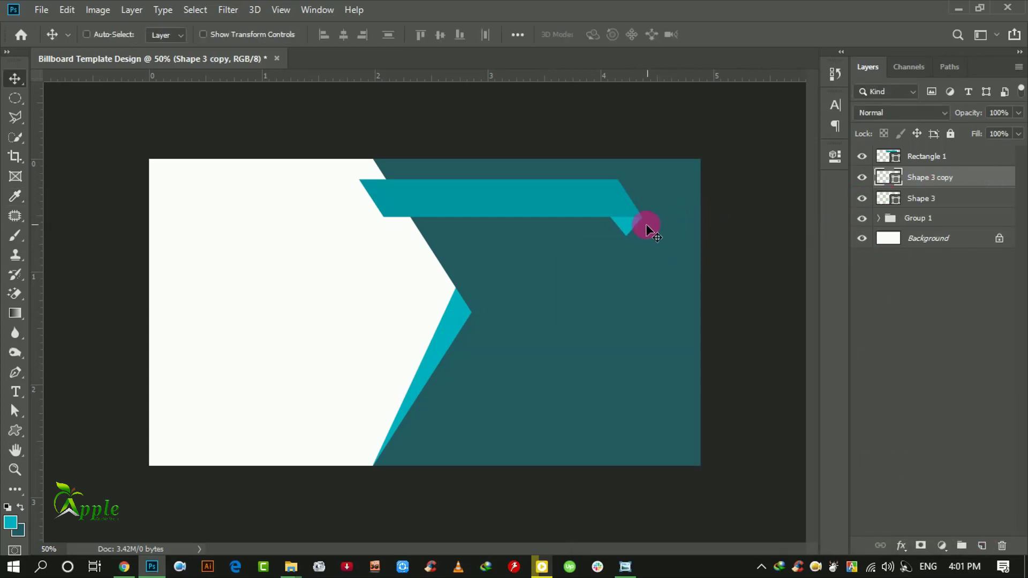
{"action": "left_click_drag", "start_coordinate": [636, 230], "coordinate": [356, 181]}
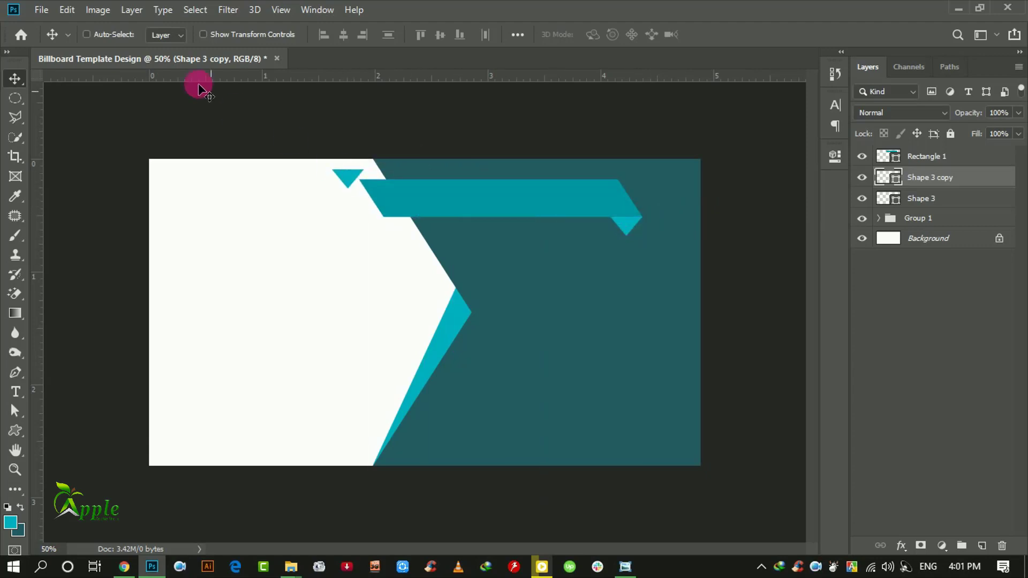
{"action": "left_click", "coordinate": [63, 14]}
{"action": "left_click", "coordinate": [109, 336]}
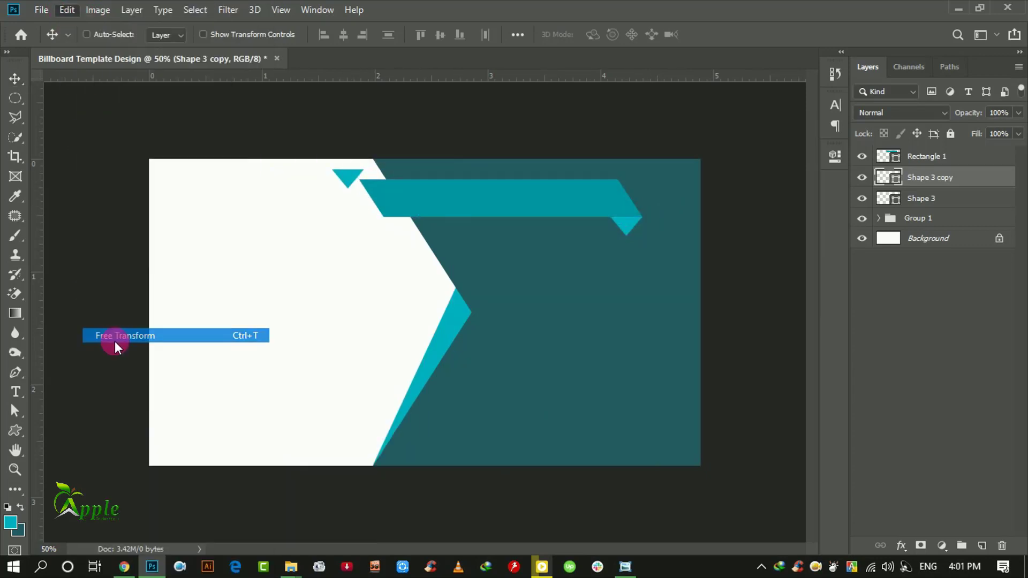
{"action": "right_click", "coordinate": [364, 213]}
{"action": "left_click", "coordinate": [397, 382]}
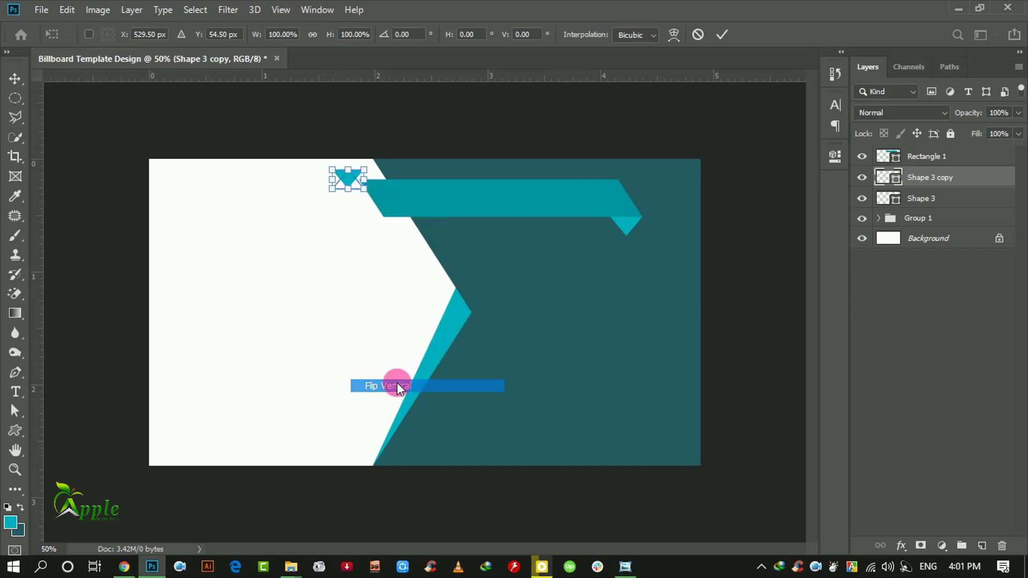
{"action": "left_click", "coordinate": [723, 34]}
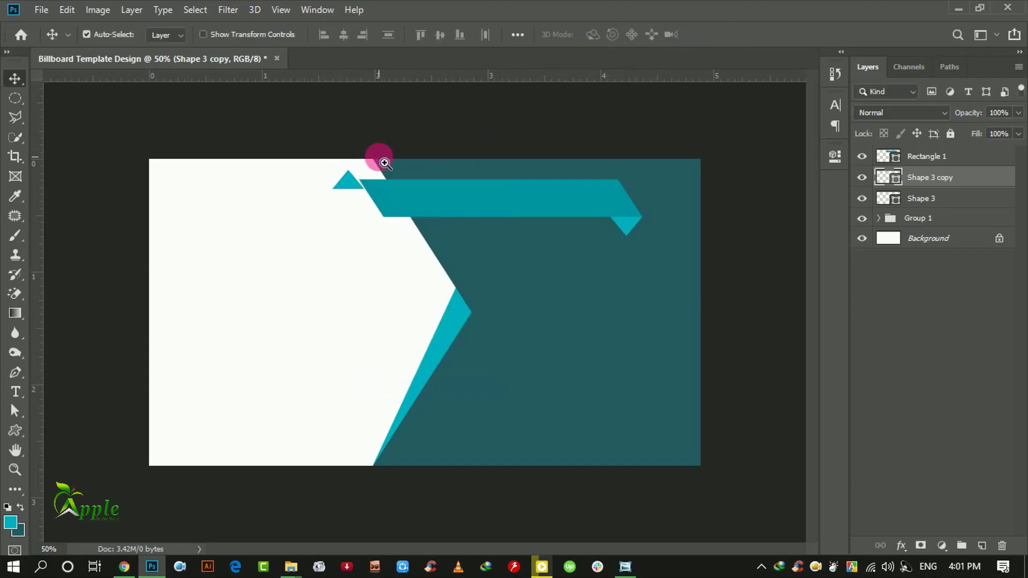
Tuck the flipped copy into the ribbon's top-left corner, nudging it down slightly.
{"action": "key", "text": "ctrl+plus"}
{"action": "key", "text": "ctrl+plus"}
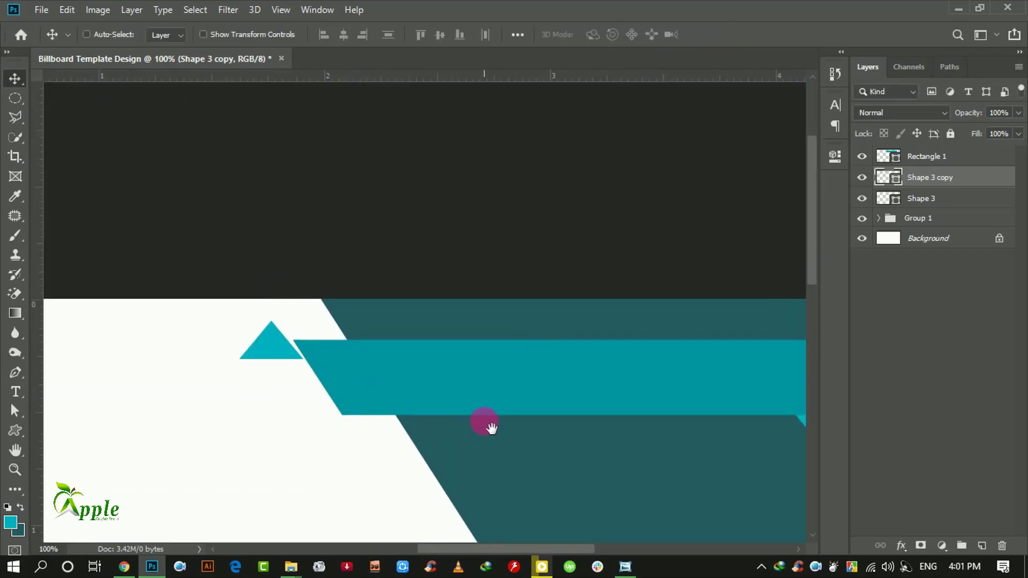
{"action": "left_click_drag", "start_coordinate": [271, 317], "coordinate": [323, 298]}
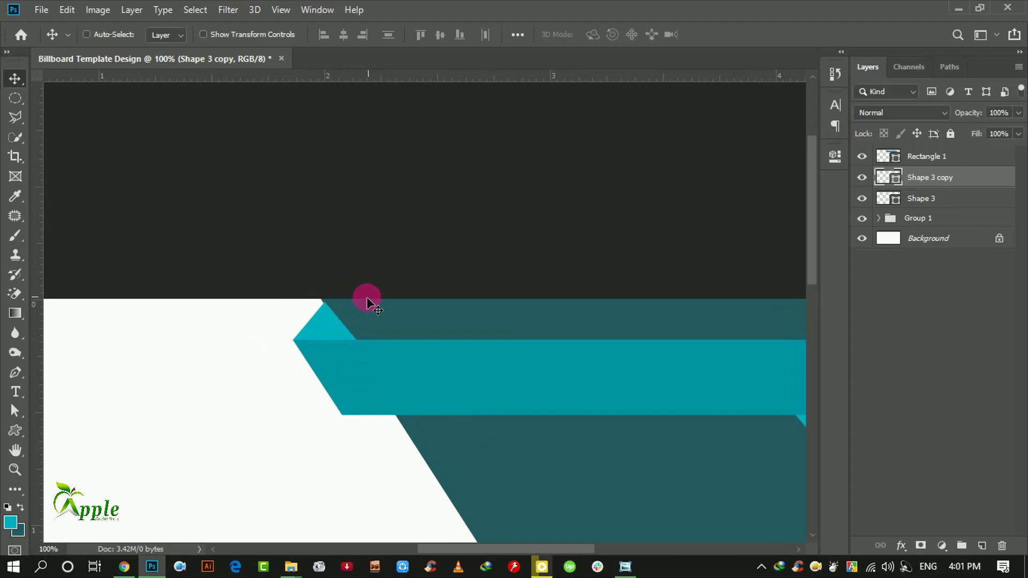
{"action": "left_click", "coordinate": [323, 303], "text": "ctrl"}
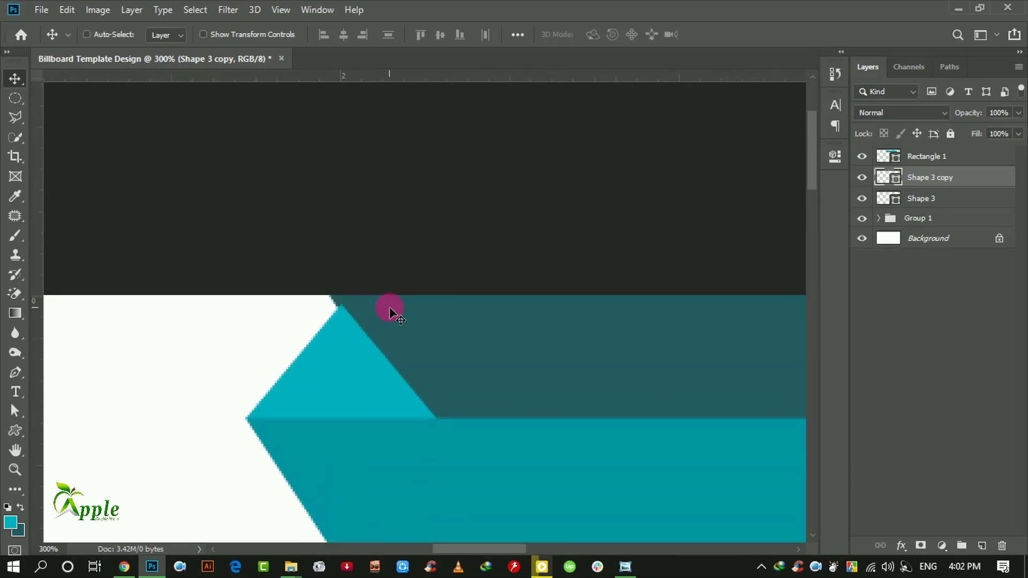
{"action": "key", "text": "Down"}
{"action": "key", "text": "ctrl+minus"}
{"action": "key", "text": "ctrl+minus"}
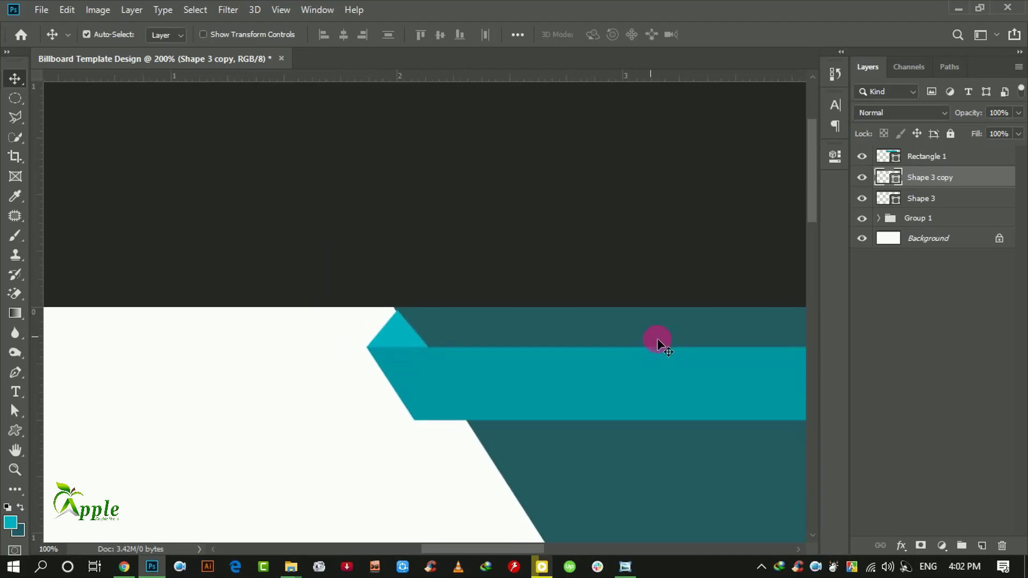
{"action": "key", "text": "ctrl+minus"}
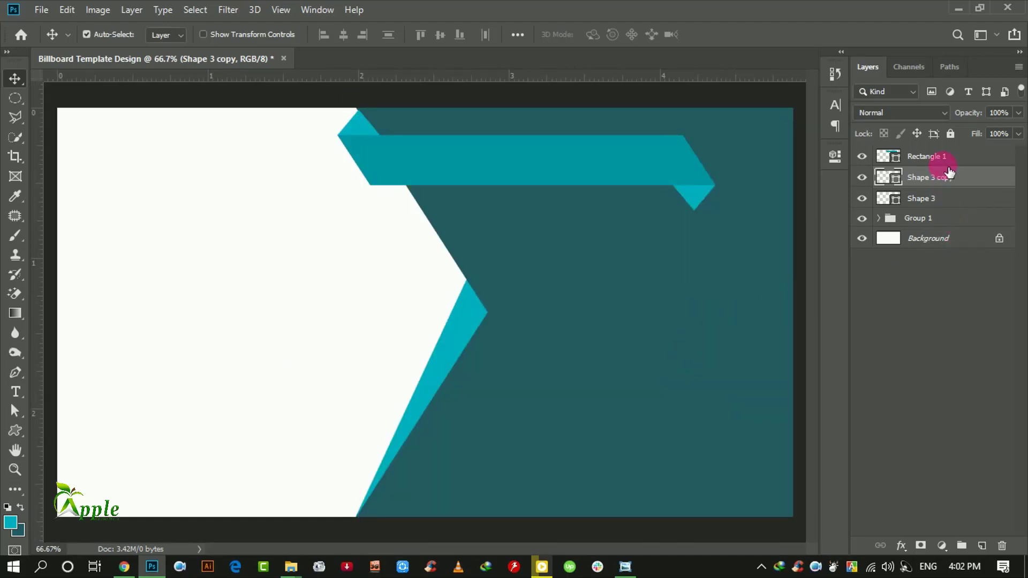
Group Rectangle 1, Shape 3 and Shape 3 copy into Group 2.
{"action": "left_click", "coordinate": [945, 160], "text": "shift"}
{"action": "left_click", "coordinate": [944, 203], "text": "shift"}
{"action": "left_click", "coordinate": [962, 547]}
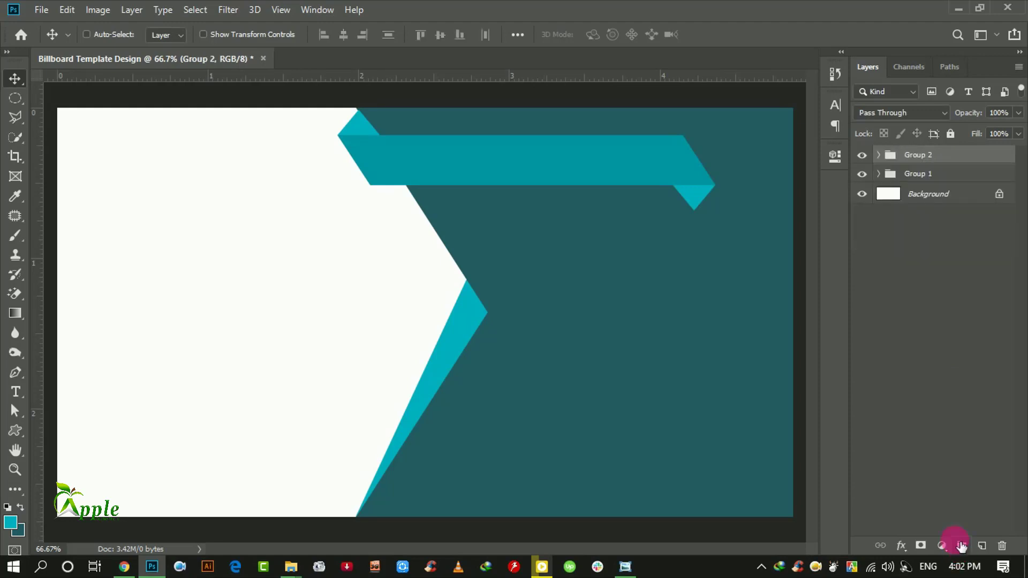
Fine-tune the grouped ribbon's position around its left corner.
{"action": "key", "text": "ctrl+plus"}
{"action": "left_click_drag", "start_coordinate": [505, 112], "coordinate": [420, 310]}
{"action": "key", "text": "ctrl+plus"}
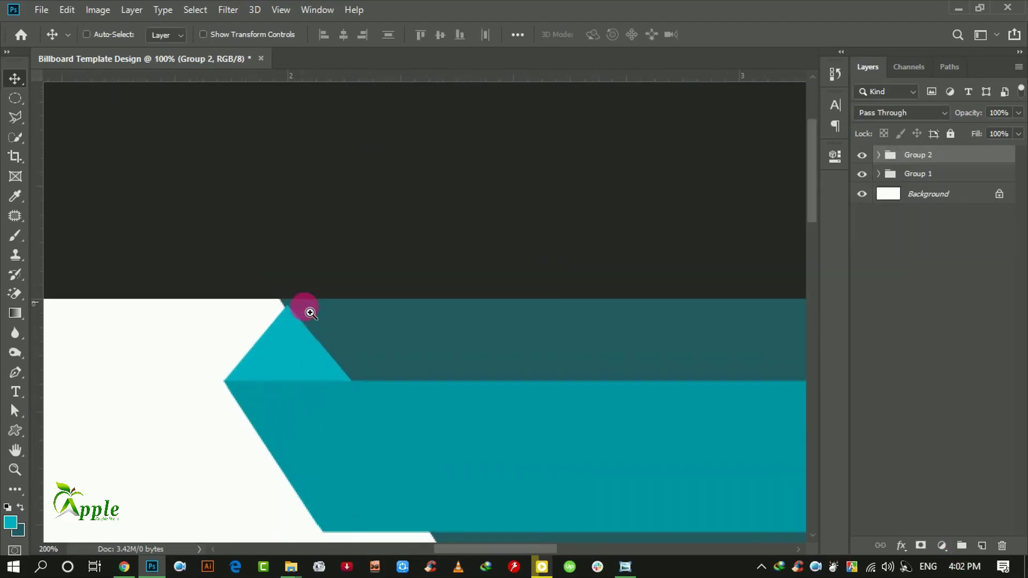
{"action": "key", "text": "ctrl+plus"}
{"action": "key", "text": "Left"}
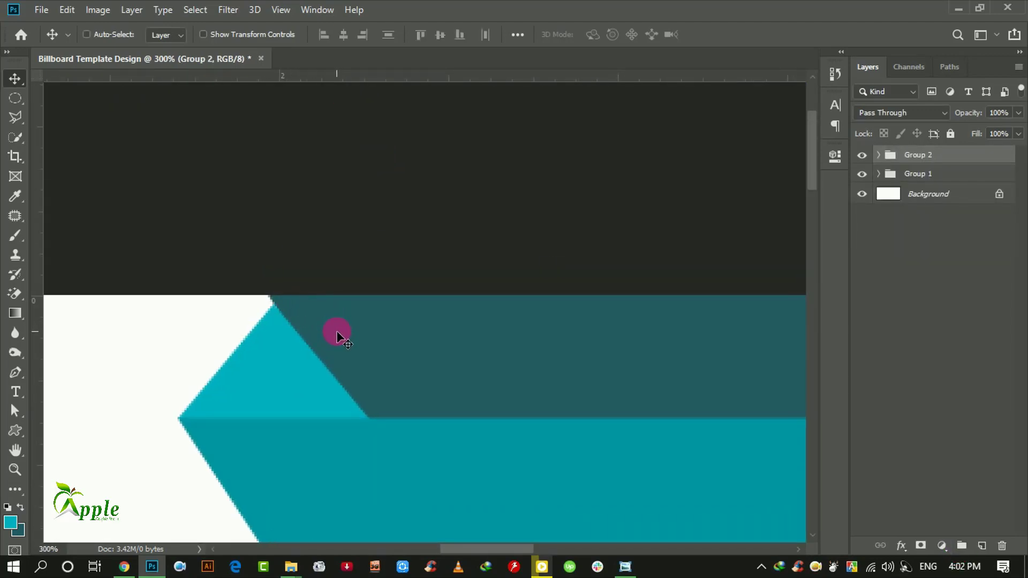
{"action": "key", "text": "Right"}
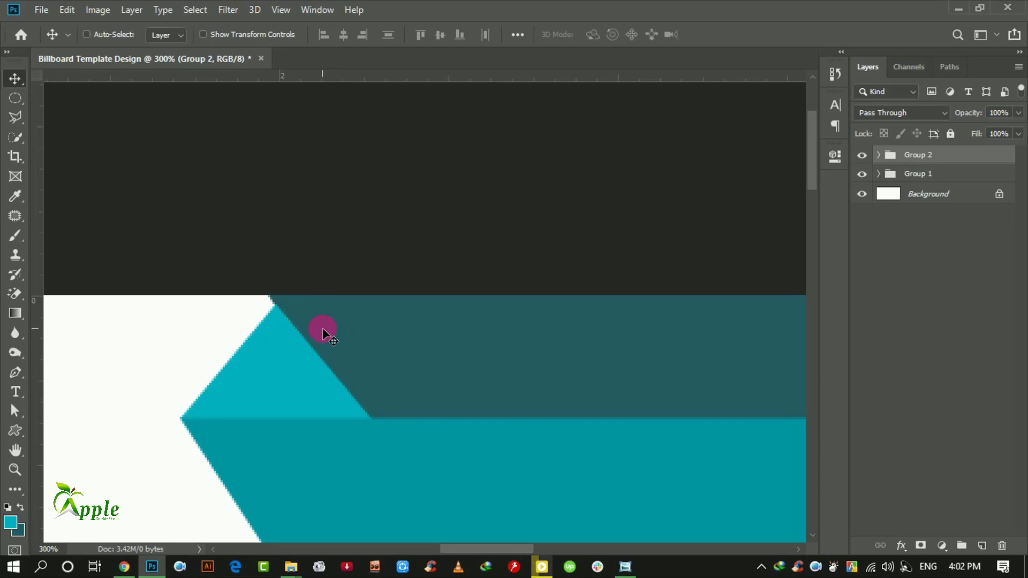
{"action": "left_click_drag", "start_coordinate": [355, 322], "coordinate": [519, 326]}
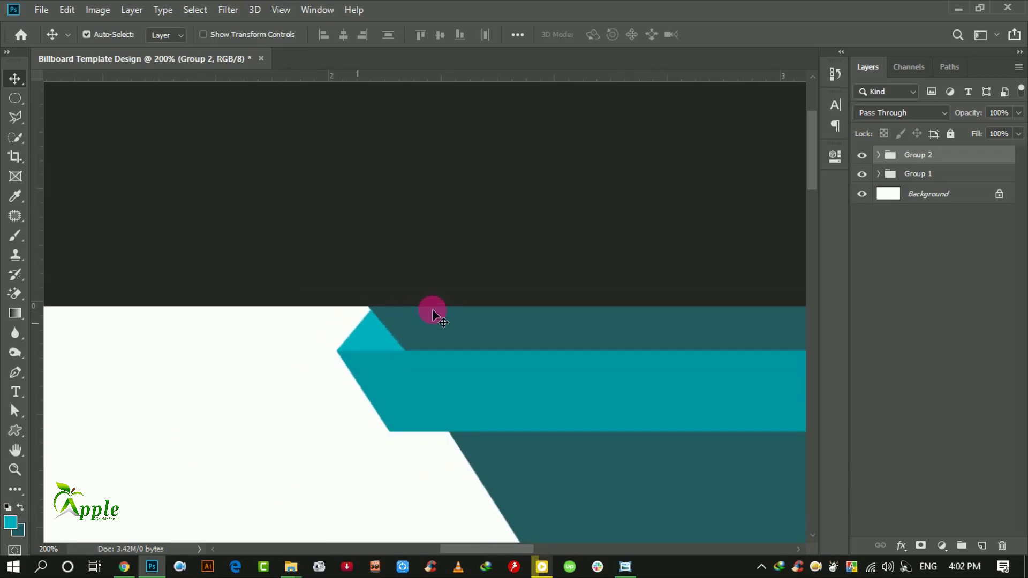
{"action": "key", "text": "ctrl+0"}
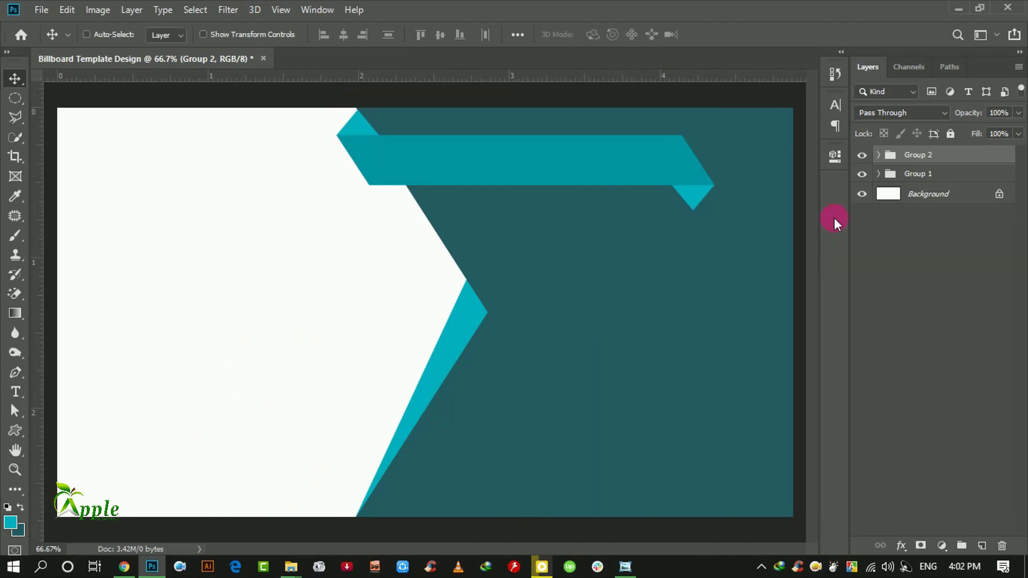
{"action": "left_click", "coordinate": [879, 155]}
Move Shape 3 copy out of Group 2 and inspect the ribbon up close.
{"action": "left_click", "coordinate": [905, 197]}
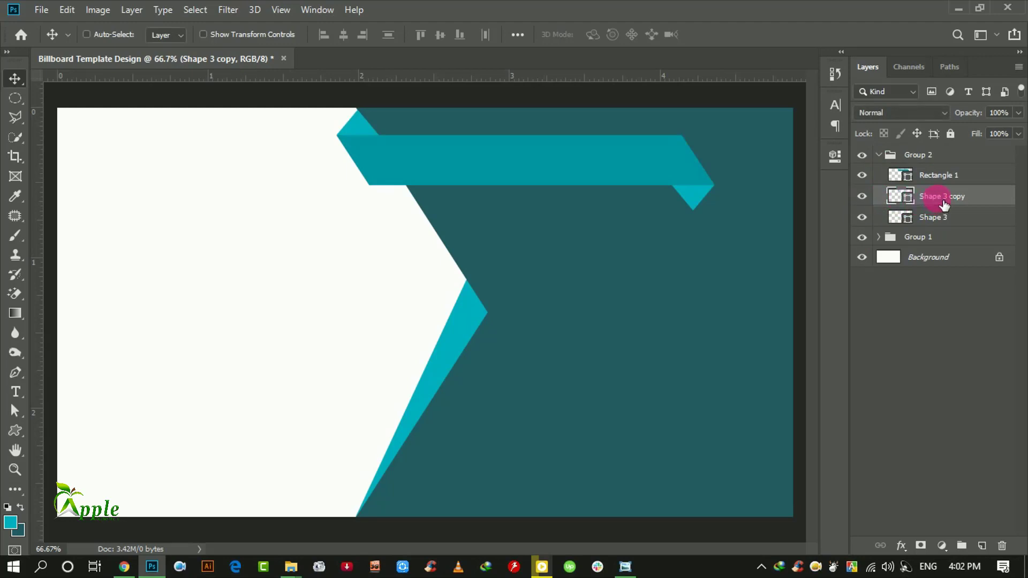
{"action": "mouse_move", "coordinate": [943, 200]}
{"action": "left_mouse_down"}
{"action": "mouse_move", "coordinate": [918, 290]}
{"action": "mouse_move", "coordinate": [925, 252]}
{"action": "left_mouse_up"}
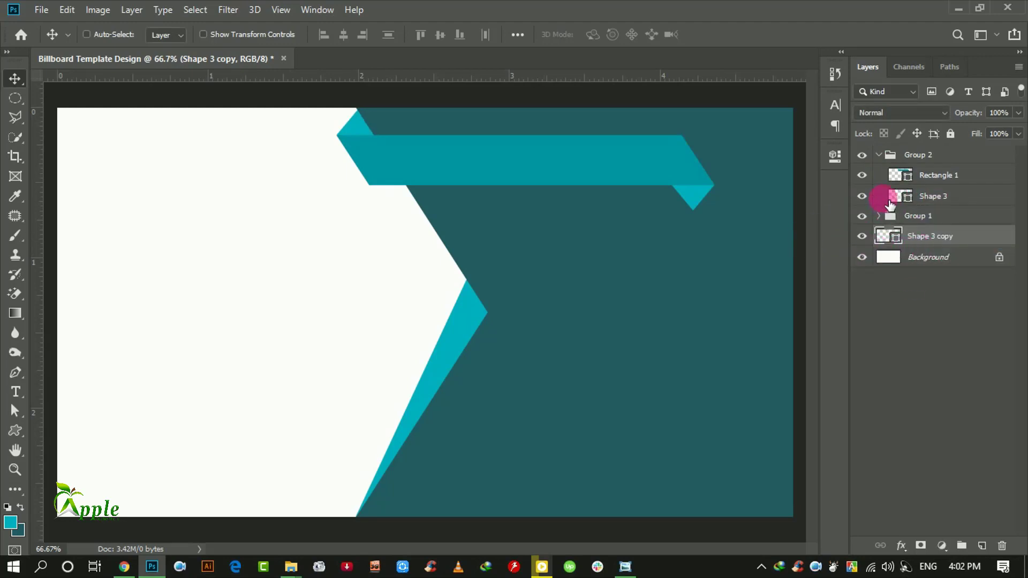
{"action": "left_click", "coordinate": [880, 155]}
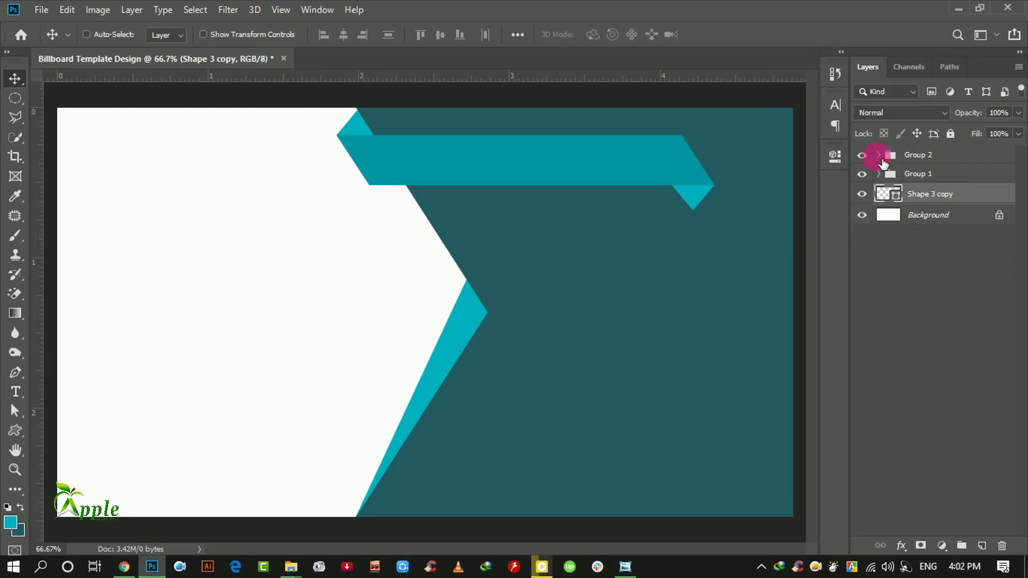
{"action": "key", "text": "ctrl+plus"}
{"action": "left_click_drag", "start_coordinate": [496, 142], "coordinate": [478, 292]}
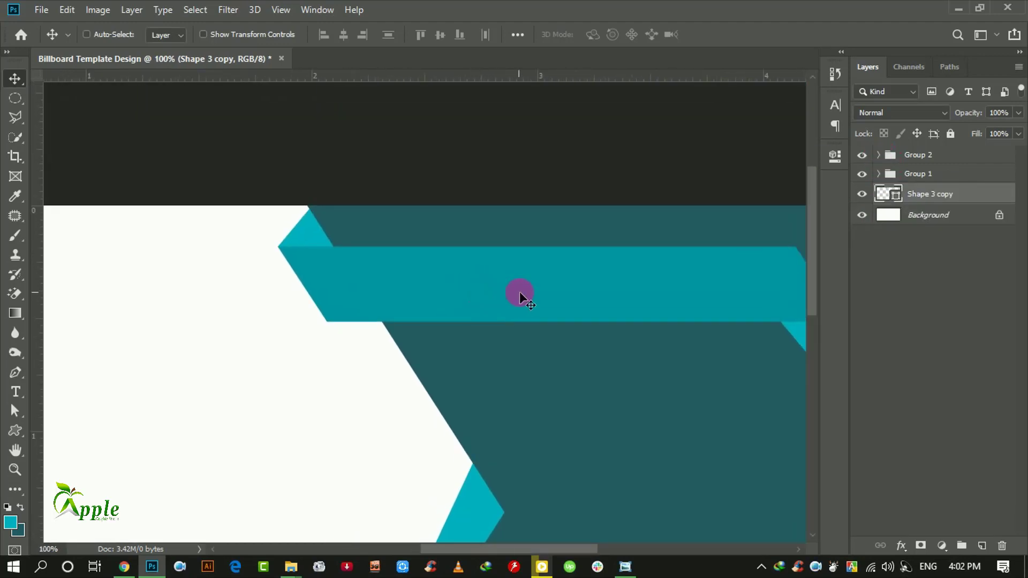
{"action": "key", "text": "ctrl+minus"}
{"action": "key", "text": "ctrl+minus"}
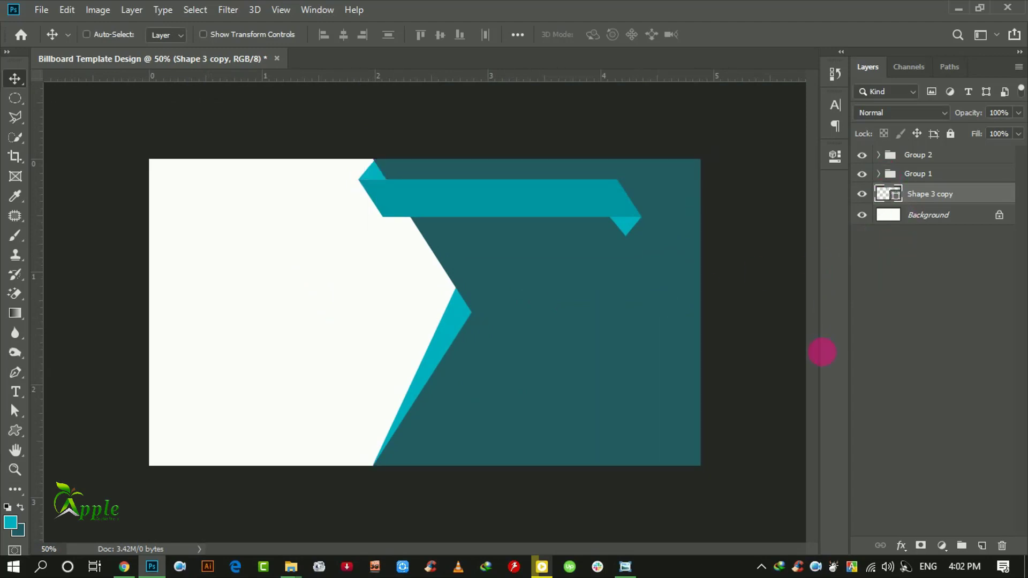
{"action": "key", "text": "ctrl+plus"}
{"action": "key", "text": "ctrl"}
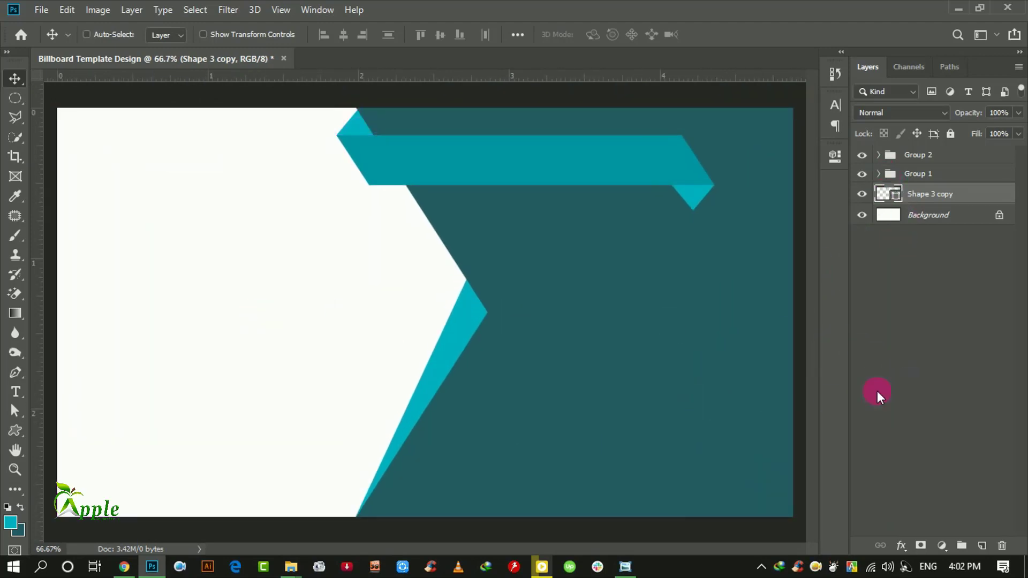
Open Shape 3 copy's Layer Style dialog and close it without changes.
{"action": "left_click", "coordinate": [944, 223]}
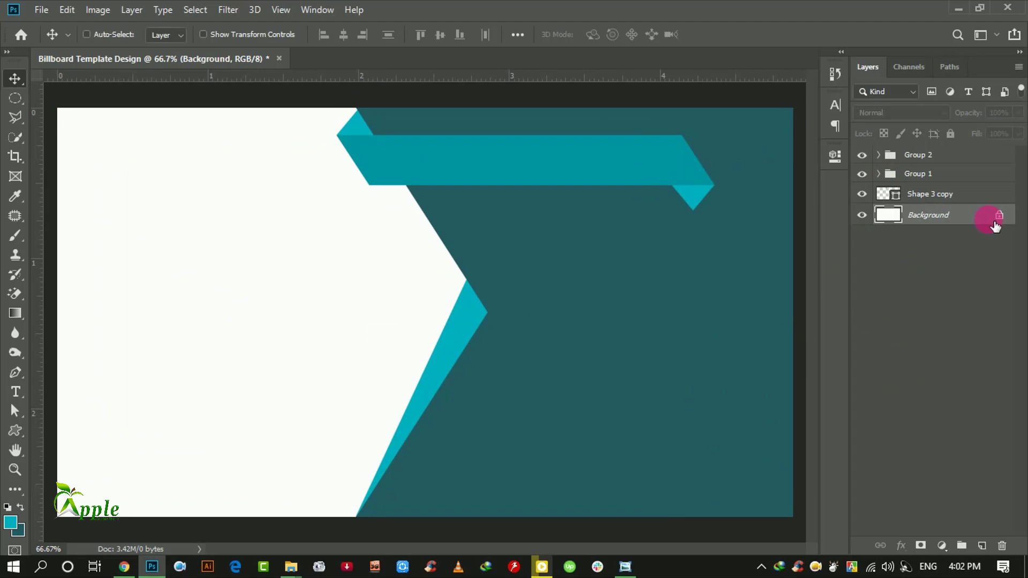
{"action": "left_click", "coordinate": [970, 197]}
{"action": "double_click", "coordinate": [954, 207]}
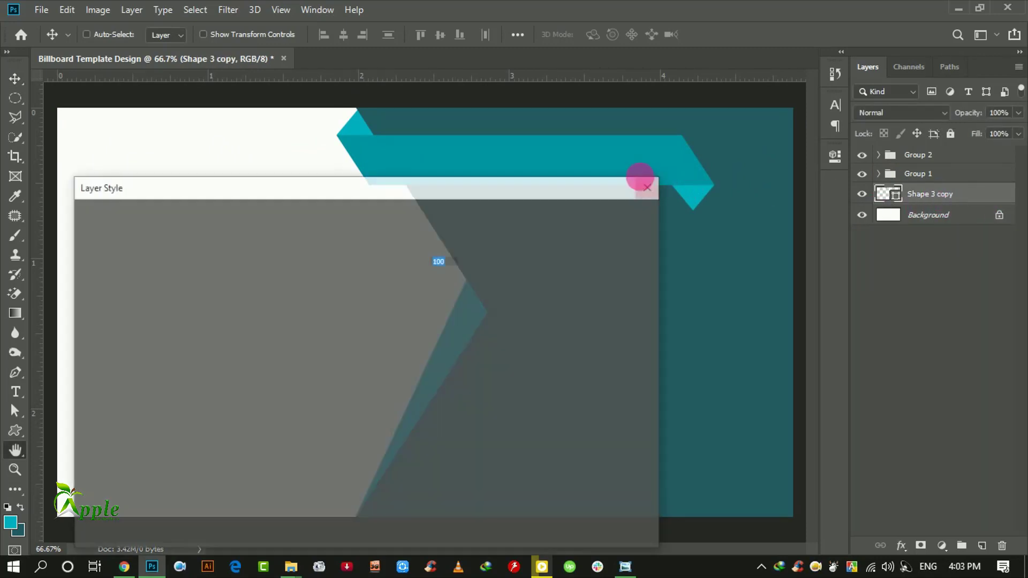
{"action": "mouse_move", "coordinate": [429, 185]}
{"action": "left_mouse_down"}
{"action": "mouse_move", "coordinate": [972, 174]}
{"action": "mouse_move", "coordinate": [534, 151]}
{"action": "left_mouse_up"}
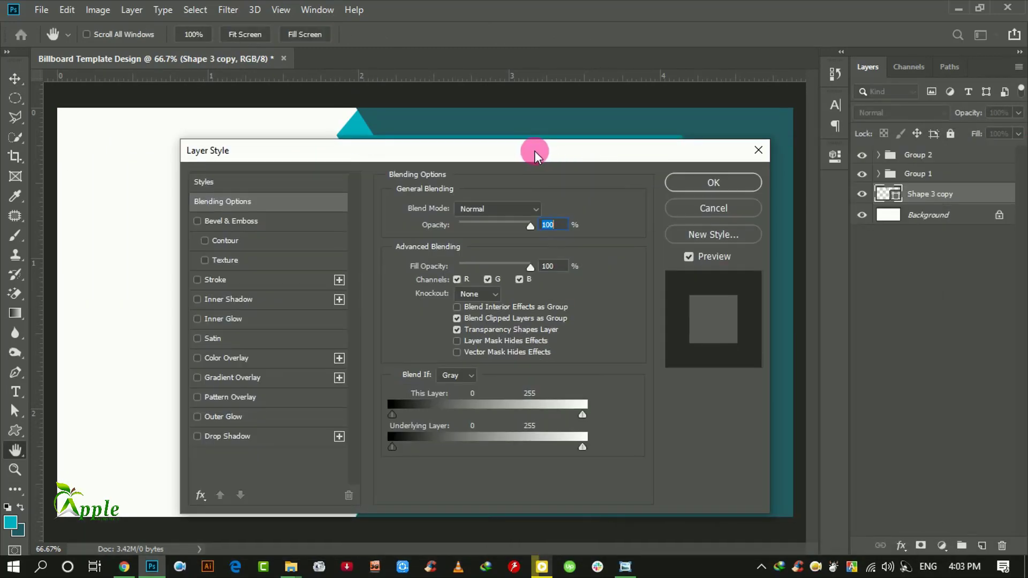
{"action": "left_click", "coordinate": [745, 209]}
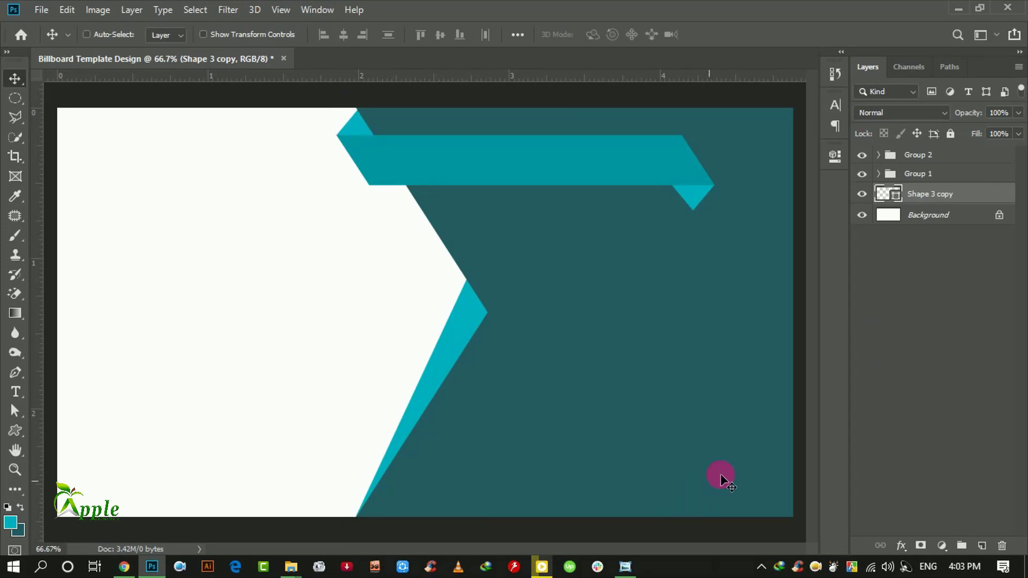
Nudge Group 1, Group 2 and Shape 3 copy up two steps together.
{"action": "left_click", "coordinate": [943, 176]}
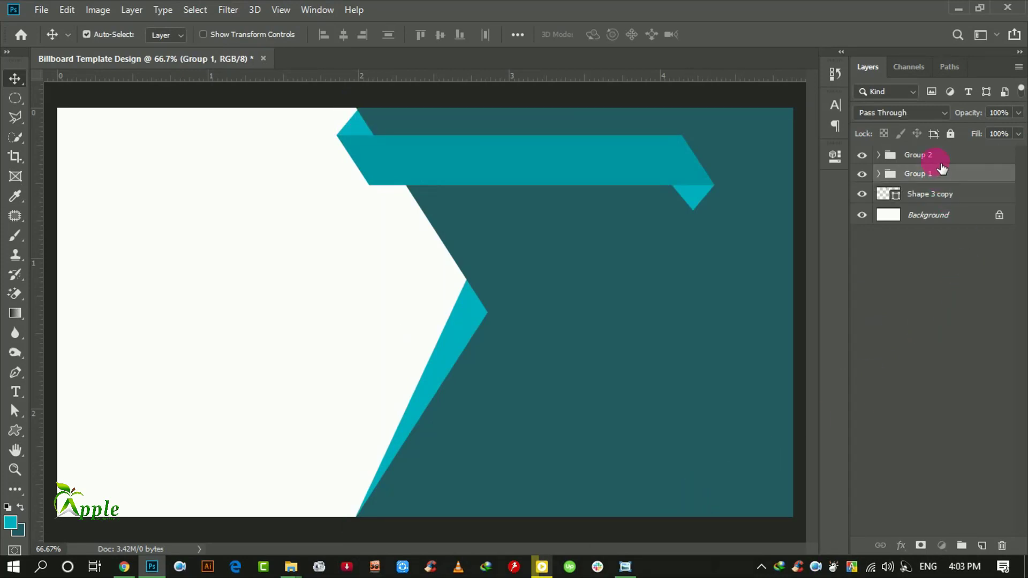
{"action": "left_click", "coordinate": [940, 161], "text": "shift"}
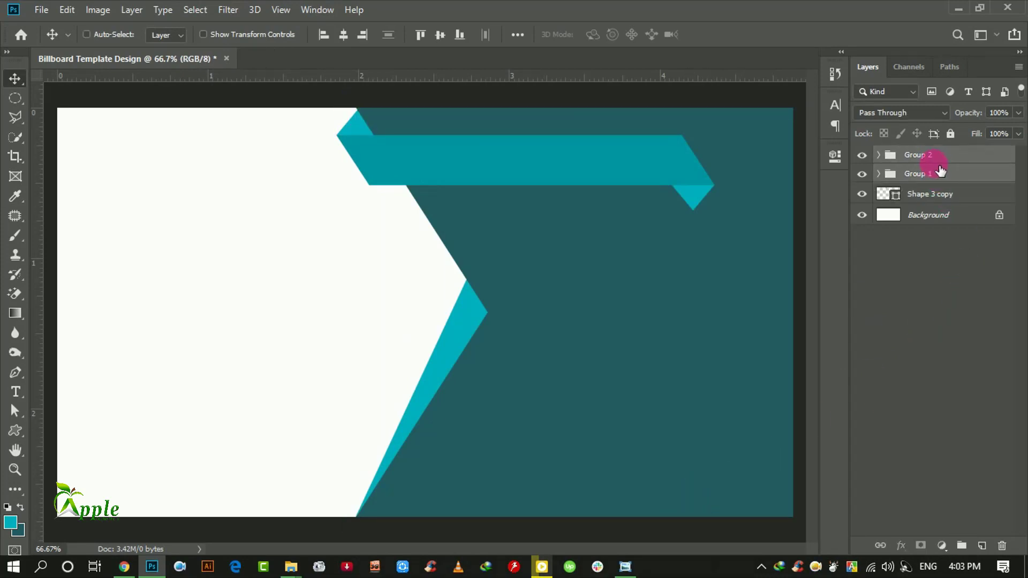
{"action": "left_click", "coordinate": [932, 206], "text": "shift"}
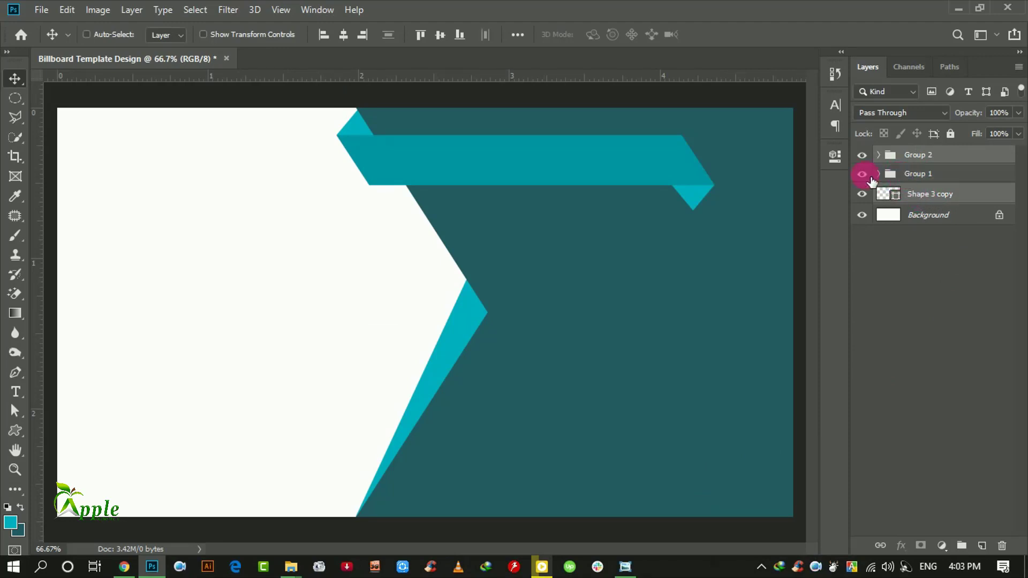
{"action": "key", "text": "Up"}
{"action": "key", "text": "Up"}
{"action": "key", "text": "Up"}
{"action": "key", "text": "Up"}
{"action": "key", "text": "Up"}
{"action": "key", "text": "Up"}
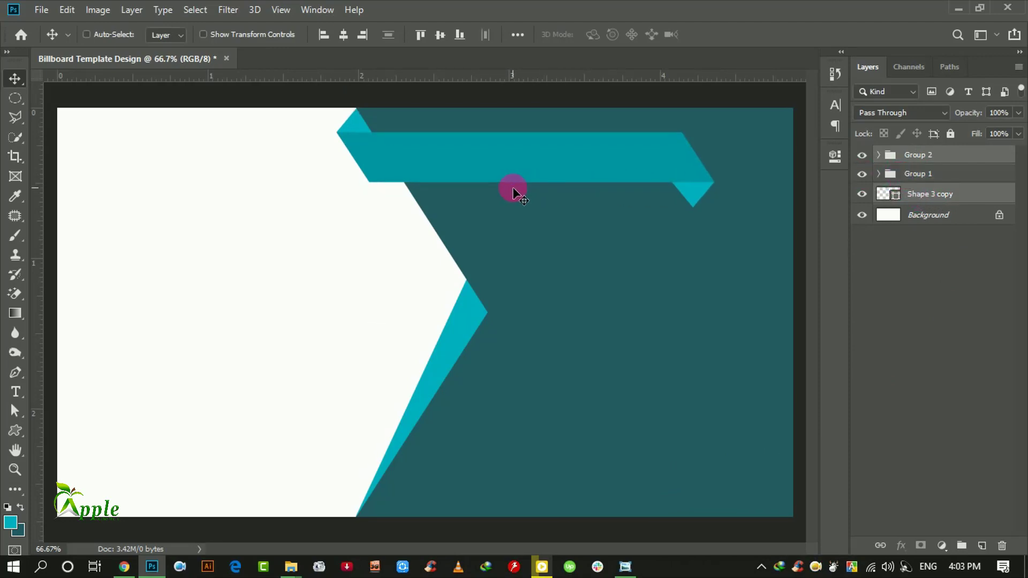
{"action": "key", "text": "Up"}
{"action": "key", "text": "Up"}
{"action": "key", "text": "Up"}
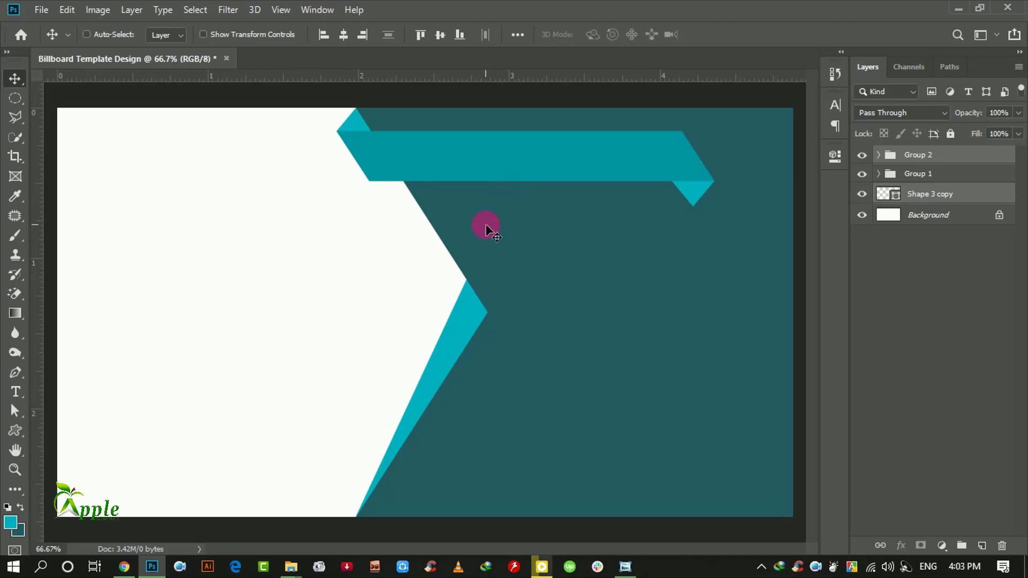
{"action": "left_click", "coordinate": [934, 227]}
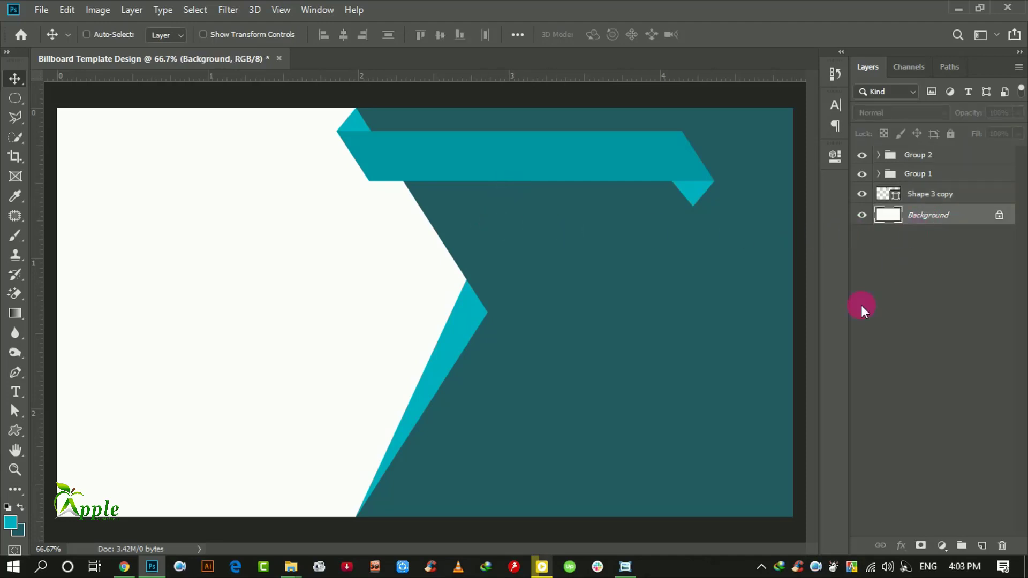
{"action": "left_click", "coordinate": [921, 202]}
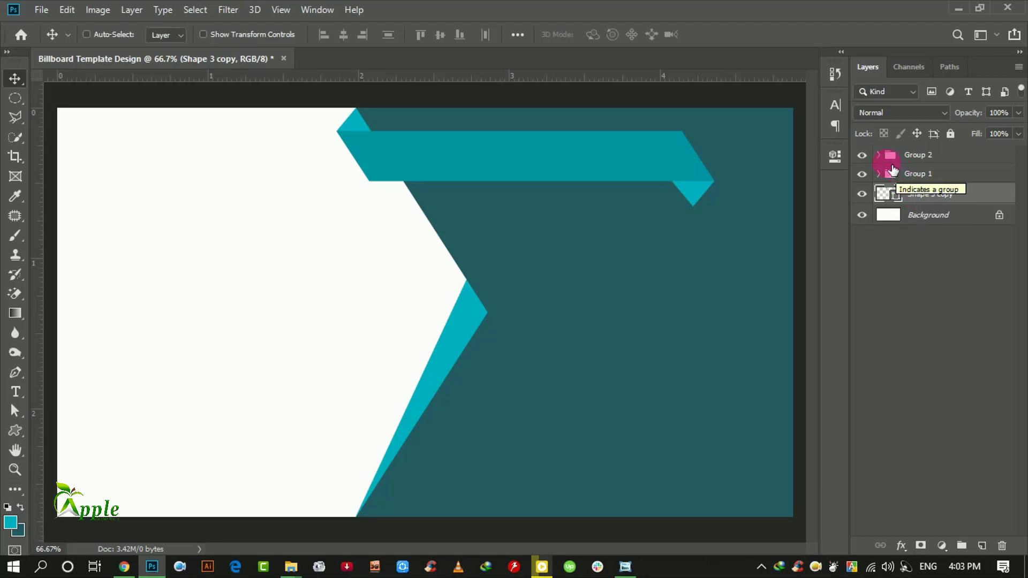
{"action": "left_click", "coordinate": [879, 155]}
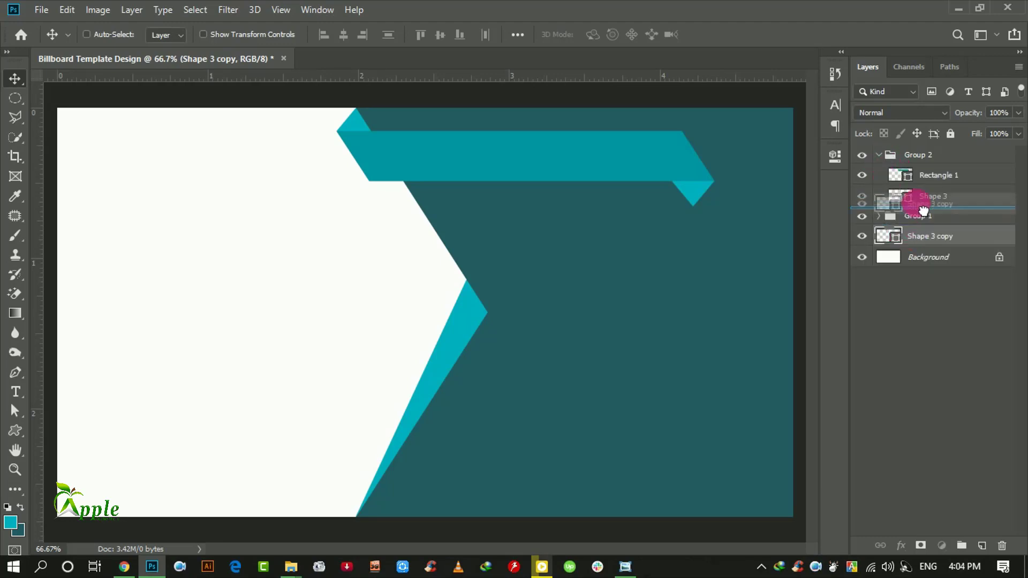
Put Shape 3 copy in Group 2 and mask it with Shape 1's inverted outline.
{"action": "left_click_drag", "start_coordinate": [919, 241], "coordinate": [919, 219]}
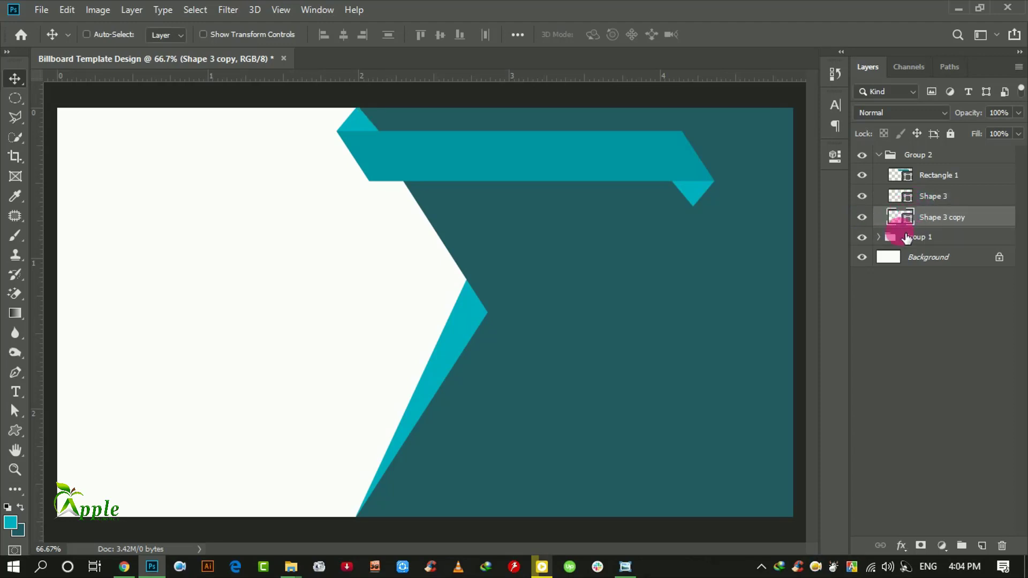
{"action": "left_click", "coordinate": [886, 239]}
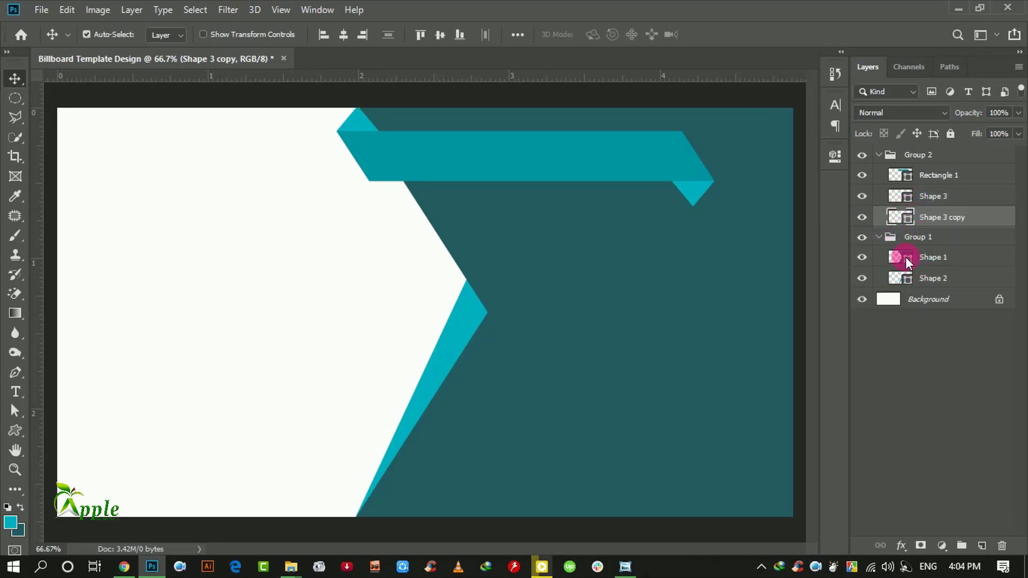
{"action": "left_click", "coordinate": [905, 256], "text": "ctrl"}
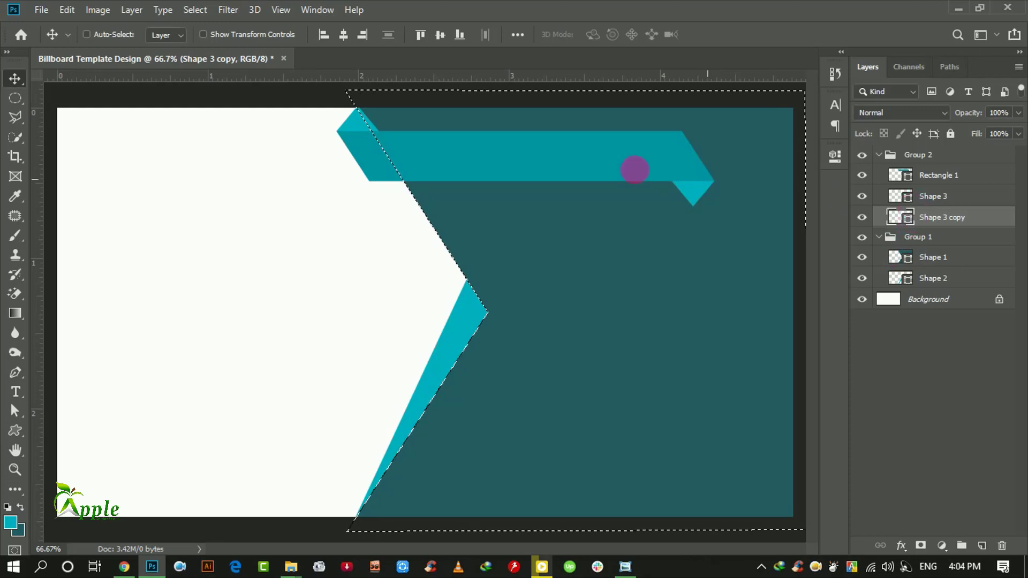
{"action": "left_click", "coordinate": [198, 15]}
{"action": "left_click", "coordinate": [207, 69]}
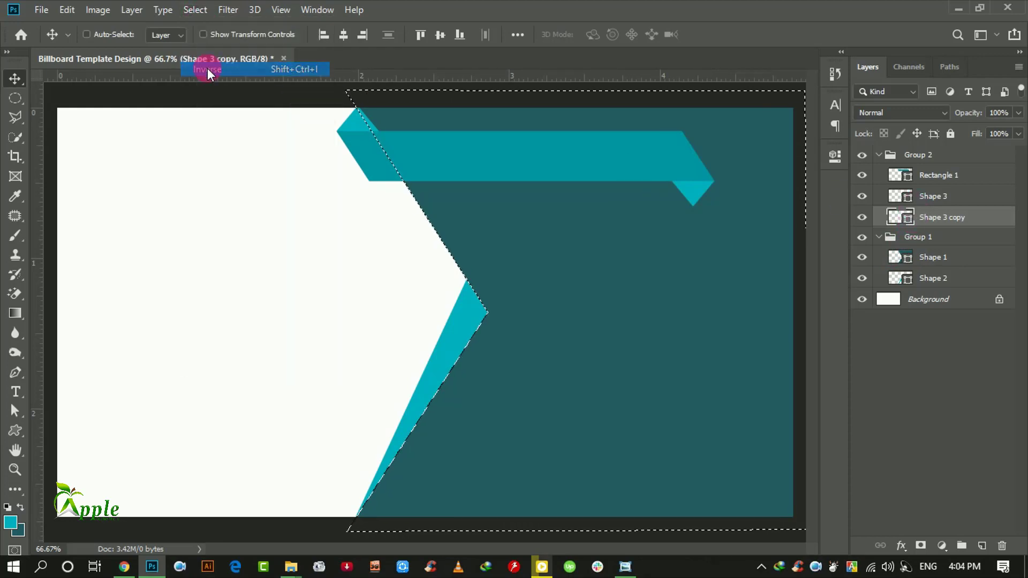
{"action": "left_click", "coordinate": [921, 546]}
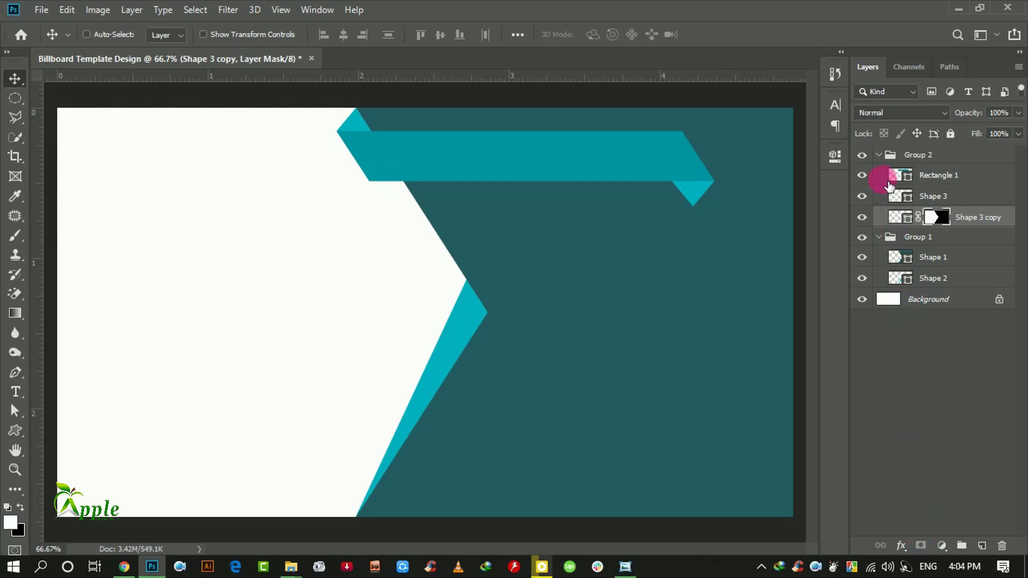
Collapse Group 2 and Group 1 after checking the ribbon shapes' visibility.
{"action": "left_click", "coordinate": [890, 158]}
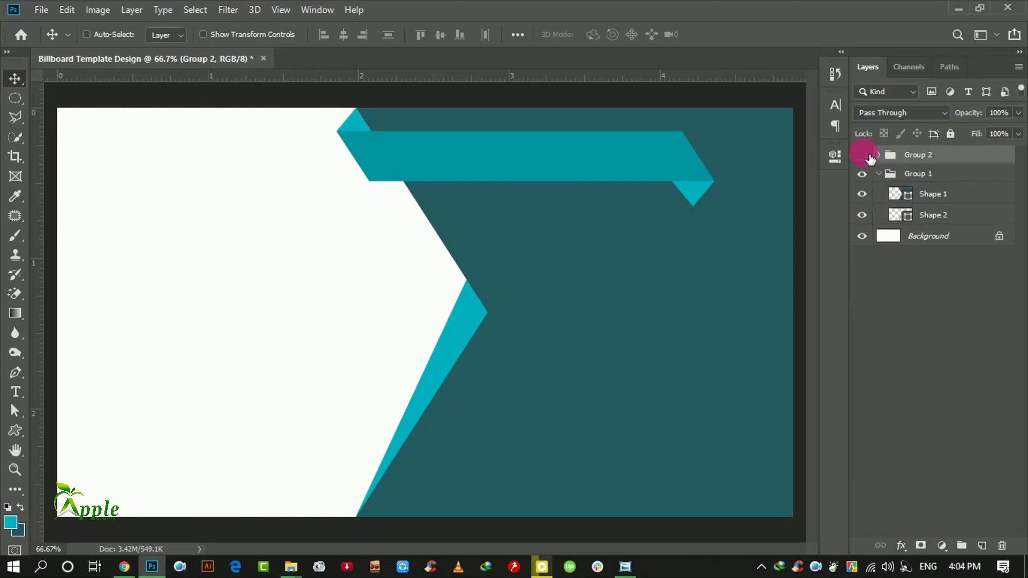
{"action": "left_click", "coordinate": [867, 155]}
{"action": "left_click", "coordinate": [886, 176]}
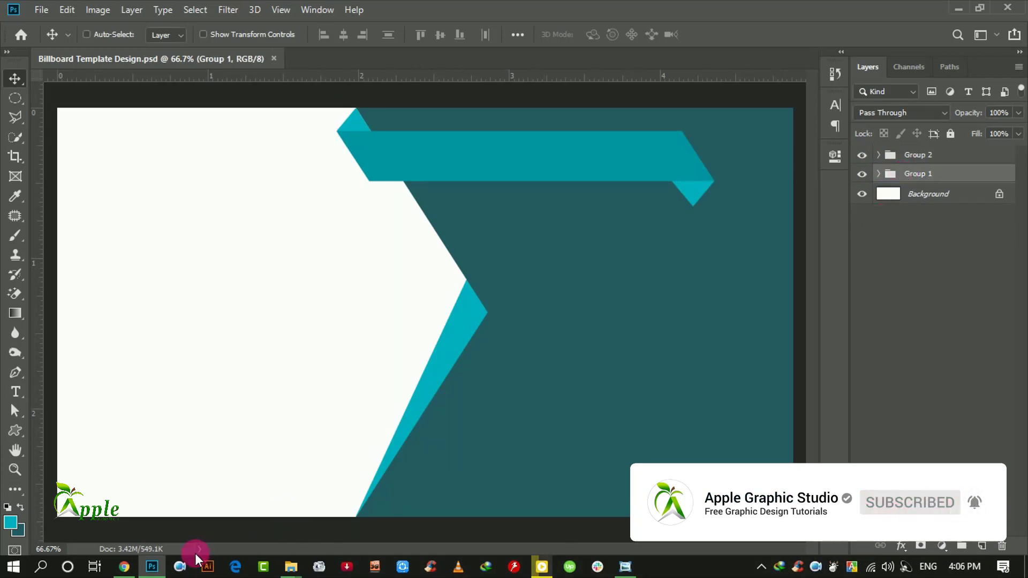
Place shutterstock-482384863.png on the left side, enlarge it slightly, and move its layer below Group 1.
{"action": "left_click", "coordinate": [291, 568]}
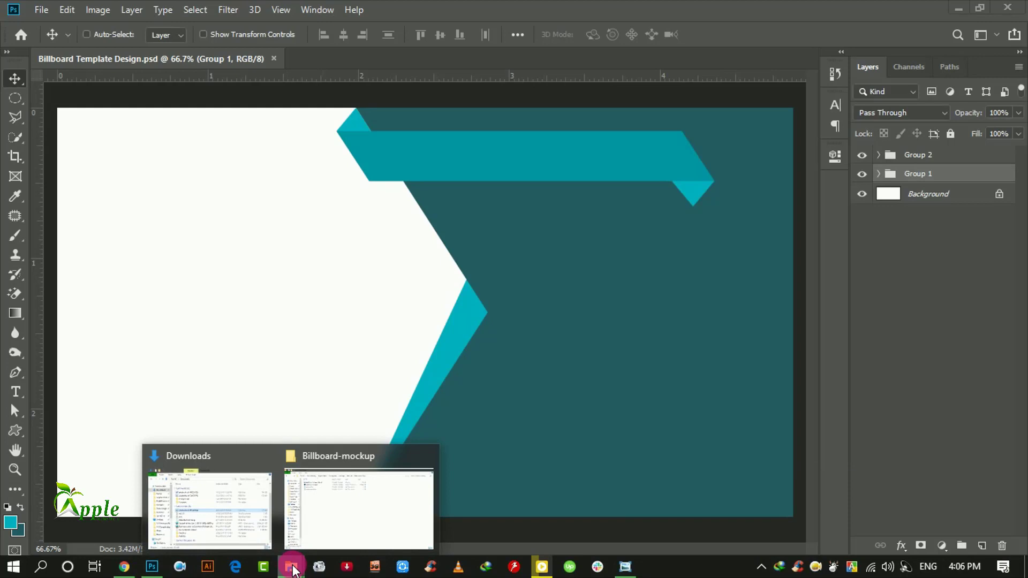
{"action": "left_click", "coordinate": [271, 545]}
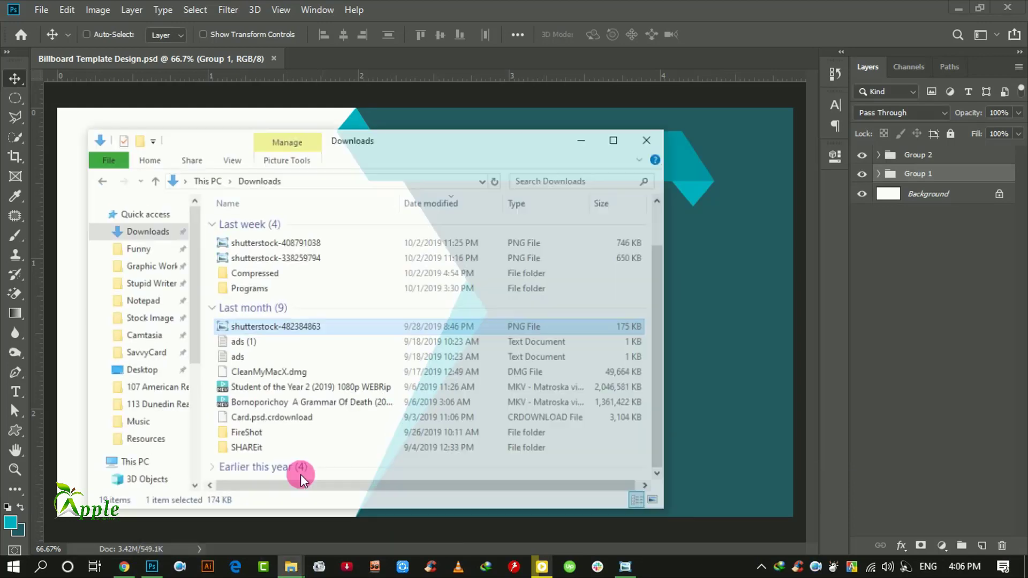
{"action": "left_click_drag", "start_coordinate": [248, 314], "coordinate": [728, 276]}
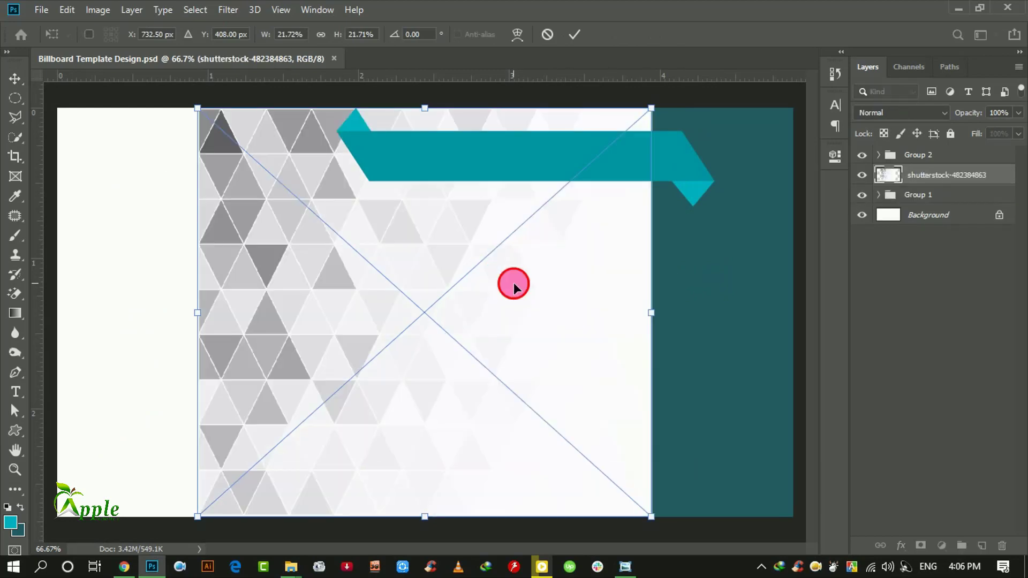
{"action": "left_click_drag", "start_coordinate": [513, 283], "coordinate": [367, 280]}
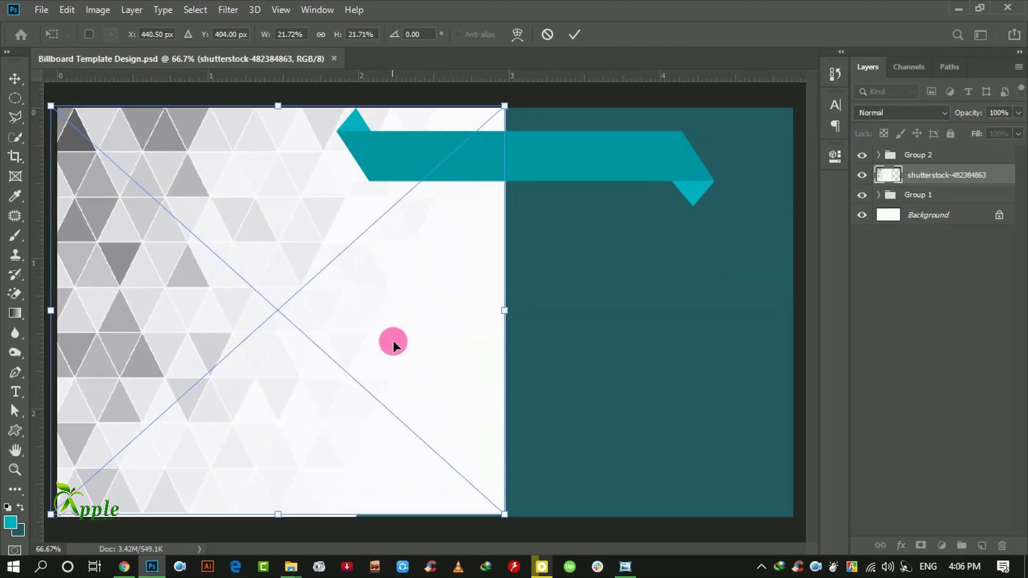
{"action": "left_click_drag", "start_coordinate": [505, 514], "coordinate": [514, 522]}
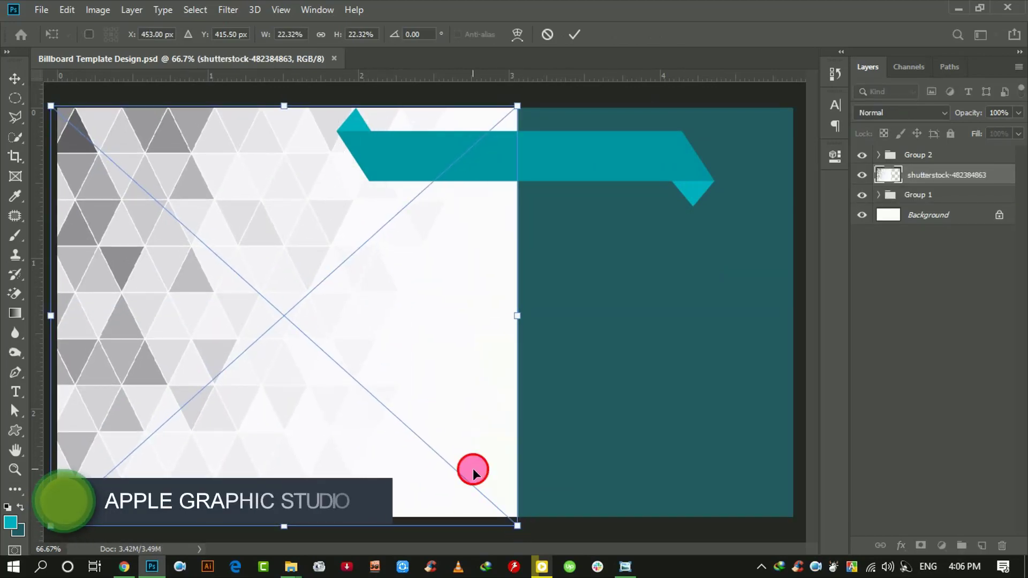
{"action": "left_click", "coordinate": [574, 34]}
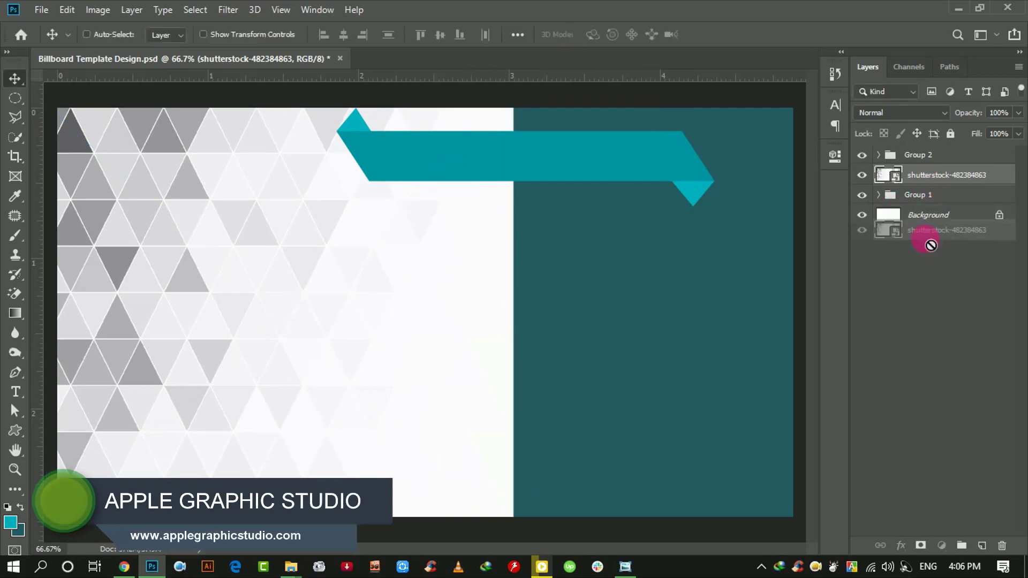
{"action": "left_click_drag", "start_coordinate": [898, 216], "coordinate": [929, 201]}
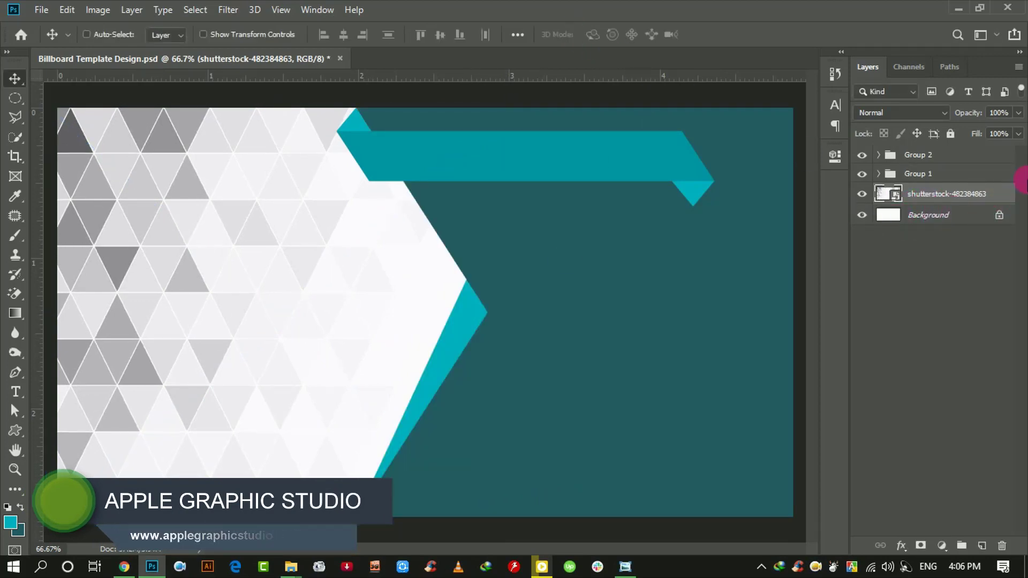
{"action": "left_click", "coordinate": [1019, 112]}
Lower the triangle pattern toward 35% opacity, then scale it down and flip it vertically.
{"action": "left_click", "coordinate": [959, 129]}
{"action": "left_click_drag", "start_coordinate": [960, 130], "coordinate": [969, 131]}
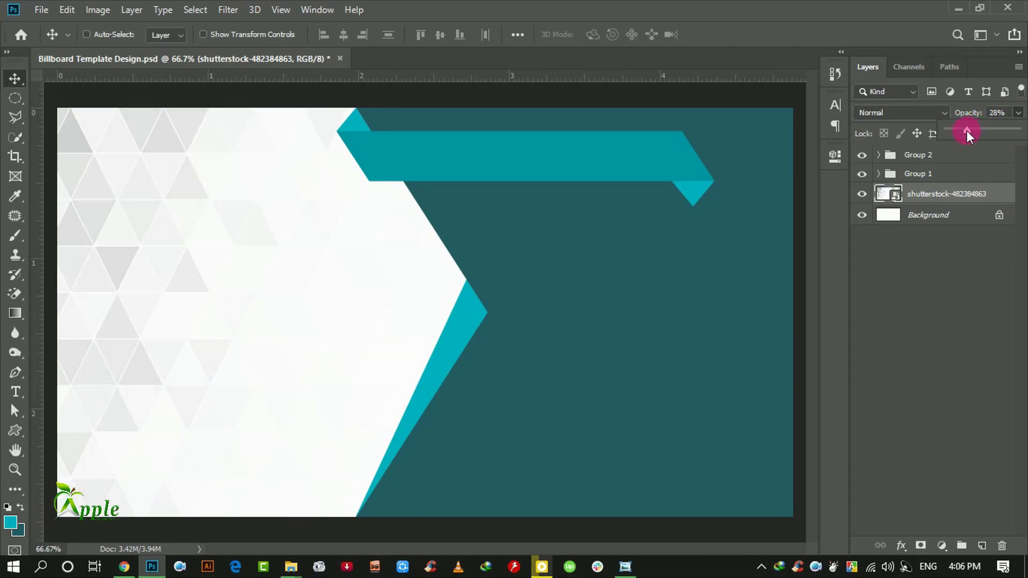
{"action": "left_click", "coordinate": [67, 10]}
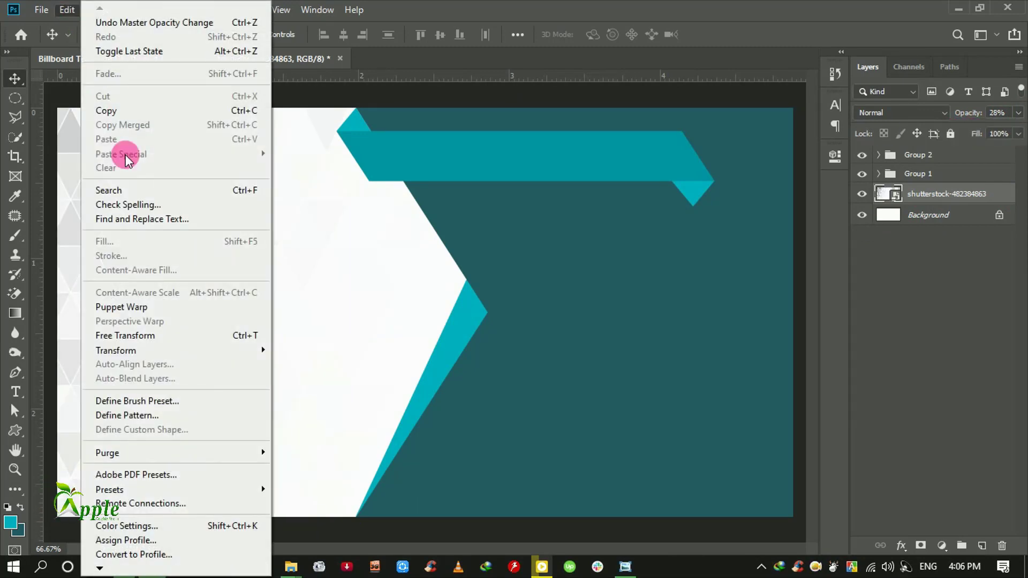
{"action": "left_click", "coordinate": [165, 337]}
{"action": "left_click_drag", "start_coordinate": [513, 526], "coordinate": [336, 359]}
{"action": "right_click", "coordinate": [226, 294]}
{"action": "left_click", "coordinate": [268, 478]}
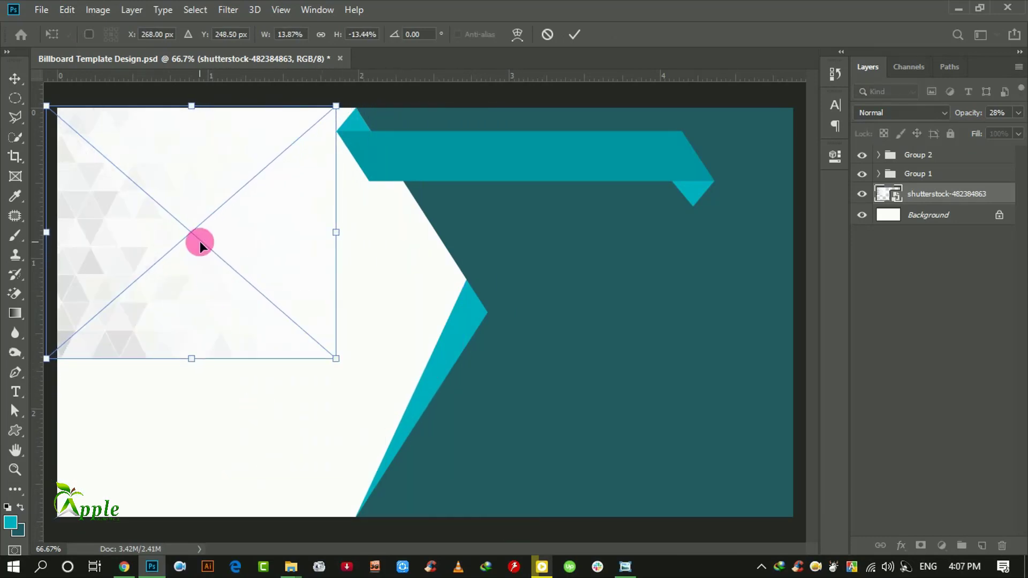
Move and enlarge the flipped pattern in the lower-left, settle it at 35%, and add a layer mask.
{"action": "left_click_drag", "start_coordinate": [200, 241], "coordinate": [207, 409]}
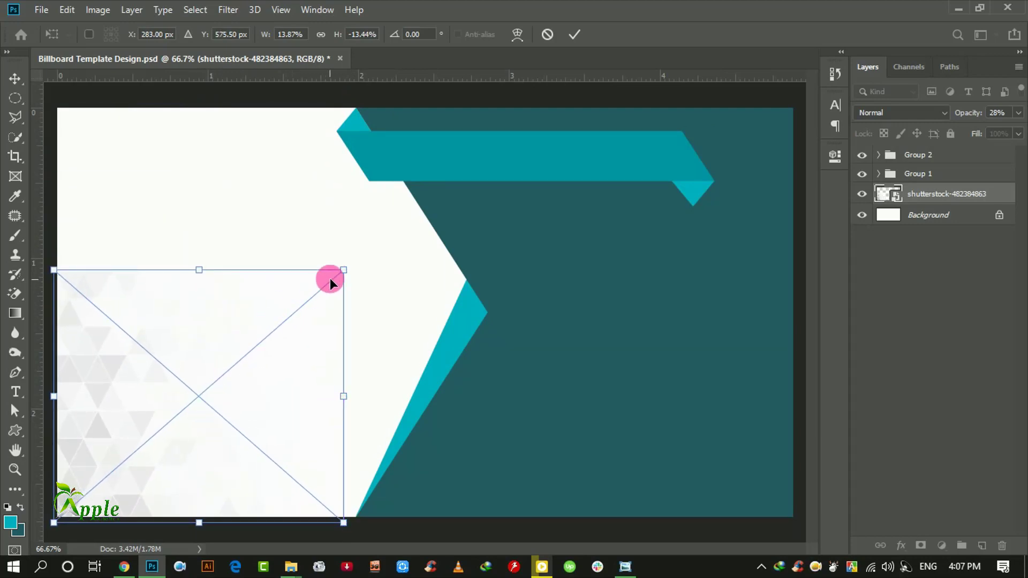
{"action": "mouse_move", "coordinate": [336, 274]}
{"action": "left_mouse_down"}
{"action": "mouse_move", "coordinate": [396, 209]}
{"action": "mouse_move", "coordinate": [418, 204]}
{"action": "left_mouse_up"}
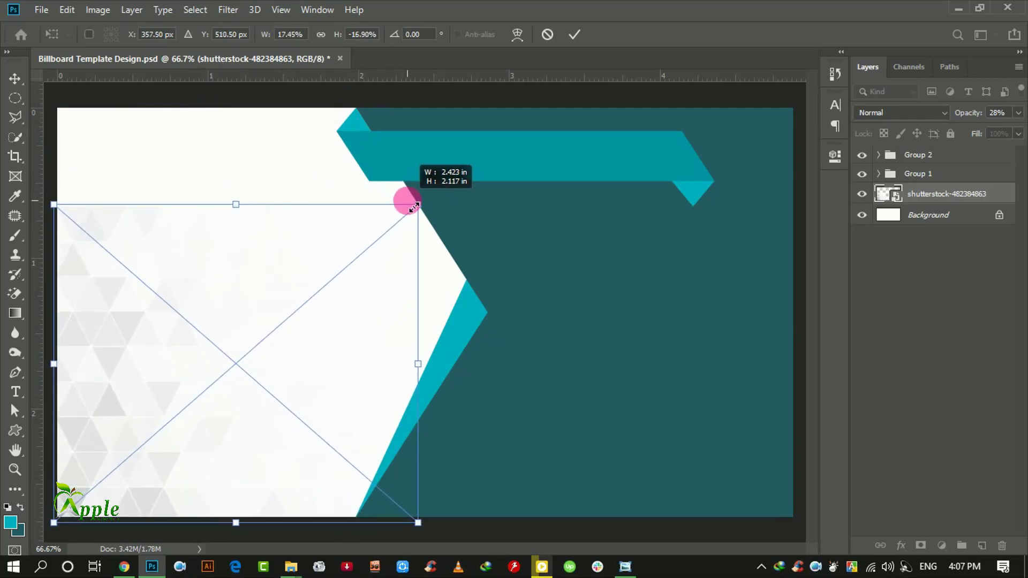
{"action": "left_click", "coordinate": [571, 37]}
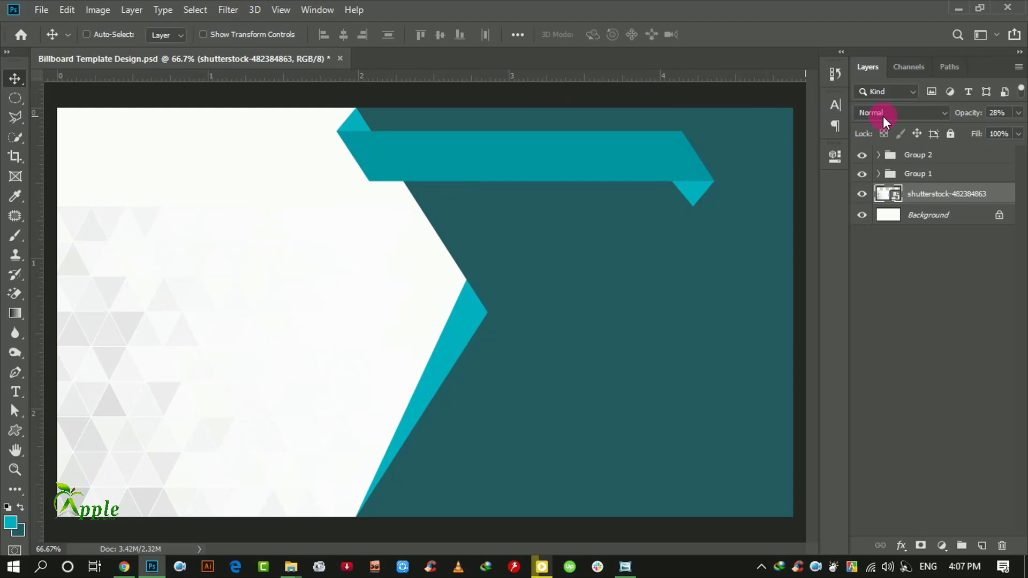
{"action": "left_click", "coordinate": [1019, 113]}
{"action": "left_click_drag", "start_coordinate": [976, 127], "coordinate": [972, 127]}
{"action": "left_click_drag", "start_coordinate": [195, 378], "coordinate": [200, 315]}
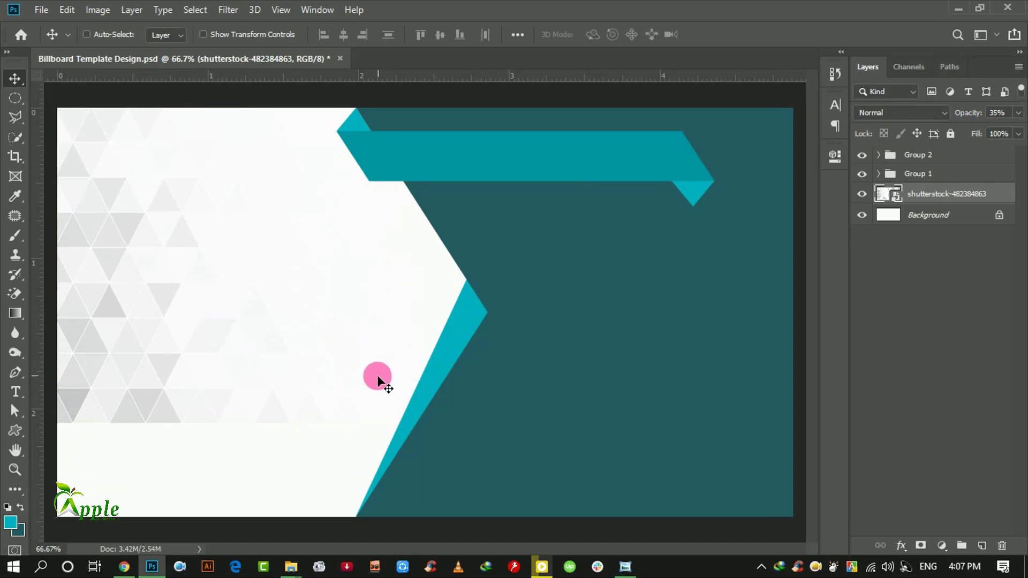
{"action": "left_click_drag", "start_coordinate": [378, 377], "coordinate": [348, 441]}
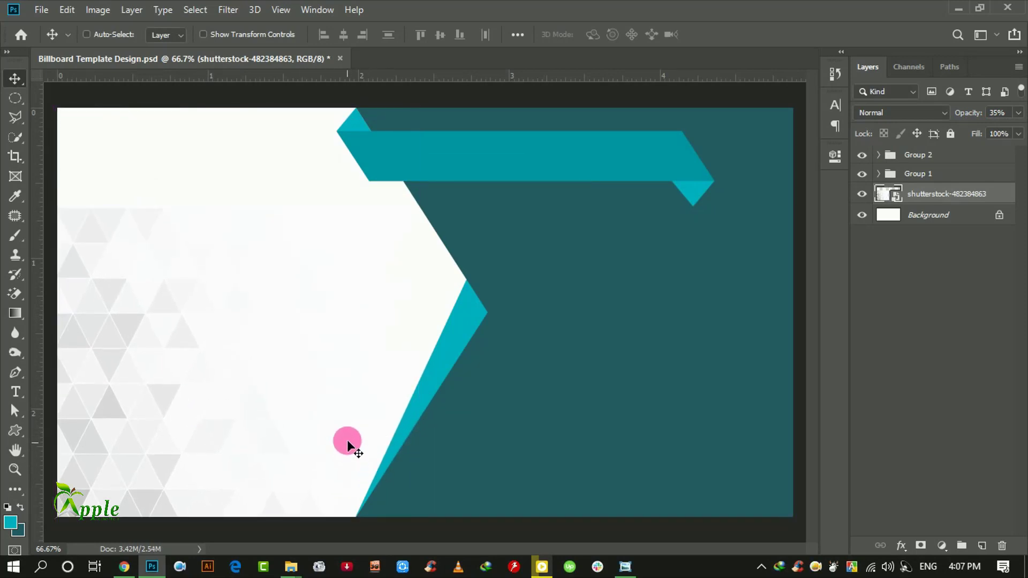
{"action": "left_click", "coordinate": [921, 546]}
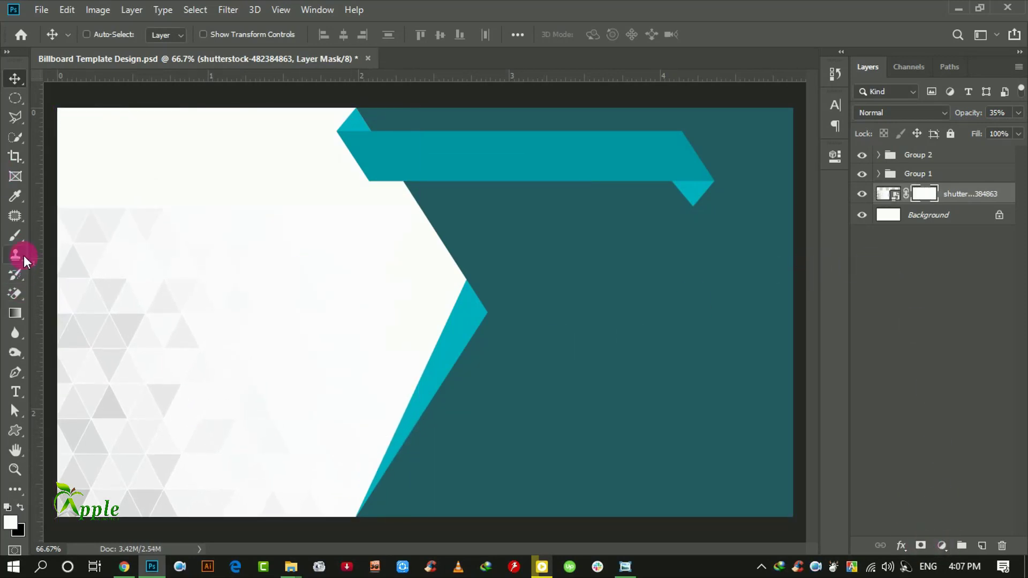
Paint the pattern's mask with a soft 600px black brush at 54% to fade its upper and lower-middle areas.
{"action": "left_click", "coordinate": [24, 256]}
{"action": "key", "text": "b"}
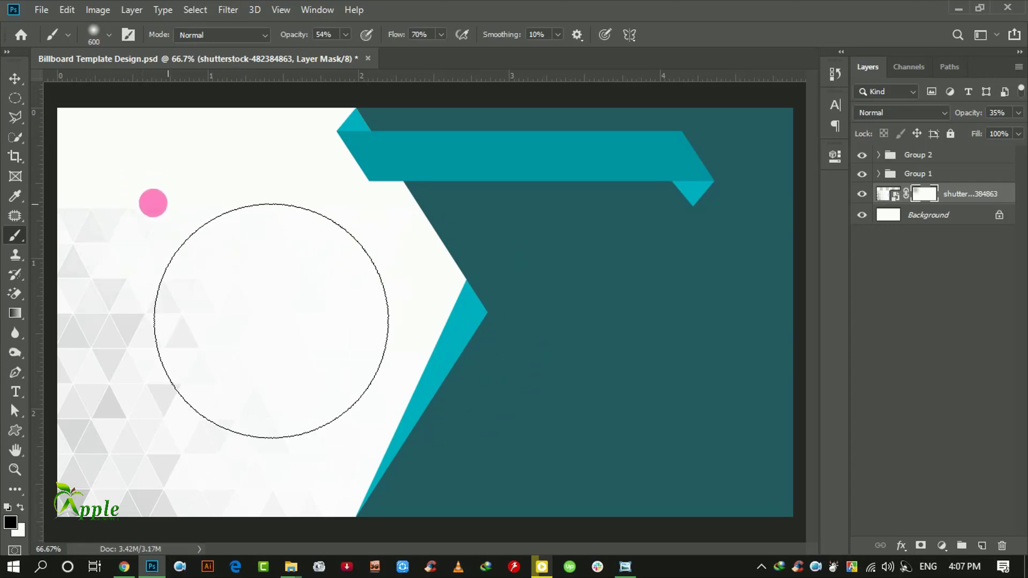
{"action": "left_click_drag", "start_coordinate": [271, 322], "coordinate": [197, 290]}
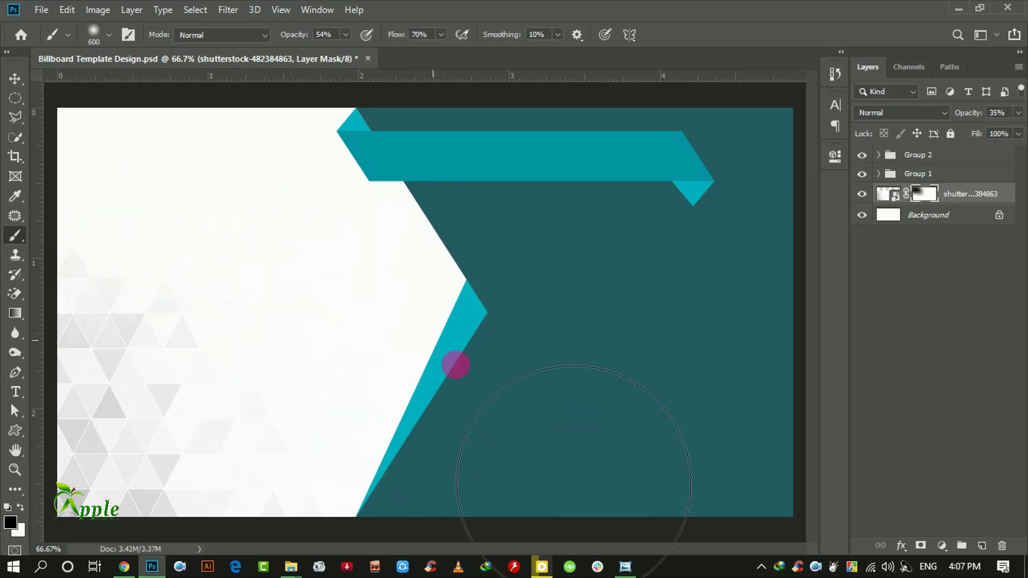
{"action": "left_click_drag", "start_coordinate": [299, 396], "coordinate": [385, 424]}
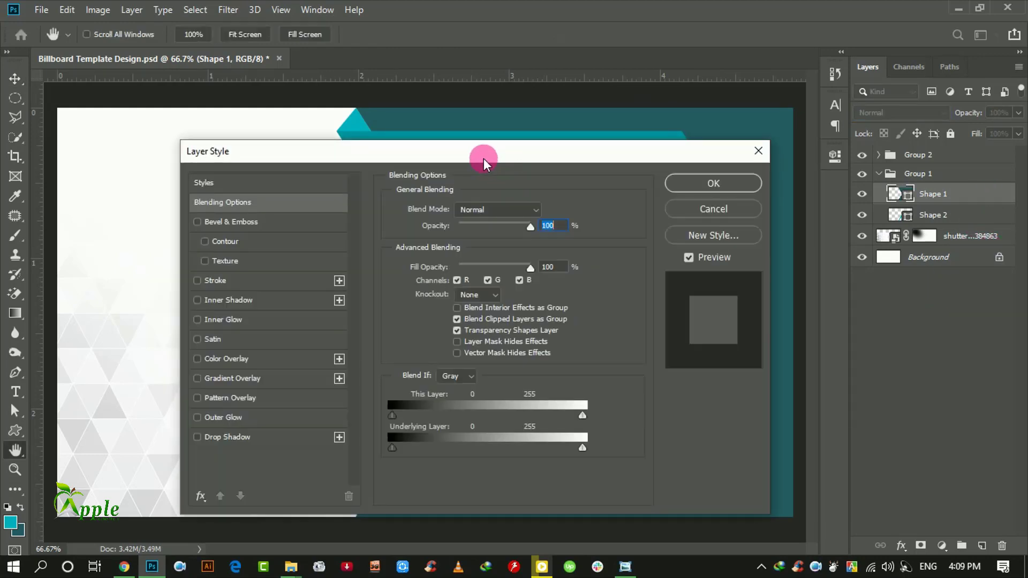
Enable Pattern Overlay on Shape 1 with Multiply blend mode at 17% opacity.
{"action": "left_click_drag", "start_coordinate": [487, 157], "coordinate": [1023, 152]}
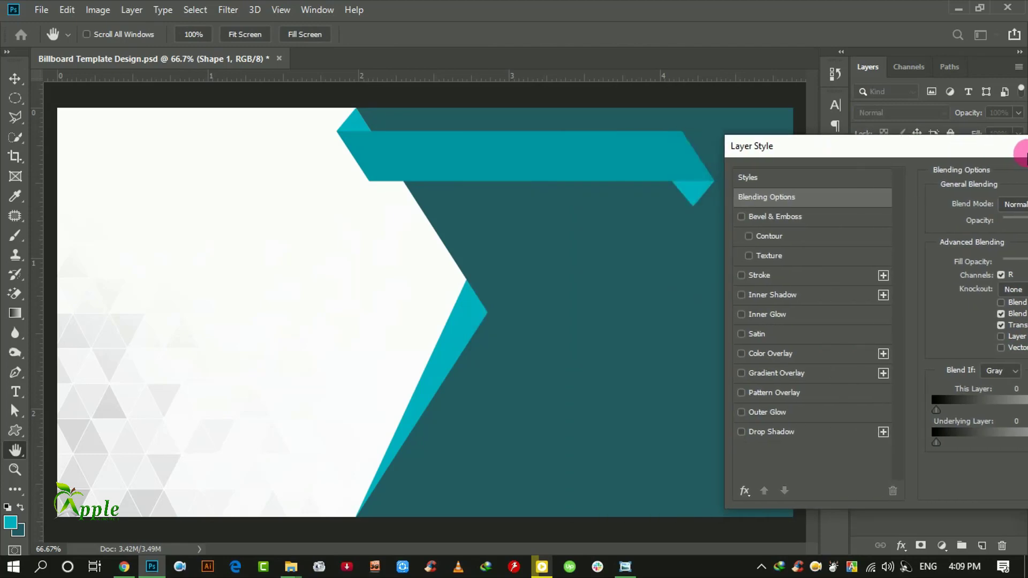
{"action": "left_click", "coordinate": [771, 392]}
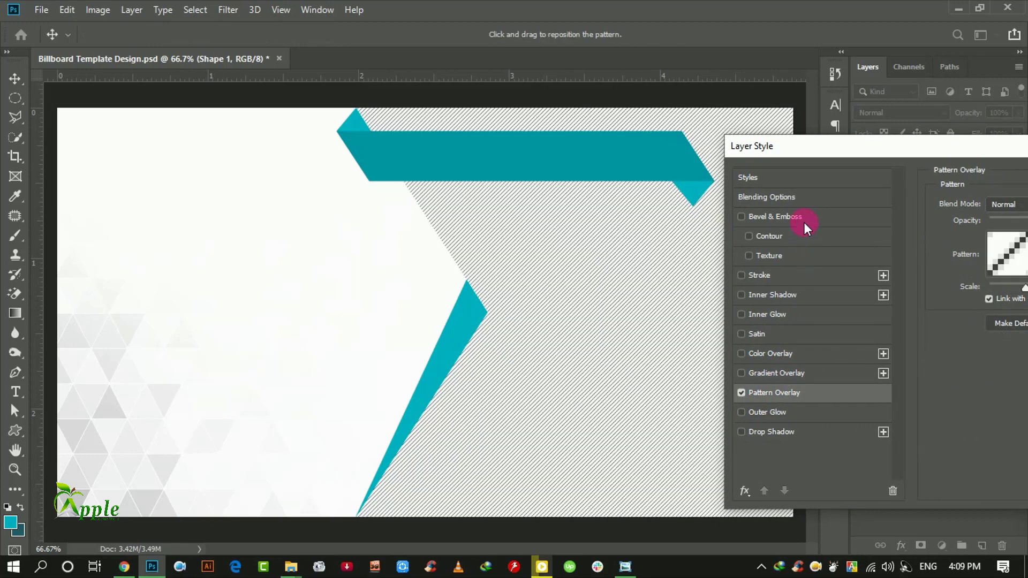
{"action": "left_click", "coordinate": [1007, 204]}
{"action": "left_click", "coordinate": [942, 237]}
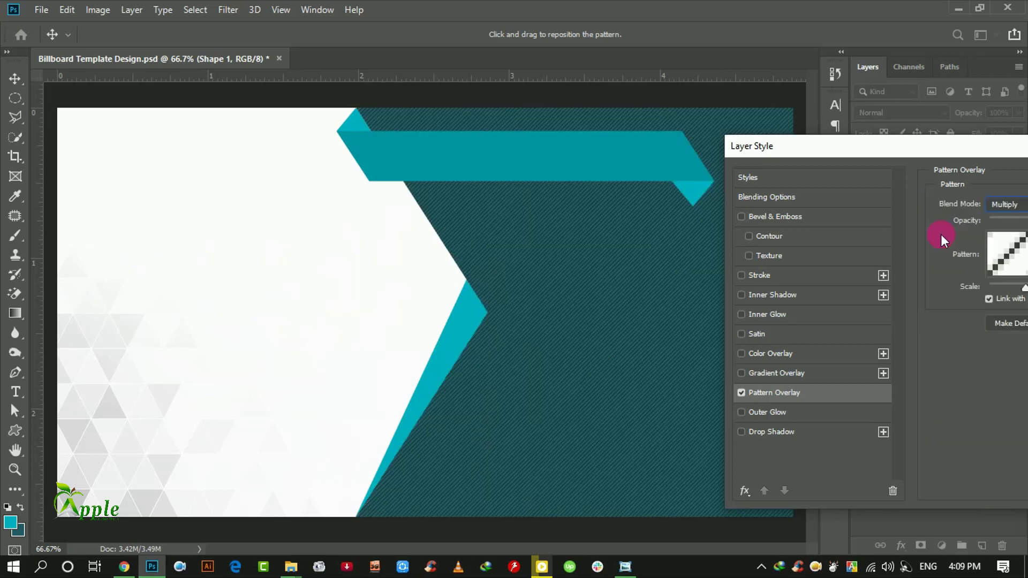
{"action": "left_click_drag", "start_coordinate": [1003, 218], "coordinate": [1010, 220]}
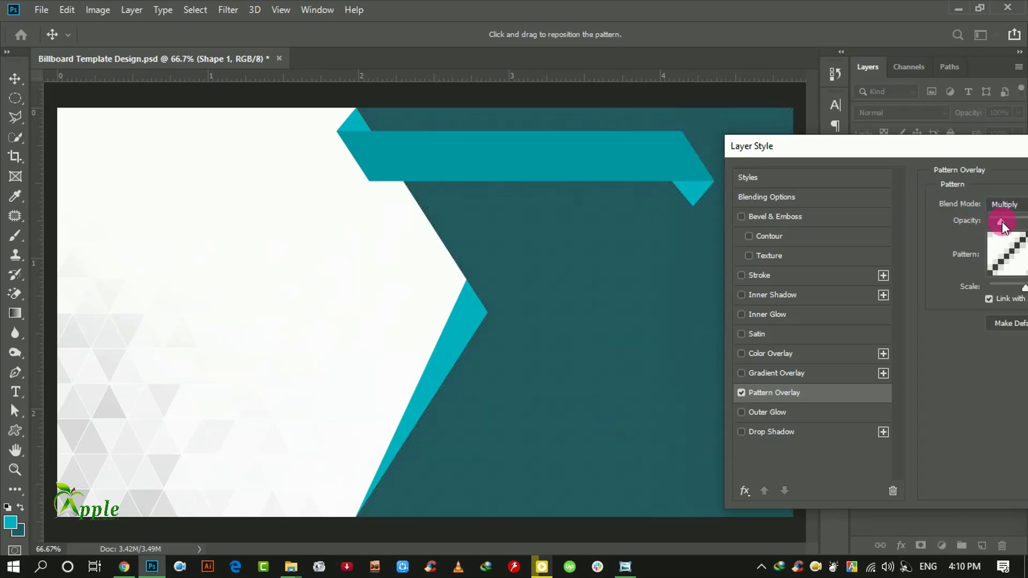
Choose the fine grid pattern at scale 97 and apply the overlay.
{"action": "left_click", "coordinate": [1007, 253]}
{"action": "left_click", "coordinate": [947, 300]}
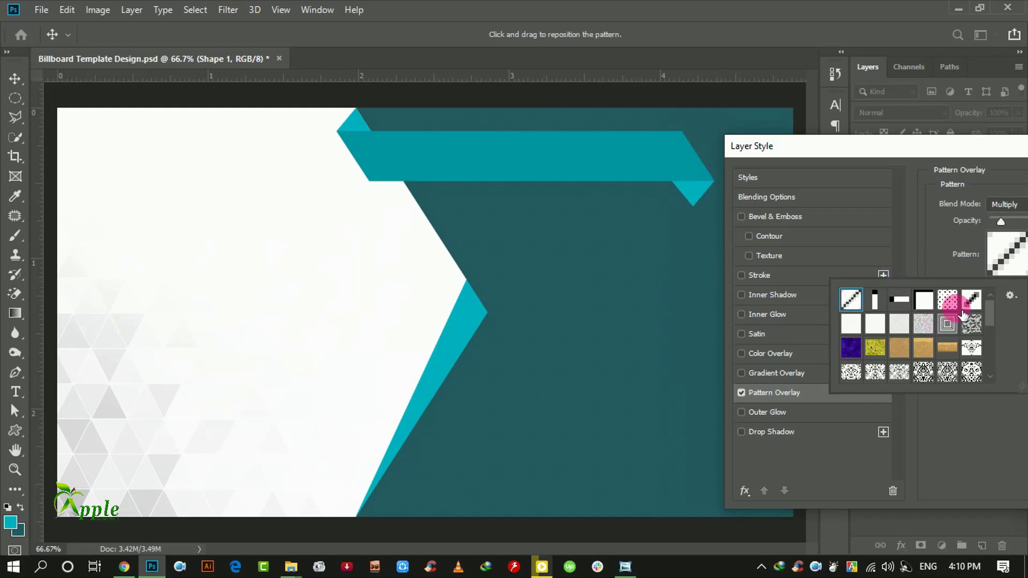
{"action": "left_click", "coordinate": [923, 301]}
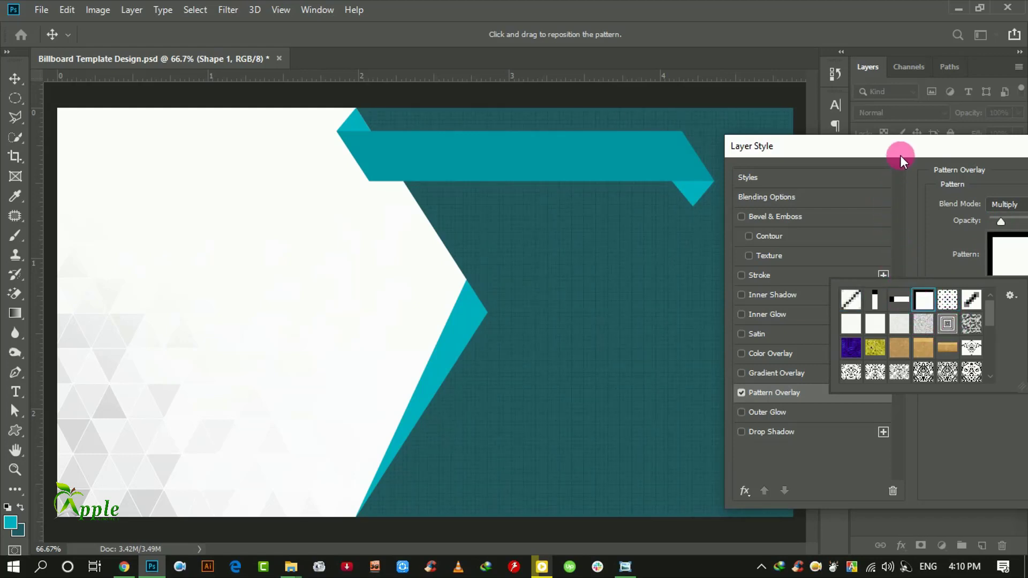
{"action": "mouse_move", "coordinate": [901, 155]}
{"action": "left_mouse_down"}
{"action": "mouse_move", "coordinate": [902, 177]}
{"action": "mouse_move", "coordinate": [486, 377]}
{"action": "mouse_move", "coordinate": [403, 403]}
{"action": "left_mouse_up"}
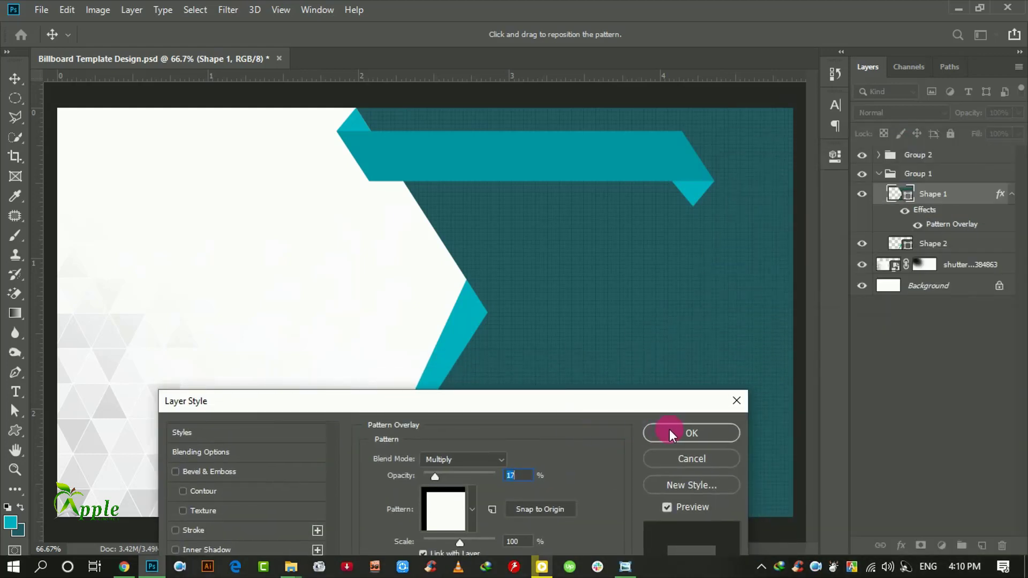
{"action": "left_click_drag", "start_coordinate": [547, 407], "coordinate": [657, 365]}
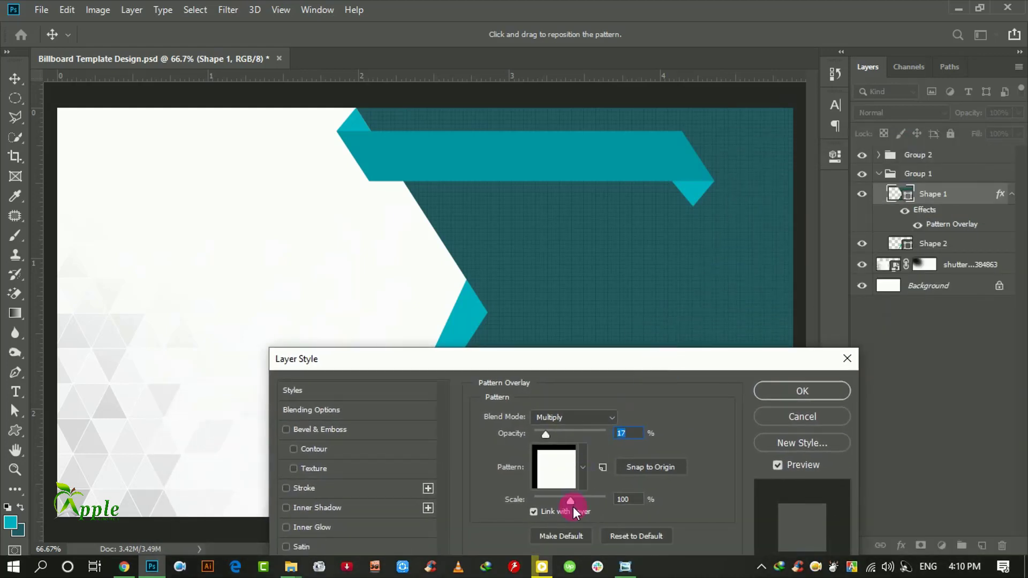
{"action": "left_click_drag", "start_coordinate": [565, 500], "coordinate": [571, 500]}
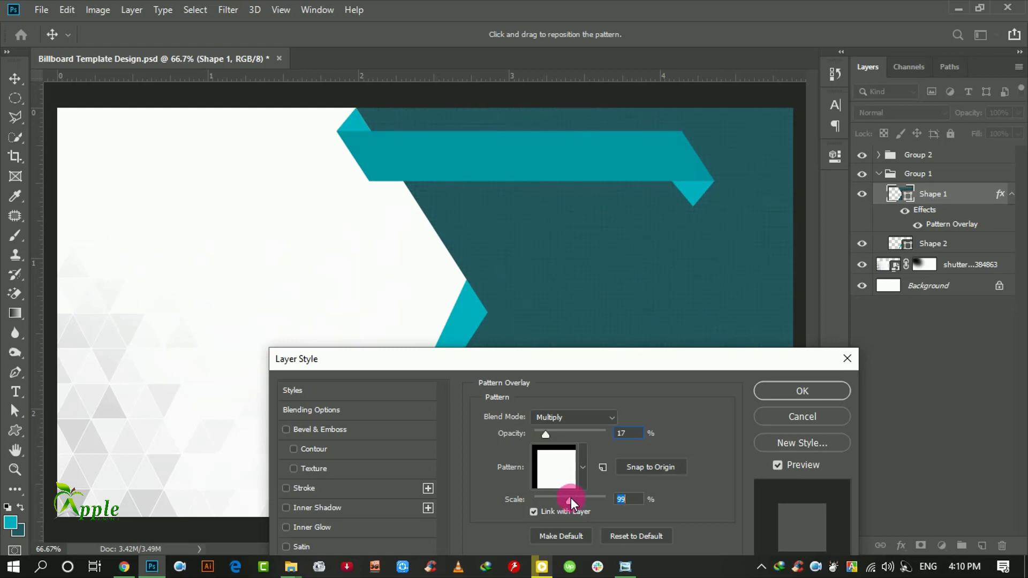
{"action": "left_click", "coordinate": [795, 393]}
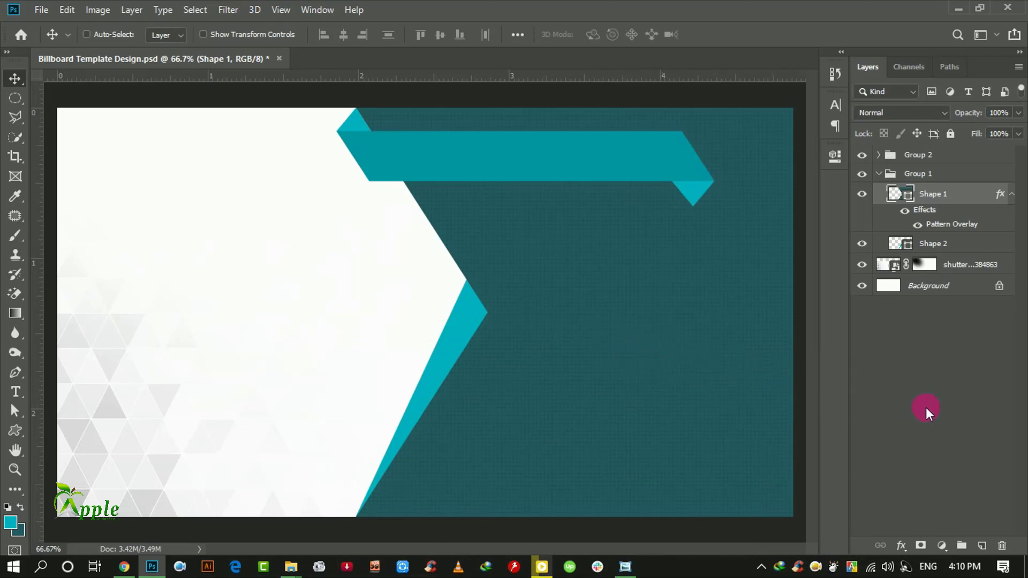
Expand Group 2, identify its Rectangle 1 ribbon layer, and select the group.
{"action": "key", "text": "ctrl"}
{"action": "left_click", "coordinate": [881, 174]}
{"action": "left_click", "coordinate": [880, 154]}
{"action": "left_click", "coordinate": [923, 177]}
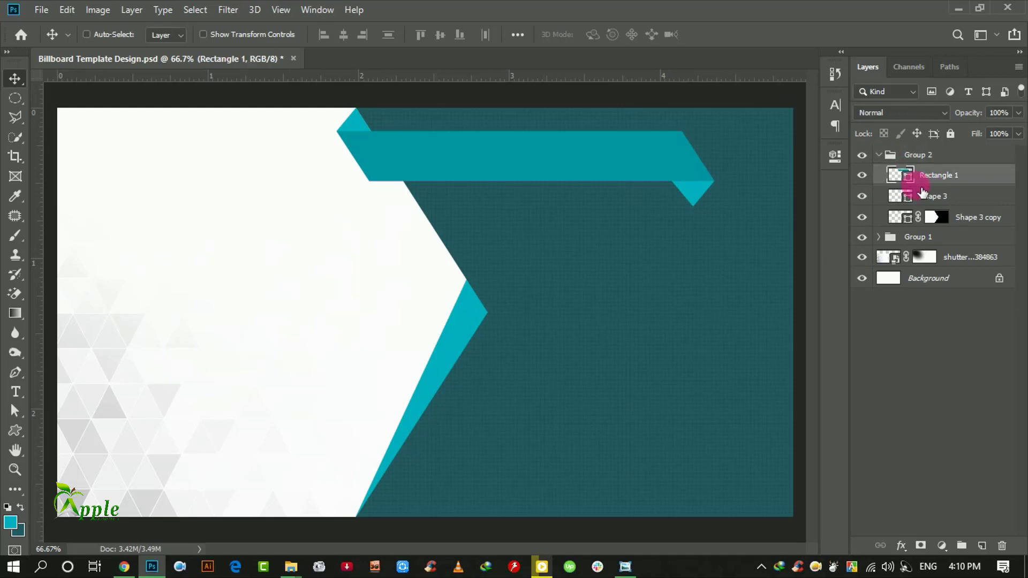
{"action": "left_click", "coordinate": [862, 175]}
{"action": "left_click", "coordinate": [878, 155]}
Duplicate Group 2 and move the copy to the billboard's lower-left.
{"action": "left_click_drag", "start_coordinate": [942, 158], "coordinate": [988, 551]}
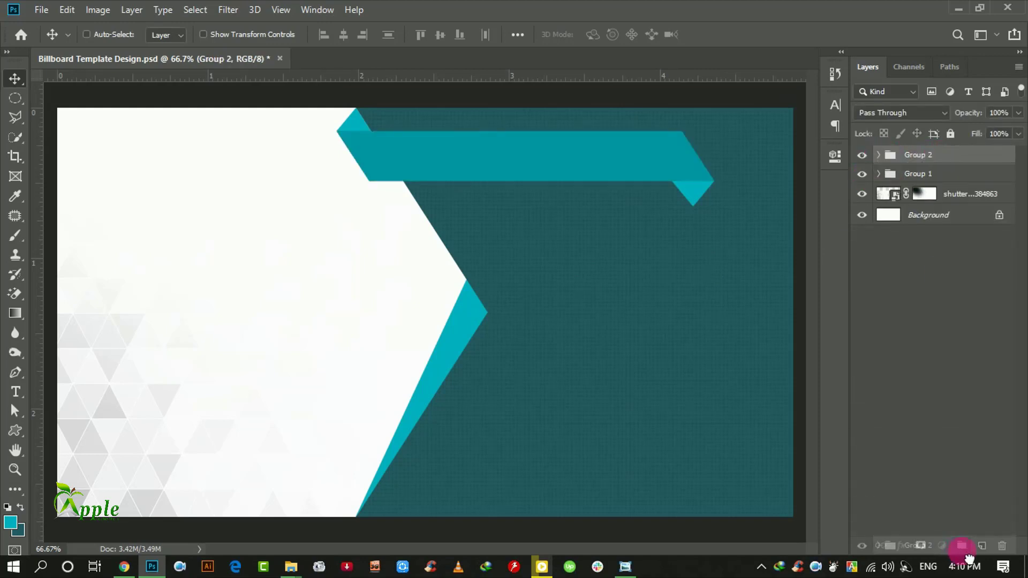
{"action": "mouse_move", "coordinate": [581, 184]}
{"action": "left_mouse_down"}
{"action": "mouse_move", "coordinate": [359, 402]}
{"action": "mouse_move", "coordinate": [299, 443]}
{"action": "mouse_move", "coordinate": [295, 464]}
{"action": "left_mouse_up"}
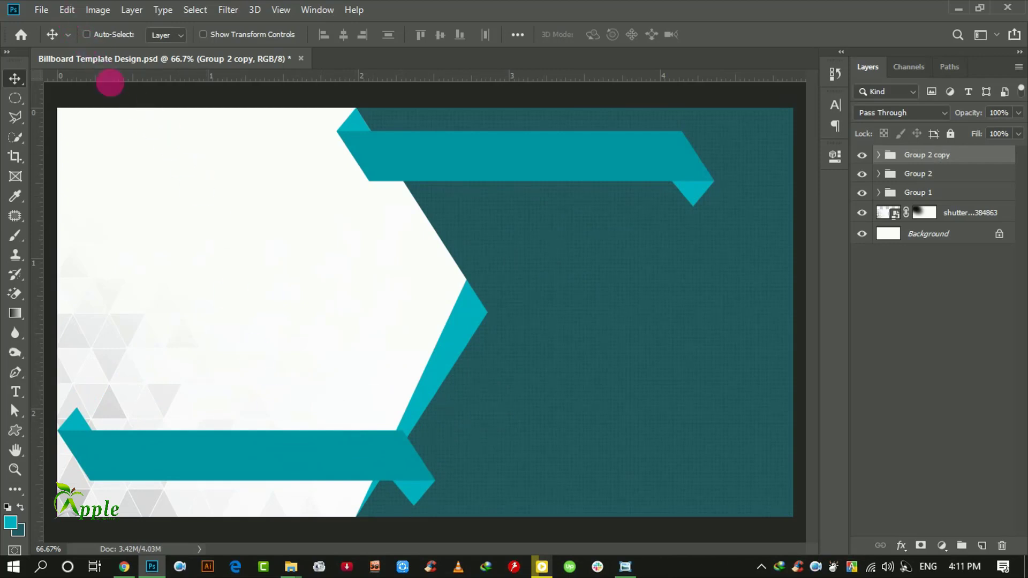
{"action": "mouse_move", "coordinate": [238, 427]}
{"action": "left_mouse_down"}
{"action": "mouse_move", "coordinate": [238, 440]}
{"action": "mouse_move", "coordinate": [247, 435]}
{"action": "left_mouse_up"}
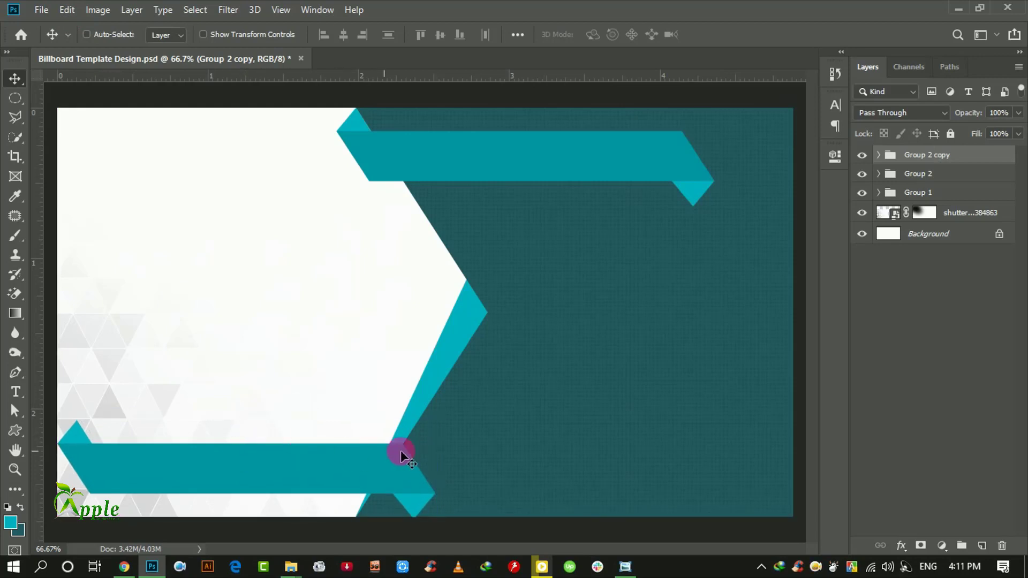
Free Transform the bottom ribbon smaller and leftward, then enlarge it slightly to reach the diagonal edge.
{"action": "left_click", "coordinate": [66, 10]}
{"action": "left_click", "coordinate": [146, 341]}
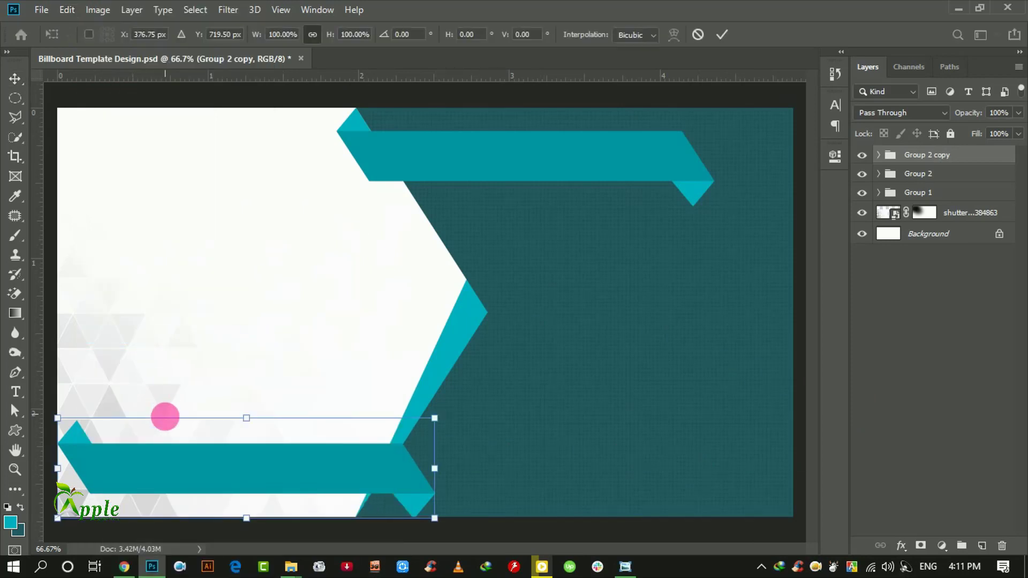
{"action": "left_click_drag", "start_coordinate": [58, 419], "coordinate": [138, 436]}
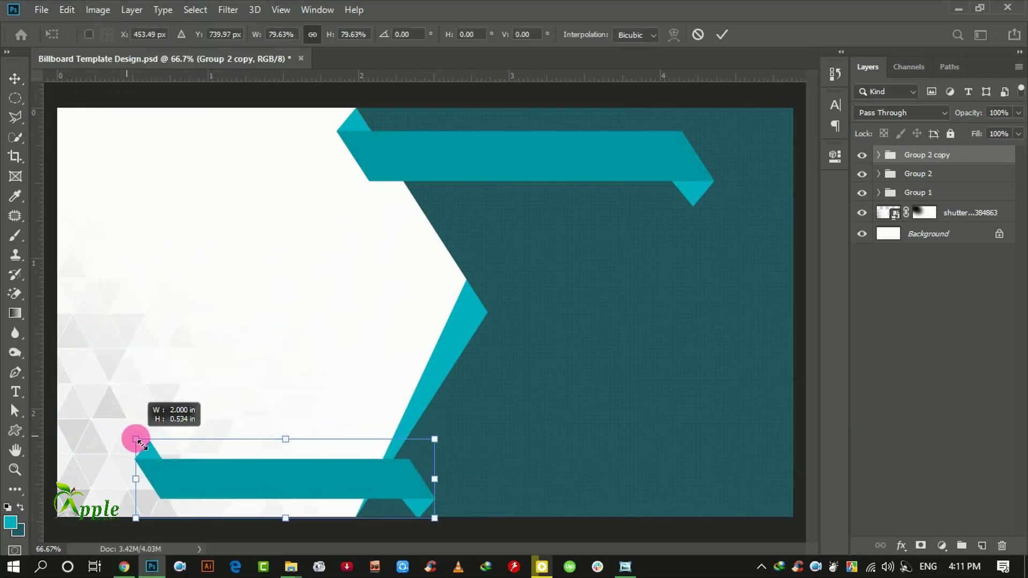
{"action": "mouse_move", "coordinate": [322, 473]}
{"action": "left_mouse_down"}
{"action": "mouse_move", "coordinate": [299, 461]}
{"action": "mouse_move", "coordinate": [325, 462]}
{"action": "left_mouse_up"}
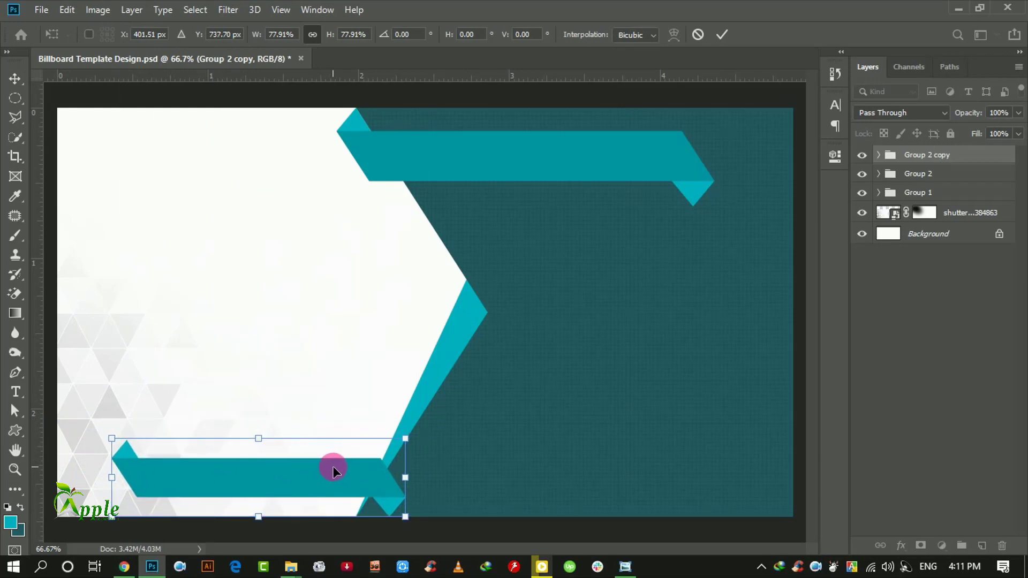
{"action": "left_click", "coordinate": [722, 46]}
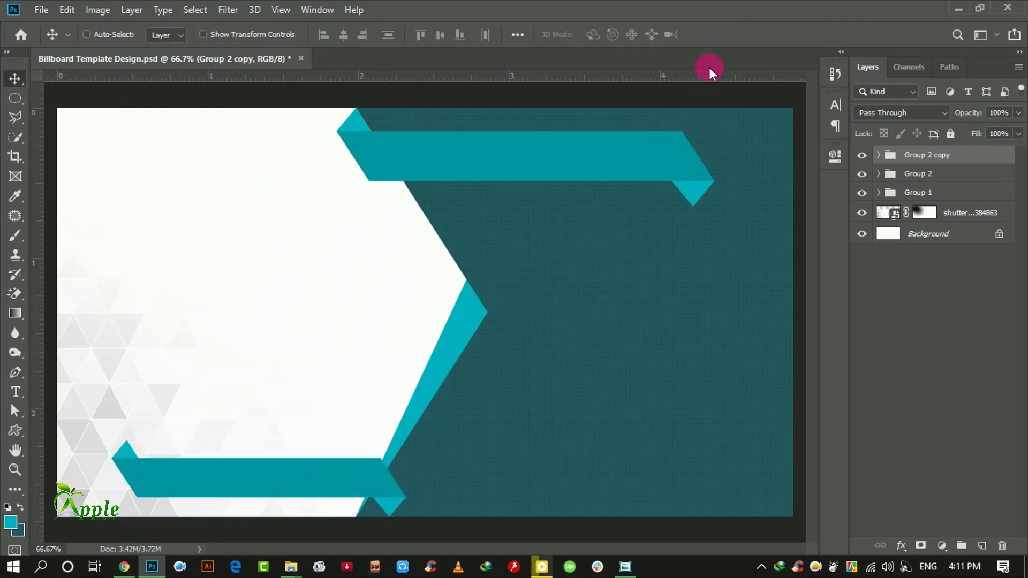
{"action": "key", "text": "ctrl+t"}
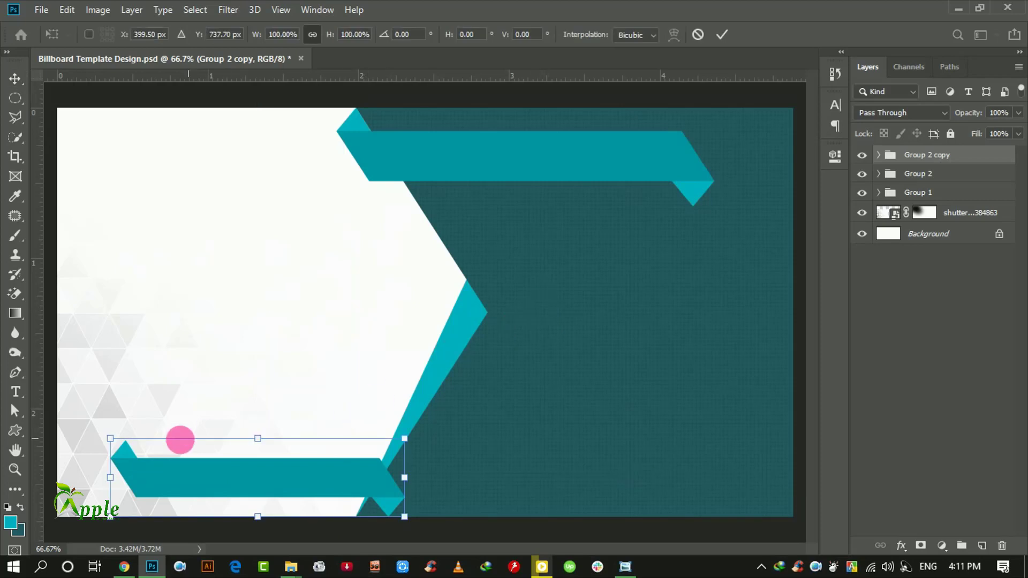
{"action": "left_click_drag", "start_coordinate": [114, 441], "coordinate": [77, 432]}
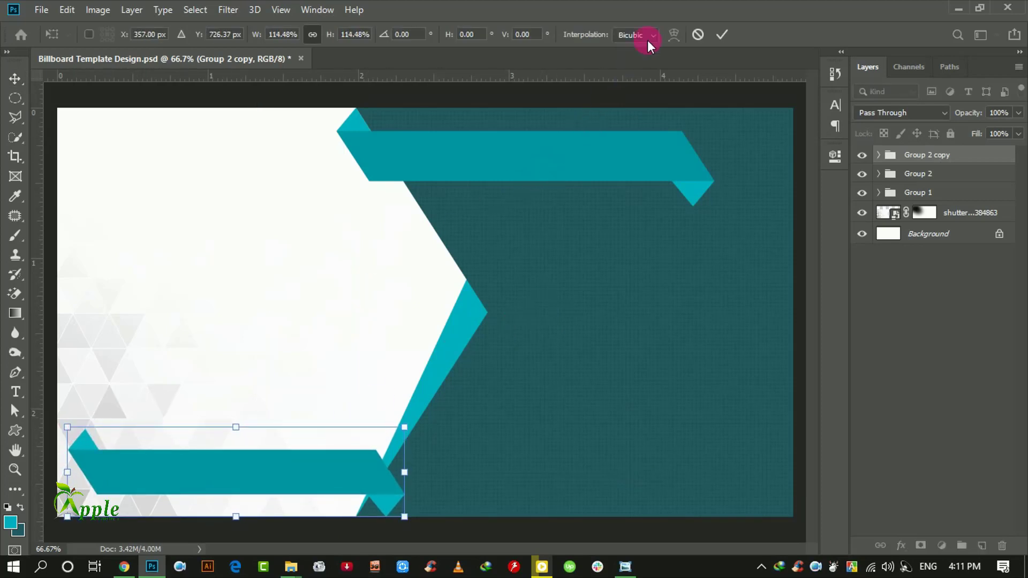
{"action": "left_click", "coordinate": [718, 34]}
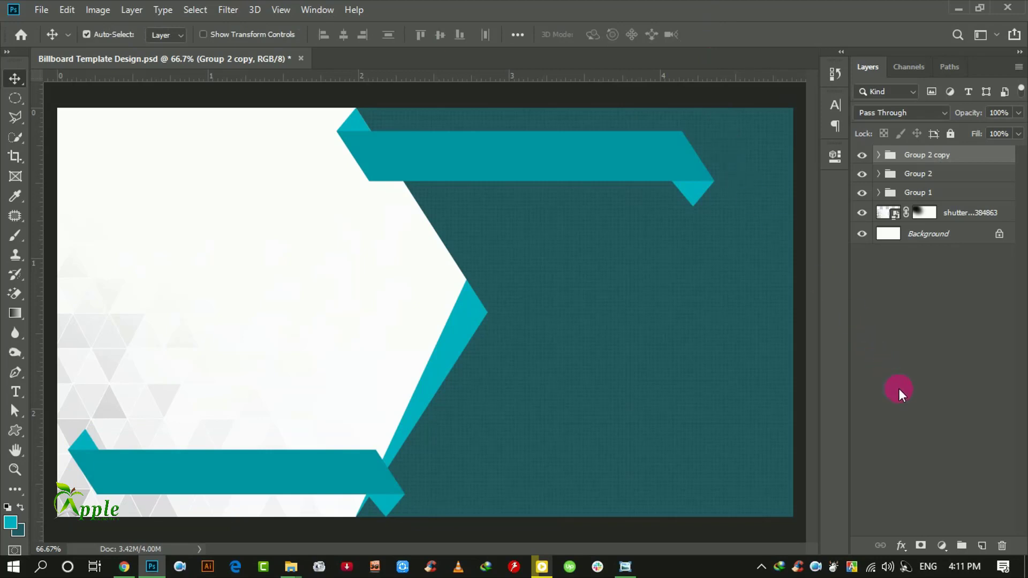
Delete the Shape 3 fold triangle from Group 2 copy.
{"action": "left_click", "coordinate": [878, 154]}
{"action": "left_click", "coordinate": [890, 196]}
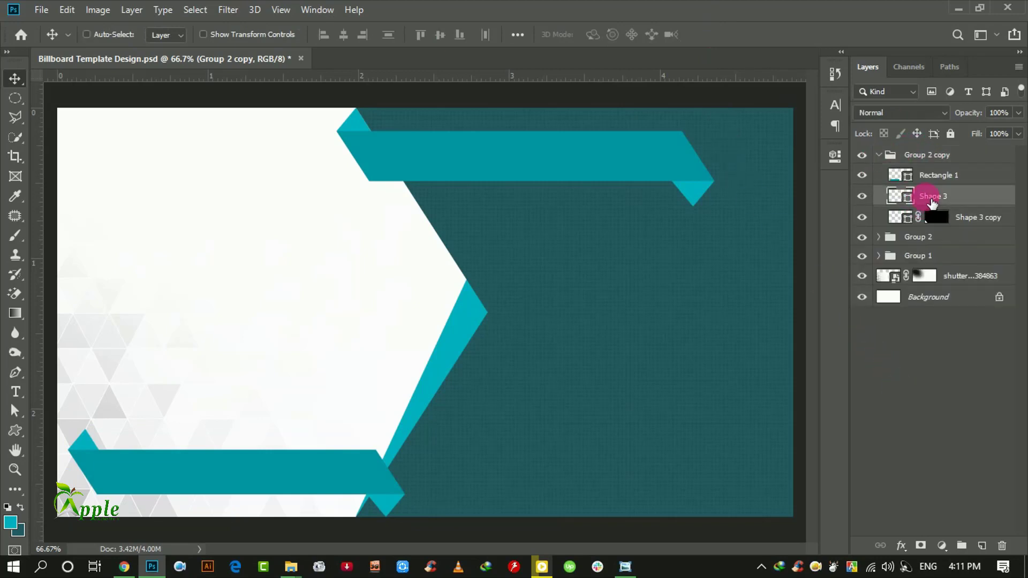
{"action": "left_click", "coordinate": [862, 198]}
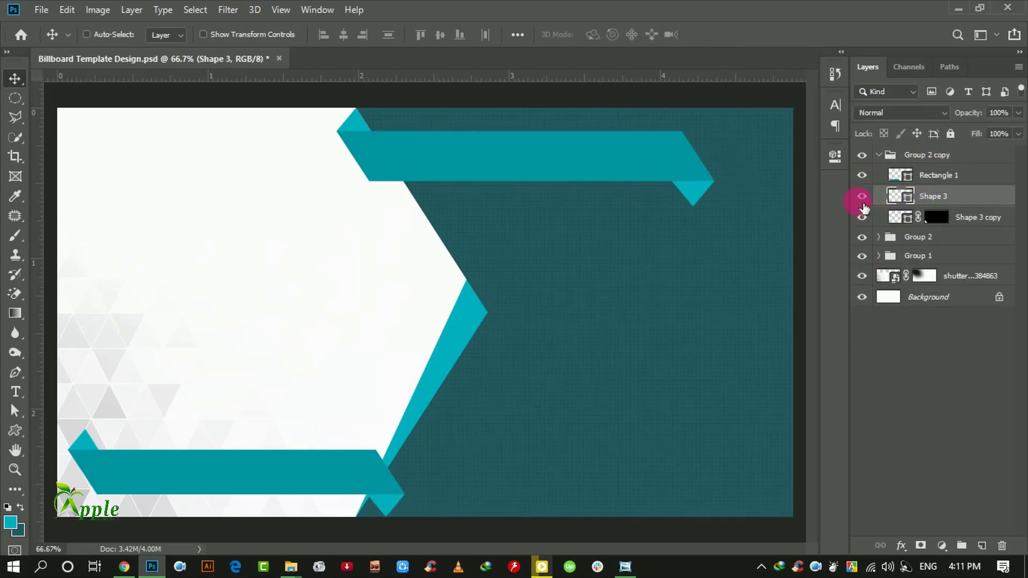
{"action": "key", "text": "Delete"}
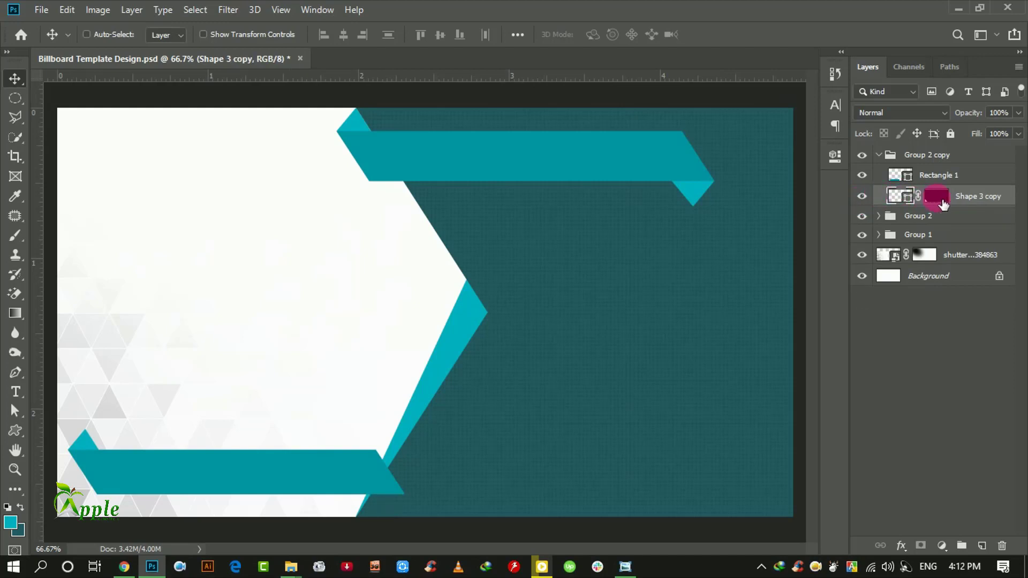
Delete Shape 3 copy's layer mask and add an empty Layer 1 above it.
{"action": "left_click", "coordinate": [943, 202]}
{"action": "right_click", "coordinate": [942, 201]}
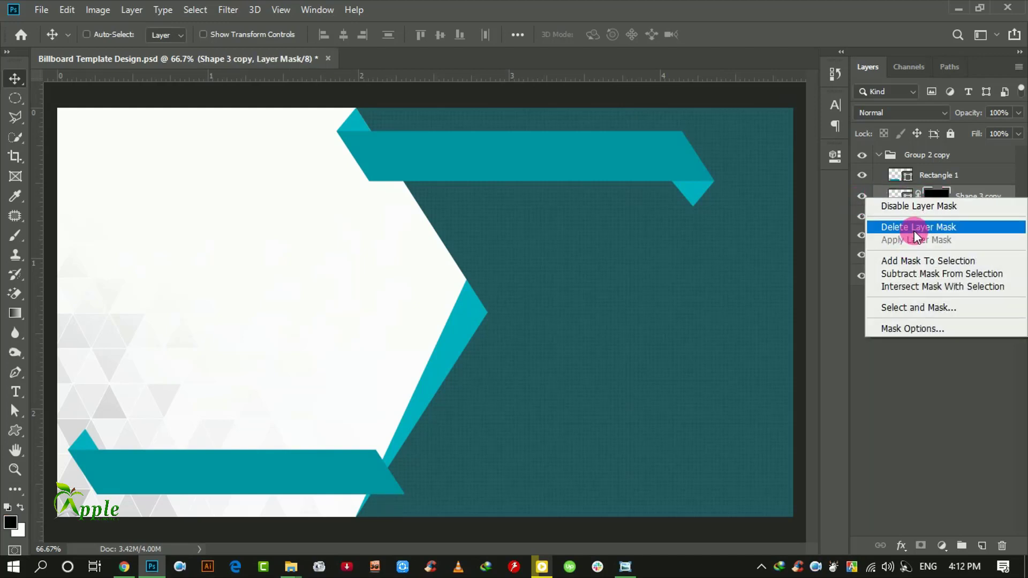
{"action": "left_click", "coordinate": [916, 227]}
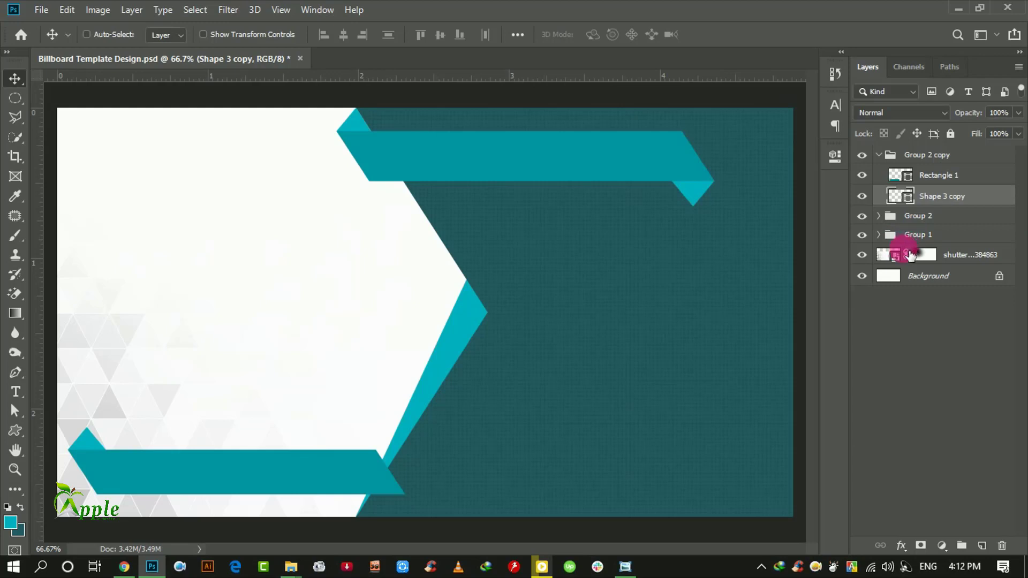
{"action": "left_click_drag", "start_coordinate": [910, 255], "coordinate": [843, 280]}
{"action": "left_click", "coordinate": [889, 178]}
{"action": "left_click", "coordinate": [922, 199]}
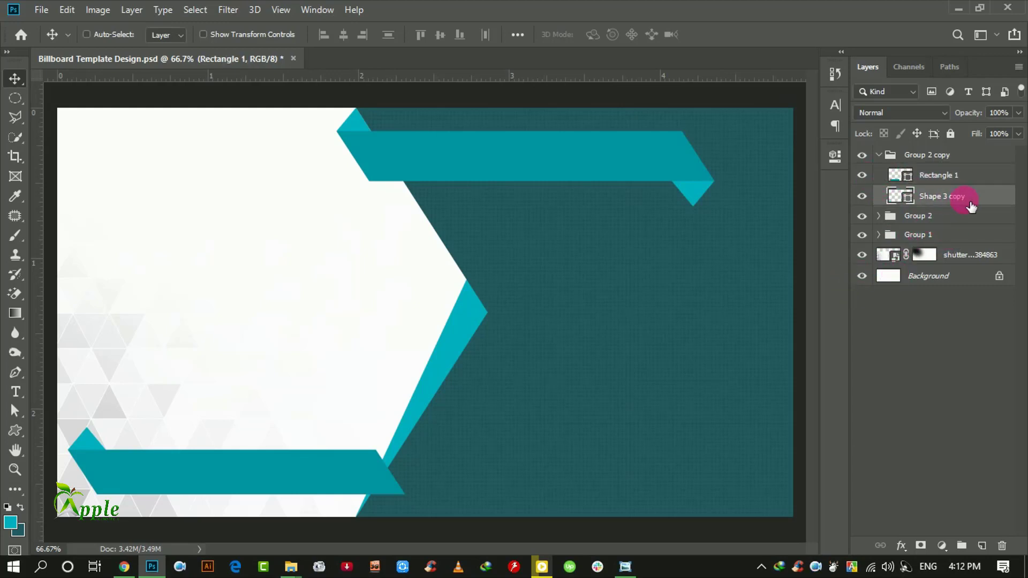
{"action": "left_click", "coordinate": [983, 547]}
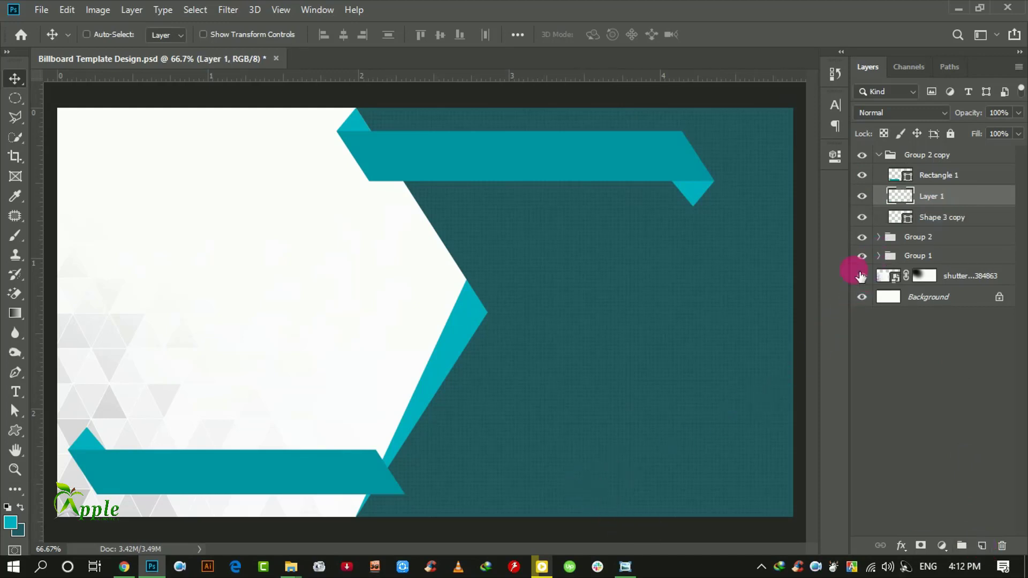
{"action": "left_click", "coordinate": [16, 373]}
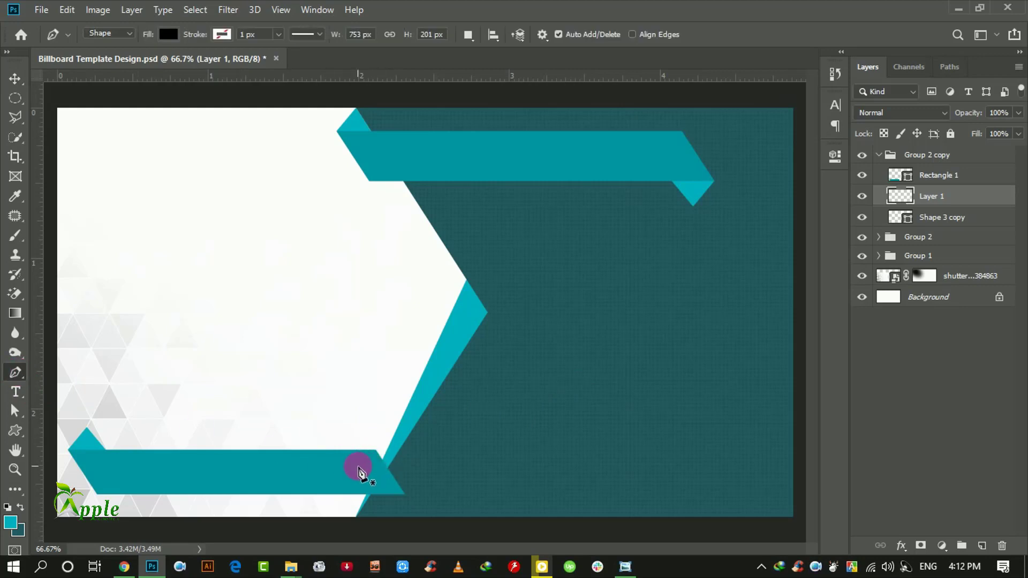
Pen-draw a closed black four-cornered shadow shape under the bottom ribbon's right tip.
{"action": "key", "text": "ctrl+plus"}
{"action": "key", "text": "ctrl+plus"}
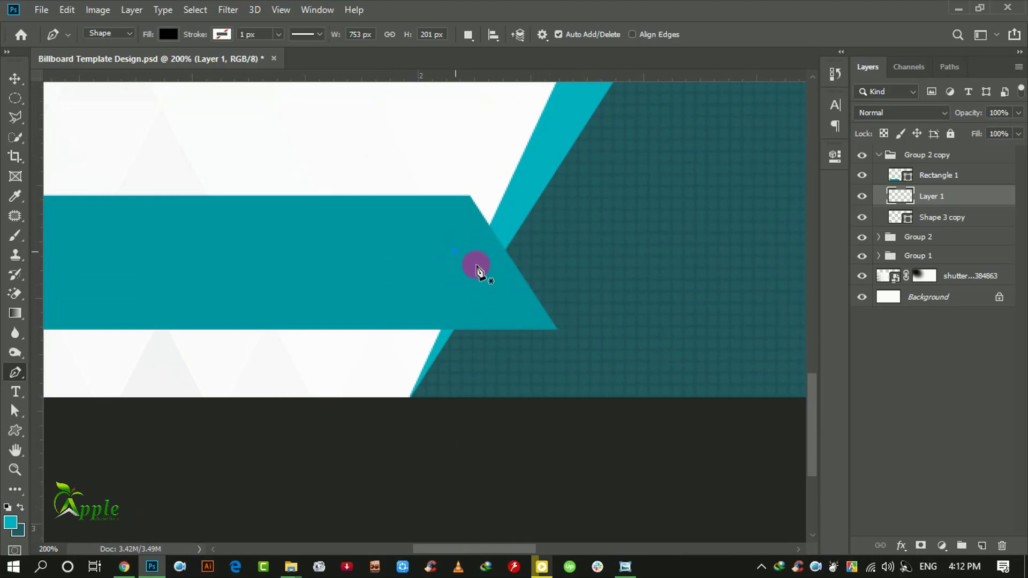
{"action": "left_click", "coordinate": [455, 251]}
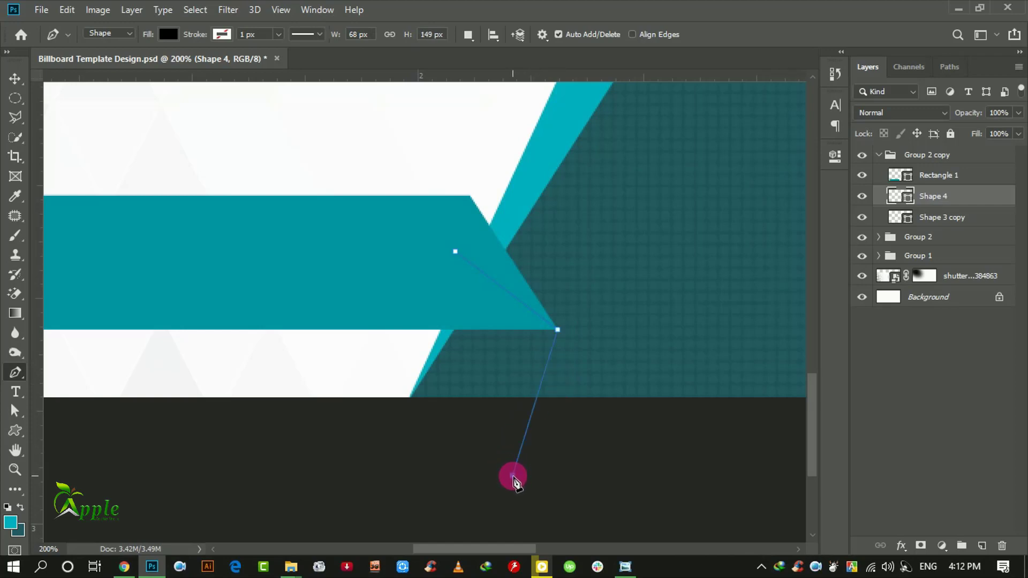
{"action": "left_click", "coordinate": [513, 477]}
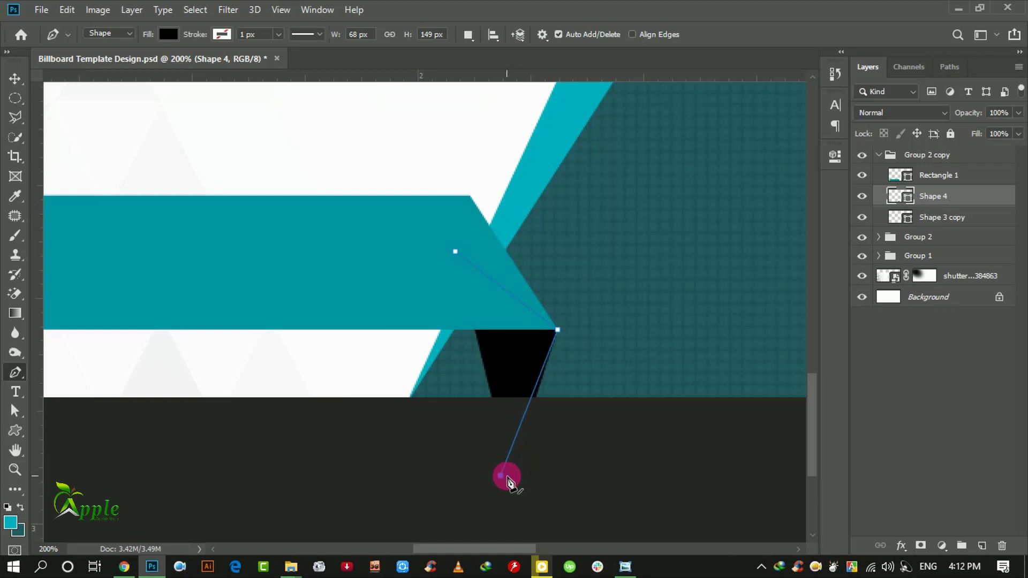
{"action": "left_click_drag", "start_coordinate": [508, 481], "coordinate": [507, 480]}
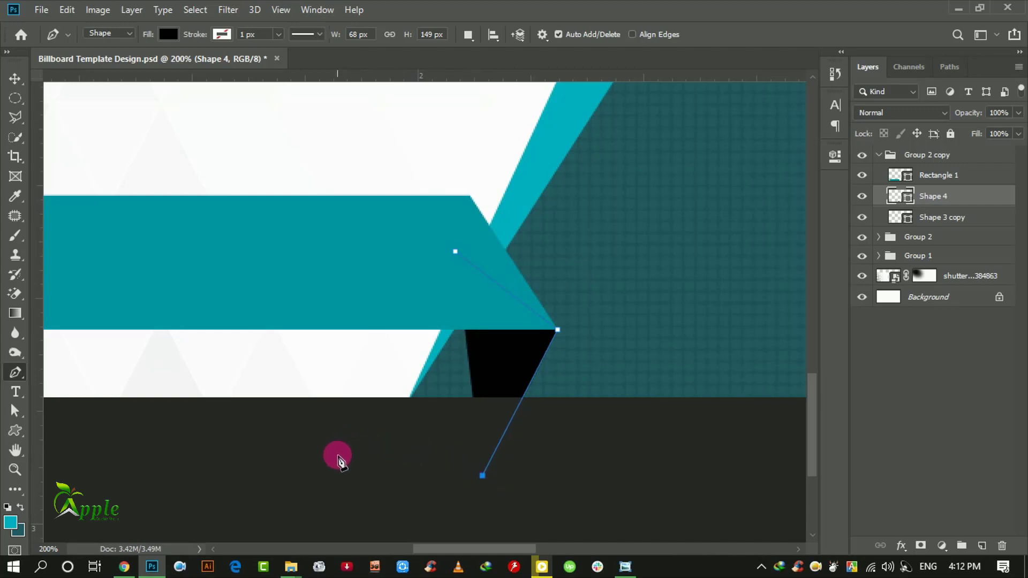
{"action": "left_click", "coordinate": [333, 459]}
{"action": "left_click", "coordinate": [455, 251]}
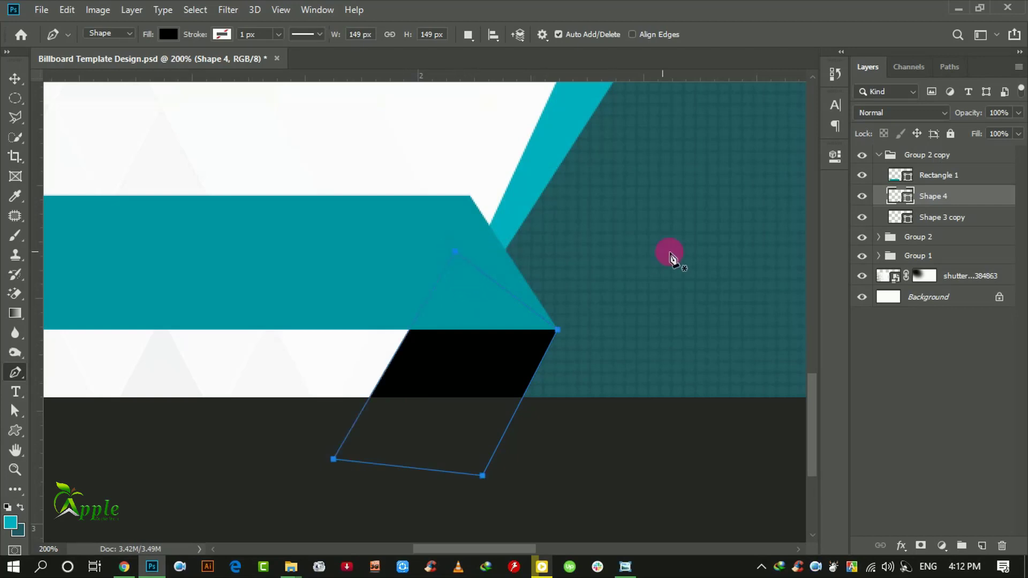
{"action": "left_click", "coordinate": [879, 237]}
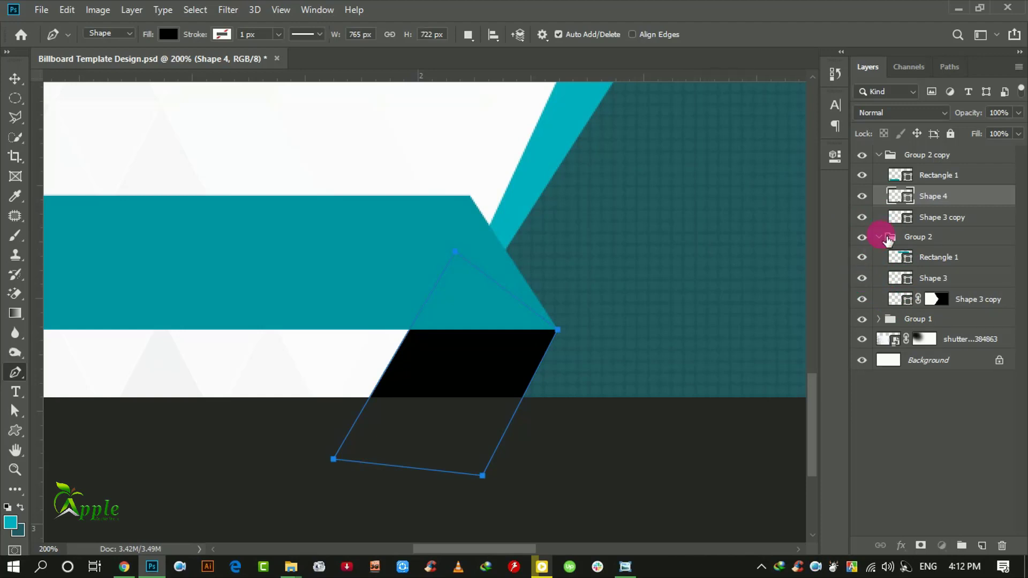
Load Shape 1's outline as a selection and trial masks on Group 1 and Shape 3 copy, undoing both.
{"action": "left_click", "coordinate": [881, 238]}
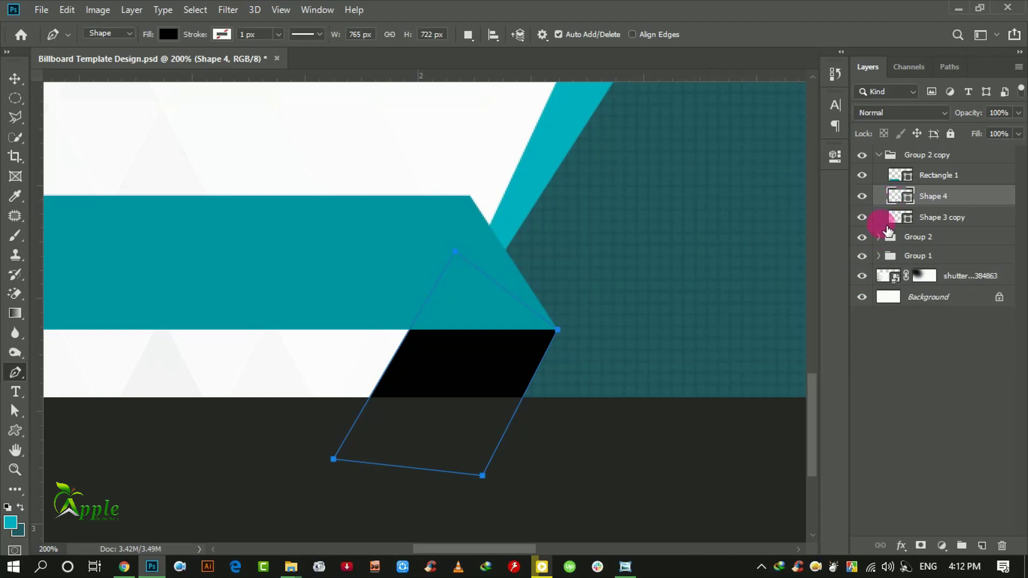
{"action": "left_click", "coordinate": [890, 258]}
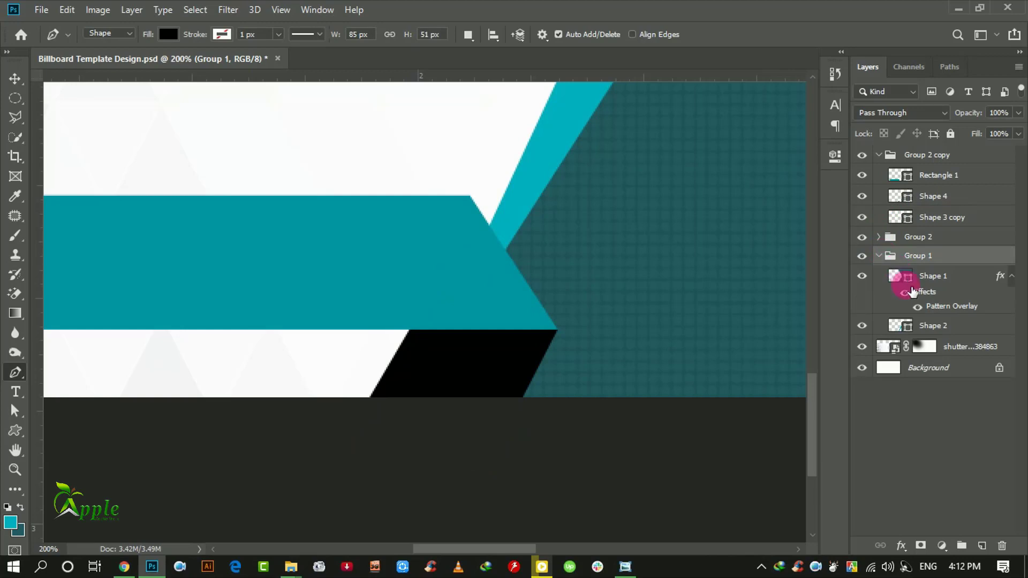
{"action": "left_click", "coordinate": [899, 276], "text": "ctrl"}
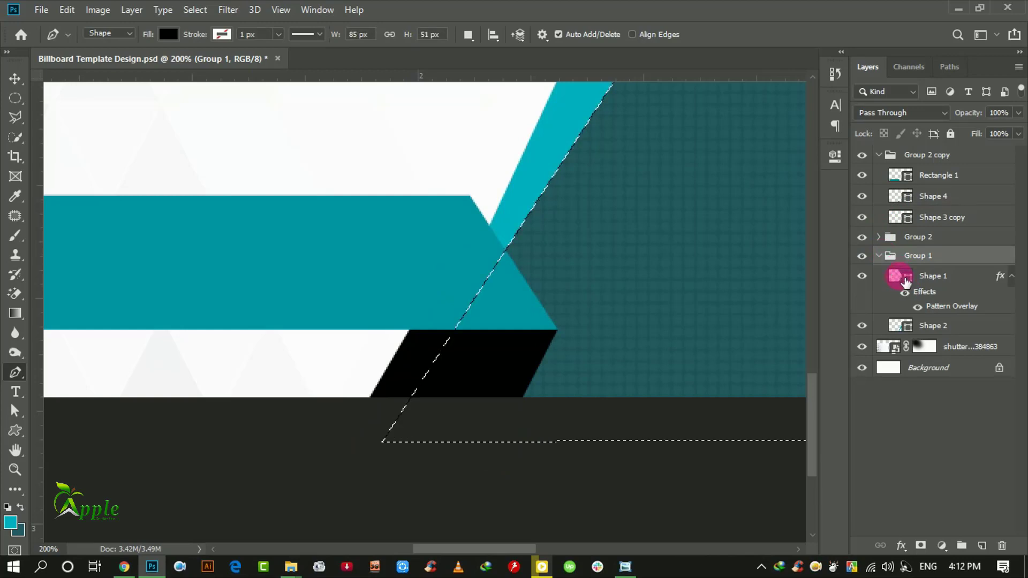
{"action": "left_click", "coordinate": [922, 546]}
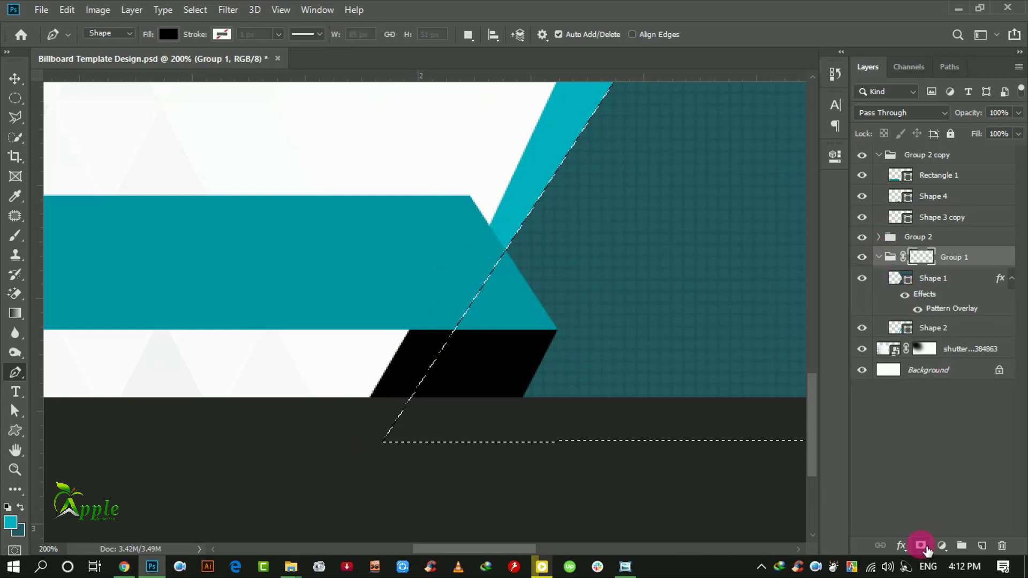
{"action": "key", "text": "ctrl+z"}
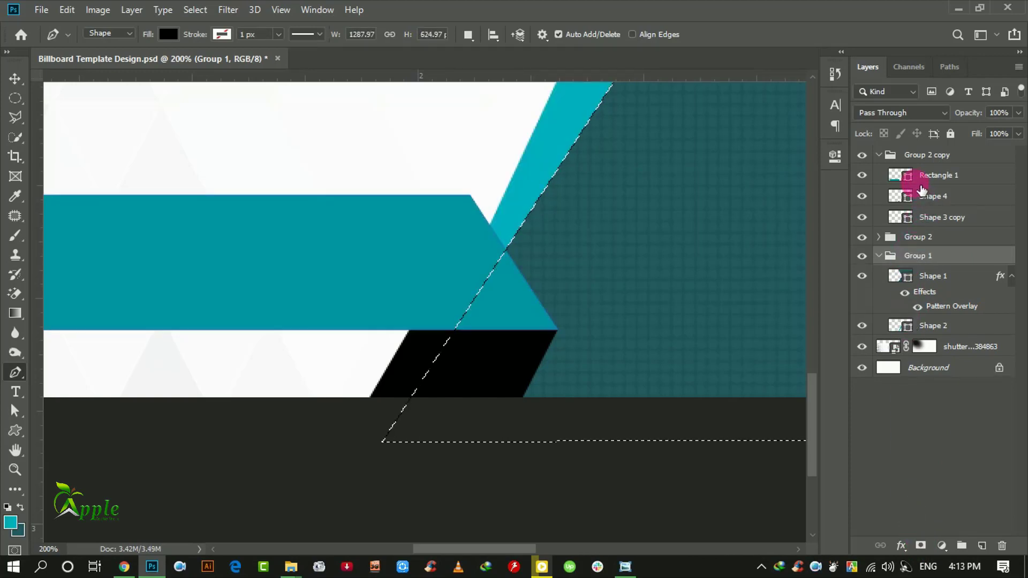
{"action": "left_click", "coordinate": [910, 176]}
{"action": "left_click", "coordinate": [862, 176]}
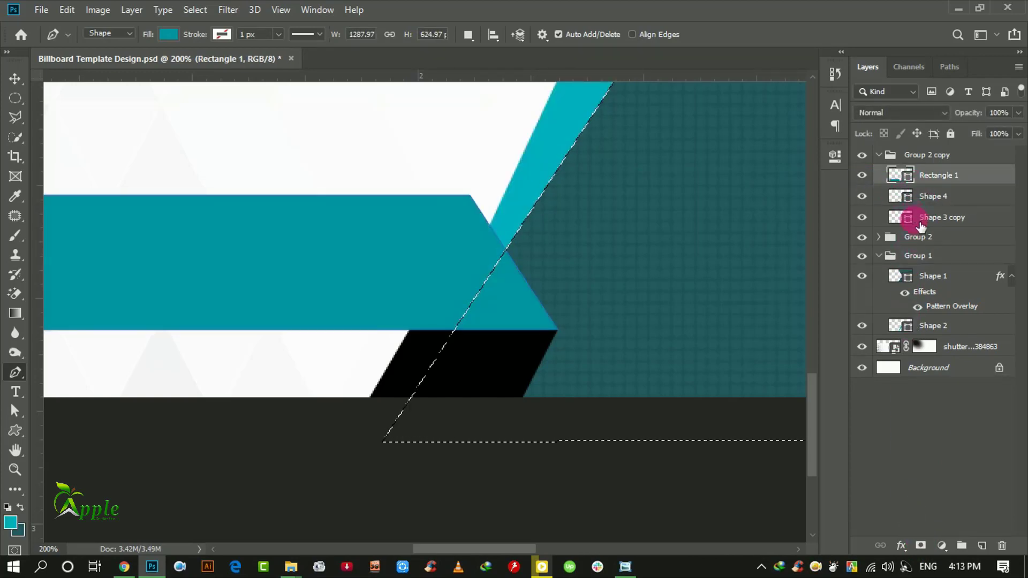
{"action": "left_click", "coordinate": [911, 217]}
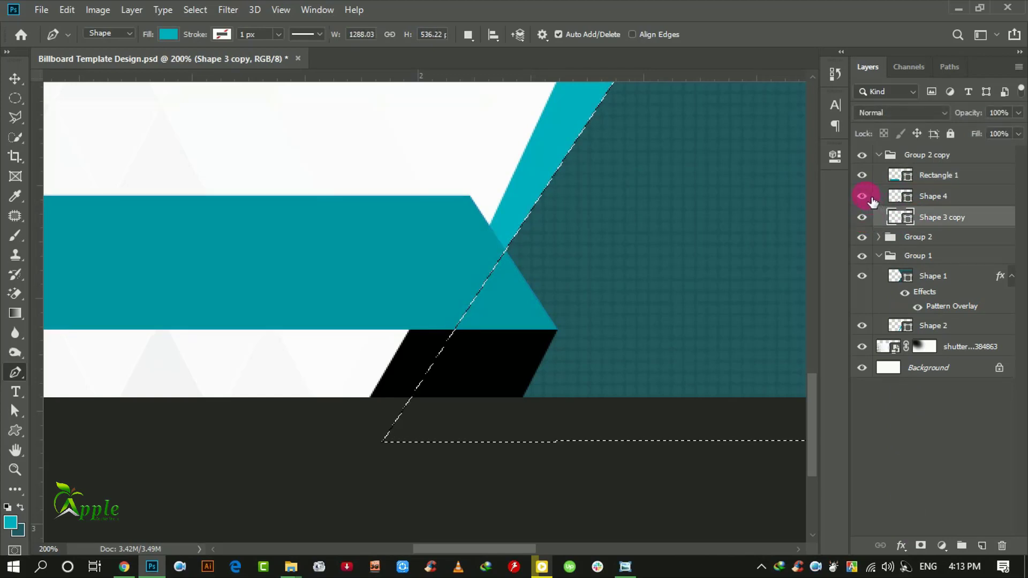
{"action": "left_click", "coordinate": [862, 196]}
{"action": "left_click", "coordinate": [921, 545]}
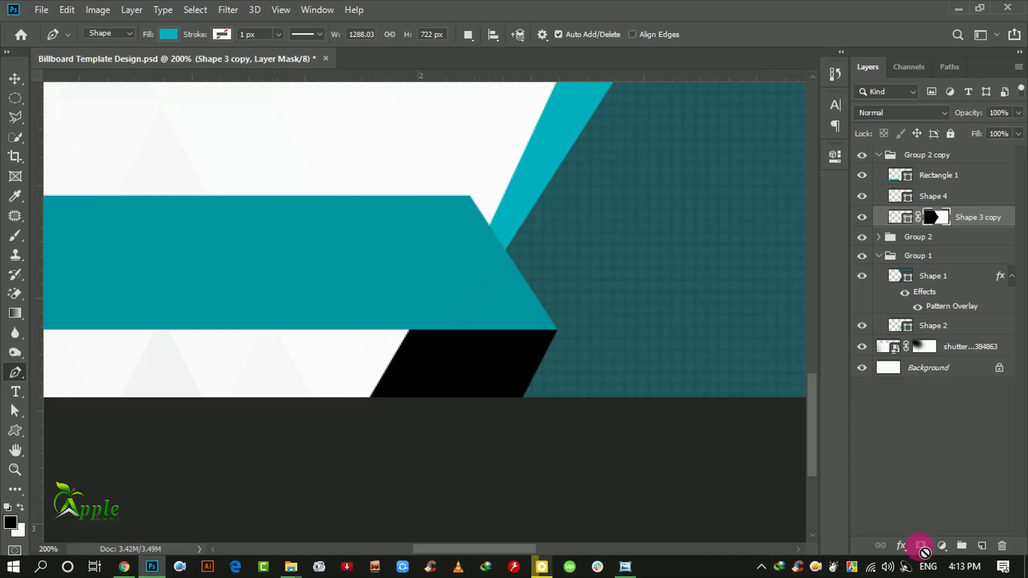
{"action": "key", "text": "ctrl+z"}
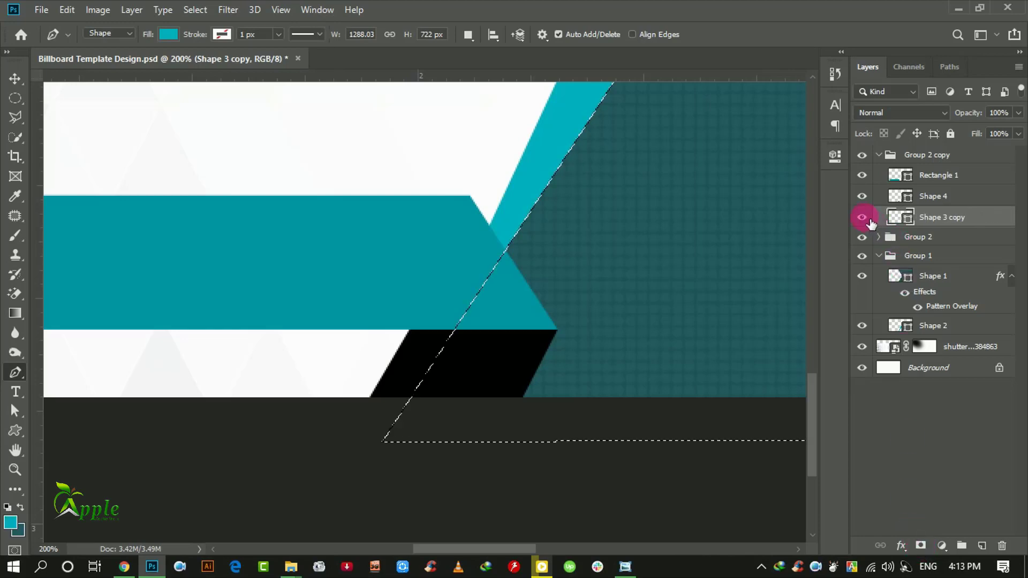
Check layer visibility, then mask the black shadow Shape 4 with the diagonal selection.
{"action": "left_click", "coordinate": [863, 217]}
{"action": "left_click", "coordinate": [863, 216]}
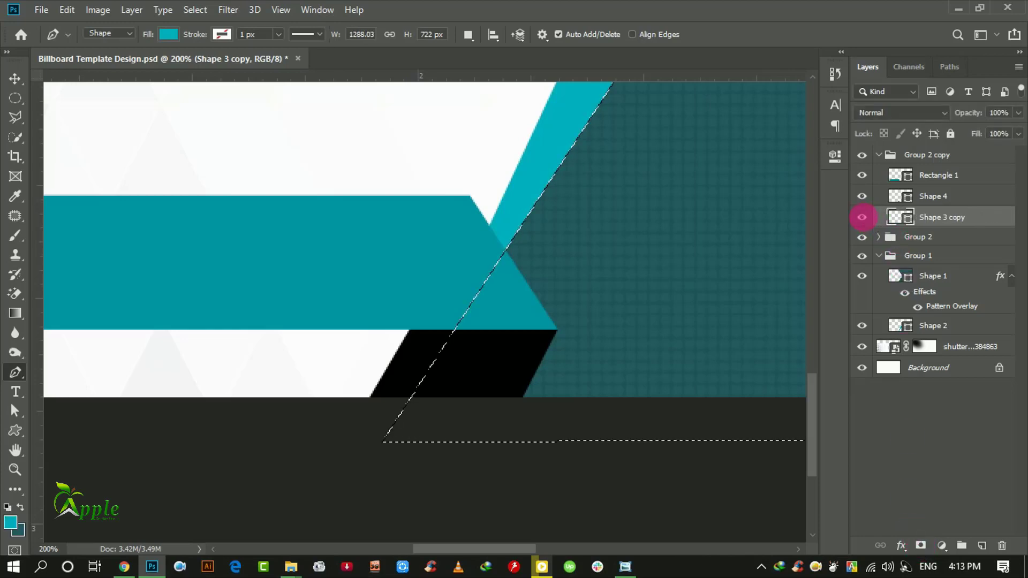
{"action": "left_click", "coordinate": [863, 197]}
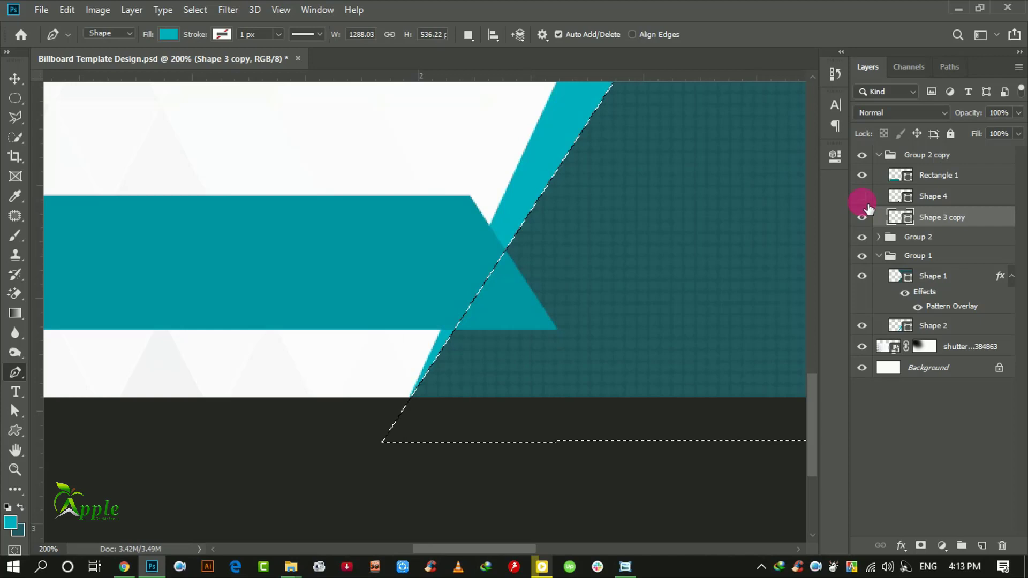
{"action": "left_click", "coordinate": [929, 198]}
{"action": "left_click", "coordinate": [921, 546]}
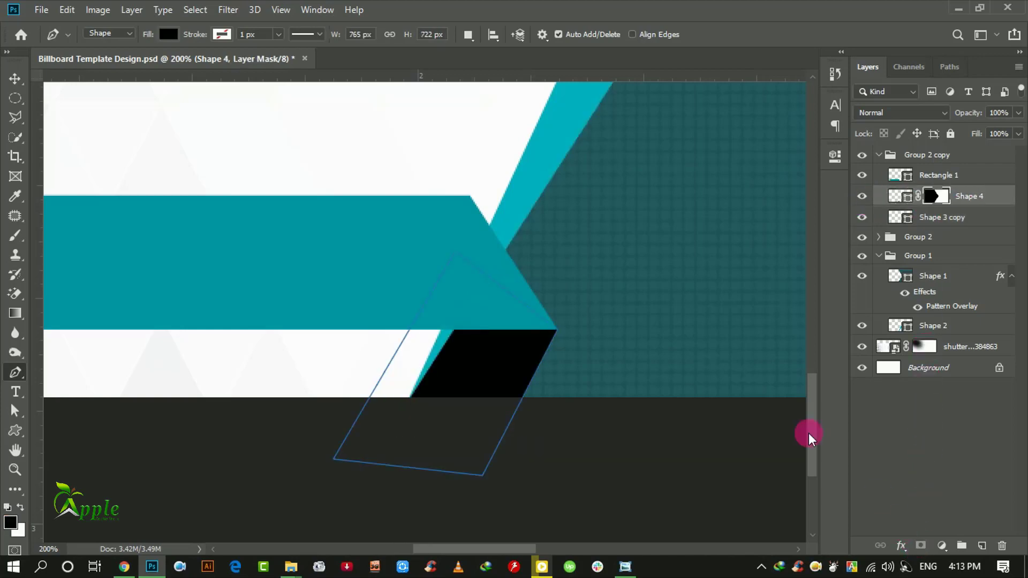
Zoom out and sample the ribbon's teal as Shape 4's fill colour.
{"action": "key", "text": "ctrl+minus"}
{"action": "key", "text": "ctrl+minus"}
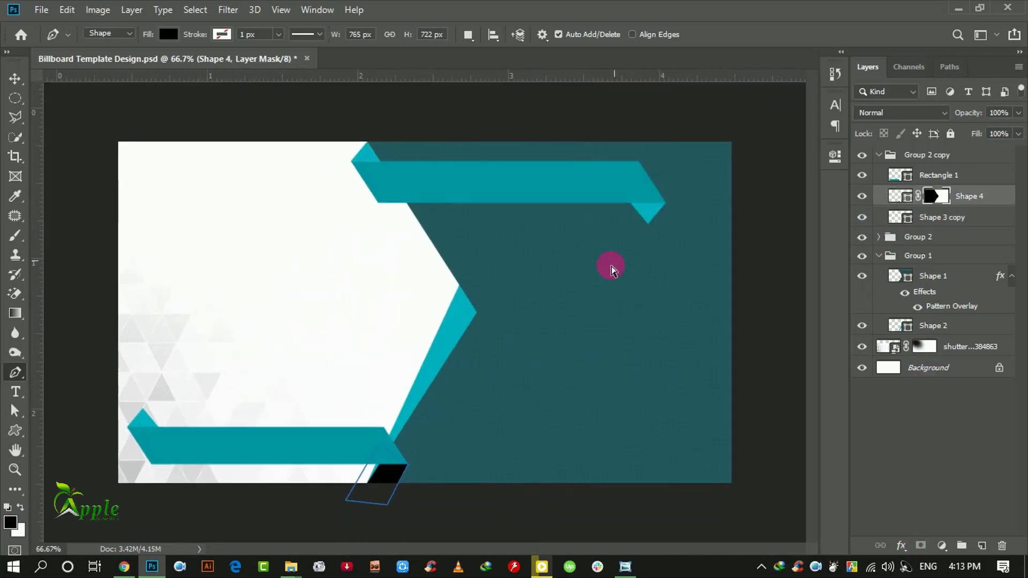
{"action": "key", "text": "ctrl+minus"}
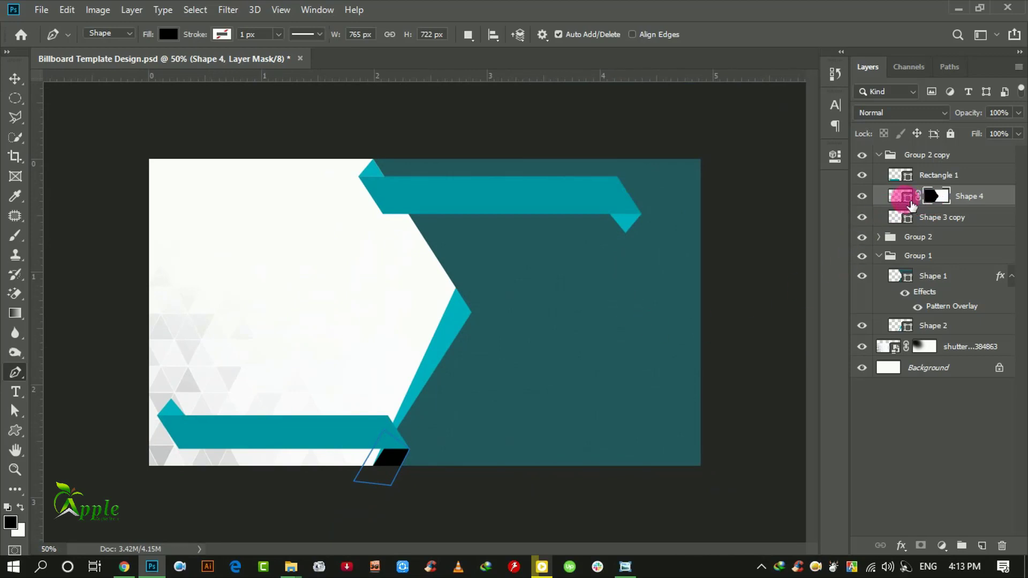
{"action": "double_click", "coordinate": [898, 197]}
{"action": "left_click", "coordinate": [378, 180]}
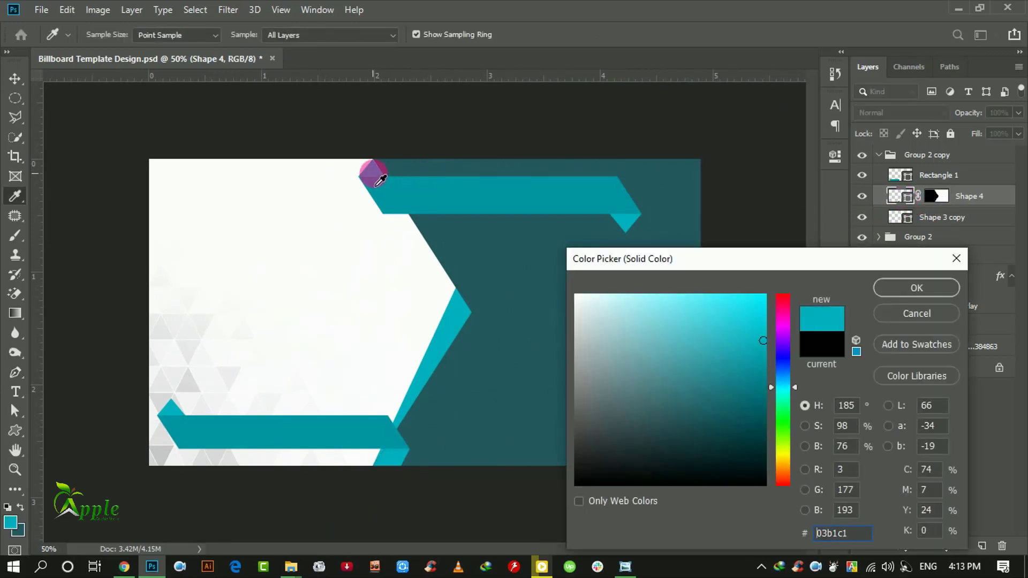
{"action": "left_click", "coordinate": [938, 288]}
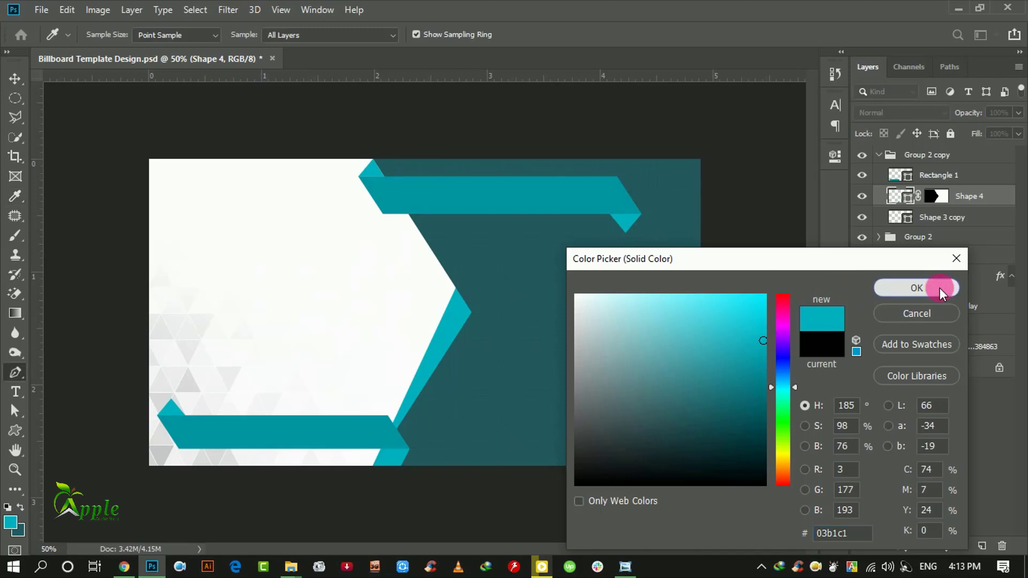
Try darker teal and grey fills, then settle on the ribbon's cyan 03b1c1.
{"action": "double_click", "coordinate": [907, 203]}
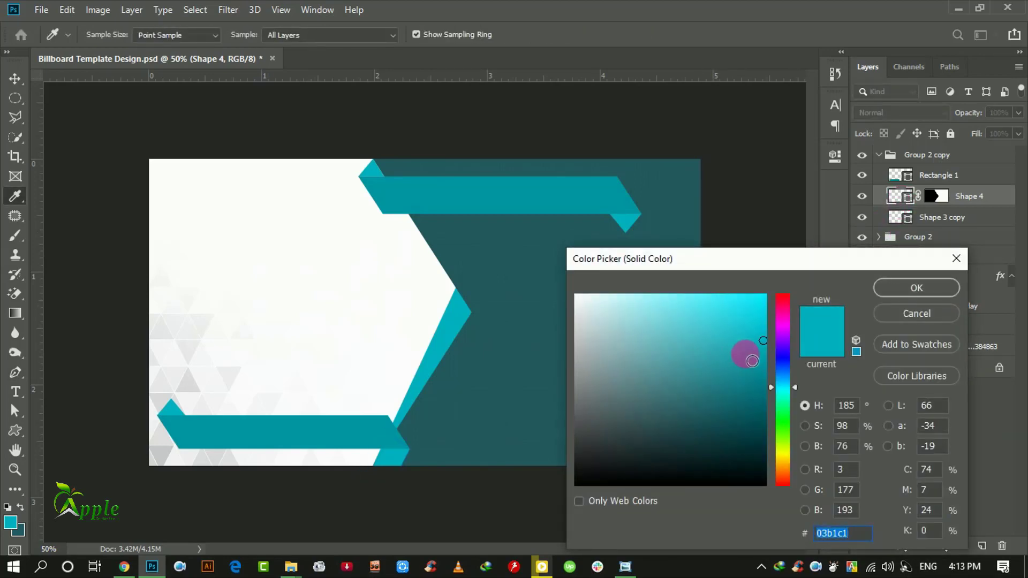
{"action": "mouse_move", "coordinate": [763, 341]}
{"action": "left_mouse_down"}
{"action": "mouse_move", "coordinate": [763, 399]}
{"action": "mouse_move", "coordinate": [769, 340]}
{"action": "mouse_move", "coordinate": [760, 381]}
{"action": "left_mouse_up"}
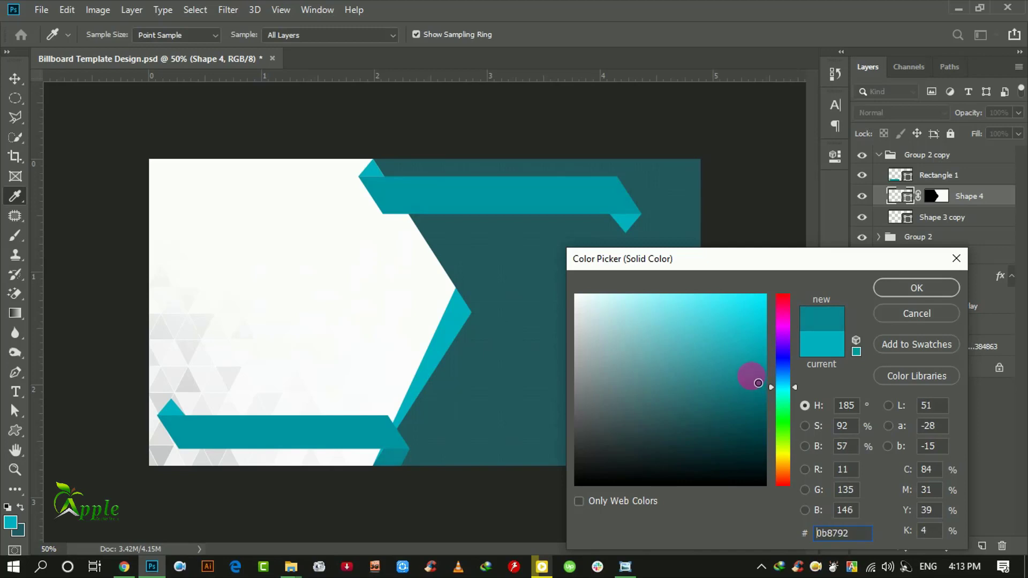
{"action": "left_click_drag", "start_coordinate": [429, 342], "coordinate": [451, 354]}
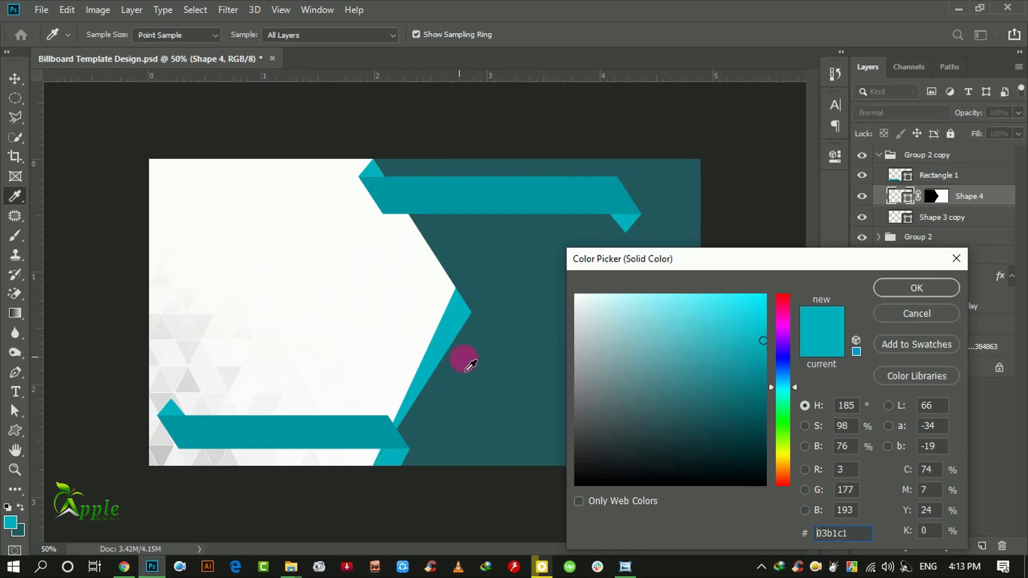
{"action": "mouse_move", "coordinate": [584, 426]}
{"action": "left_mouse_down"}
{"action": "mouse_move", "coordinate": [577, 434]}
{"action": "mouse_move", "coordinate": [577, 381]}
{"action": "left_mouse_up"}
{"action": "left_click", "coordinate": [452, 343]}
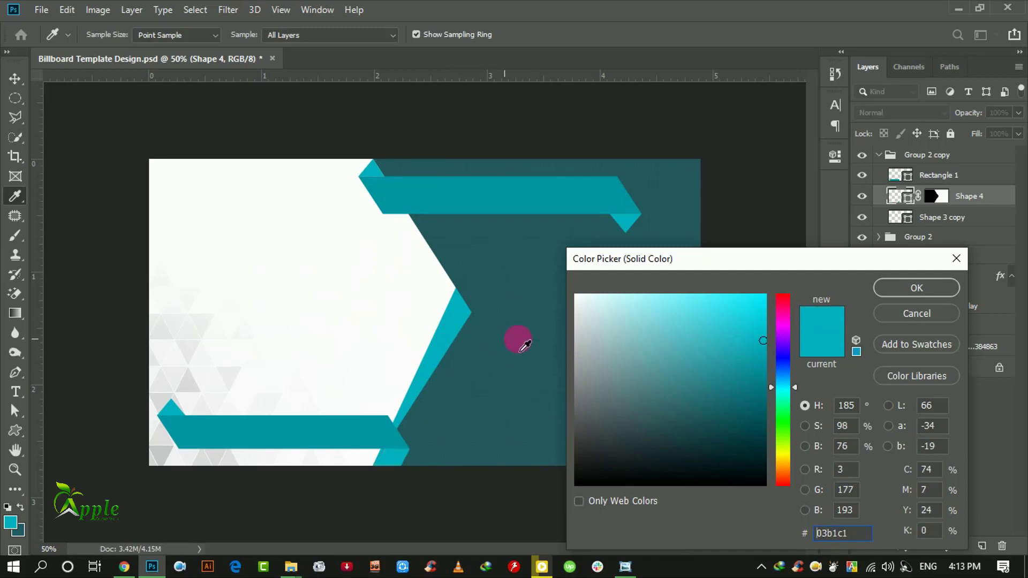
{"action": "left_click", "coordinate": [917, 287]}
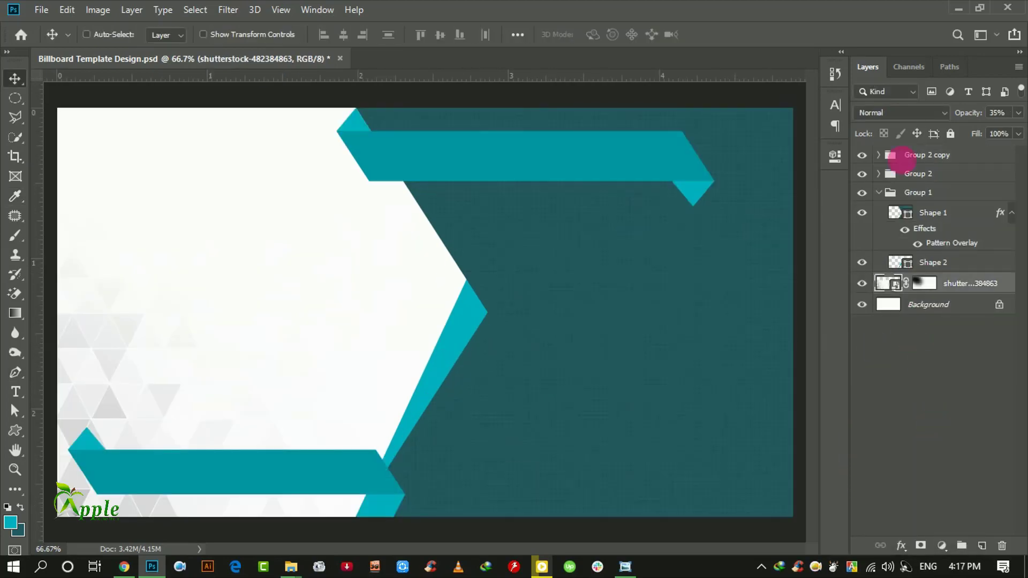
Drag the hiker photo from File Explorer into the billboard.
{"action": "left_click", "coordinate": [952, 7]}
{"action": "left_click_drag", "start_coordinate": [288, 122], "coordinate": [159, 575]}
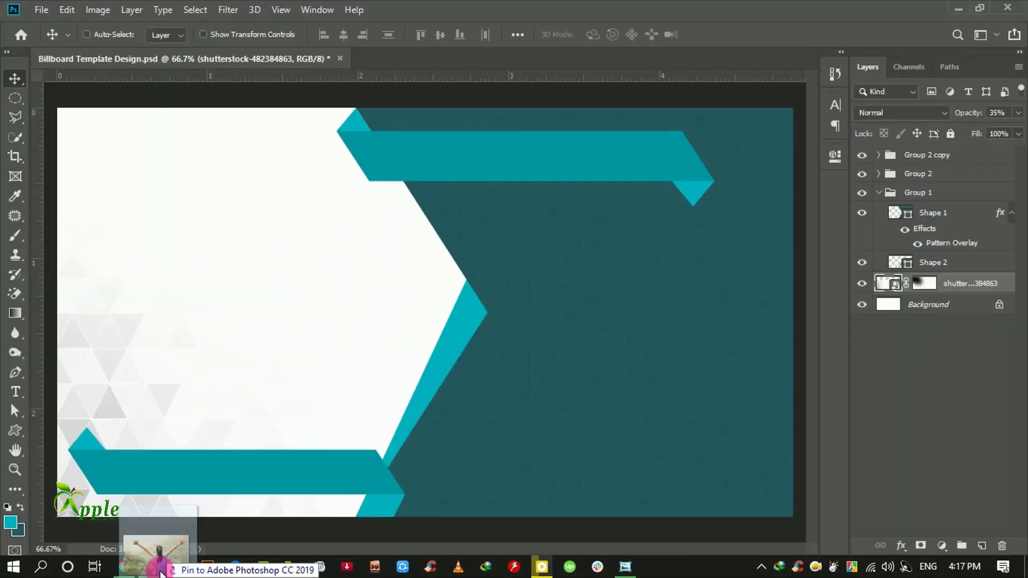
{"action": "left_click_drag", "start_coordinate": [159, 574], "coordinate": [234, 370]}
Position the hiker photo on the left, enlarge it to 32.24%, and commit.
{"action": "left_click_drag", "start_coordinate": [529, 327], "coordinate": [393, 320]}
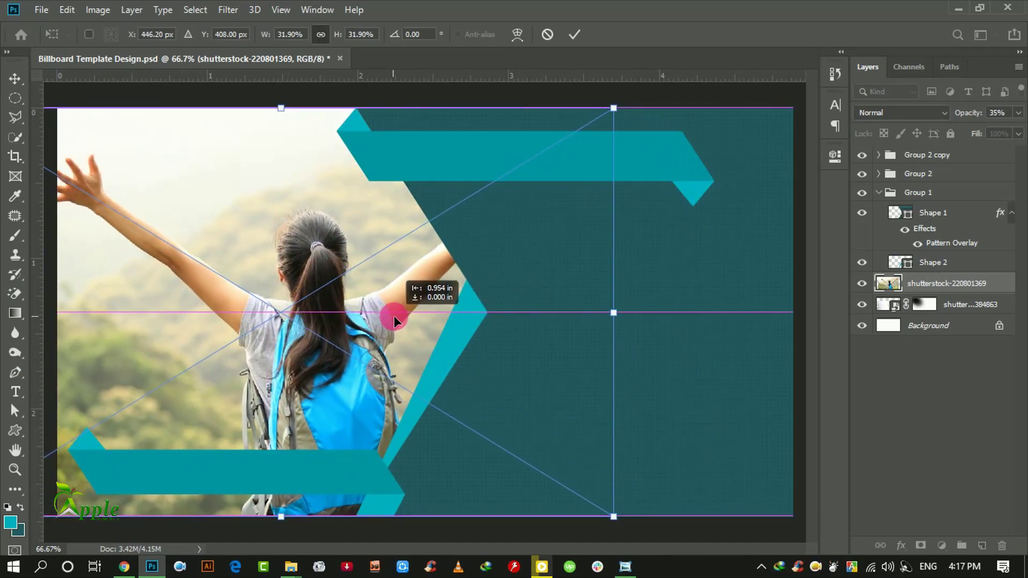
{"action": "mouse_move", "coordinate": [394, 317]}
{"action": "left_mouse_down"}
{"action": "mouse_move", "coordinate": [360, 314]}
{"action": "mouse_move", "coordinate": [436, 317]}
{"action": "left_mouse_up"}
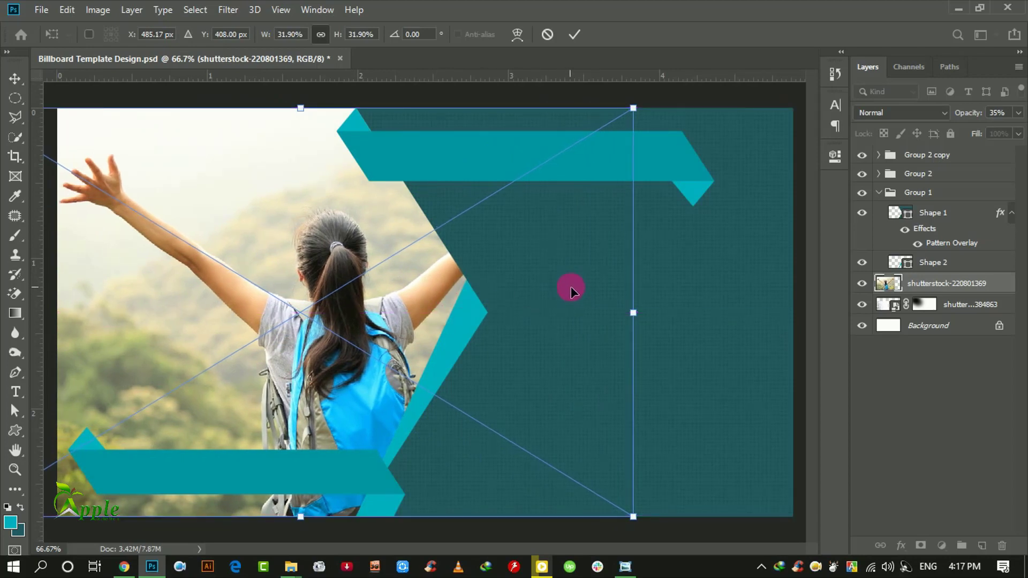
{"action": "key", "text": "ctrl+minus"}
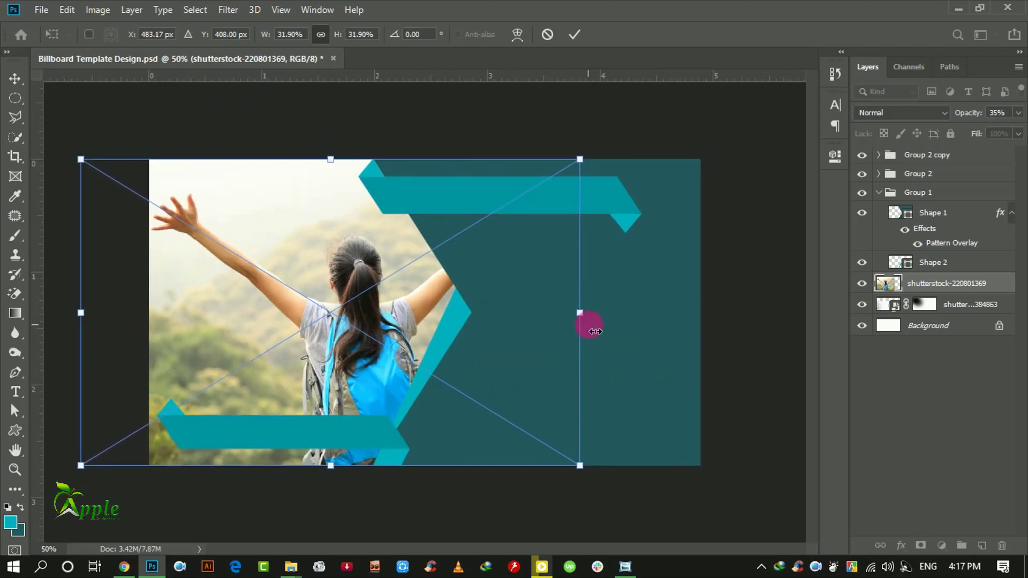
{"action": "key", "text": "Left"}
{"action": "key", "text": "Left"}
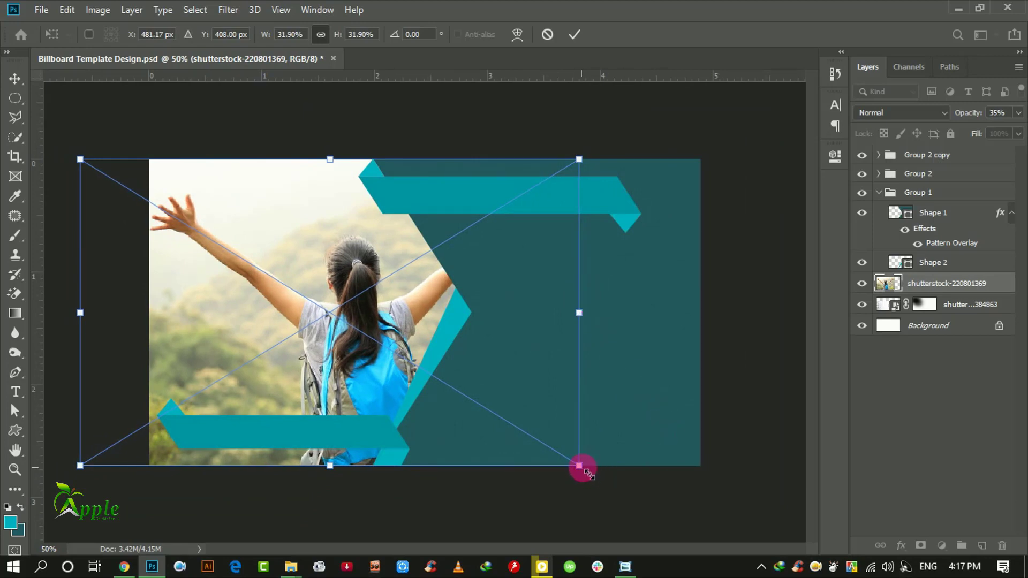
{"action": "left_click_drag", "start_coordinate": [583, 468], "coordinate": [585, 470]}
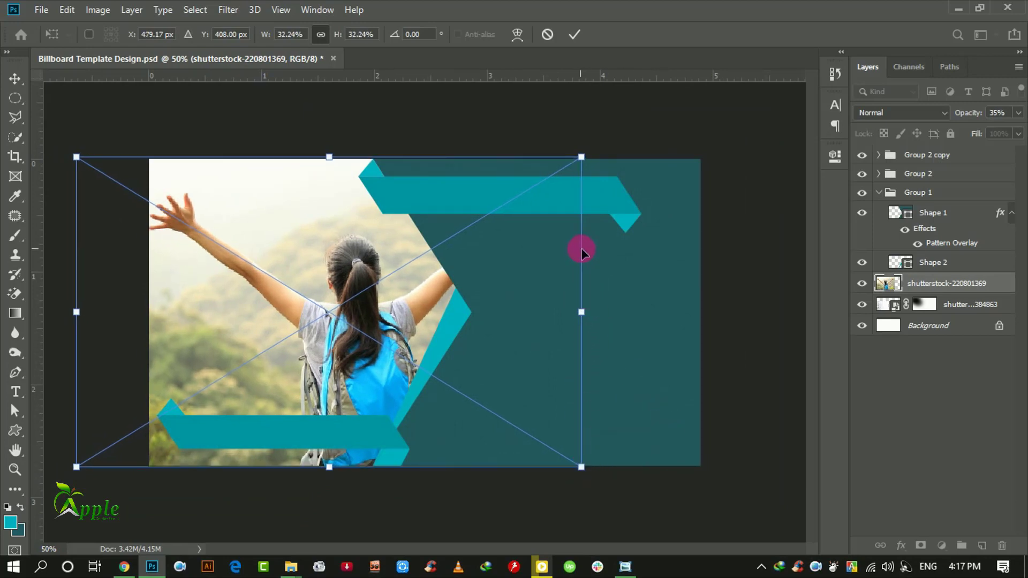
{"action": "key", "text": "shift+Left"}
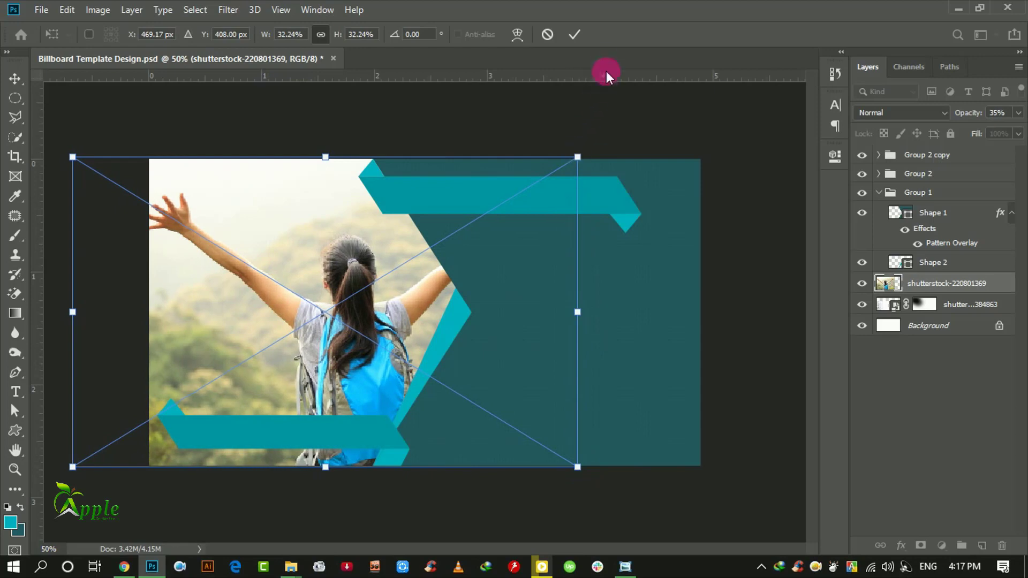
{"action": "left_click", "coordinate": [575, 35]}
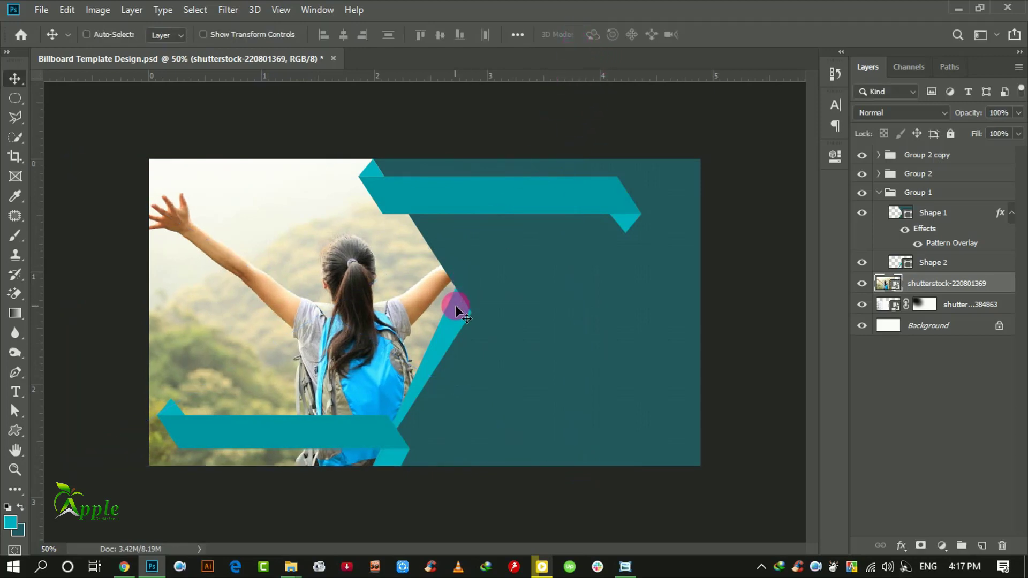
Duplicate the lower ribbon's Rectangle 1, recolour the original grey, and offset it slightly lower.
{"action": "right_click", "coordinate": [323, 435]}
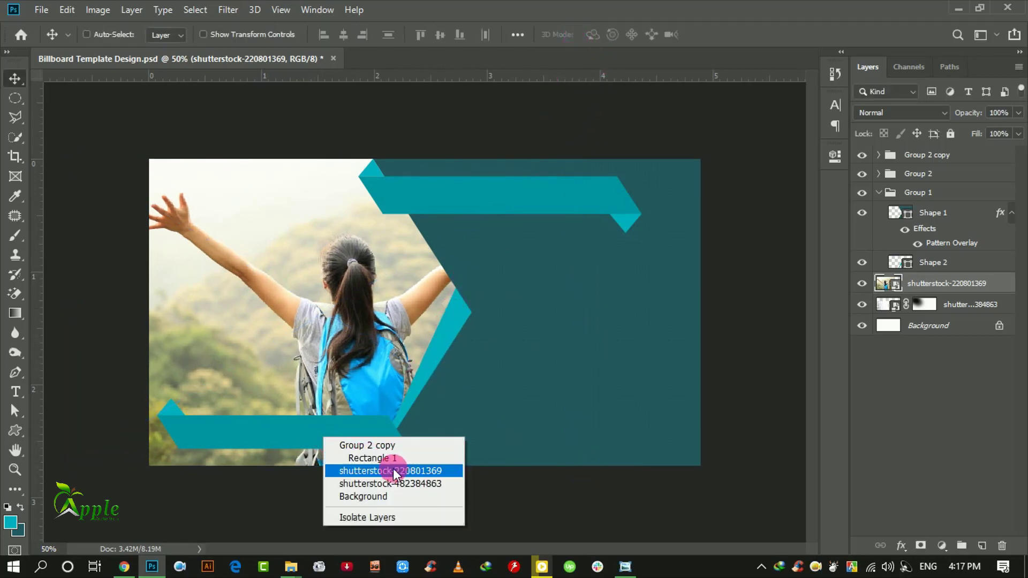
{"action": "left_click", "coordinate": [399, 459]}
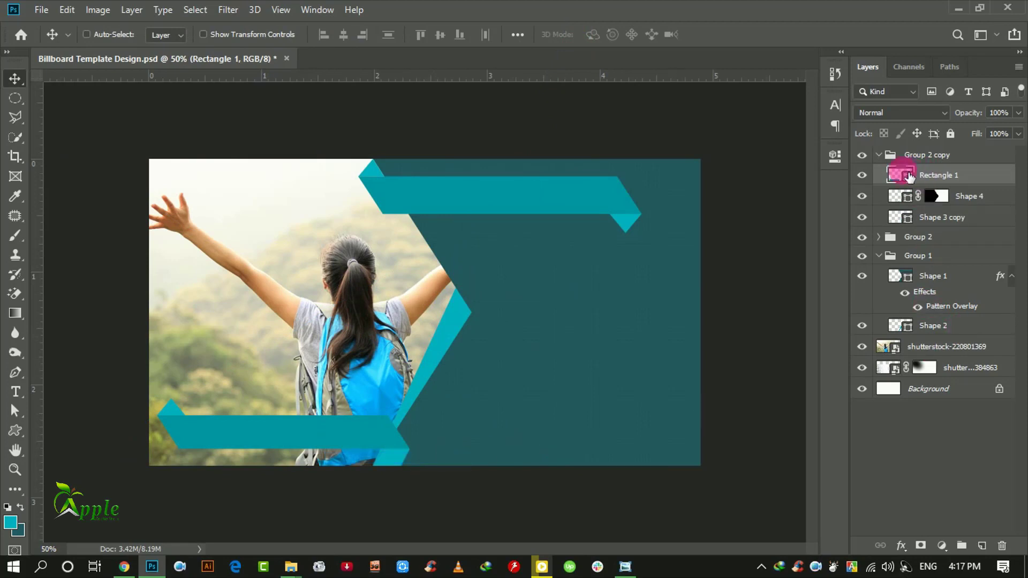
{"action": "left_click", "coordinate": [864, 175]}
{"action": "left_click_drag", "start_coordinate": [994, 183], "coordinate": [982, 546]}
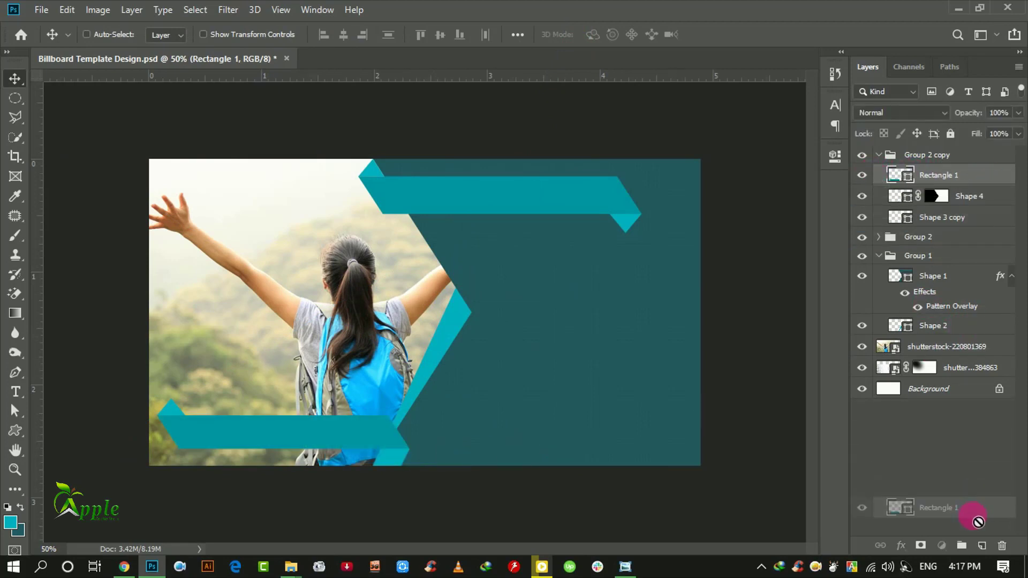
{"action": "double_click", "coordinate": [900, 196]}
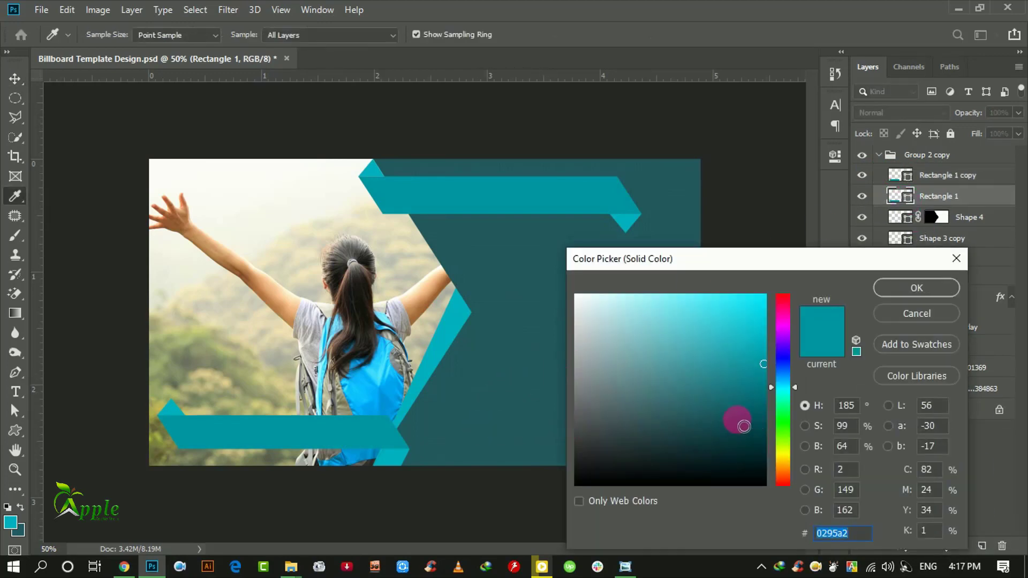
{"action": "left_click_drag", "start_coordinate": [587, 379], "coordinate": [578, 405]}
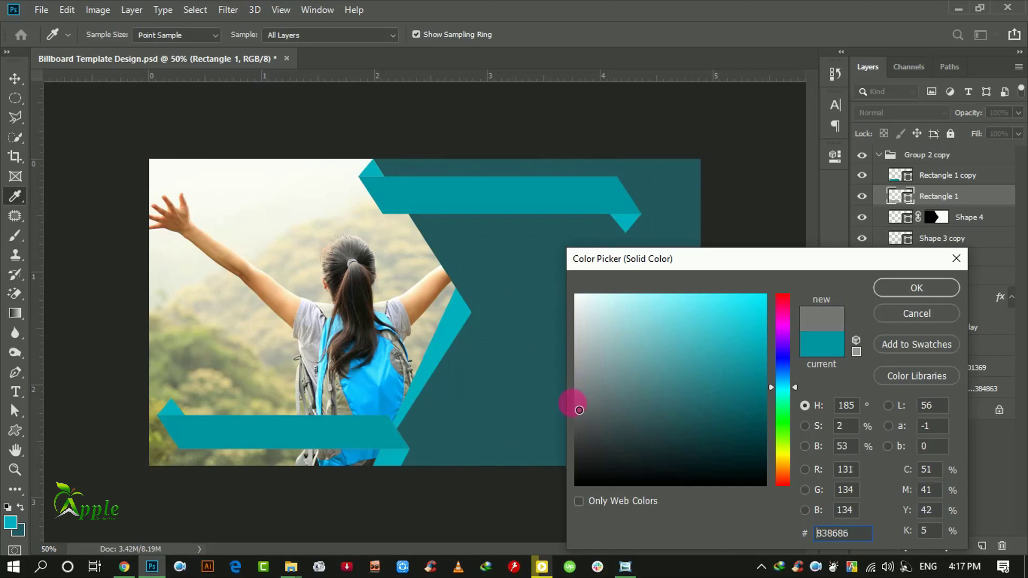
{"action": "left_click", "coordinate": [931, 289]}
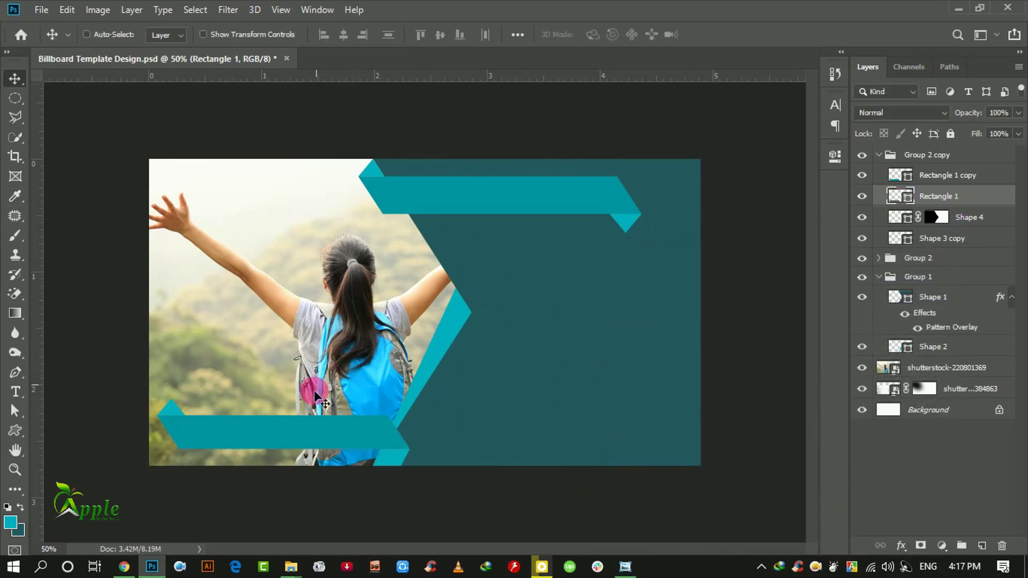
{"action": "left_click_drag", "start_coordinate": [298, 415], "coordinate": [299, 423]}
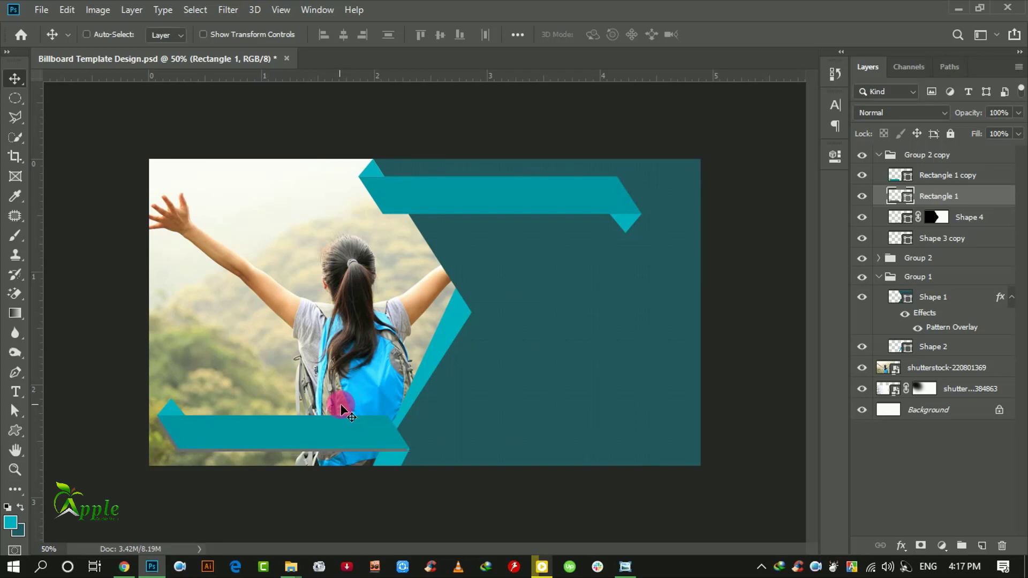
Move the shadow rectangle beneath Group 1, make it black, and lower its opacity to 52%.
{"action": "mouse_move", "coordinate": [937, 198]}
{"action": "left_mouse_down"}
{"action": "mouse_move", "coordinate": [926, 413]}
{"action": "mouse_move", "coordinate": [936, 368]}
{"action": "left_mouse_up"}
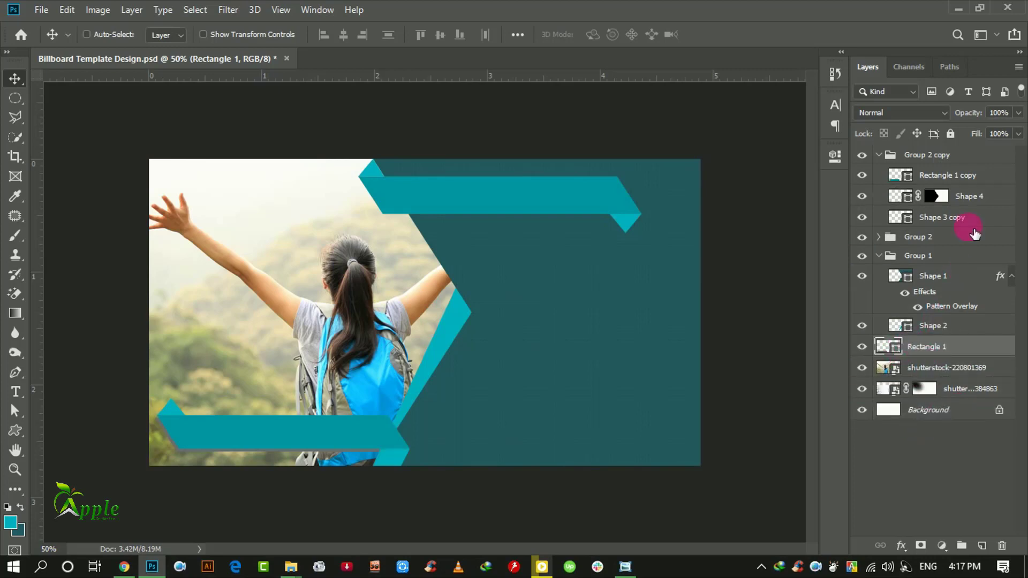
{"action": "double_click", "coordinate": [893, 351]}
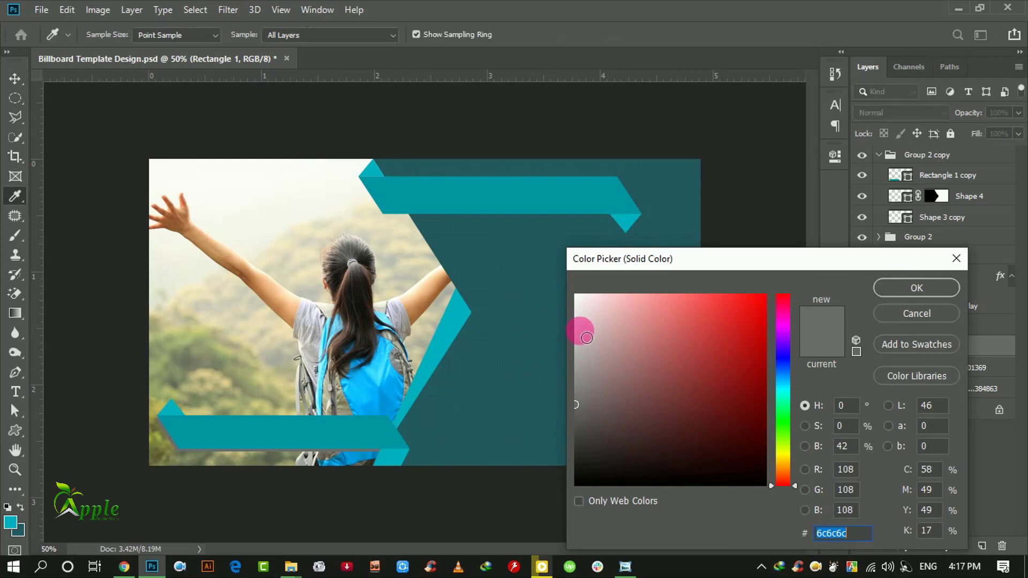
{"action": "left_click_drag", "start_coordinate": [583, 327], "coordinate": [571, 519]}
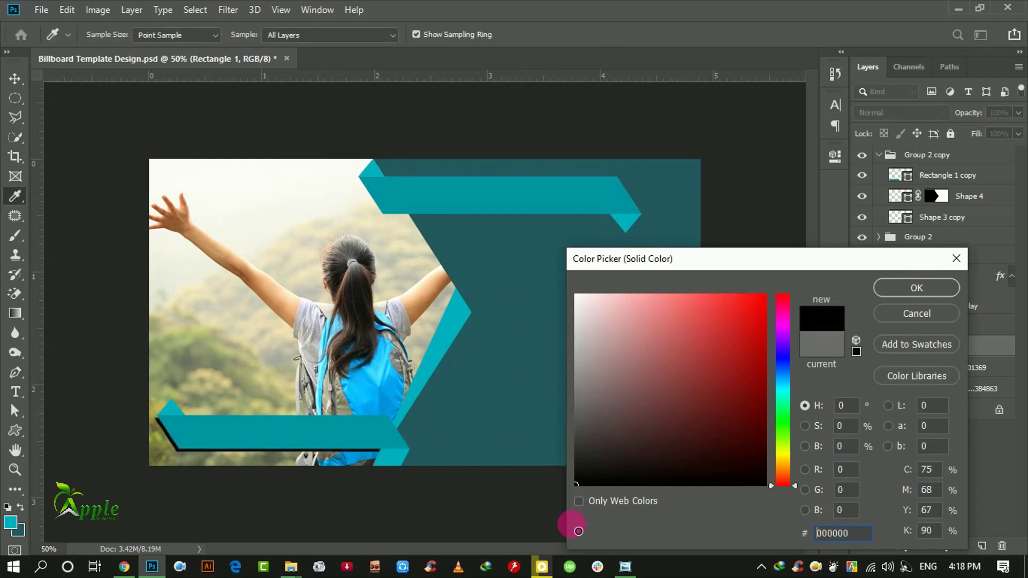
{"action": "left_click", "coordinate": [902, 313]}
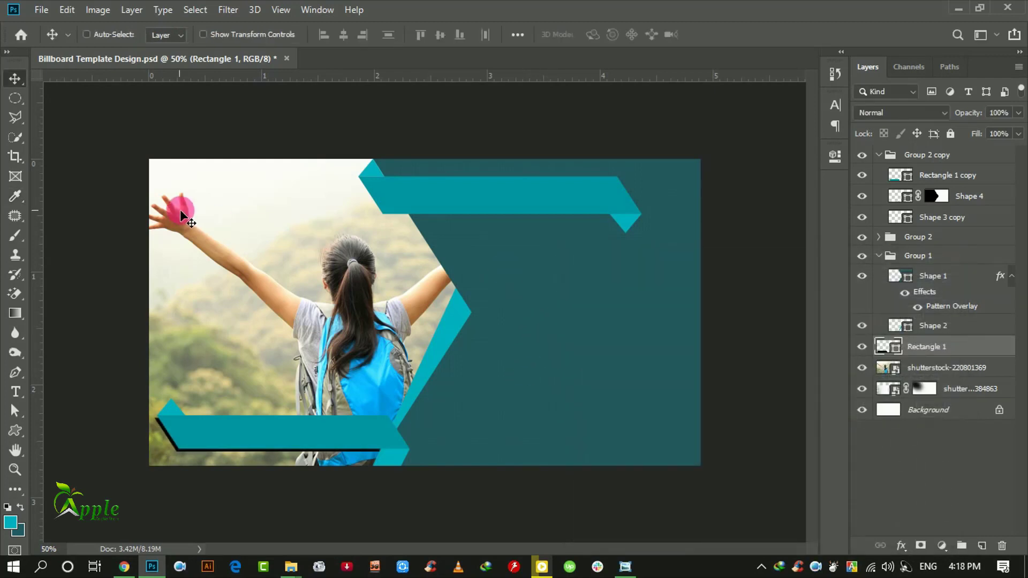
{"action": "left_click_drag", "start_coordinate": [1015, 119], "coordinate": [987, 130]}
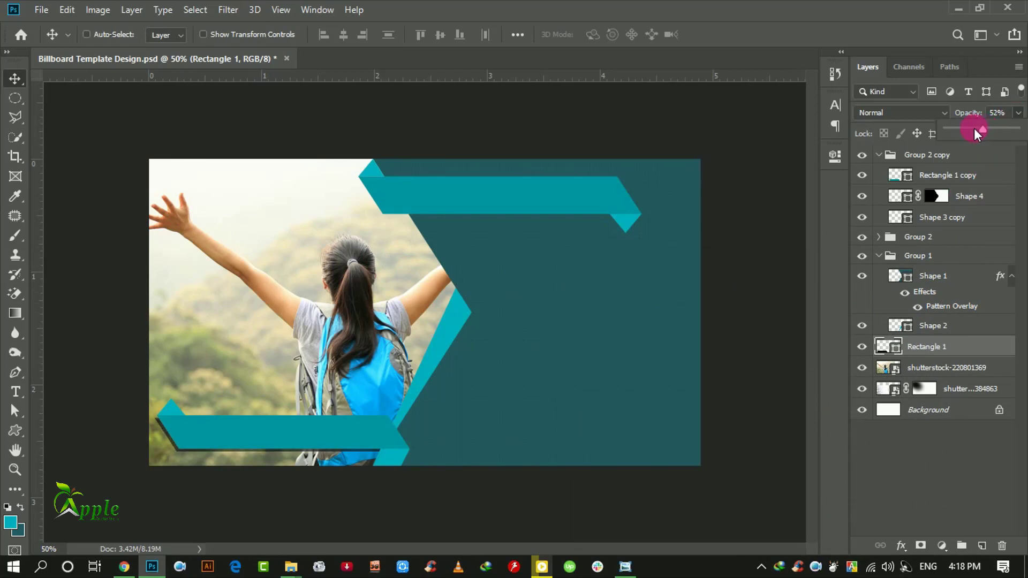
{"action": "key", "text": "ctrl+plus"}
{"action": "key", "text": "ctrl+plus"}
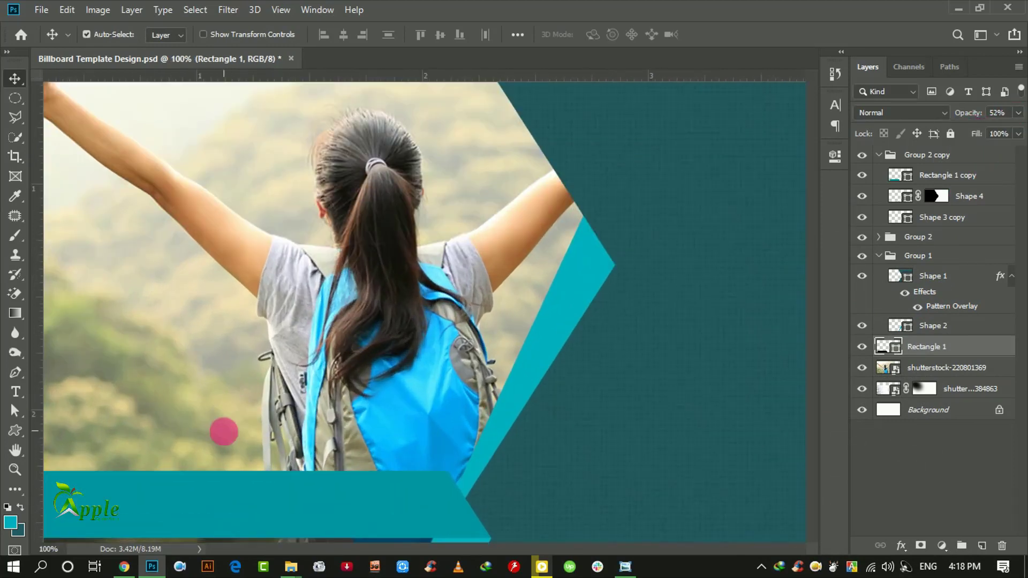
{"action": "mouse_move", "coordinate": [224, 431]}
{"action": "left_mouse_down"}
{"action": "mouse_move", "coordinate": [521, 272]}
{"action": "mouse_move", "coordinate": [460, 329]}
{"action": "left_mouse_up"}
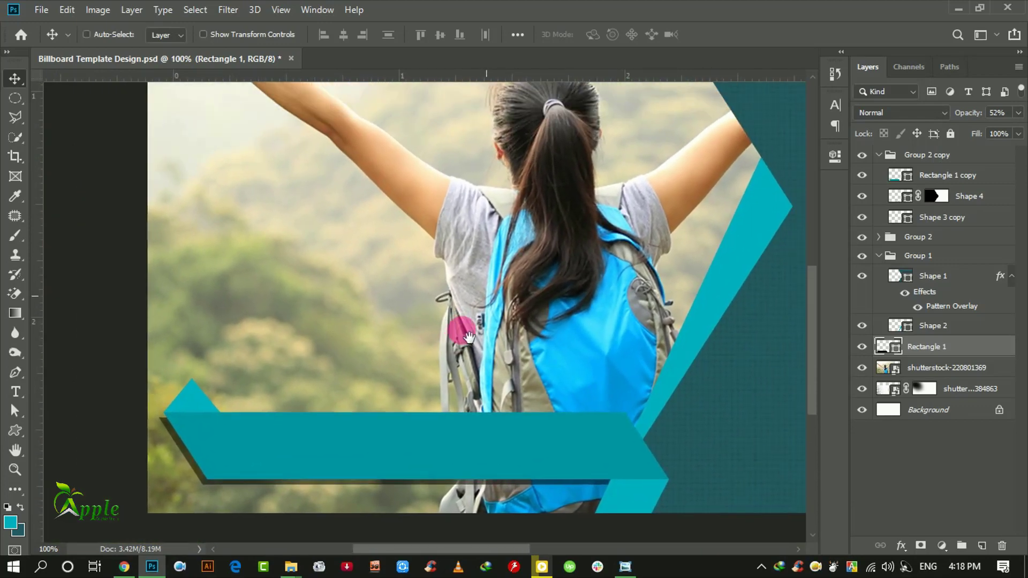
{"action": "key", "text": "ctrl+minus"}
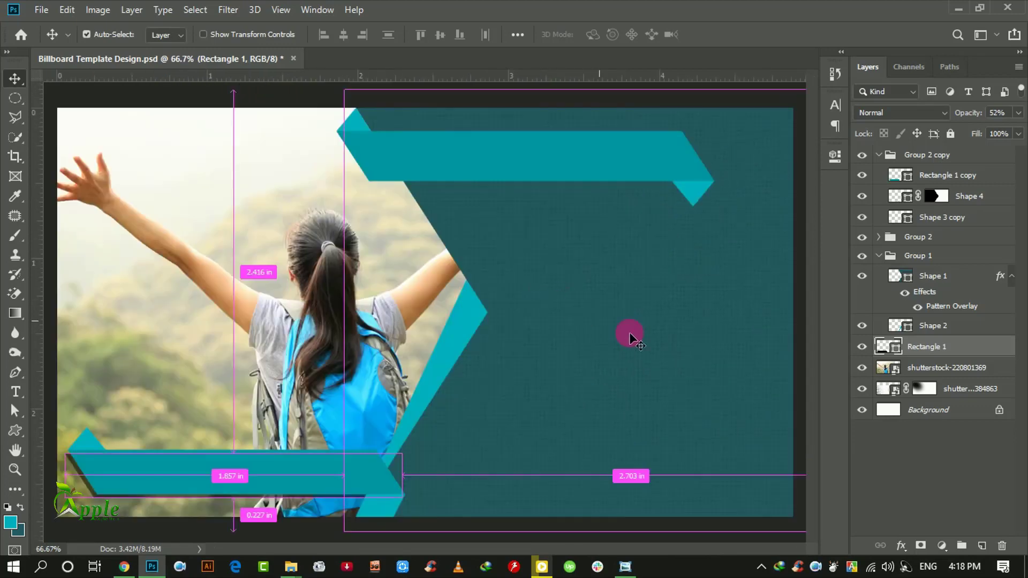
{"action": "left_click", "coordinate": [953, 397]}
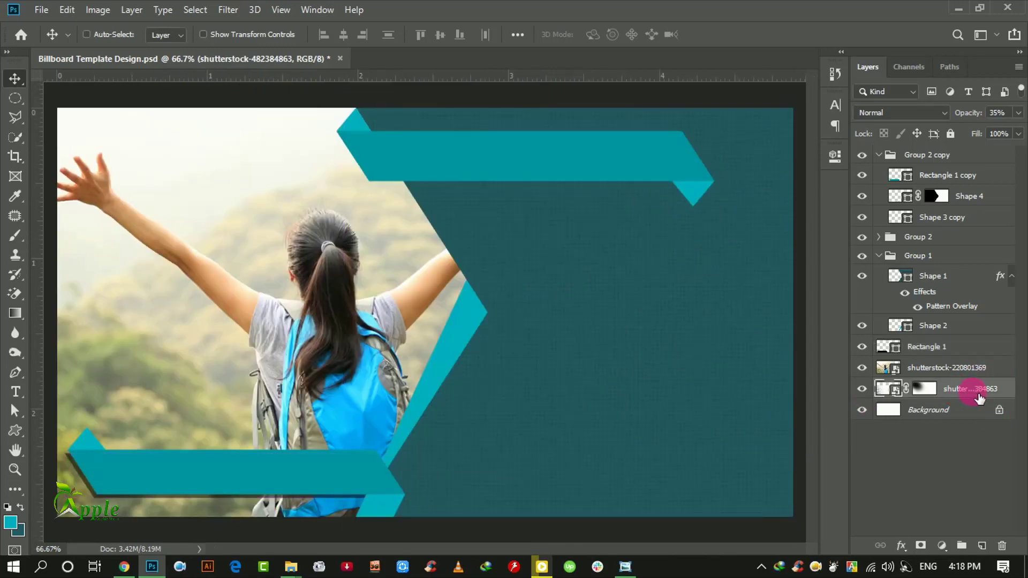
Place the triangle pattern above the hiker photo in Linear Burn and duplicate it.
{"action": "left_click_drag", "start_coordinate": [979, 399], "coordinate": [967, 369]}
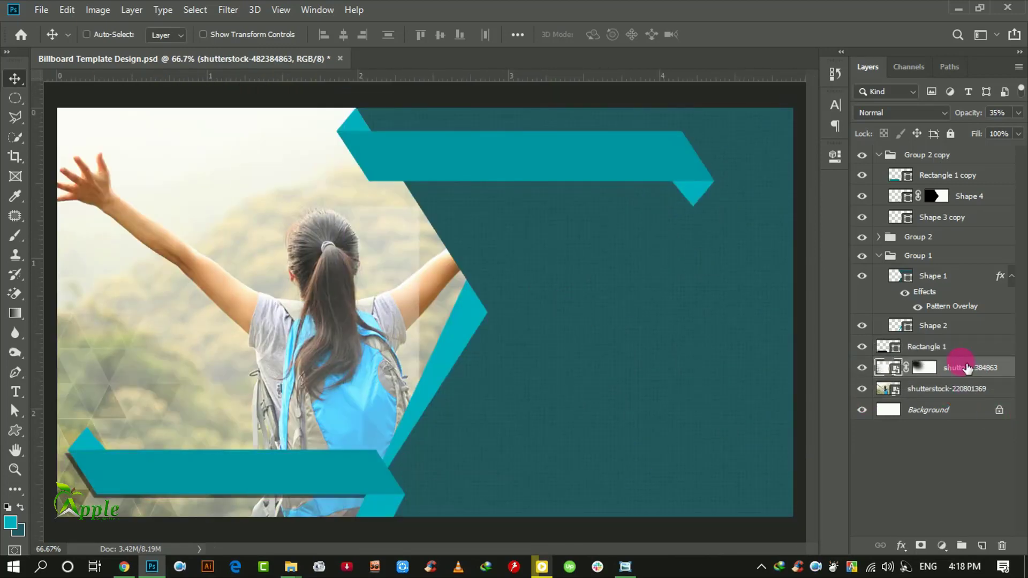
{"action": "left_click", "coordinate": [900, 112]}
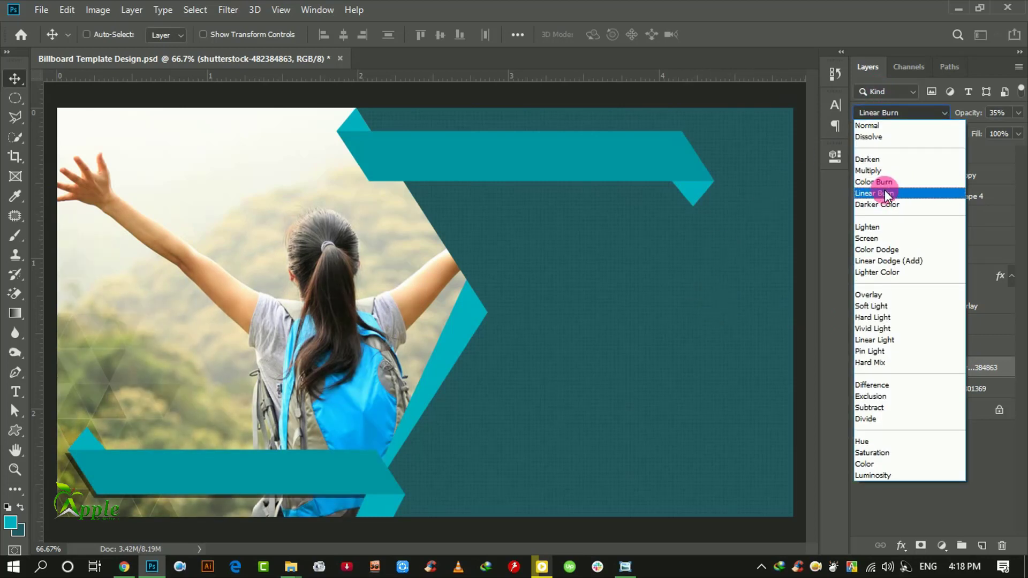
{"action": "left_click", "coordinate": [885, 193]}
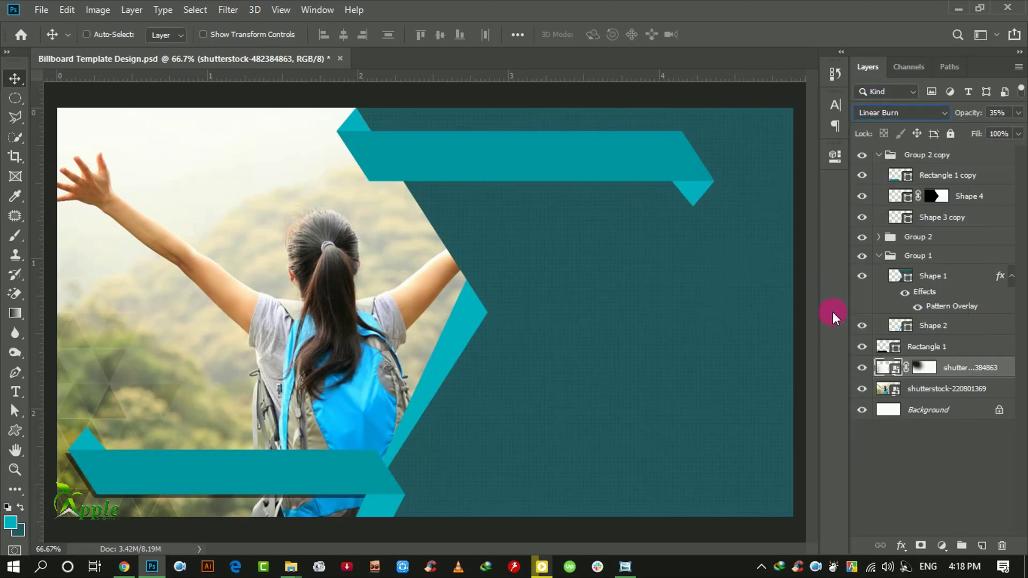
{"action": "left_click_drag", "start_coordinate": [985, 379], "coordinate": [982, 545]}
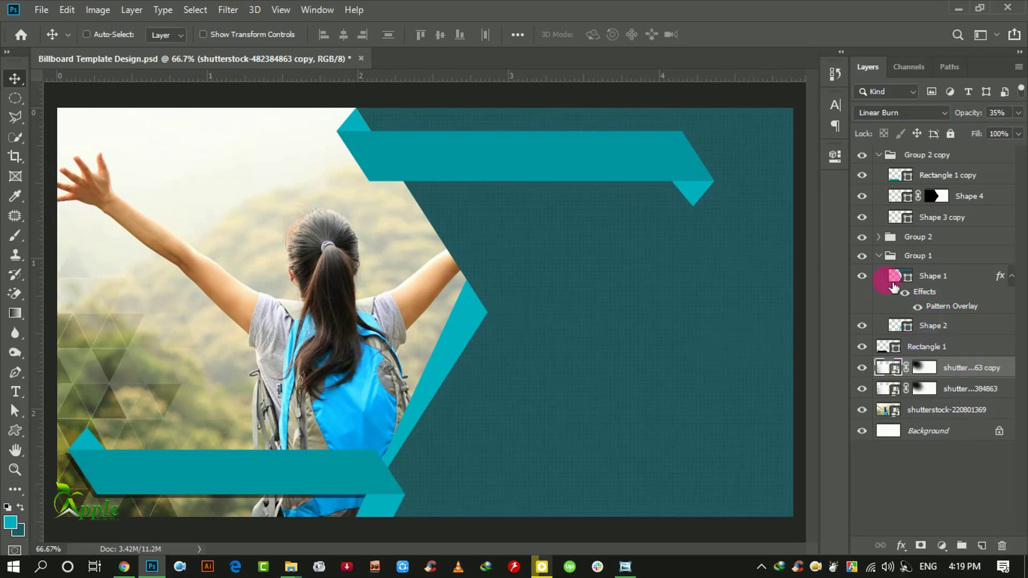
Group the Rectangle 1 shadow, both pattern layers and the hiker photo into Group 3.
{"action": "left_click", "coordinate": [884, 259]}
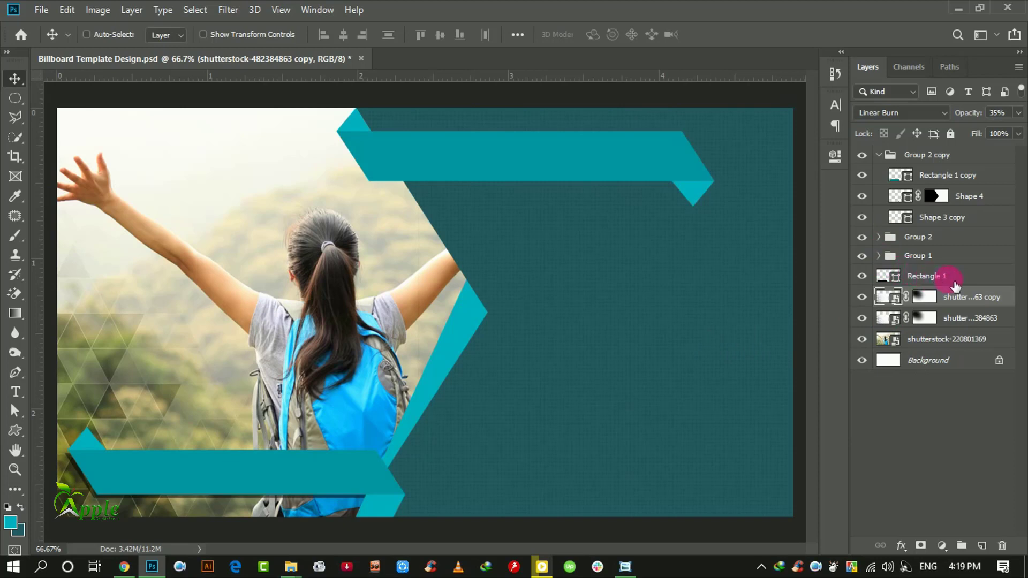
{"action": "left_click", "coordinate": [932, 277]}
{"action": "left_click", "coordinate": [962, 315], "text": "shift"}
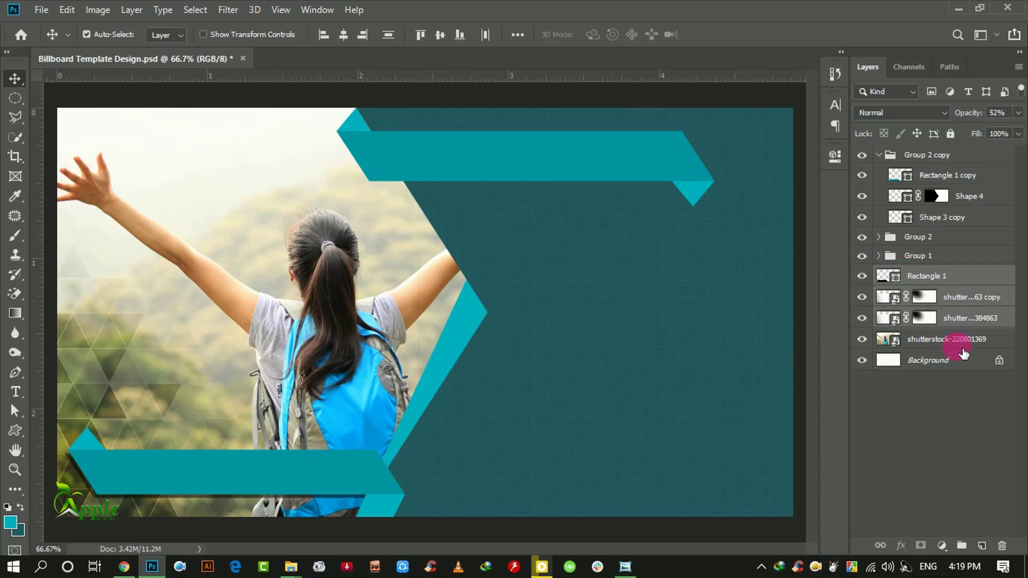
{"action": "left_click", "coordinate": [964, 346], "text": "shift"}
{"action": "left_click", "coordinate": [964, 547]}
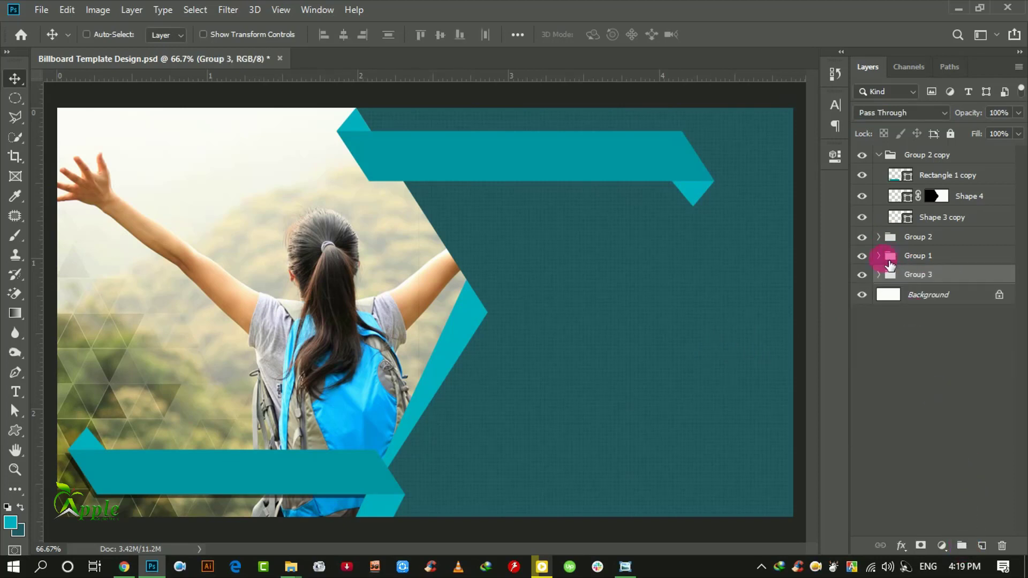
{"action": "left_click", "coordinate": [862, 274]}
{"action": "left_click", "coordinate": [879, 275]}
Brush the triangle pattern masks off the woman's raised arm using a 300 px brush.
{"action": "left_click", "coordinate": [903, 337]}
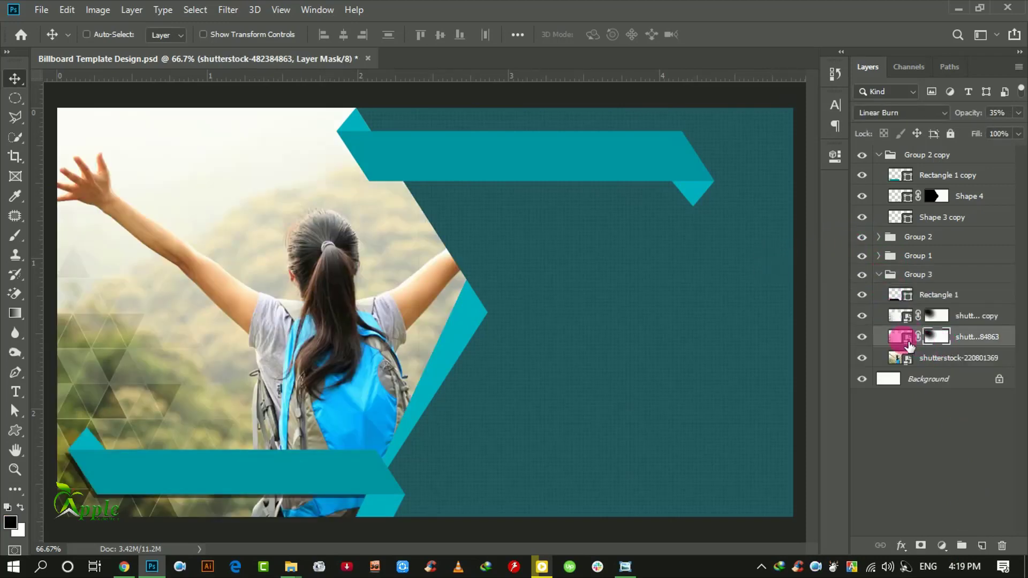
{"action": "left_click", "coordinate": [871, 337]}
{"action": "left_click", "coordinate": [871, 337]}
{"action": "left_click", "coordinate": [15, 237]}
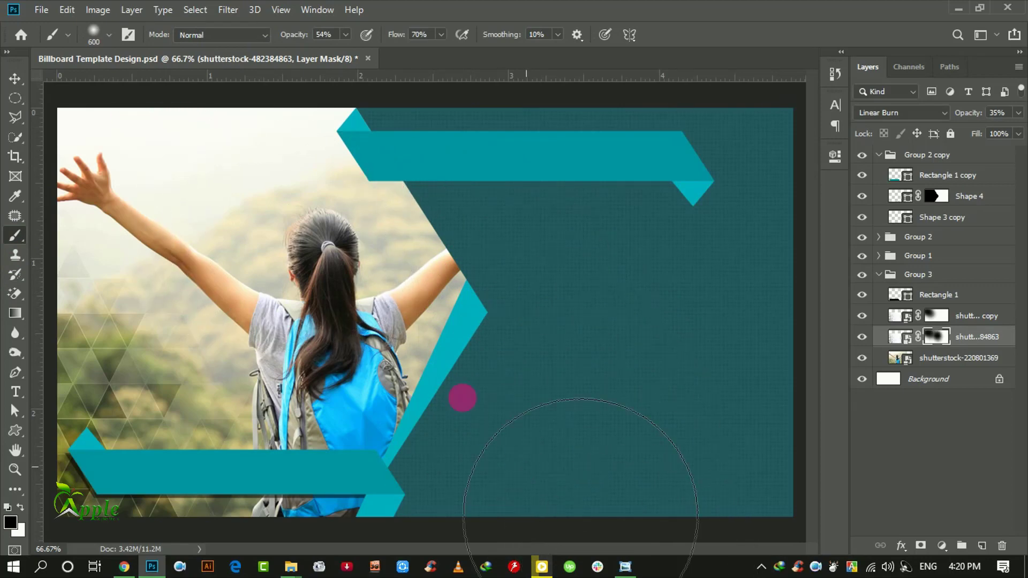
{"action": "scroll", "coordinate": [413, 252], "scroll_direction": "up", "scroll_amount": 2}
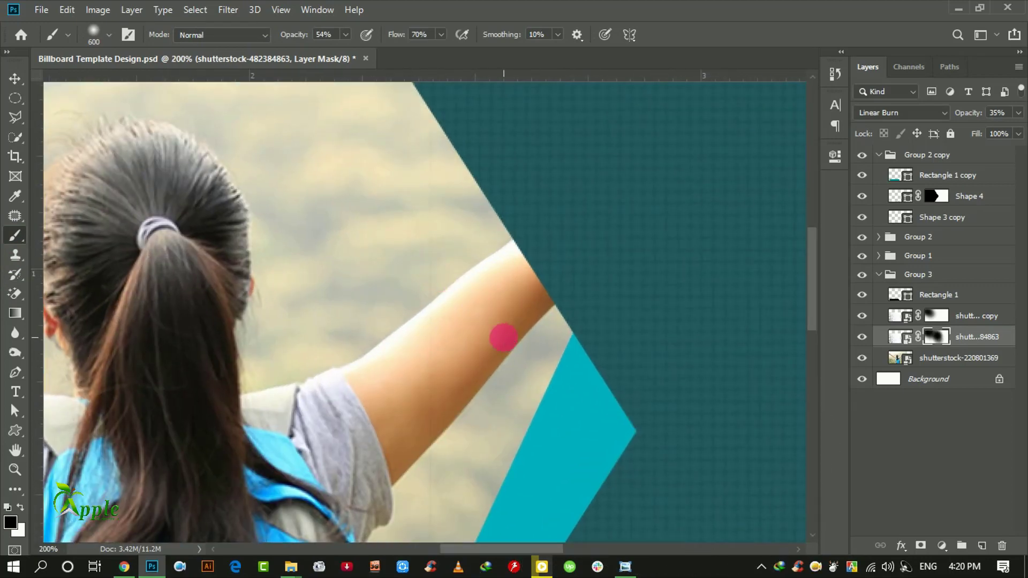
{"action": "key", "text": "bracketleft"}
{"action": "key", "text": "bracketleft"}
{"action": "key", "text": "bracketleft"}
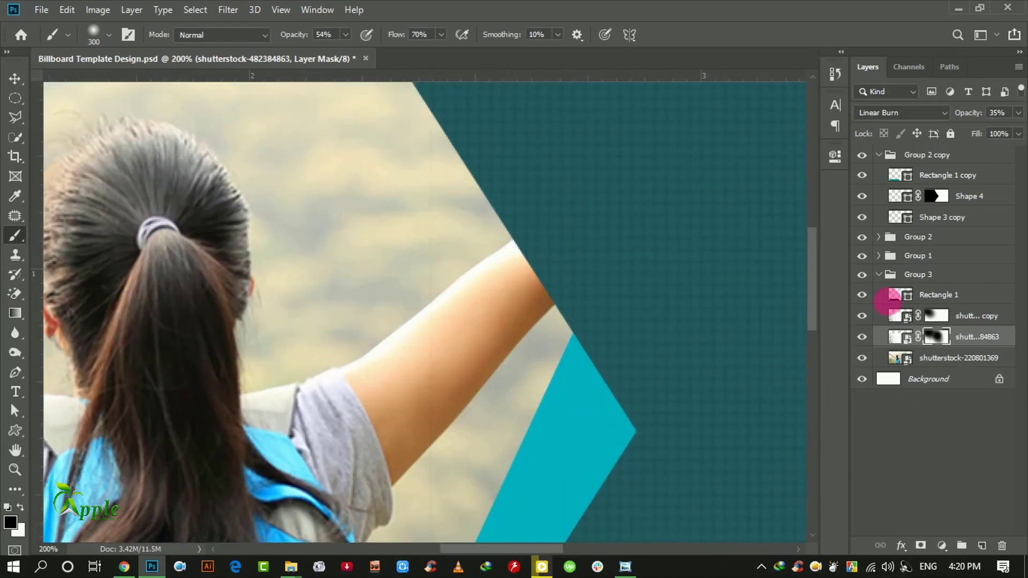
{"action": "left_click", "coordinate": [937, 316]}
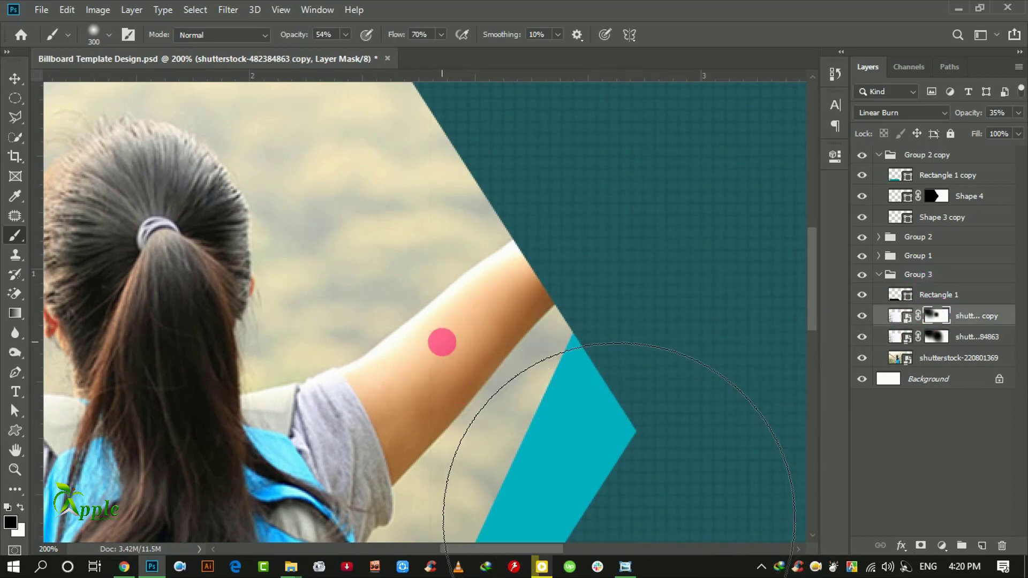
{"action": "key", "text": "ctrl+minus"}
{"action": "key", "text": "ctrl+minus"}
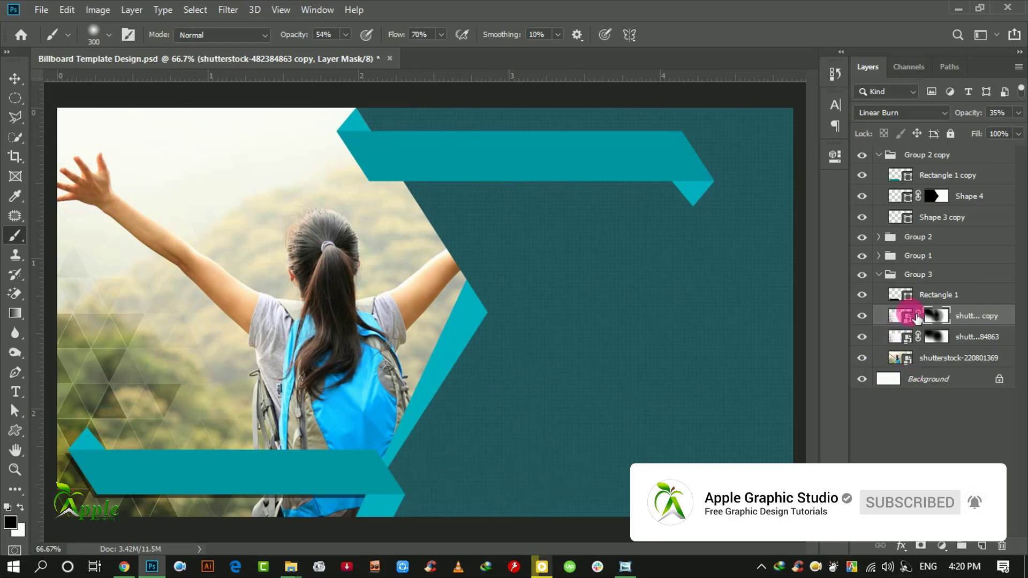
{"action": "left_click", "coordinate": [971, 336], "text": "shift"}
Group the two triangle pattern layers into Group 4 and toggle it to compare.
{"action": "key", "text": "ctrl+g"}
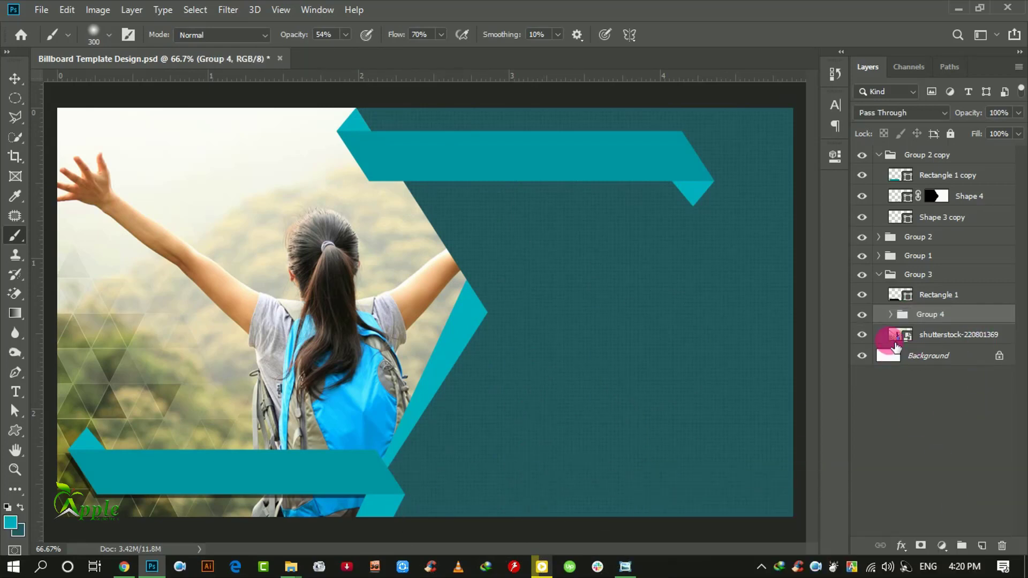
{"action": "left_click", "coordinate": [863, 316]}
{"action": "left_click", "coordinate": [863, 316]}
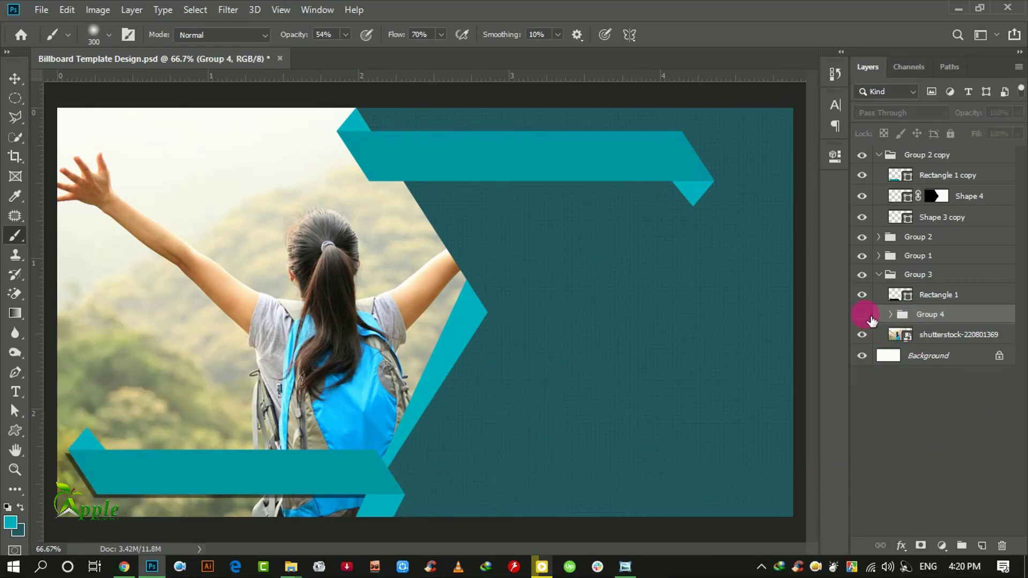
{"action": "left_click", "coordinate": [863, 316]}
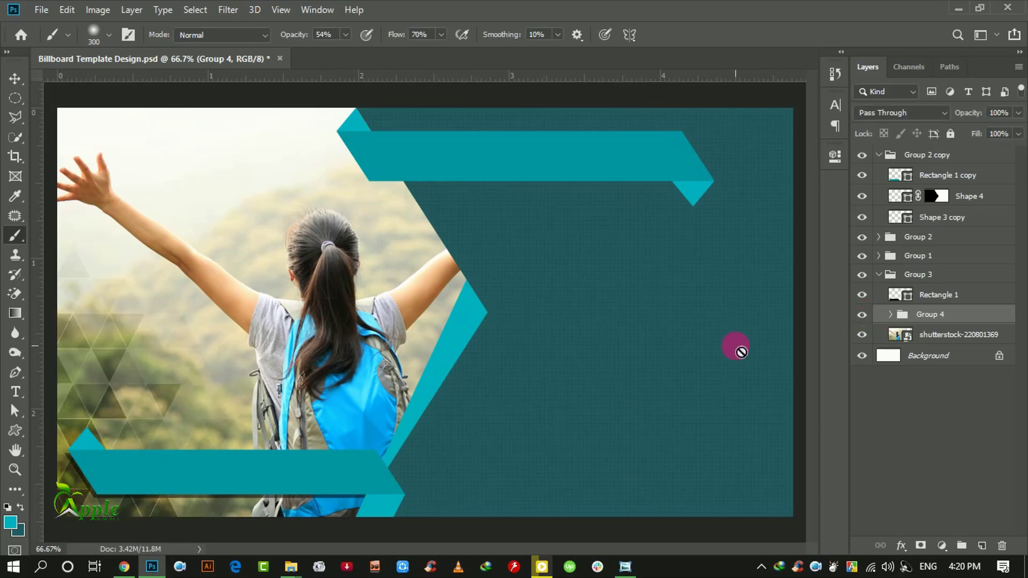
{"action": "left_click", "coordinate": [863, 315]}
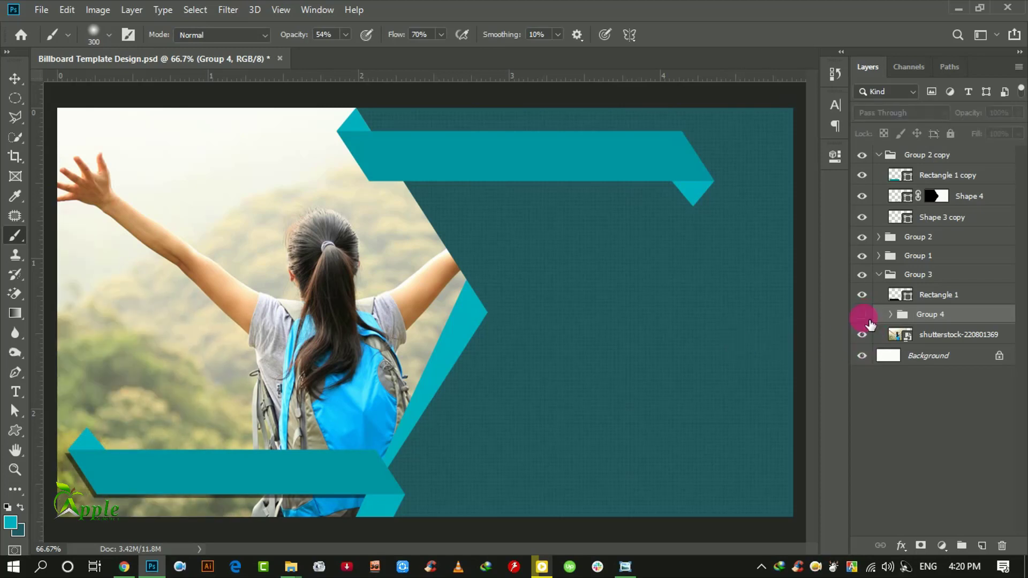
{"action": "left_click", "coordinate": [863, 315]}
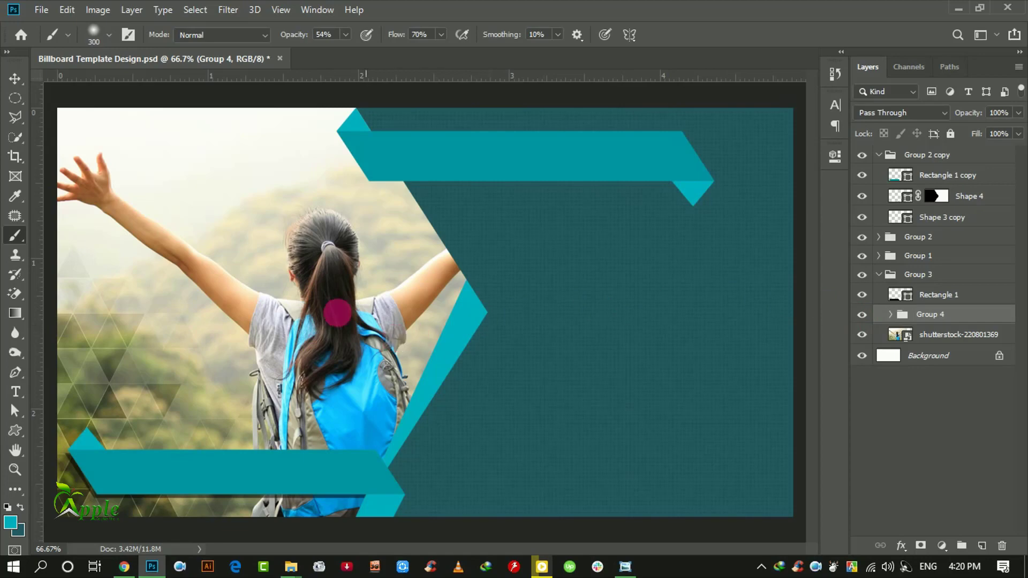
Free Transform Group 4 to about 77%, shrinking the pattern toward the lower left.
{"action": "left_click", "coordinate": [67, 10]}
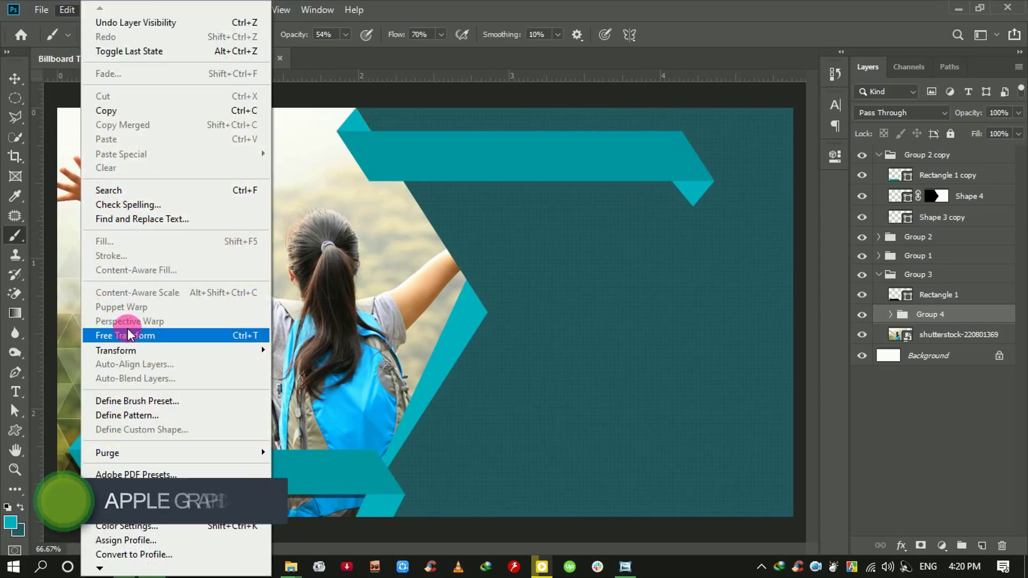
{"action": "left_click", "coordinate": [128, 336]}
{"action": "left_click_drag", "start_coordinate": [418, 209], "coordinate": [344, 284]}
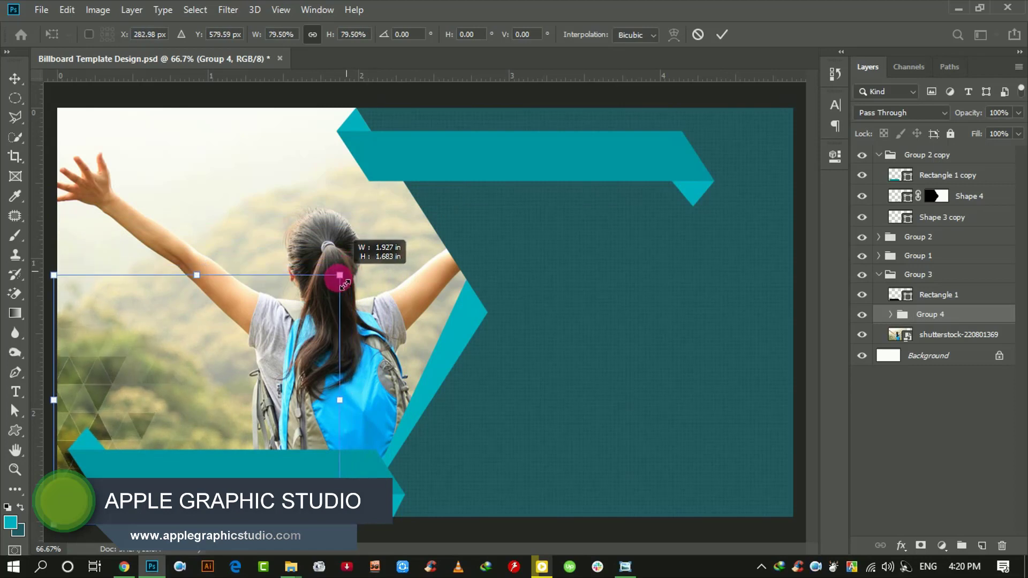
{"action": "left_click_drag", "start_coordinate": [345, 284], "coordinate": [336, 280]}
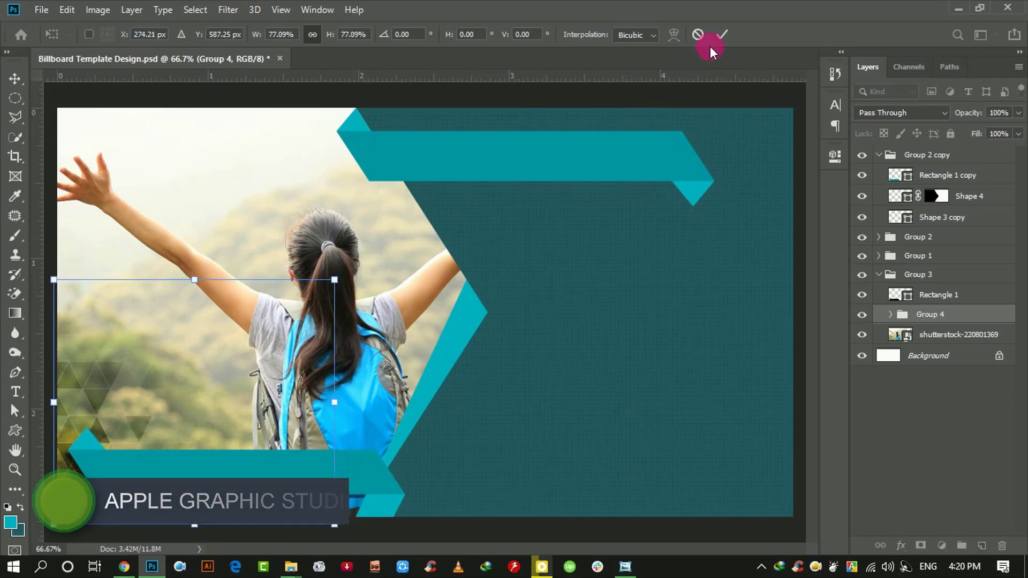
{"action": "left_click", "coordinate": [719, 38]}
{"action": "key", "text": "b"}
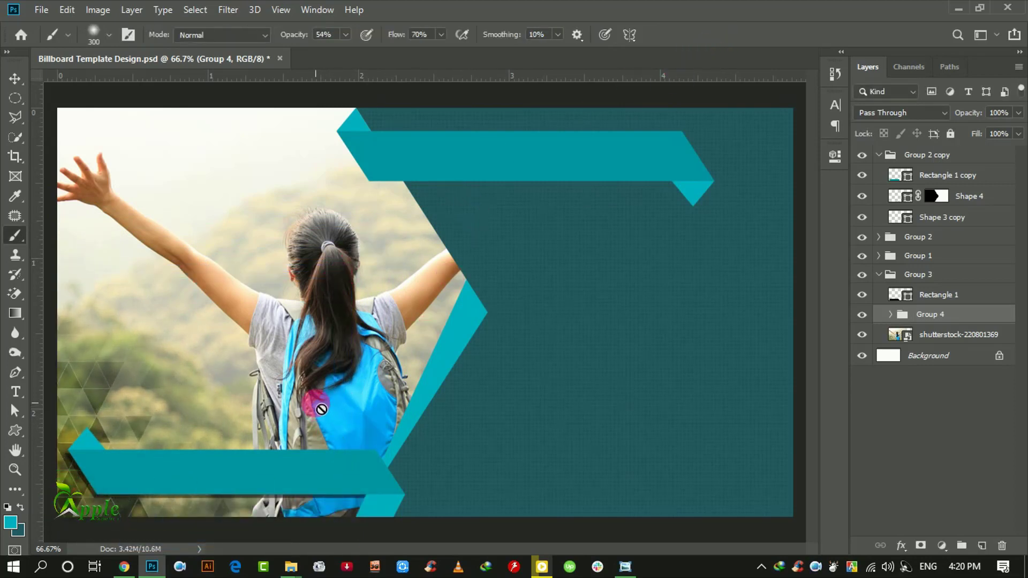
{"action": "key", "text": "ctrl+minus"}
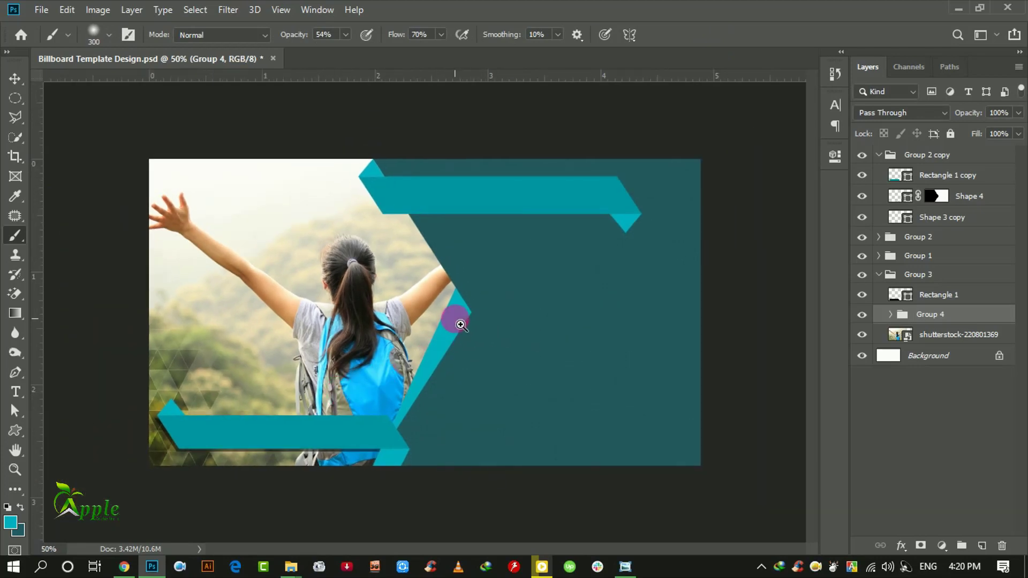
{"action": "key", "text": "ctrl+plus"}
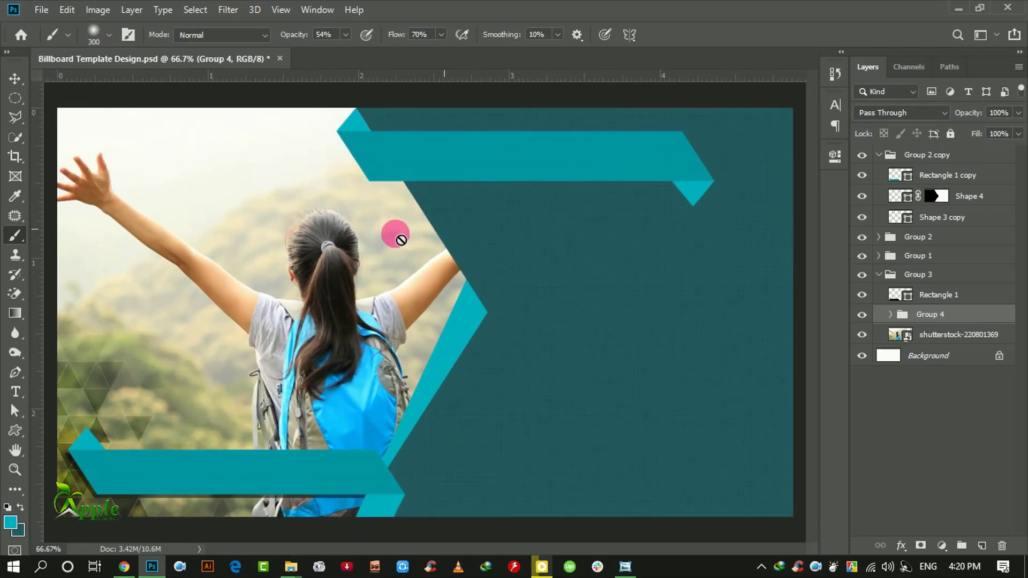
{"action": "left_click", "coordinate": [15, 80]}
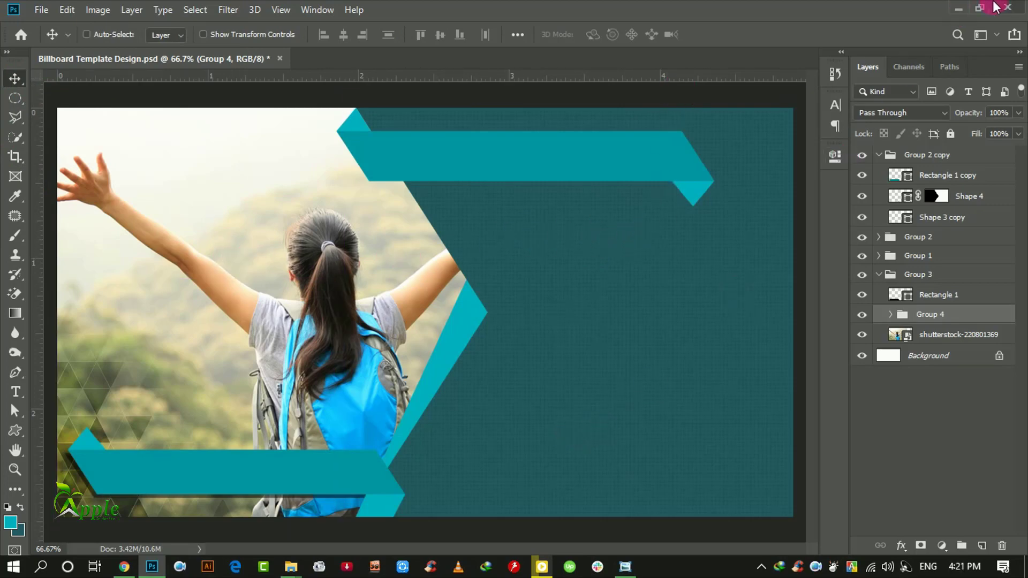
Place the Apple Graphic Studio logo file, scaled to about 17%, in the top-left corner.
{"action": "left_click", "coordinate": [959, 7]}
{"action": "mouse_move", "coordinate": [522, 142]}
{"action": "left_mouse_down"}
{"action": "mouse_move", "coordinate": [248, 515]}
{"action": "mouse_move", "coordinate": [217, 208]}
{"action": "left_mouse_up"}
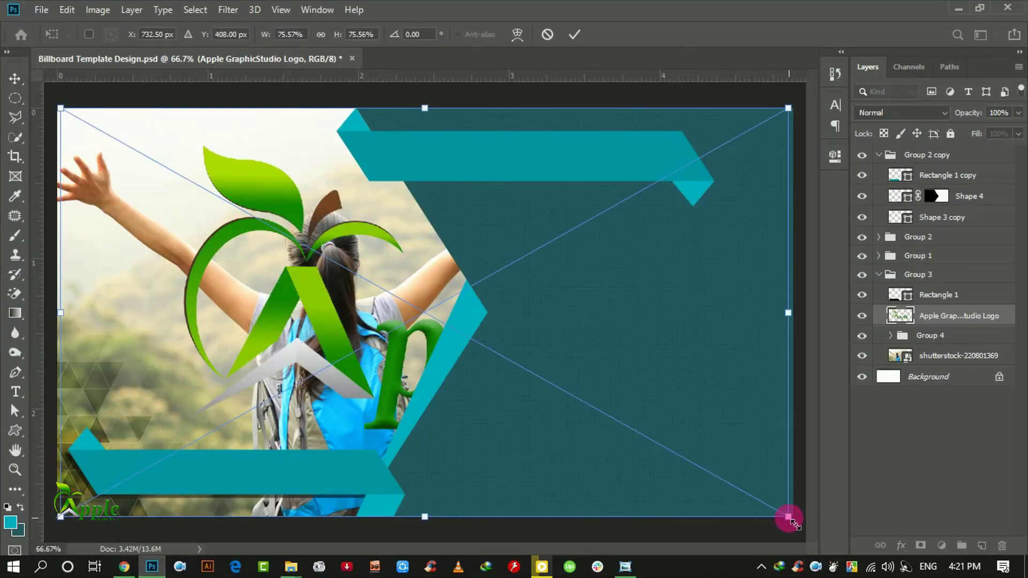
{"action": "mouse_move", "coordinate": [789, 519]}
{"action": "left_mouse_down"}
{"action": "mouse_move", "coordinate": [498, 362]}
{"action": "mouse_move", "coordinate": [305, 230]}
{"action": "mouse_move", "coordinate": [208, 183]}
{"action": "left_mouse_up"}
{"action": "left_click", "coordinate": [584, 31]}
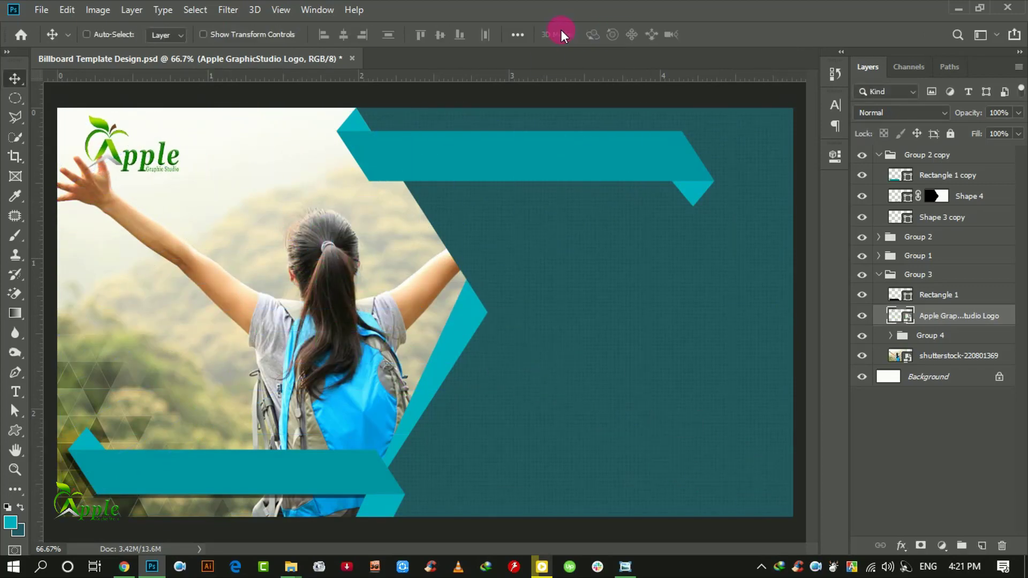
{"action": "left_click_drag", "start_coordinate": [244, 131], "coordinate": [284, 132]}
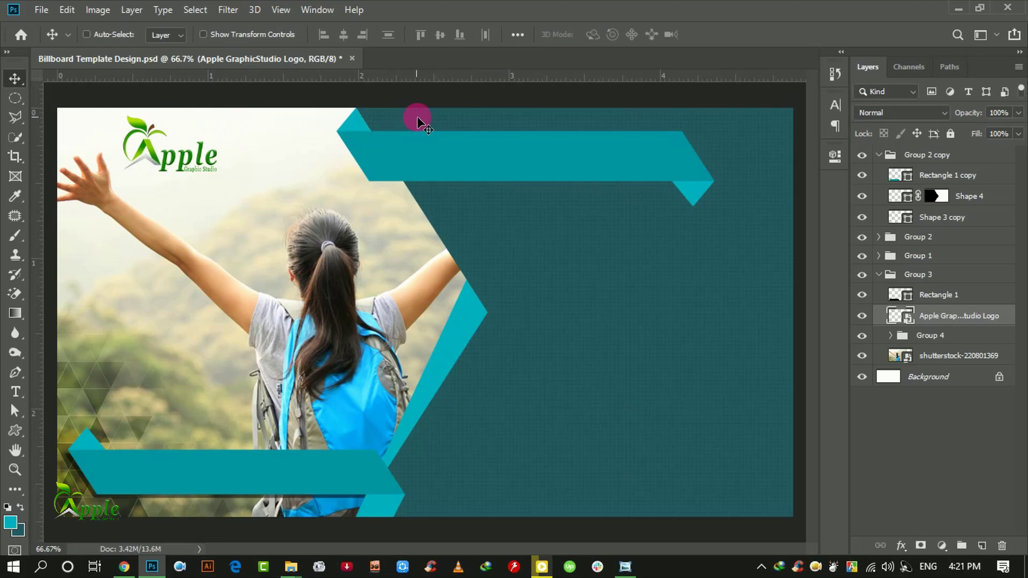
{"action": "key", "text": "Right"}
{"action": "key", "text": "Right"}
{"action": "key", "text": "Right"}
{"action": "key", "text": "Right"}
{"action": "key", "text": "Right"}
{"action": "key", "text": "Right"}
{"action": "key", "text": "Right"}
{"action": "key", "text": "Right"}
{"action": "key", "text": "Right"}
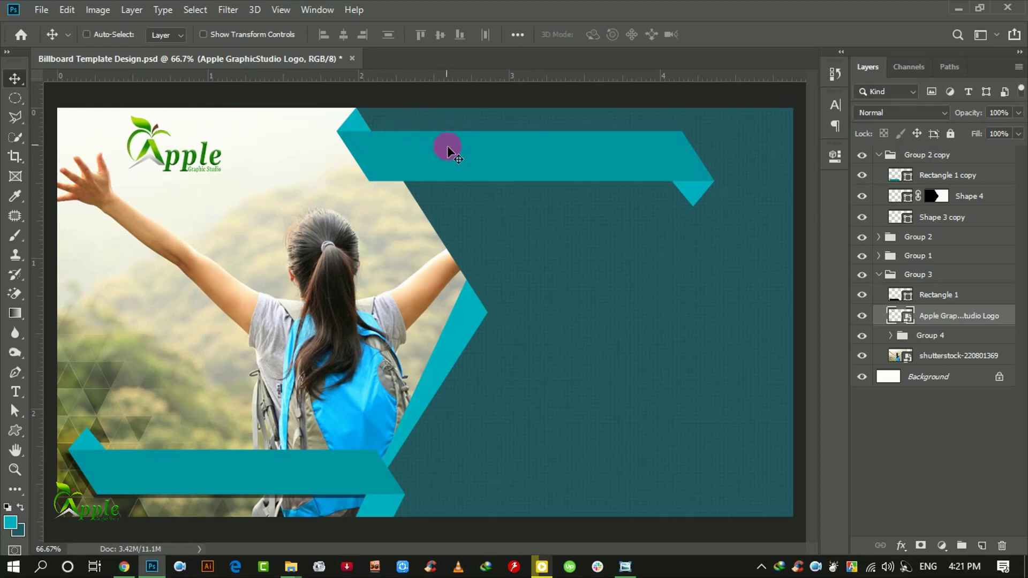
Enlarge the logo slightly and nudge it into its final top-left position.
{"action": "key", "text": "ctrl+t"}
{"action": "left_click_drag", "start_coordinate": [248, 184], "coordinate": [268, 199]}
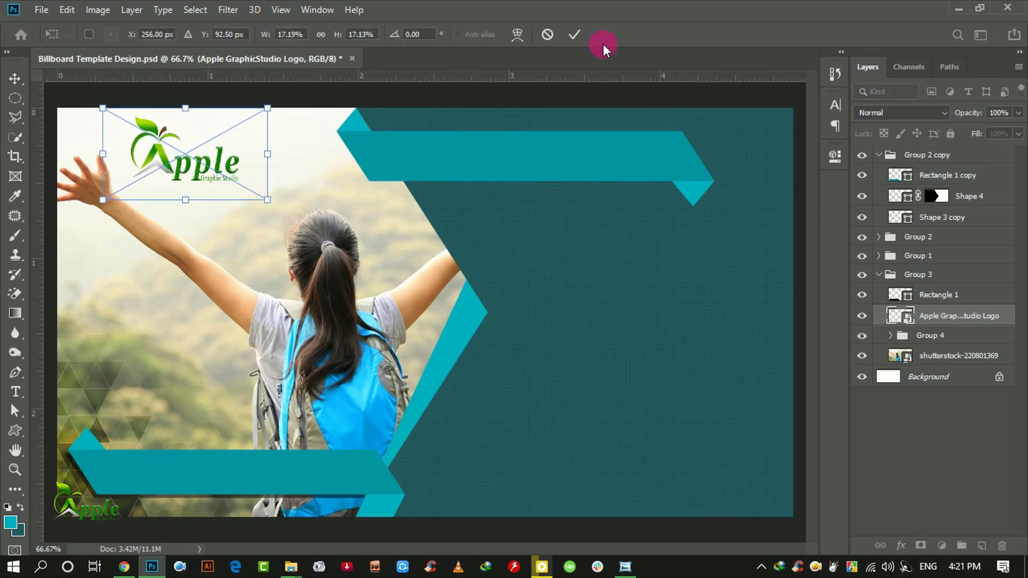
{"action": "left_click", "coordinate": [574, 34]}
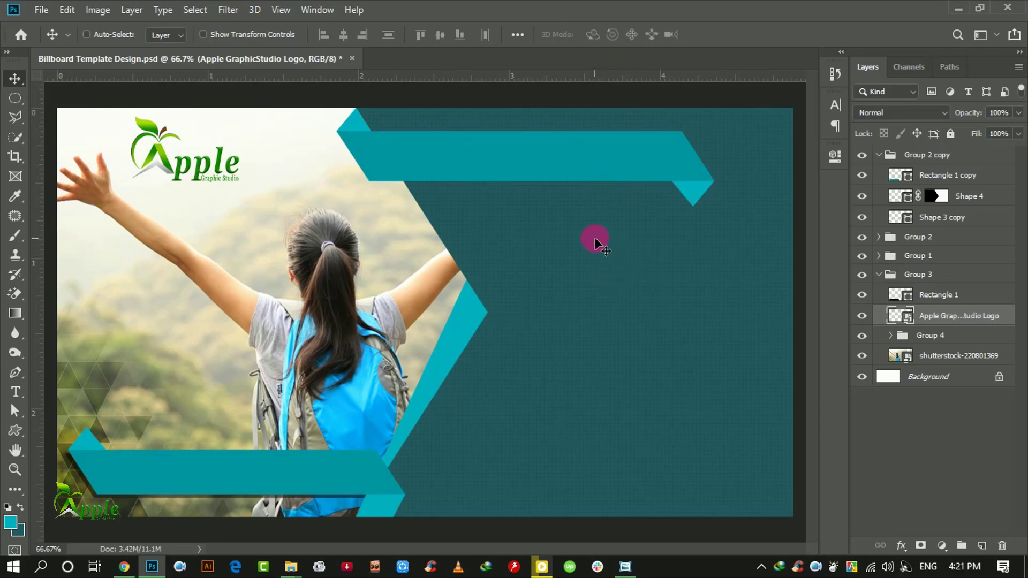
{"action": "key", "text": "Left"}
{"action": "key", "text": "Left"}
{"action": "key", "text": "Left"}
{"action": "key", "text": "Left"}
{"action": "key", "text": "Left"}
{"action": "key", "text": "Left"}
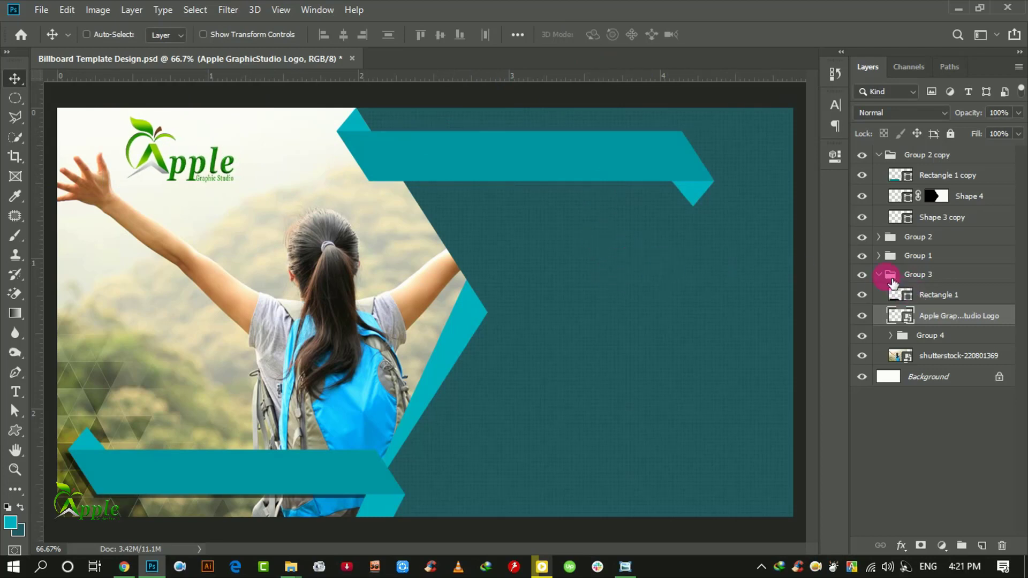
Group Group 2 copy, Group 2, Group 1 and Group 3 as 'Design Template', adding an empty layer above.
{"action": "left_click", "coordinate": [879, 274]}
{"action": "left_click", "coordinate": [890, 278]}
{"action": "left_click", "coordinate": [879, 155]}
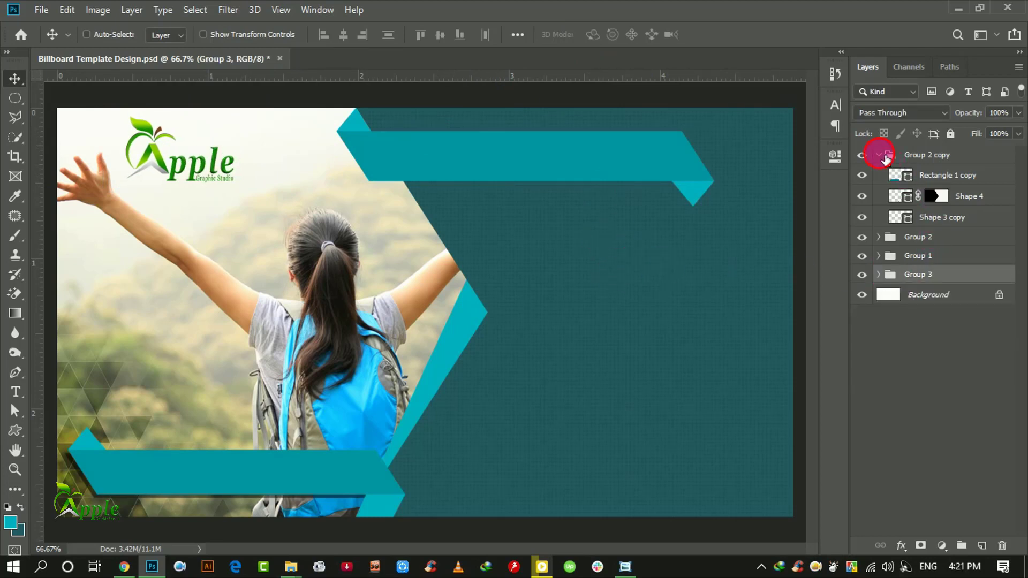
{"action": "left_click", "coordinate": [929, 161]}
{"action": "left_click", "coordinate": [771, 255]}
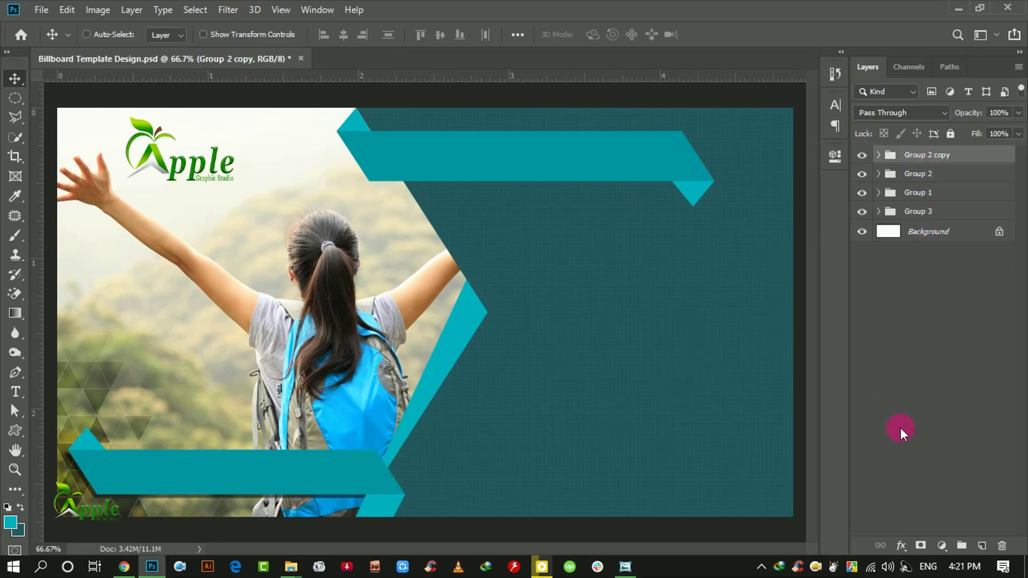
{"action": "left_click", "coordinate": [943, 179], "text": "ctrl"}
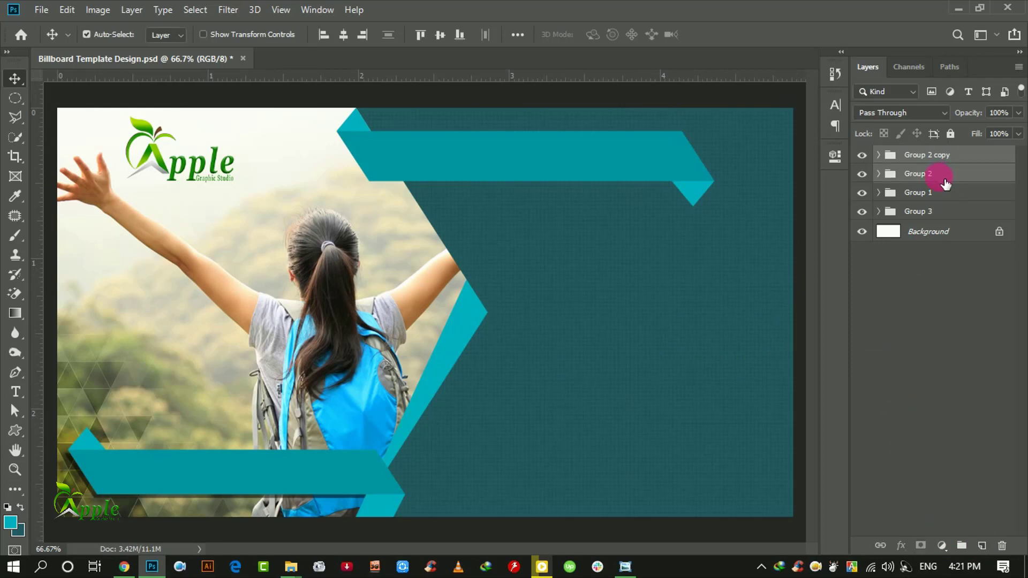
{"action": "left_click", "coordinate": [943, 212], "text": "ctrl"}
{"action": "left_click", "coordinate": [961, 546]}
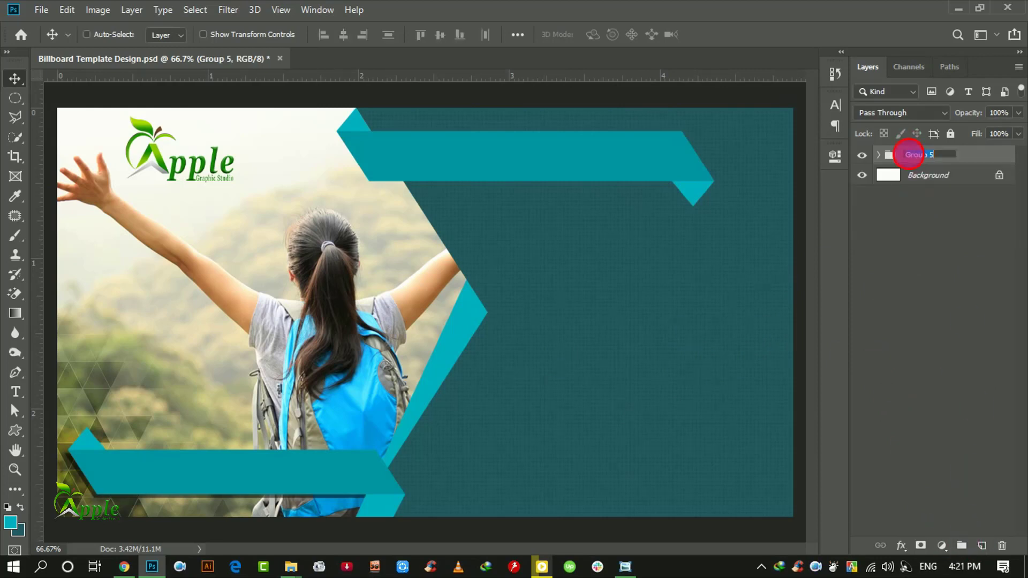
{"action": "type", "text": "Design Templat"}
{"action": "type", "text": "emplat"}
{"action": "key", "text": "Return"}
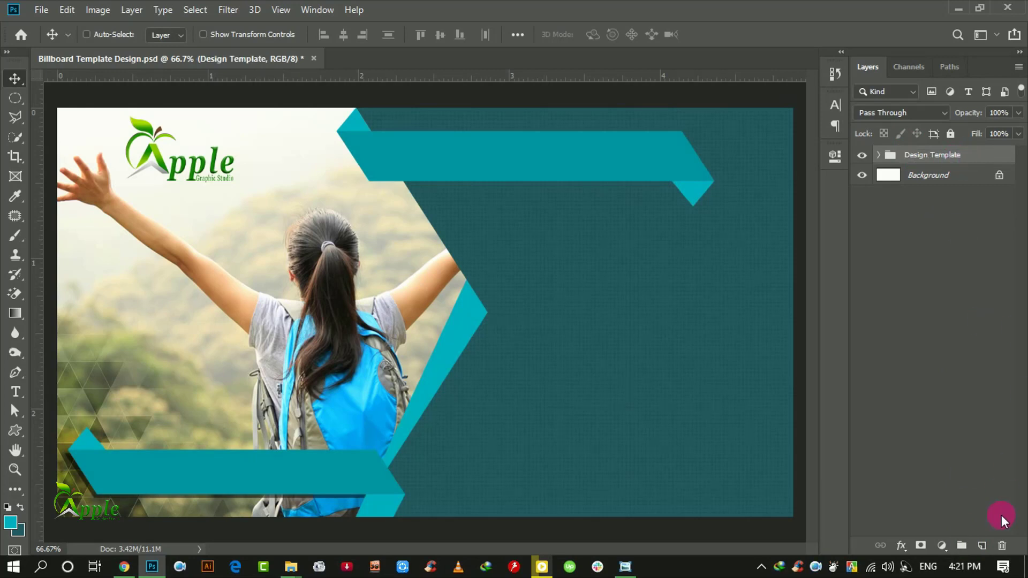
{"action": "left_click", "coordinate": [983, 545]}
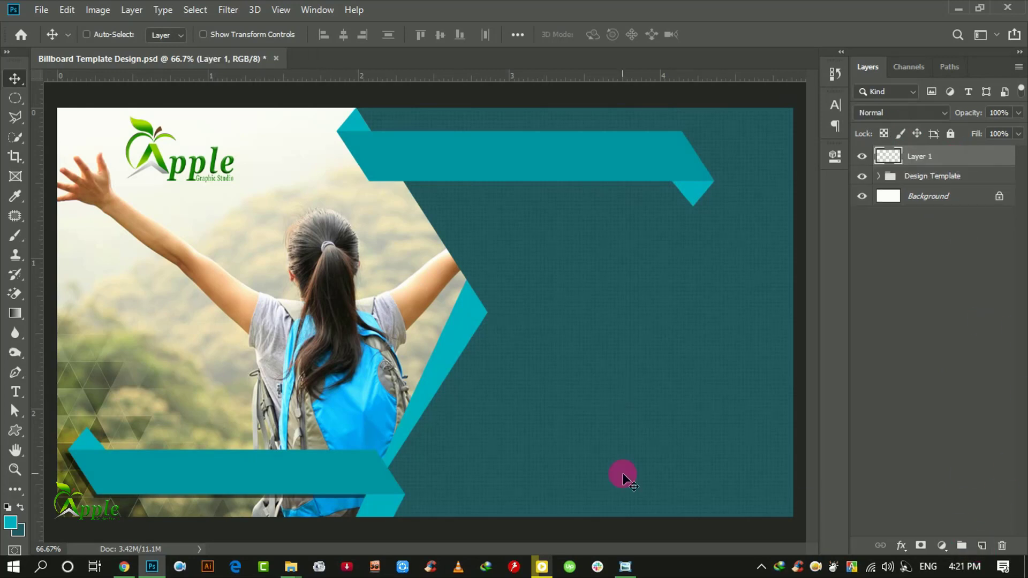
Type the headline 'Fly New' as a text layer on the upper teal ribbon.
{"action": "left_click", "coordinate": [15, 392]}
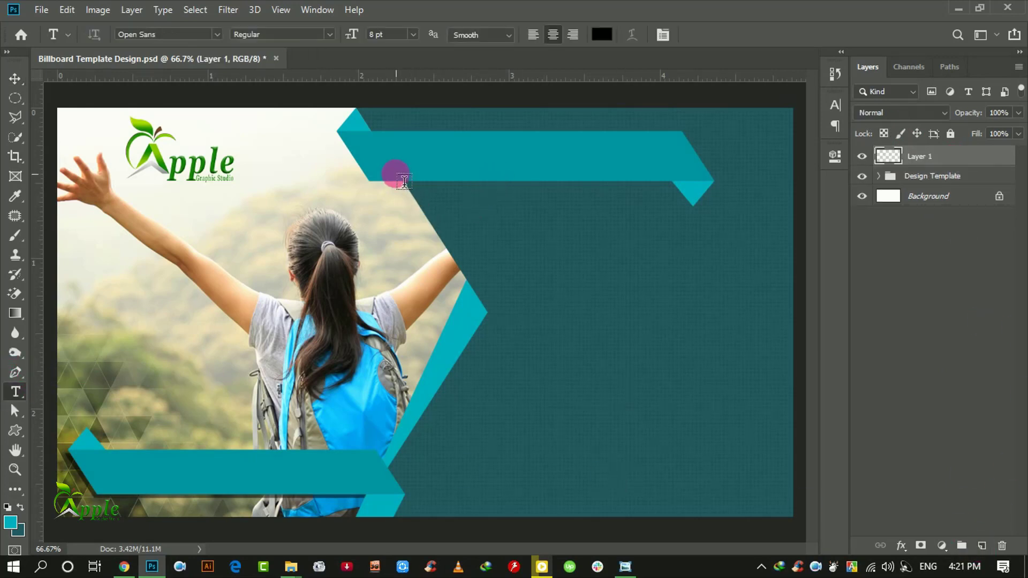
{"action": "left_click", "coordinate": [443, 170]}
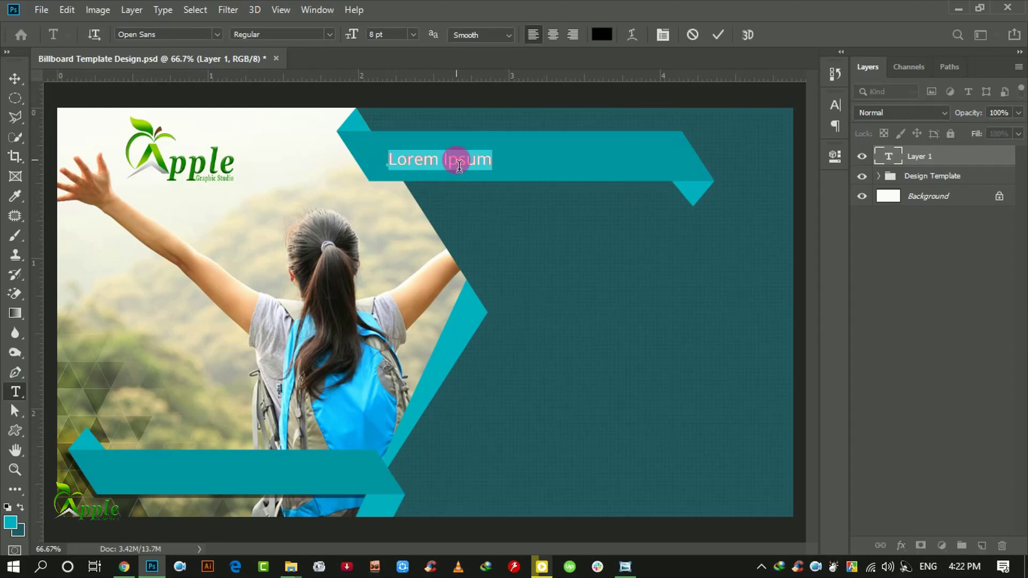
{"action": "type", "text": "Fly"}
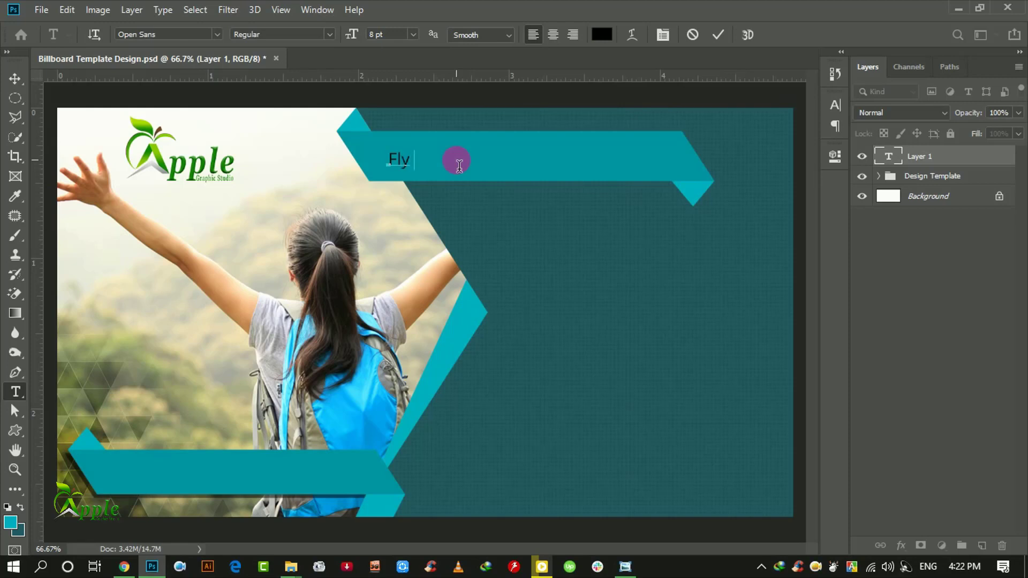
{"action": "type", "text": " New York gor"}
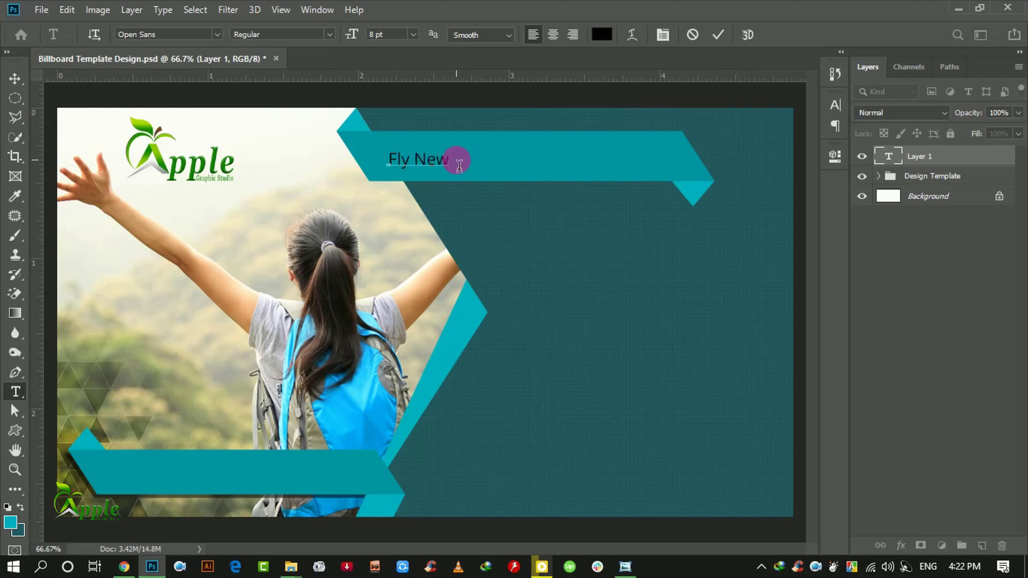
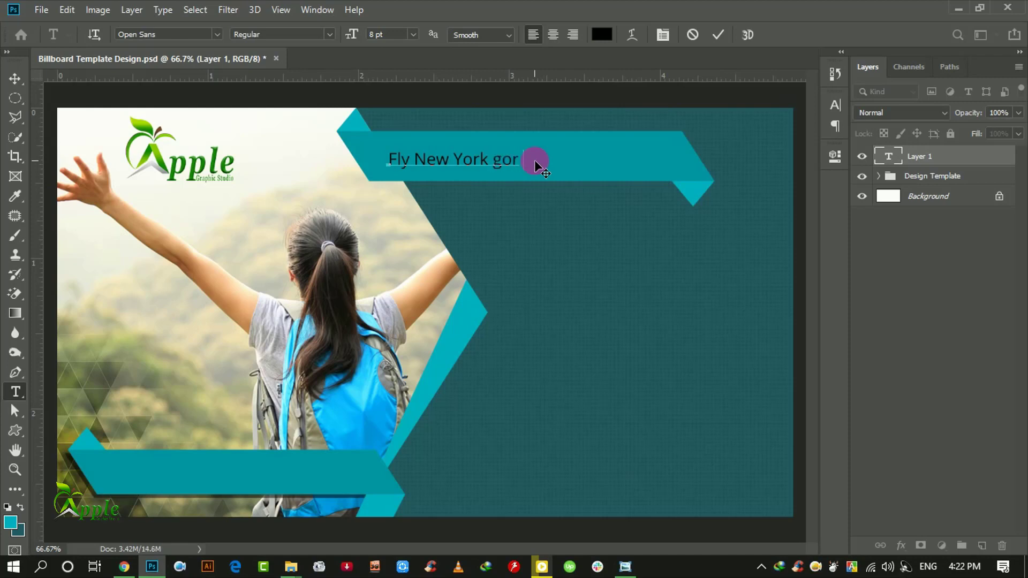
Delete the mistyped letters and commit the headline 'Fly New York for 5 Days!'.
{"action": "key", "text": "BackSpace"}
{"action": "key", "text": "BackSpace"}
{"action": "key", "text": "BackSpace"}
{"action": "type", "text": "for 5 Days!"}
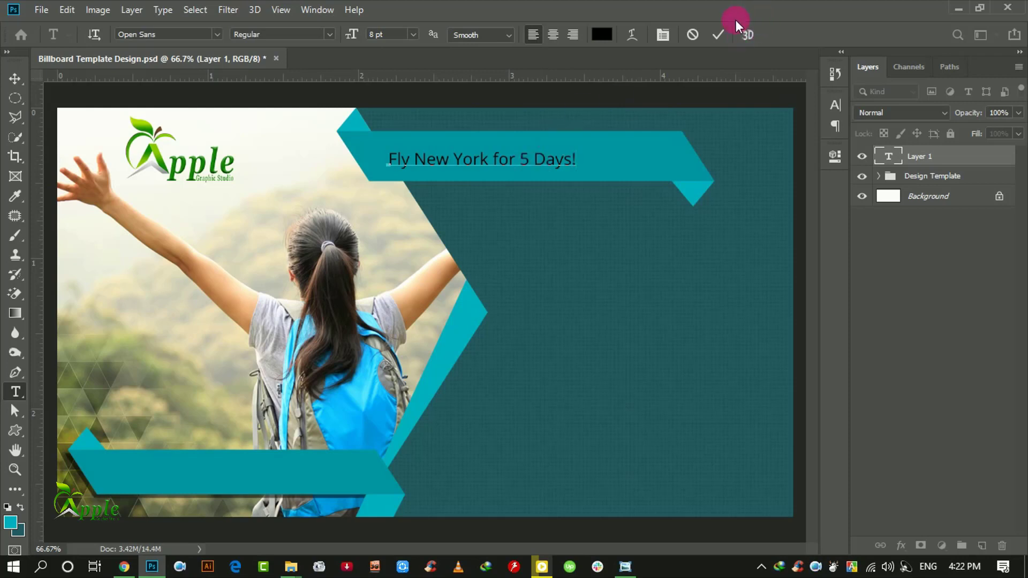
{"action": "left_click", "coordinate": [718, 35]}
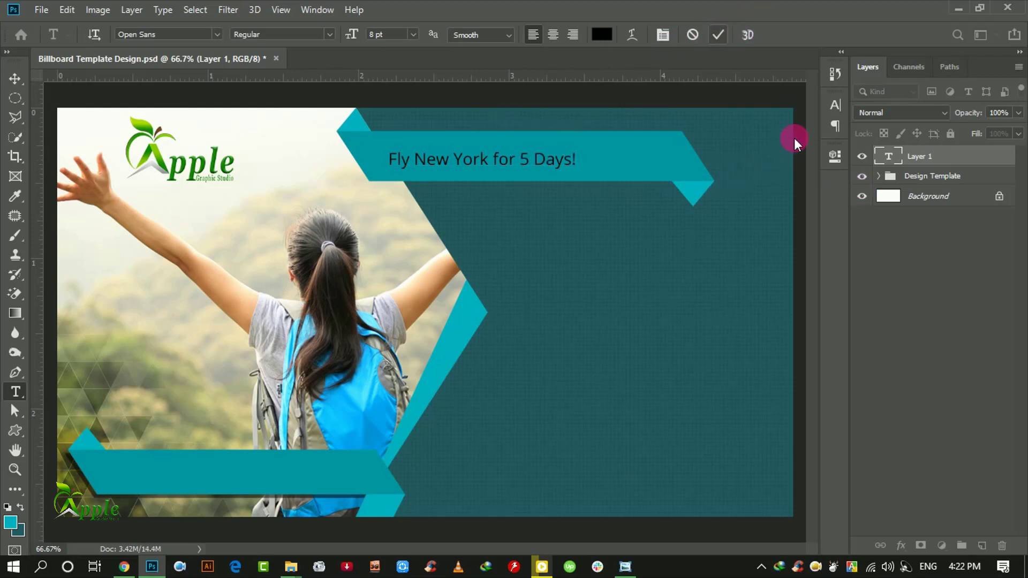
Set the headline font size to 15 pt in the Character panel.
{"action": "left_click", "coordinate": [834, 105]}
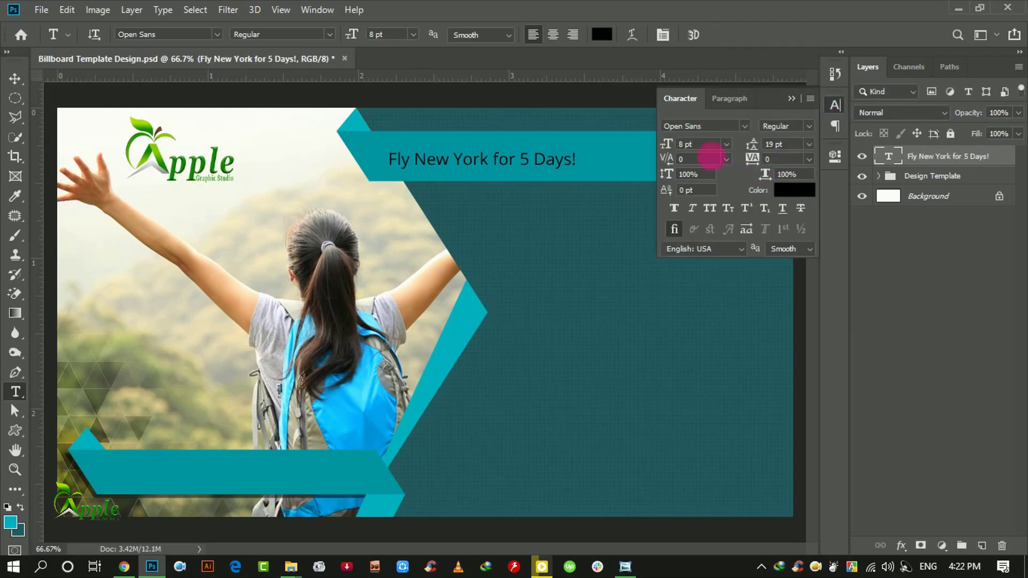
{"action": "double_click", "coordinate": [682, 145]}
{"action": "type", "text": "10"}
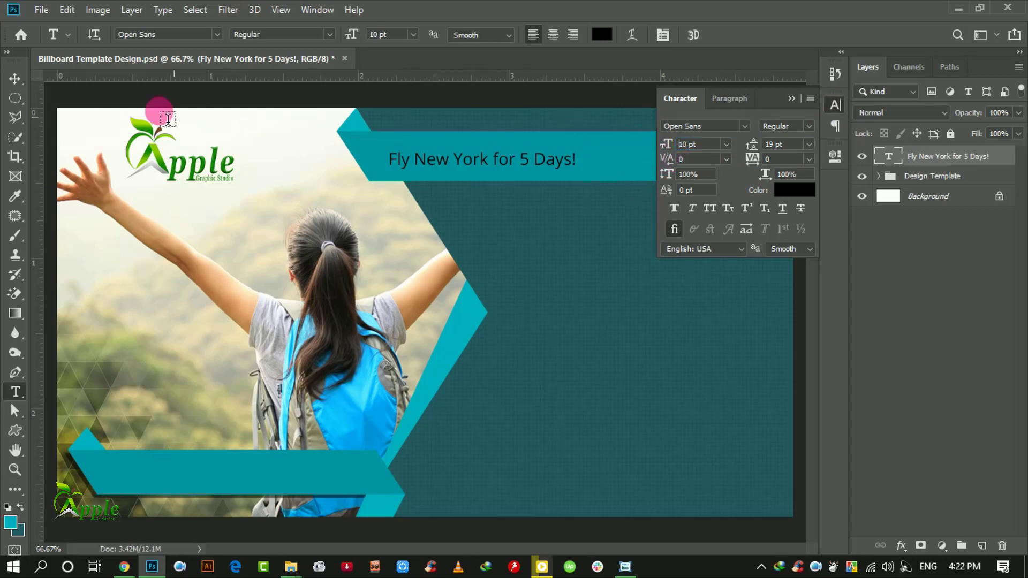
{"action": "key", "text": "Return"}
{"action": "left_click", "coordinate": [13, 79]}
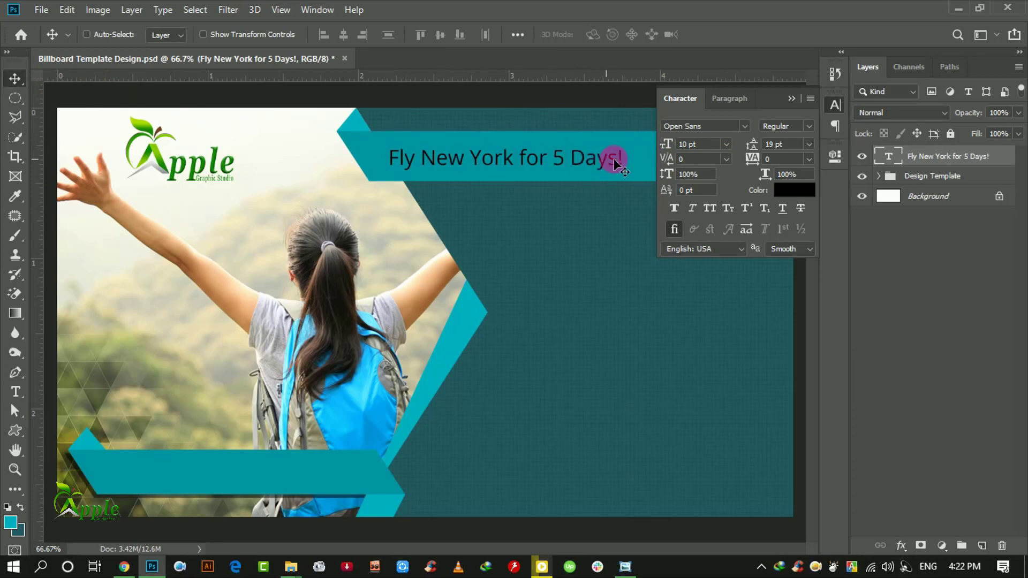
{"action": "left_click", "coordinate": [692, 154]}
{"action": "type", "text": "15"}
{"action": "key", "text": "Return"}
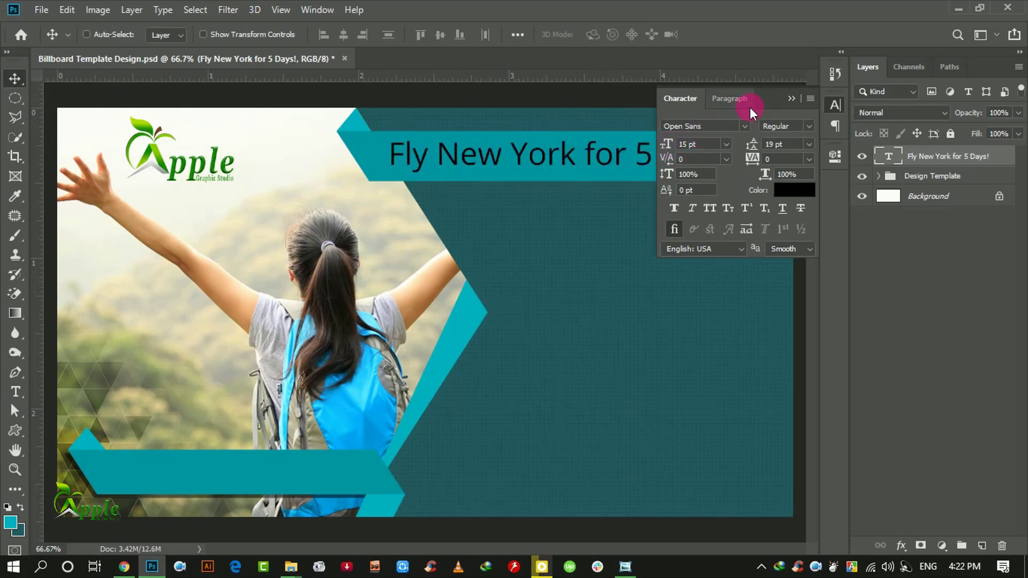
{"action": "left_click", "coordinate": [792, 98]}
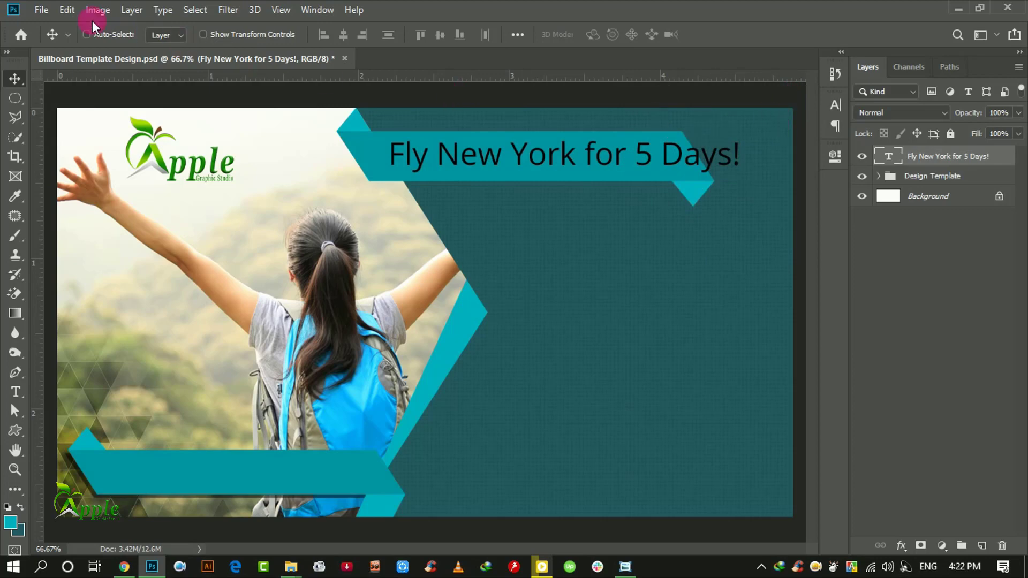
Free Transform the headline to fit inside the top banner and nudge it right.
{"action": "left_click", "coordinate": [67, 10]}
{"action": "left_click", "coordinate": [134, 334]}
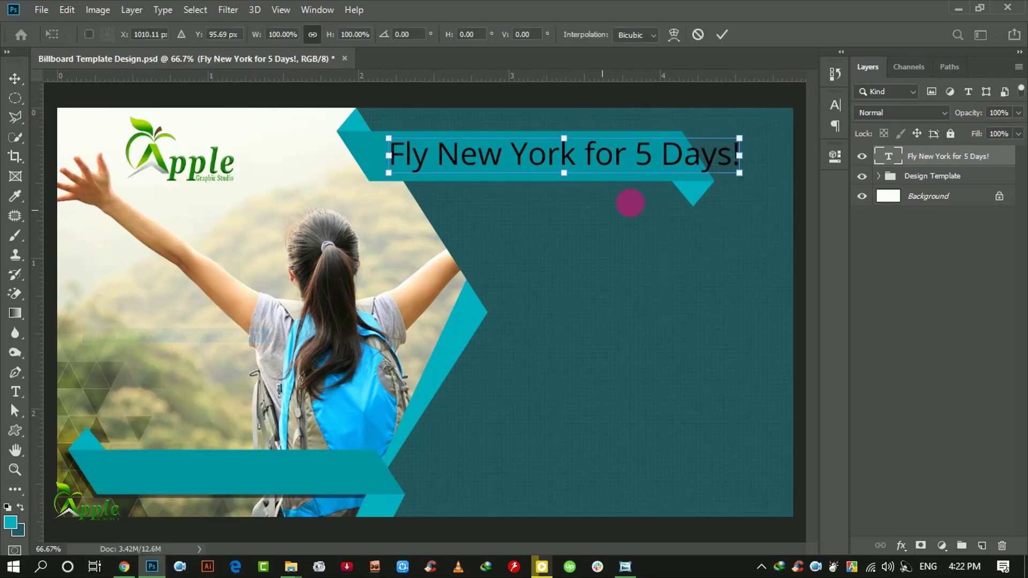
{"action": "left_click_drag", "start_coordinate": [739, 138], "coordinate": [671, 145]}
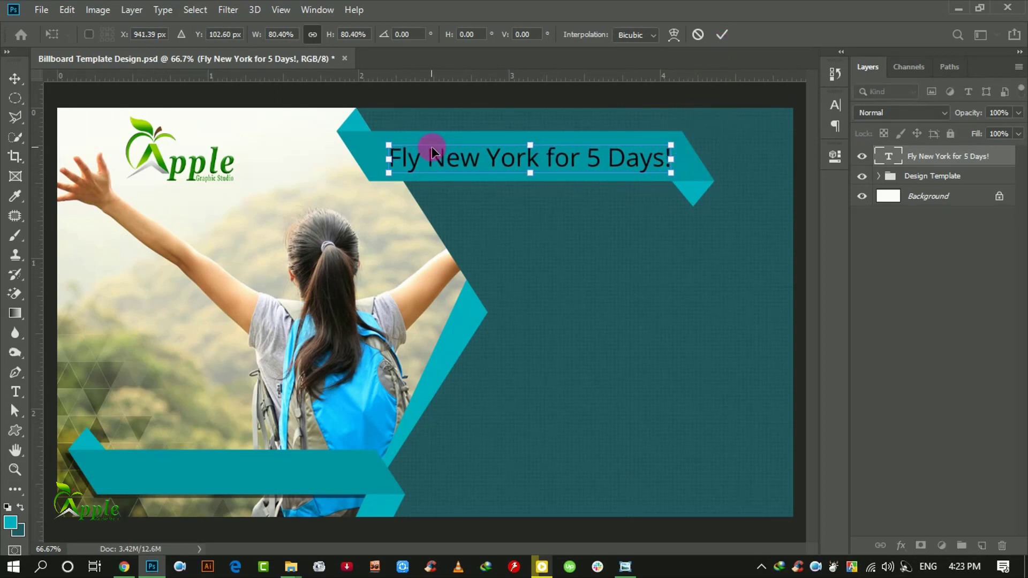
{"action": "left_click_drag", "start_coordinate": [390, 145], "coordinate": [375, 140]}
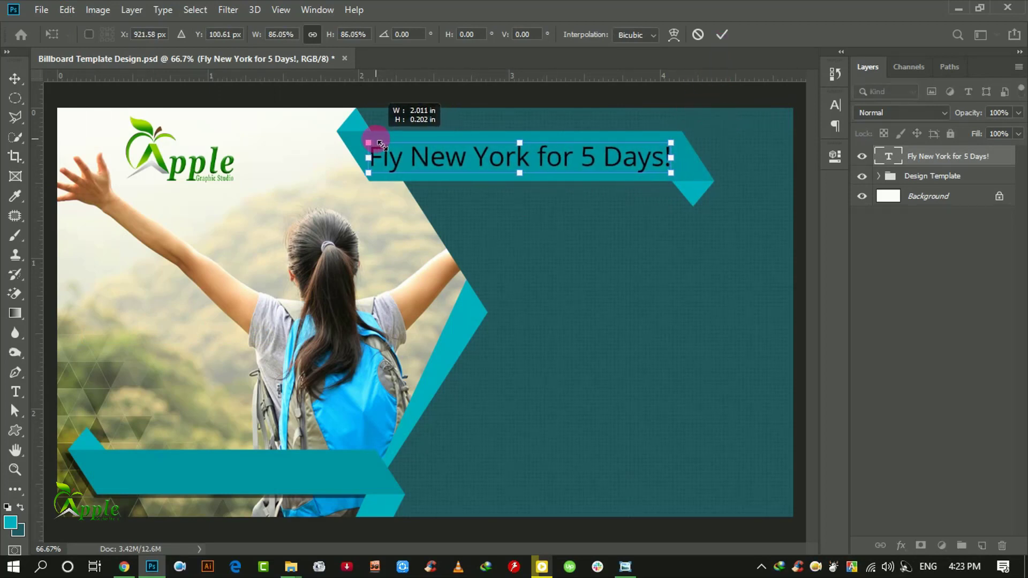
{"action": "left_click", "coordinate": [722, 33]}
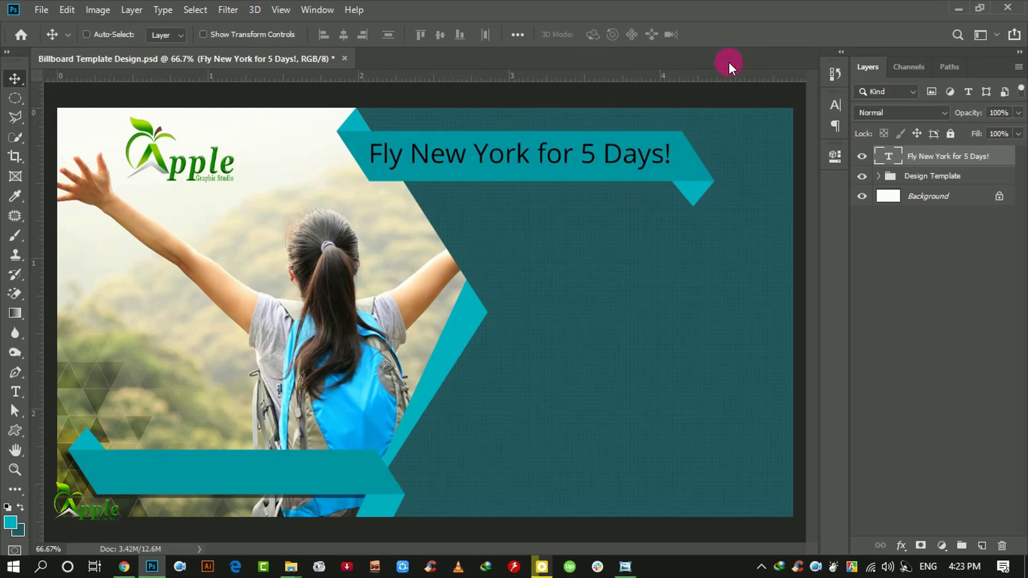
{"action": "key", "text": "Right"}
{"action": "key", "text": "Right"}
{"action": "key", "text": "Right"}
{"action": "key", "text": "Right"}
{"action": "key", "text": "Right"}
{"action": "key", "text": "Right"}
{"action": "key", "text": "Right"}
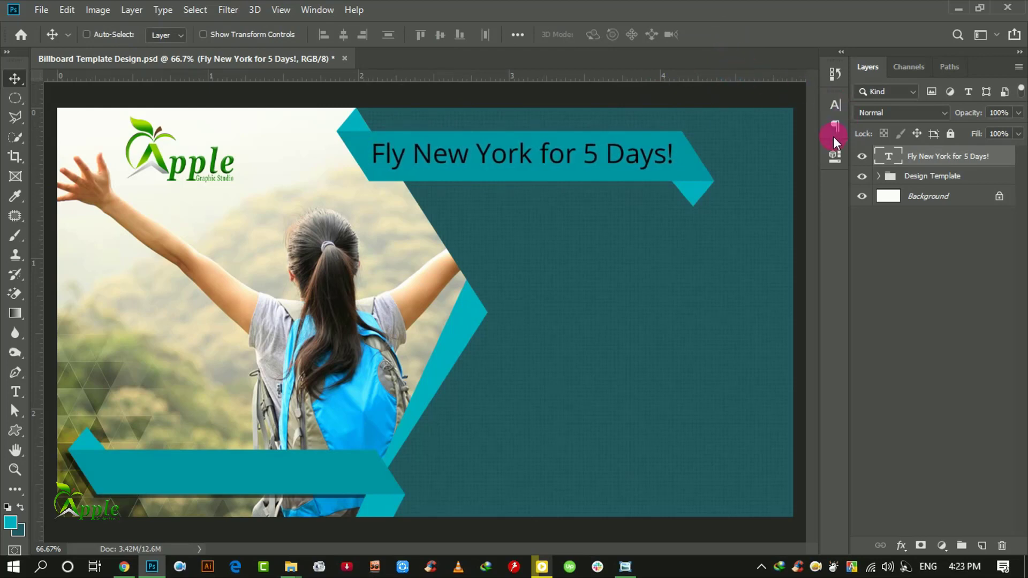
Change the headline text colour to white (ffffff).
{"action": "left_click", "coordinate": [834, 106]}
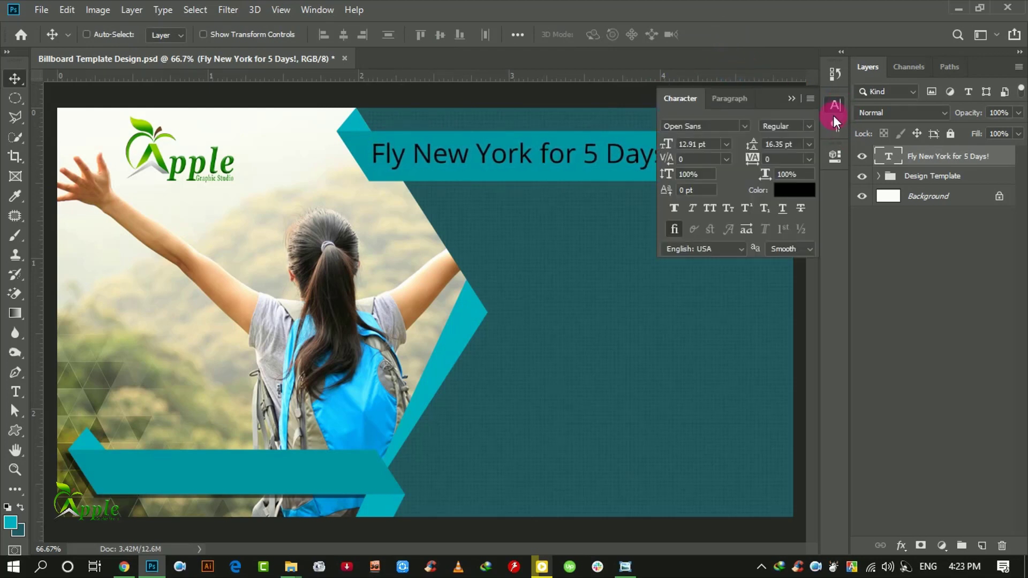
{"action": "left_click", "coordinate": [797, 189]}
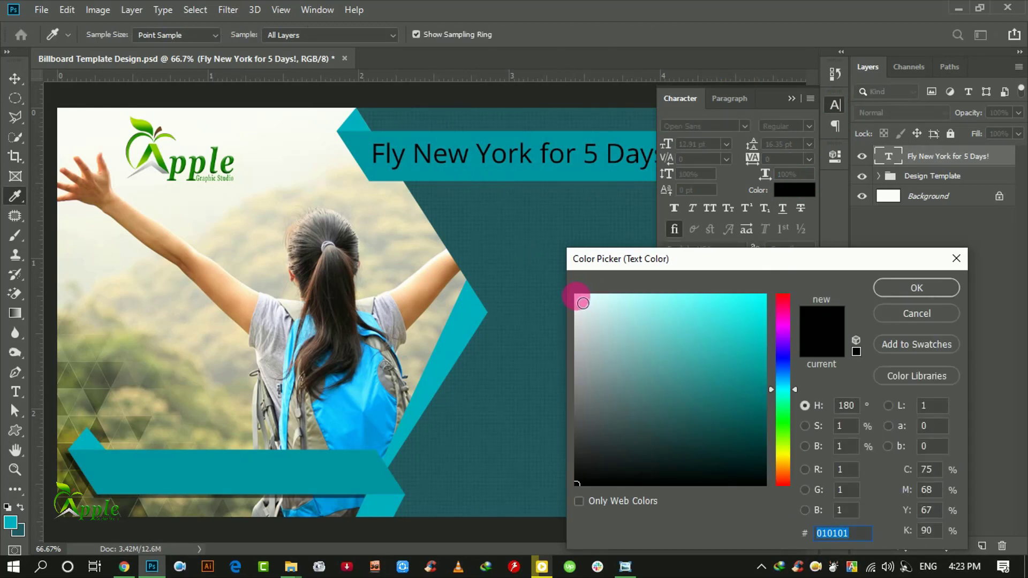
{"action": "left_click", "coordinate": [578, 298]}
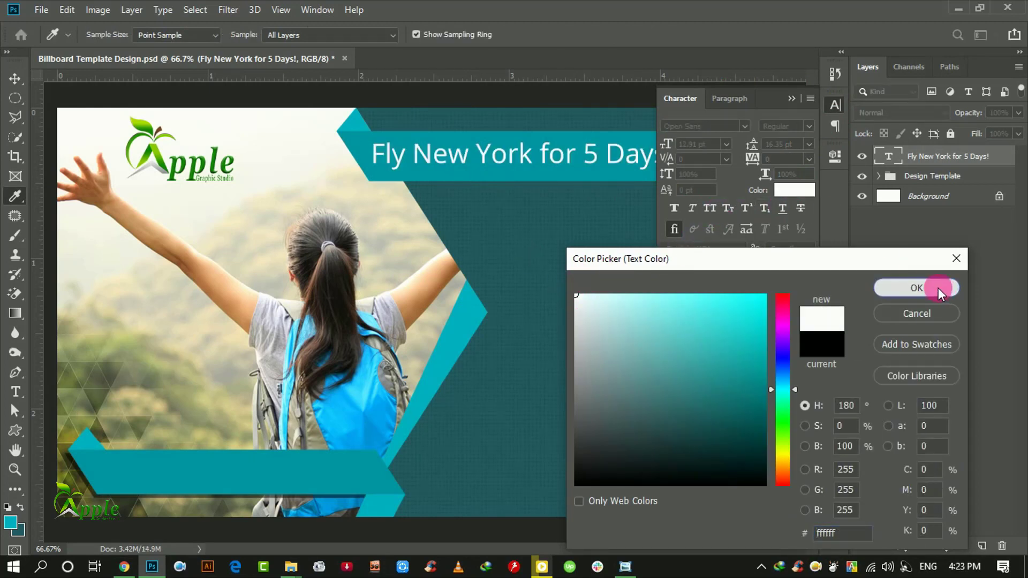
{"action": "left_click", "coordinate": [917, 288]}
{"action": "left_click", "coordinate": [791, 98]}
{"action": "left_click_drag", "start_coordinate": [704, 165], "coordinate": [716, 195]}
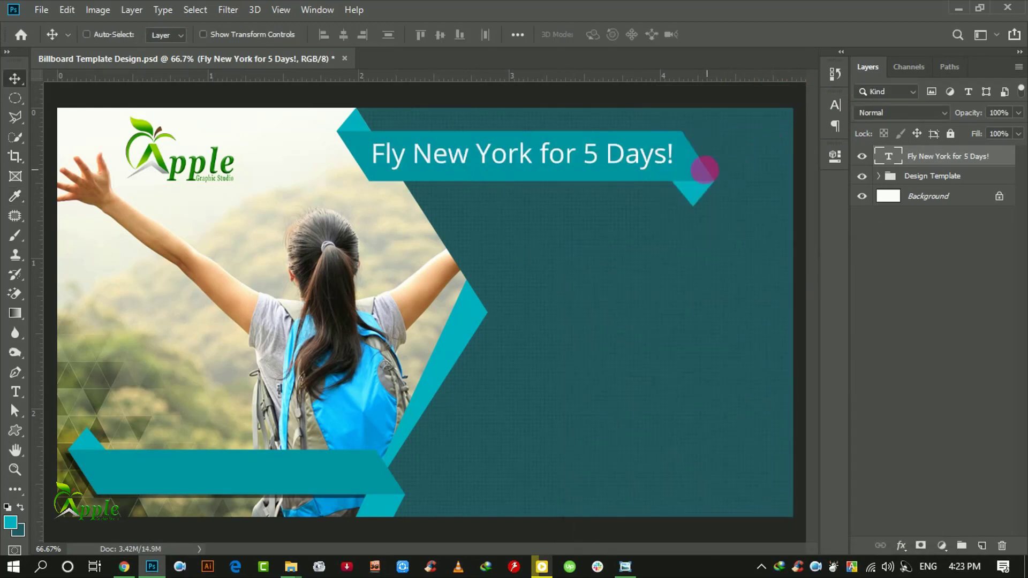
{"action": "left_click", "coordinate": [716, 195]}
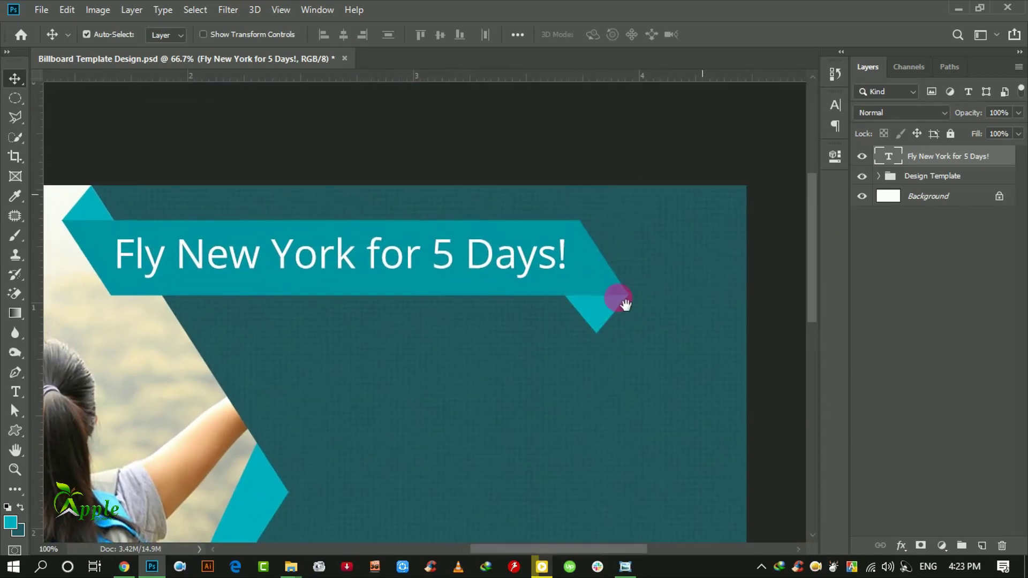
Make the headline Open Sans Bold at 11 pt.
{"action": "left_click", "coordinate": [836, 105]}
{"action": "left_click", "coordinate": [811, 126]}
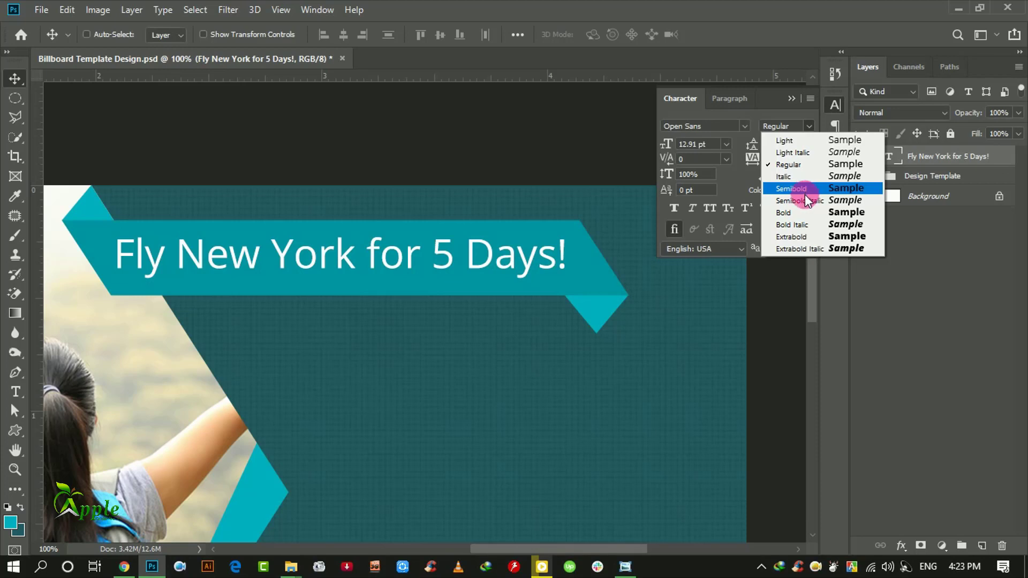
{"action": "left_click", "coordinate": [800, 210]}
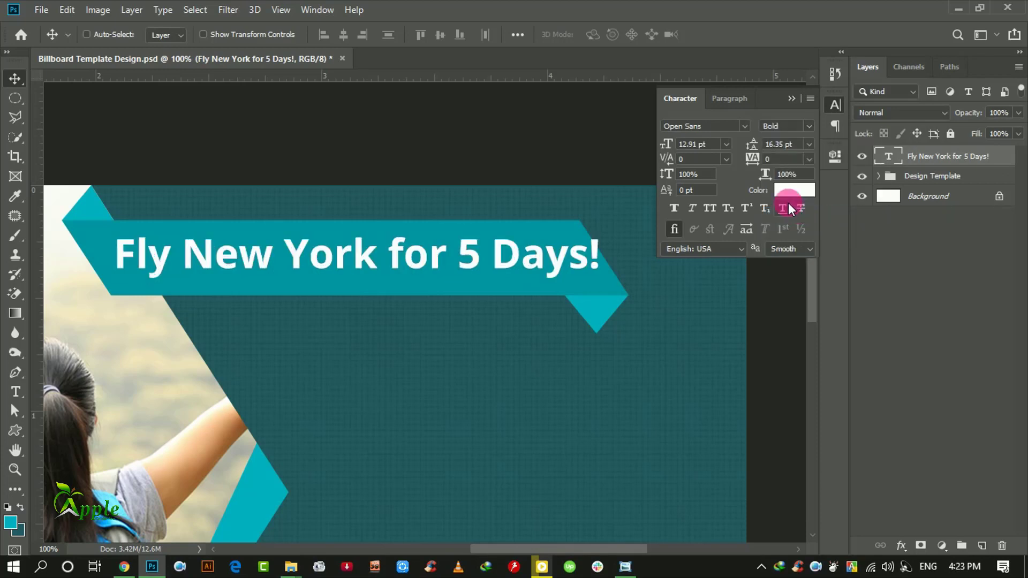
{"action": "left_click", "coordinate": [665, 151]}
{"action": "type", "text": "10"}
{"action": "left_click", "coordinate": [629, 185]}
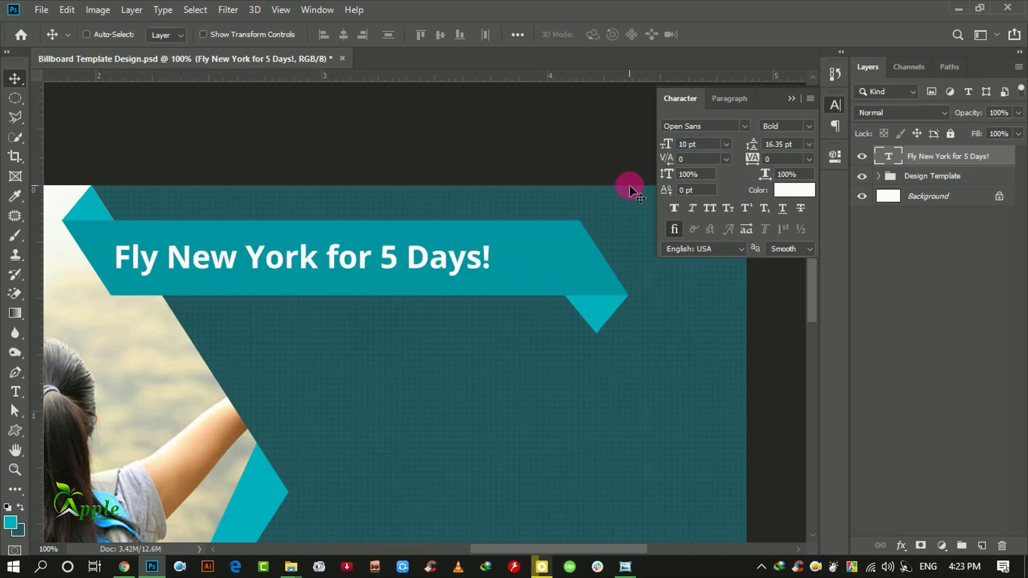
{"action": "left_click", "coordinate": [697, 152]}
{"action": "type", "text": "1"}
{"action": "left_click", "coordinate": [621, 174]}
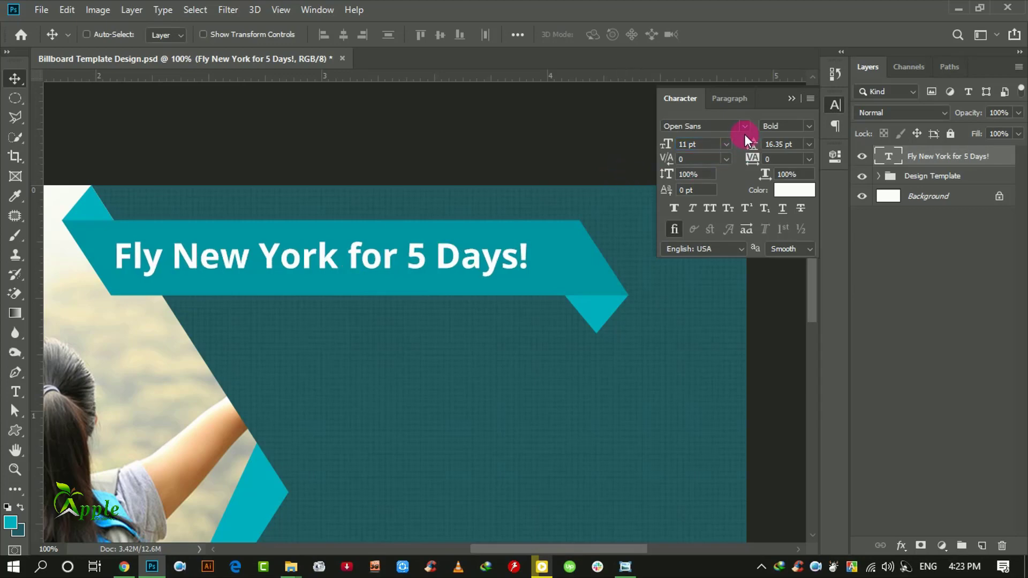
{"action": "left_click", "coordinate": [67, 10]}
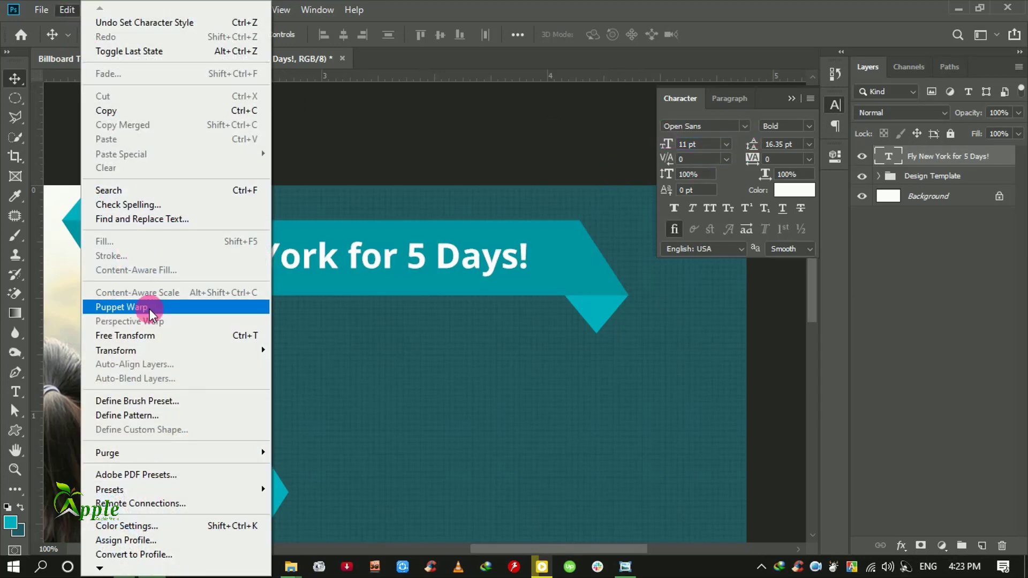
Enlarge the headline across the banner, then reduce it to about 94%.
{"action": "left_click", "coordinate": [148, 336]}
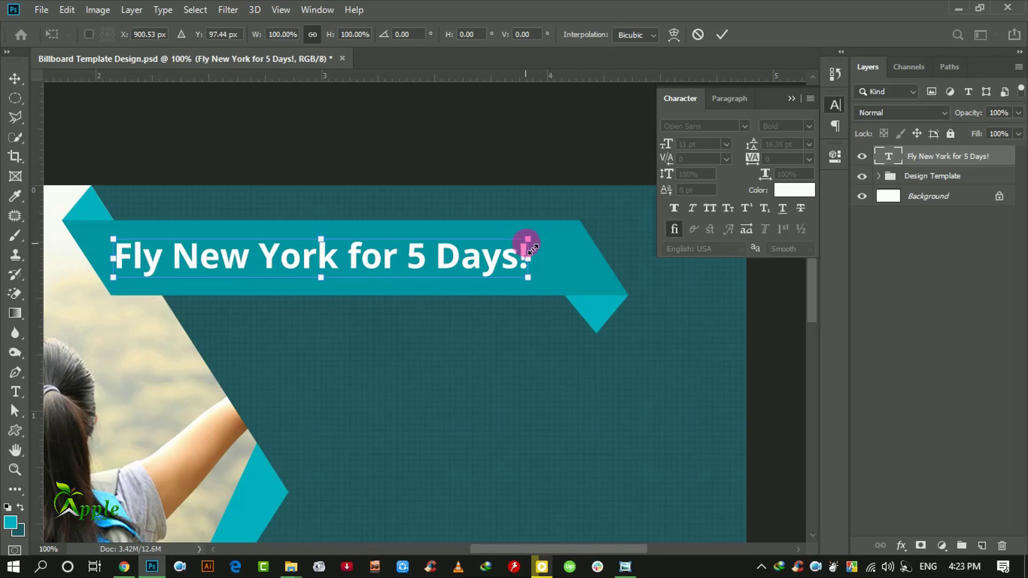
{"action": "left_click_drag", "start_coordinate": [533, 248], "coordinate": [582, 235]}
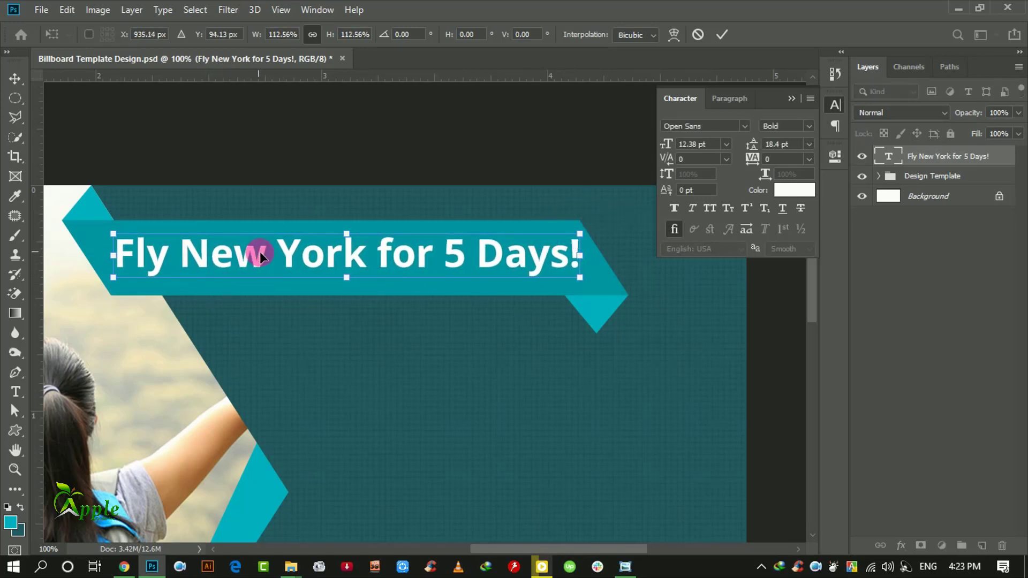
{"action": "left_click_drag", "start_coordinate": [261, 257], "coordinate": [259, 259]}
{"action": "left_click", "coordinate": [734, 34]}
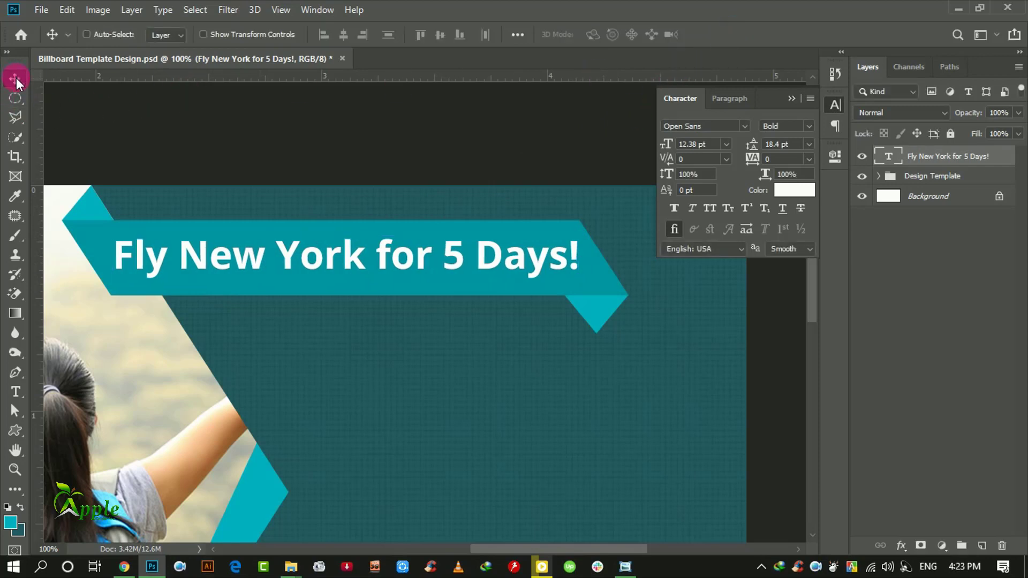
{"action": "left_click", "coordinate": [377, 182]}
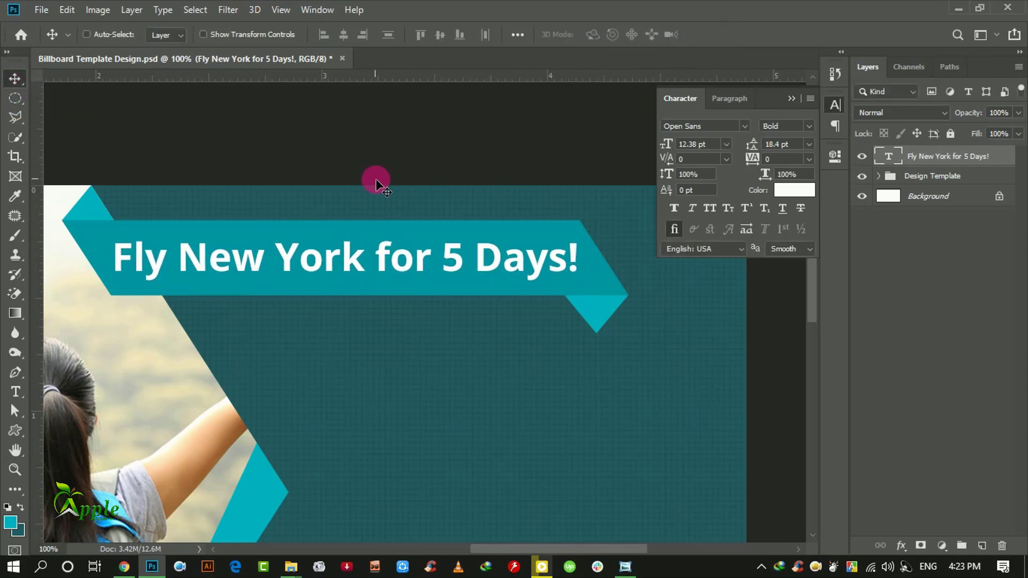
{"action": "key", "text": "ctrl+t"}
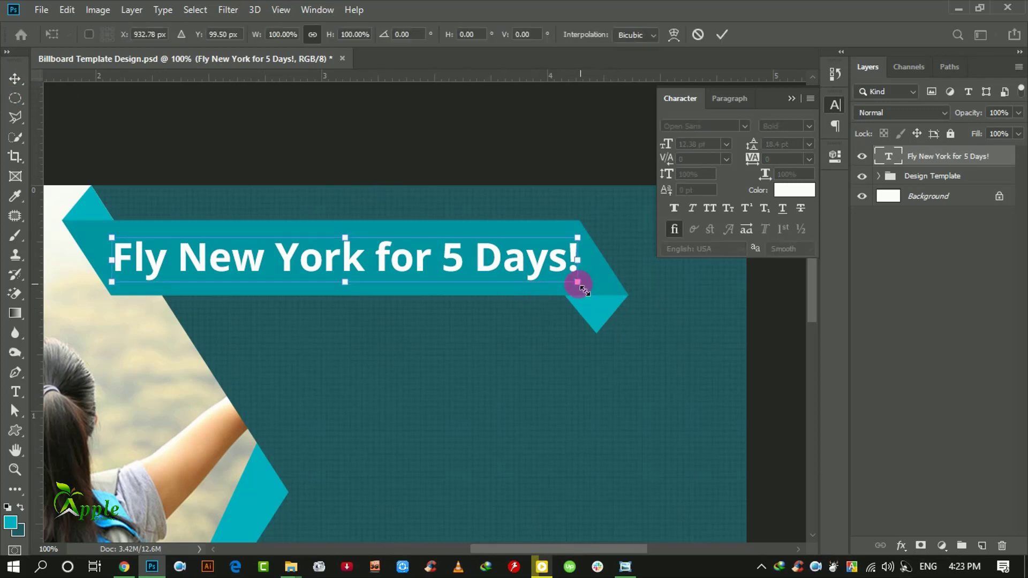
{"action": "left_click_drag", "start_coordinate": [577, 282], "coordinate": [565, 281]}
{"action": "left_click", "coordinate": [722, 35]}
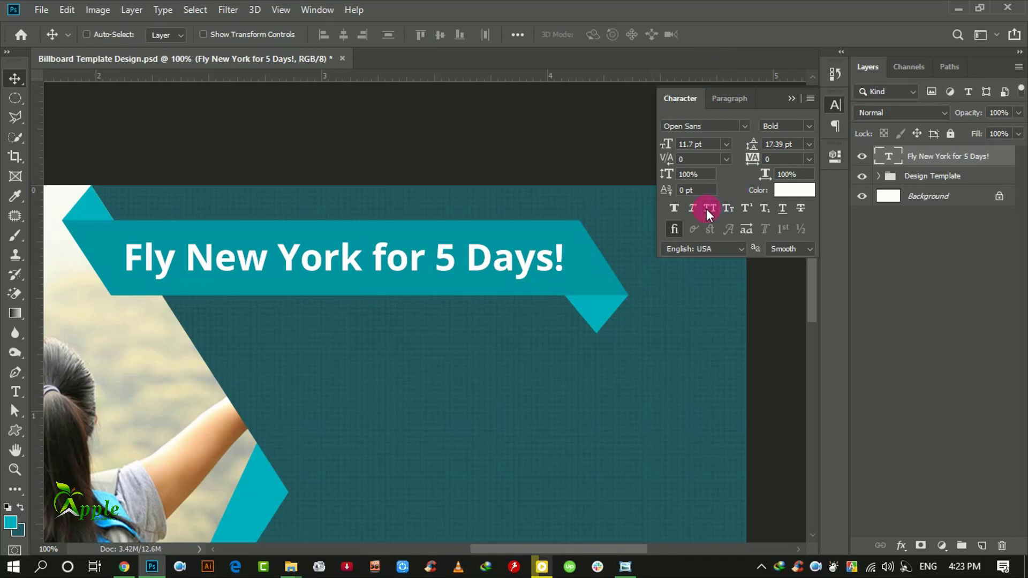
Italicize the headline and open its Layer Style settings.
{"action": "left_click", "coordinate": [691, 208]}
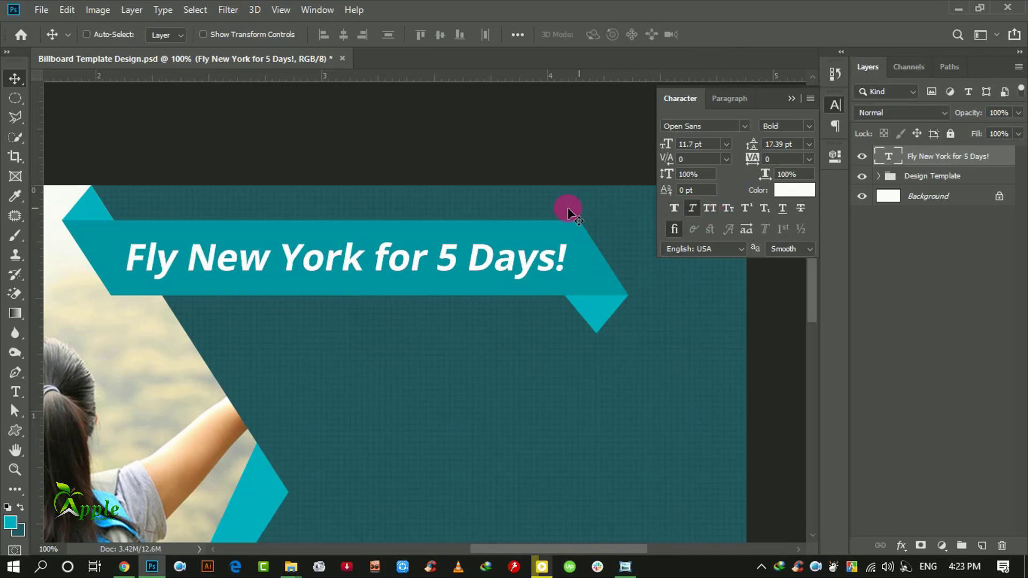
{"action": "key", "text": "ctrl+minus"}
{"action": "key", "text": "ctrl+minus"}
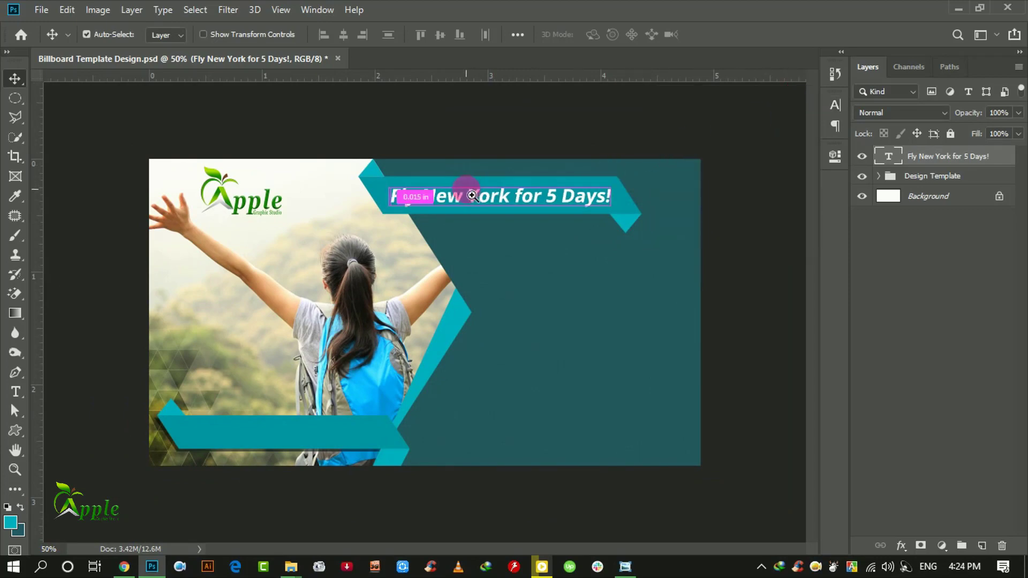
{"action": "key", "text": "ctrl+plus"}
{"action": "left_click_drag", "start_coordinate": [573, 258], "coordinate": [444, 348]}
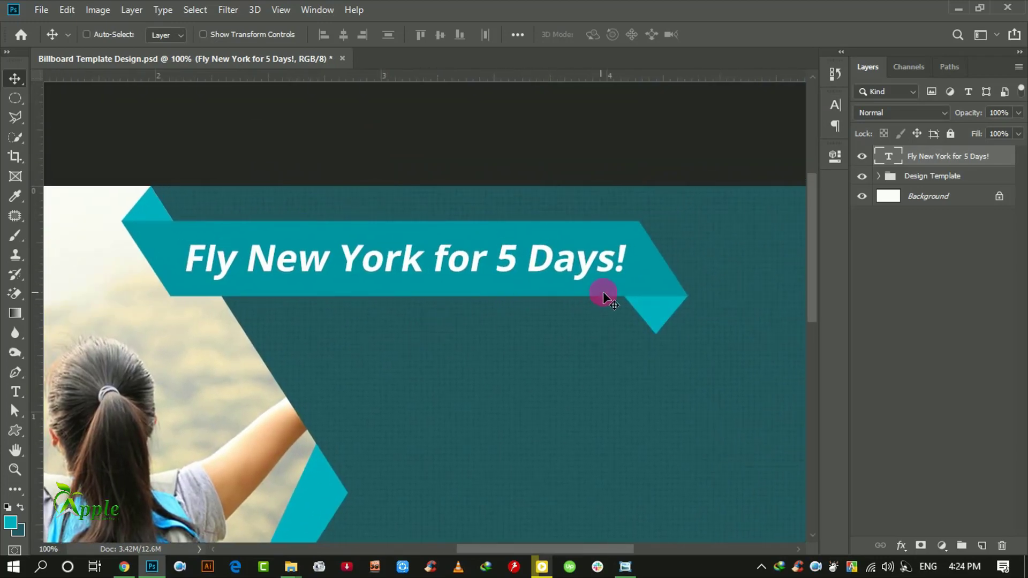
{"action": "double_click", "coordinate": [1007, 162]}
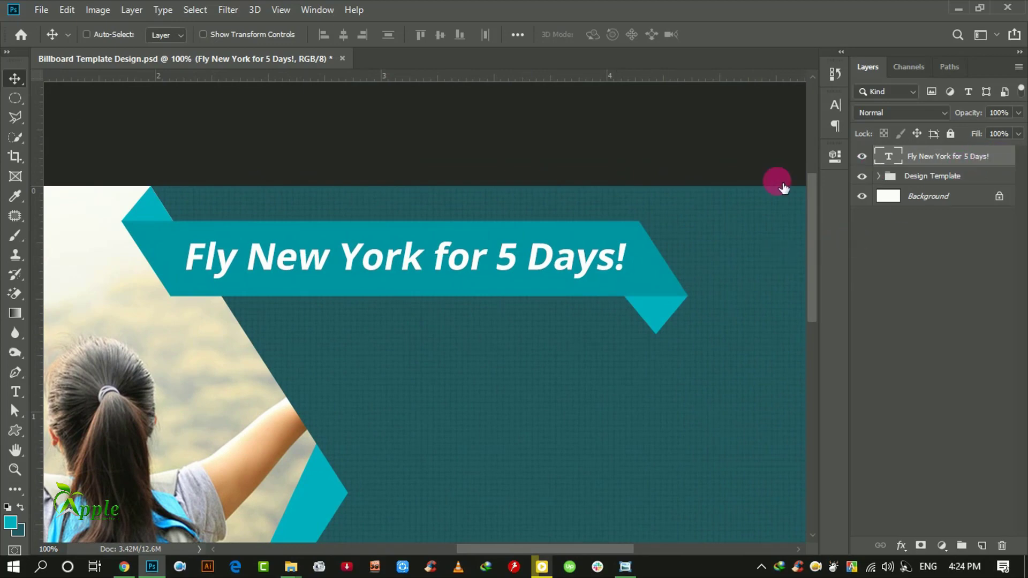
Add a drop shadow with 100% opacity, size 0 and 5 px distance.
{"action": "left_click_drag", "start_coordinate": [474, 179], "coordinate": [846, 144]}
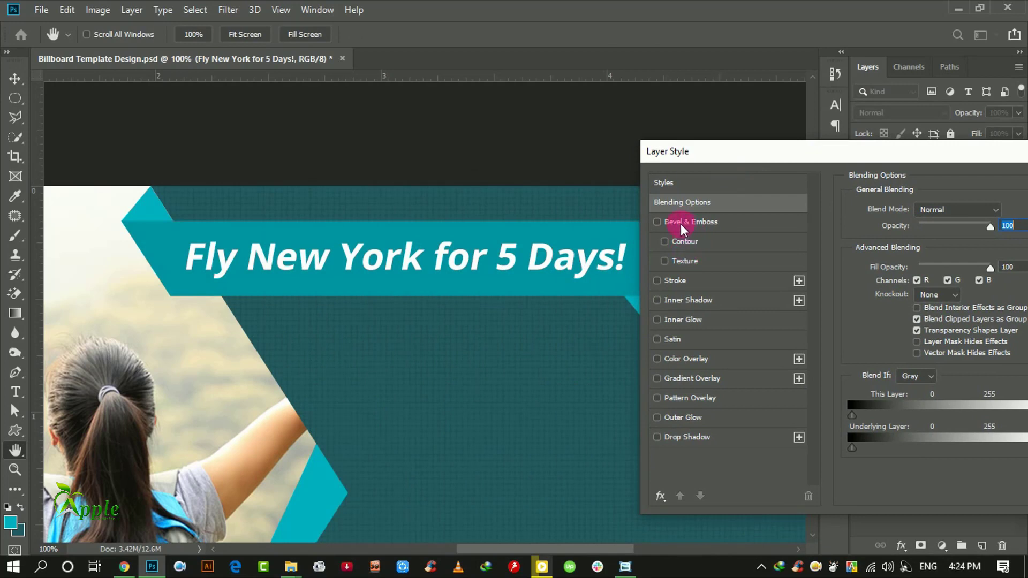
{"action": "left_click", "coordinate": [658, 221]}
{"action": "left_click", "coordinate": [657, 222]}
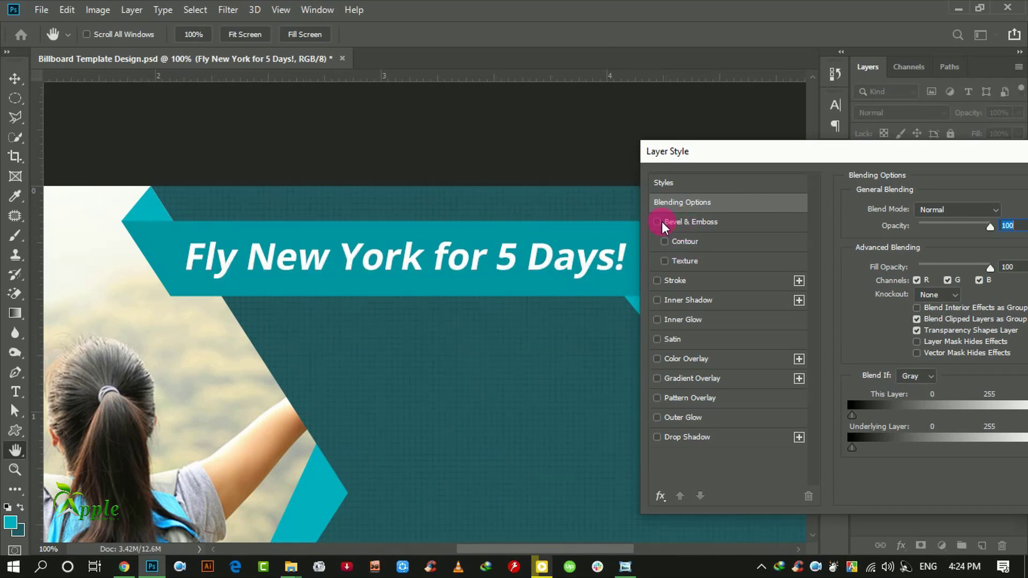
{"action": "left_click", "coordinate": [673, 438]}
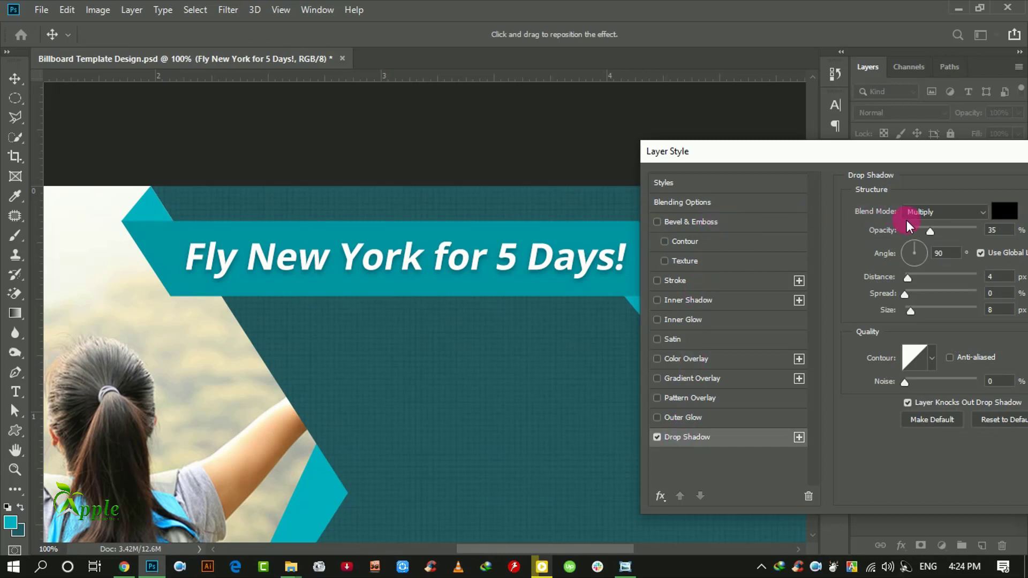
{"action": "left_click_drag", "start_coordinate": [931, 230], "coordinate": [1011, 228]}
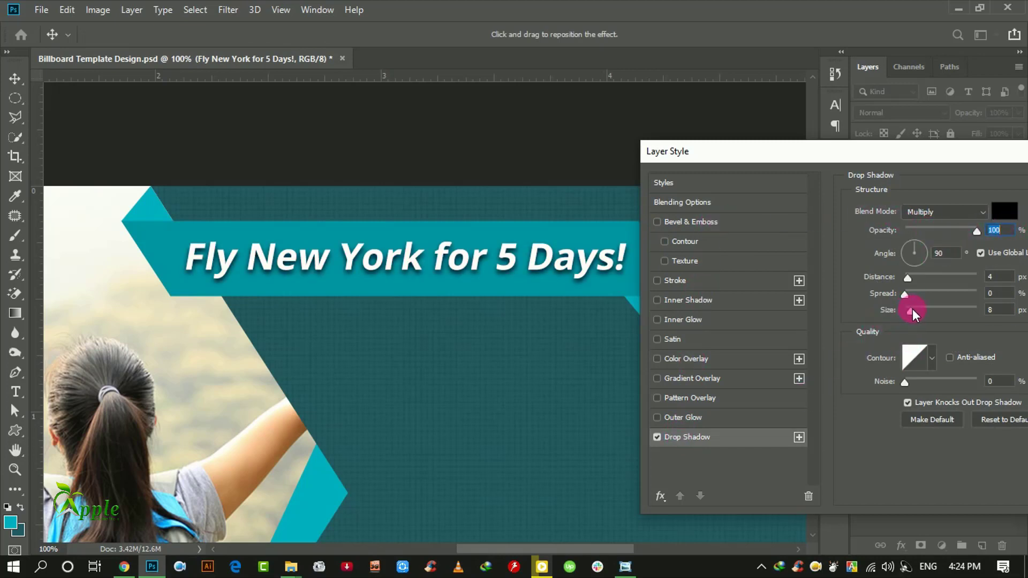
{"action": "mouse_move", "coordinate": [913, 310]}
{"action": "left_mouse_down"}
{"action": "mouse_move", "coordinate": [925, 311]}
{"action": "mouse_move", "coordinate": [904, 312]}
{"action": "left_mouse_up"}
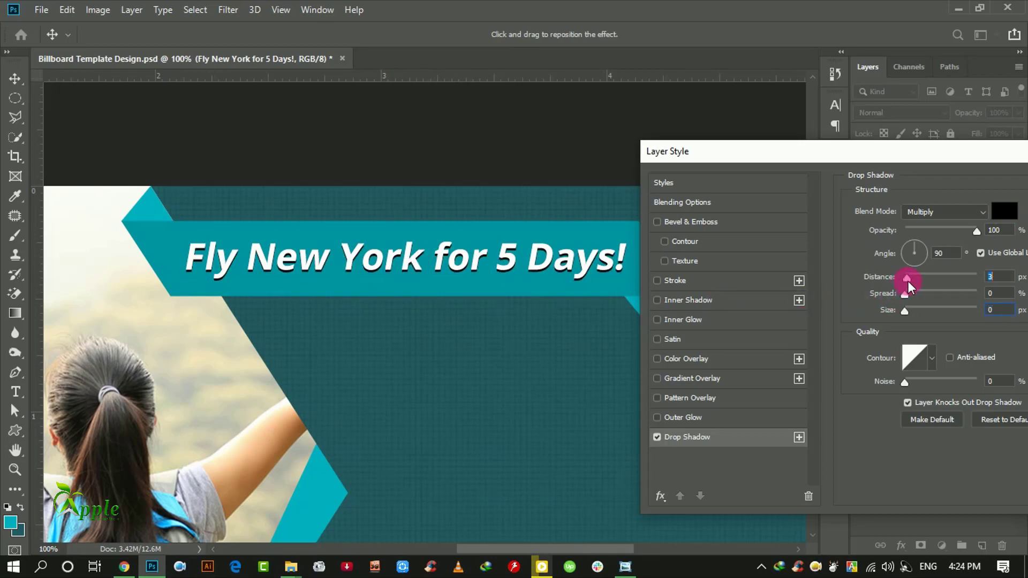
{"action": "left_click_drag", "start_coordinate": [907, 281], "coordinate": [910, 281]}
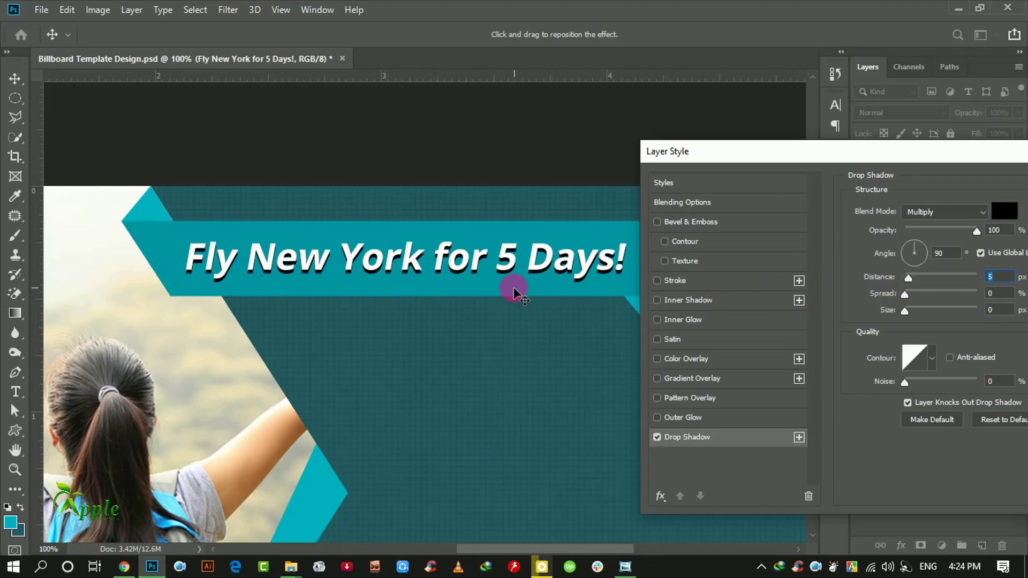
{"action": "key", "text": "ctrl+minus"}
{"action": "key", "text": "ctrl+minus"}
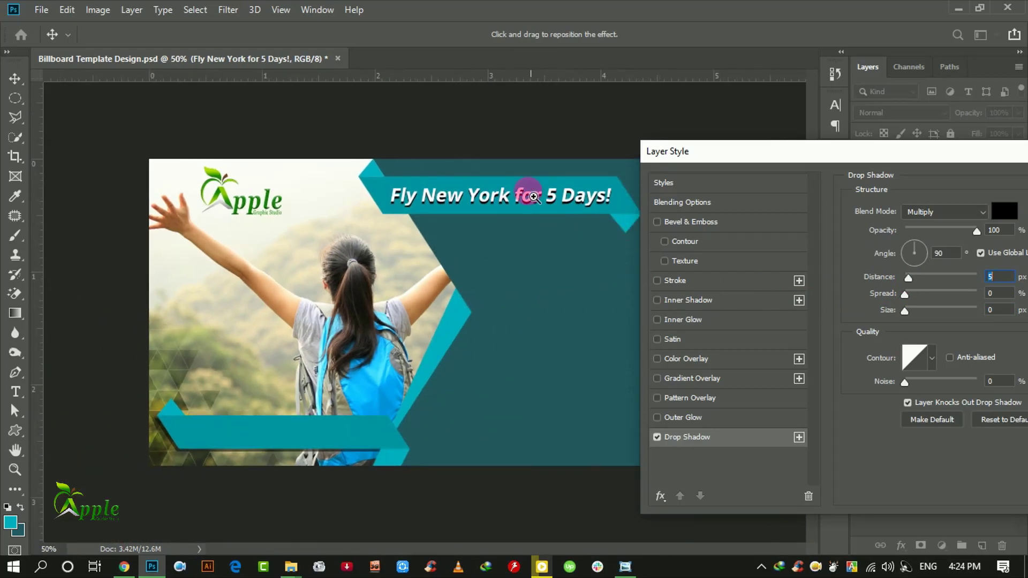
{"action": "key", "text": "ctrl+plus"}
{"action": "key", "text": "ctrl+plus"}
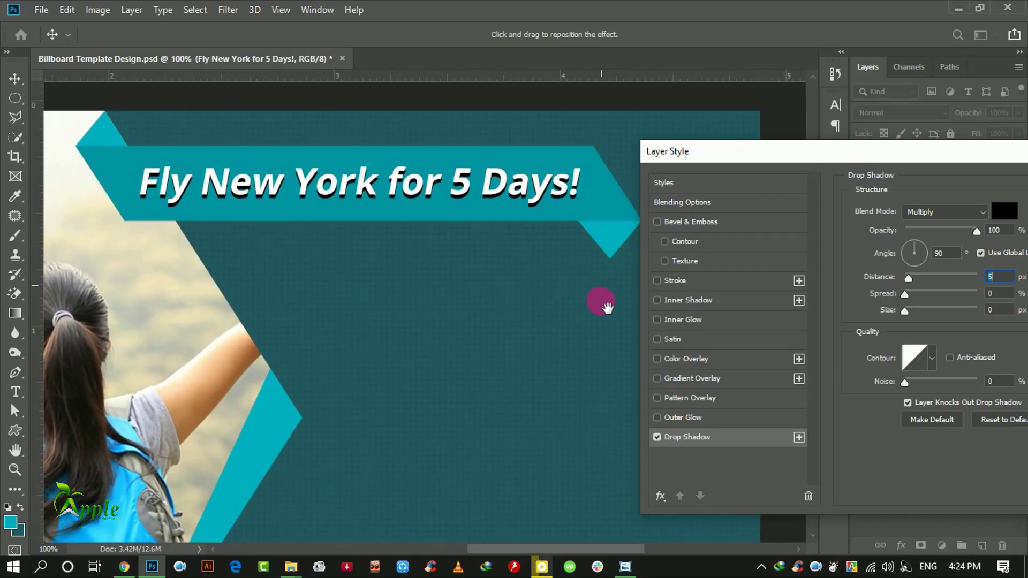
{"action": "scroll", "coordinate": [597, 299], "scroll_direction": "up", "scroll_amount": 2}
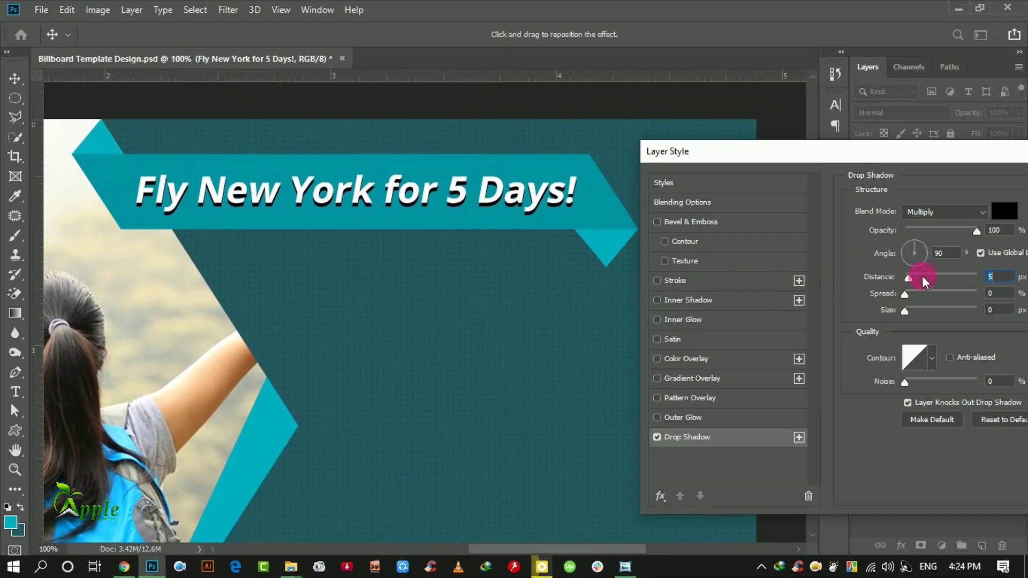
Give the shadow a red colour and Normal blend mode.
{"action": "left_click", "coordinate": [1004, 211]}
{"action": "left_click_drag", "start_coordinate": [709, 269], "coordinate": [773, 248]}
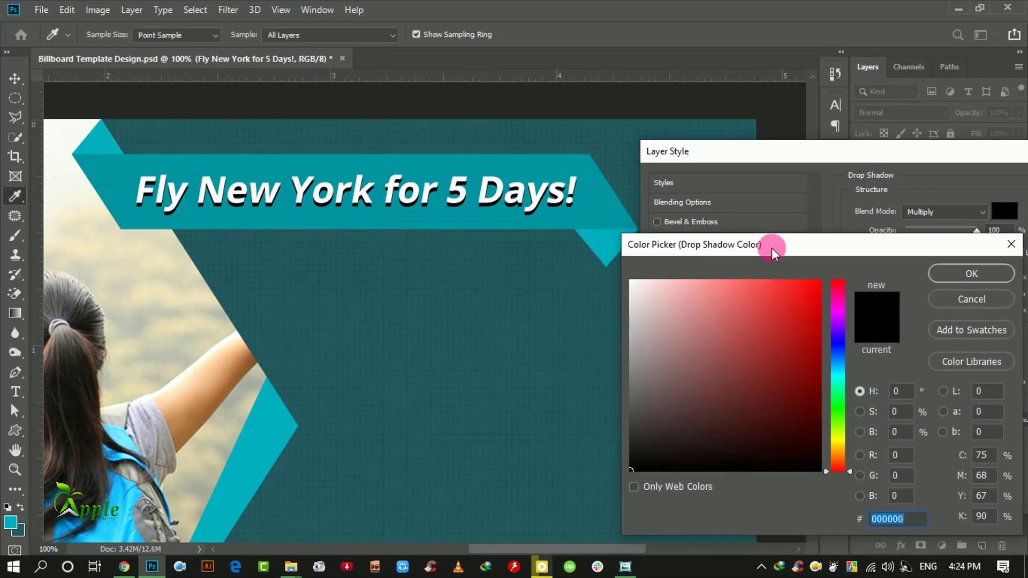
{"action": "left_click", "coordinate": [783, 309]}
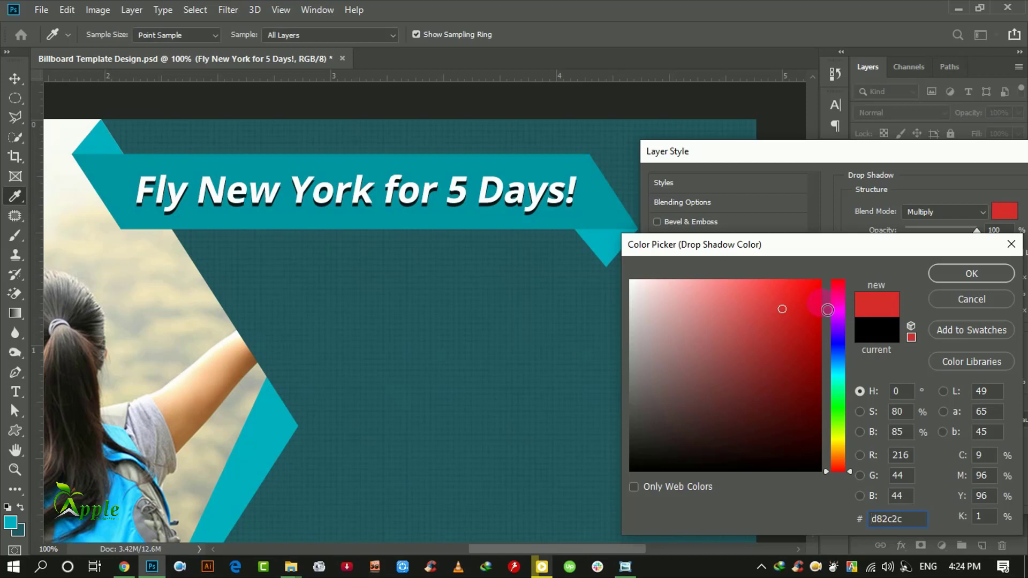
{"action": "left_click_drag", "start_coordinate": [860, 253], "coordinate": [856, 263]}
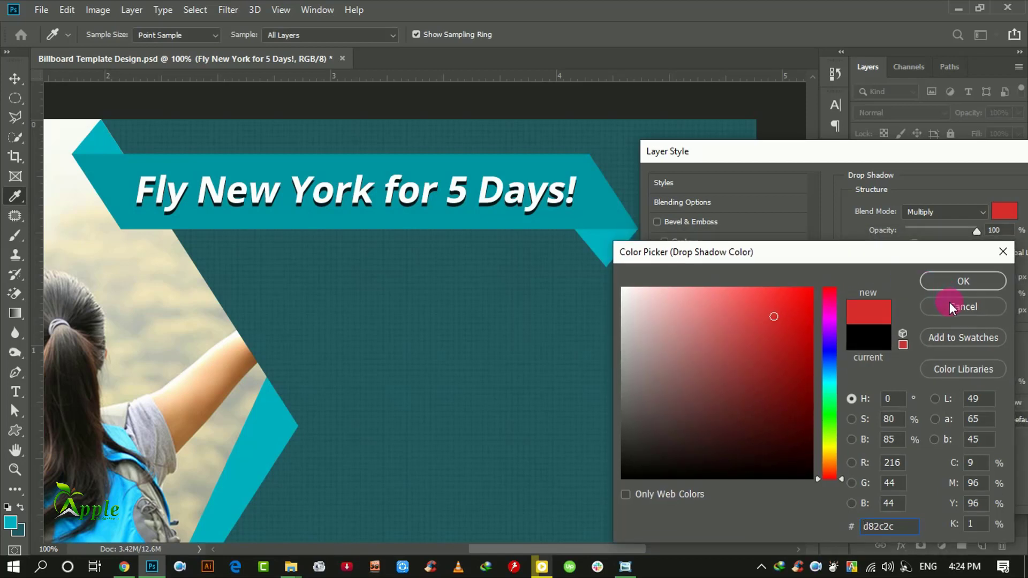
{"action": "left_click", "coordinate": [948, 279]}
{"action": "left_click", "coordinate": [922, 211]}
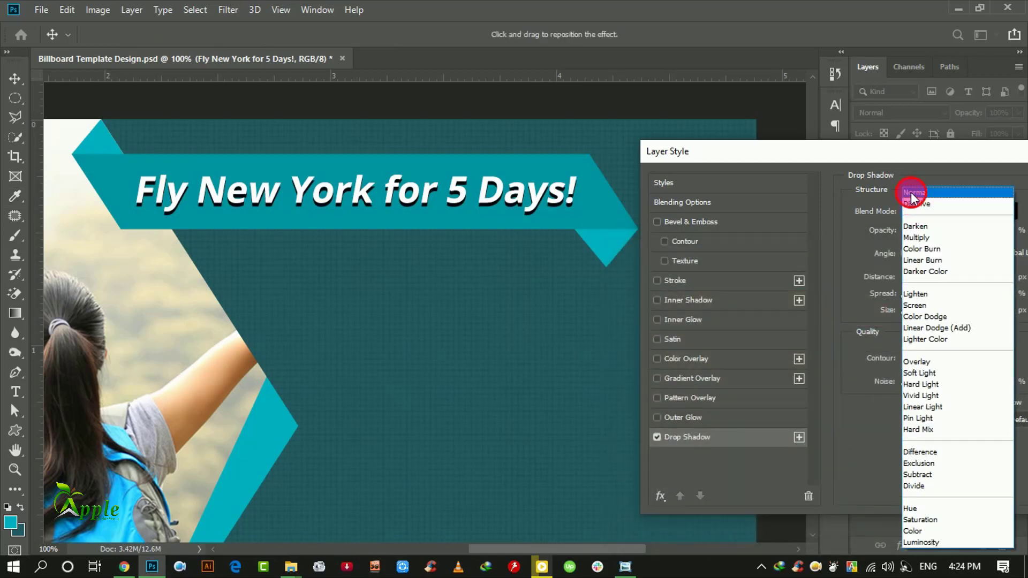
{"action": "left_click", "coordinate": [912, 193]}
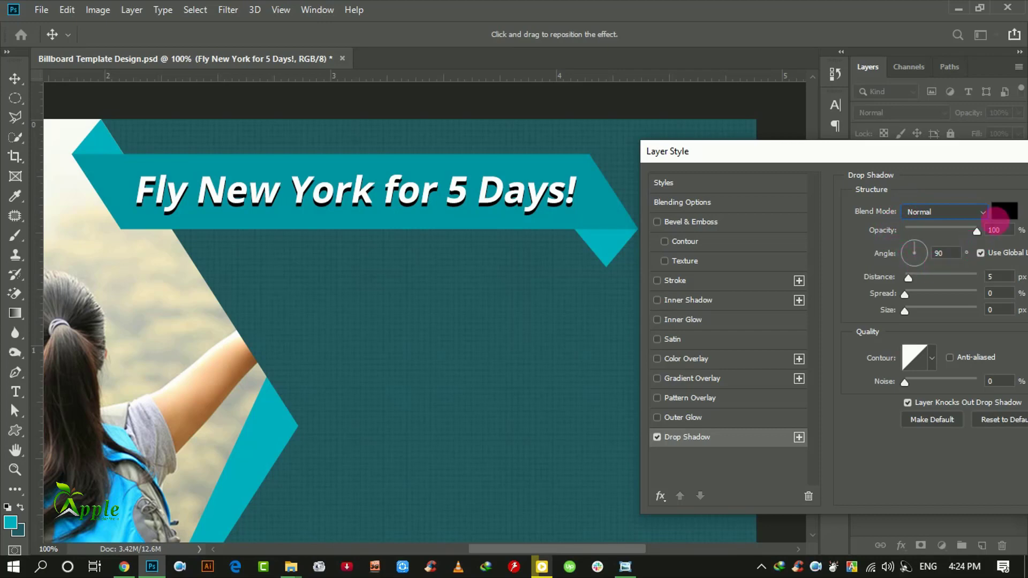
Change the shadow colour to dark teal #1f4a4e sampled from the banner, and apply.
{"action": "left_click", "coordinate": [1004, 211]}
{"action": "left_click_drag", "start_coordinate": [704, 364], "coordinate": [772, 357]}
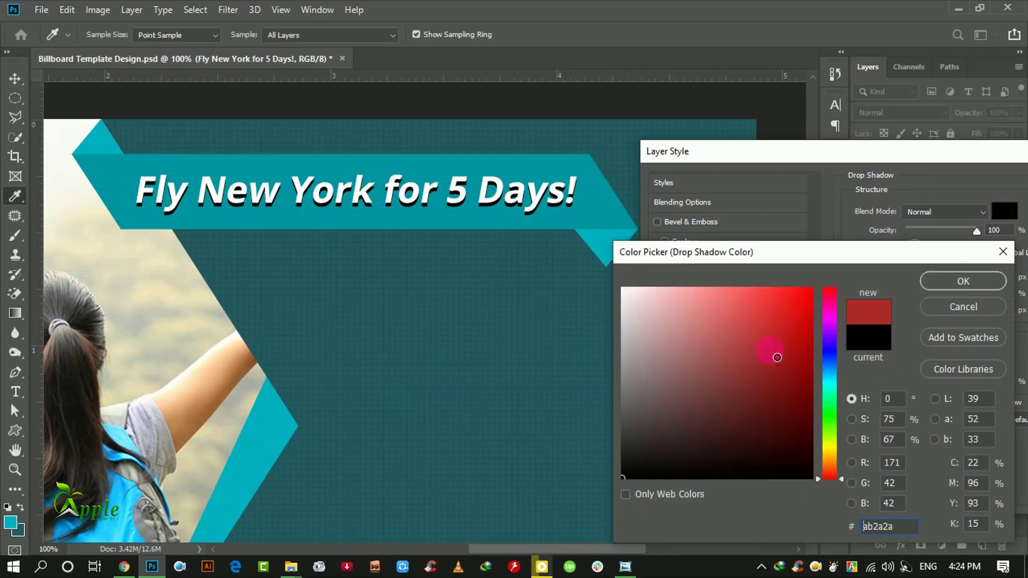
{"action": "left_click", "coordinate": [951, 277]}
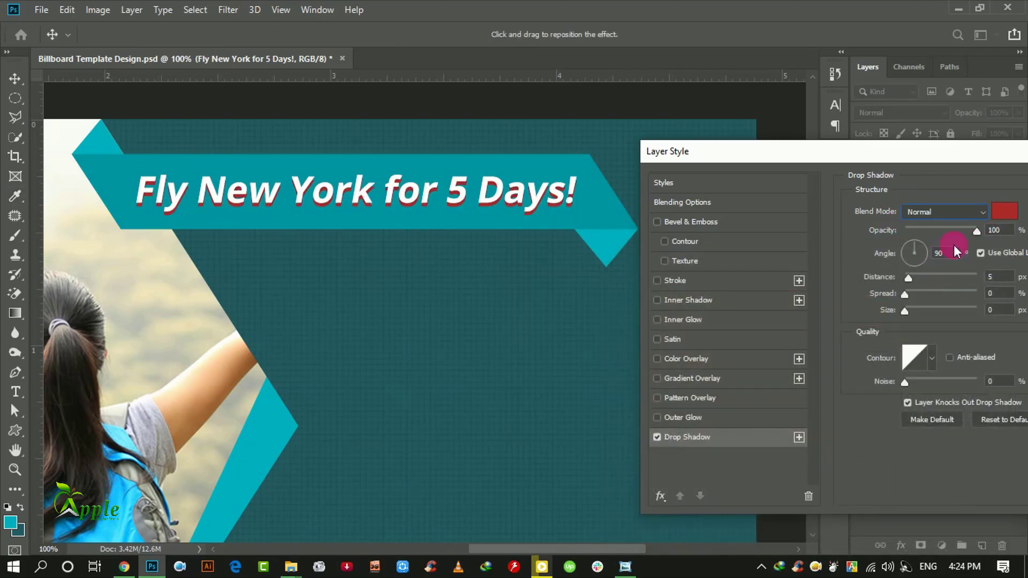
{"action": "left_click", "coordinate": [1005, 215]}
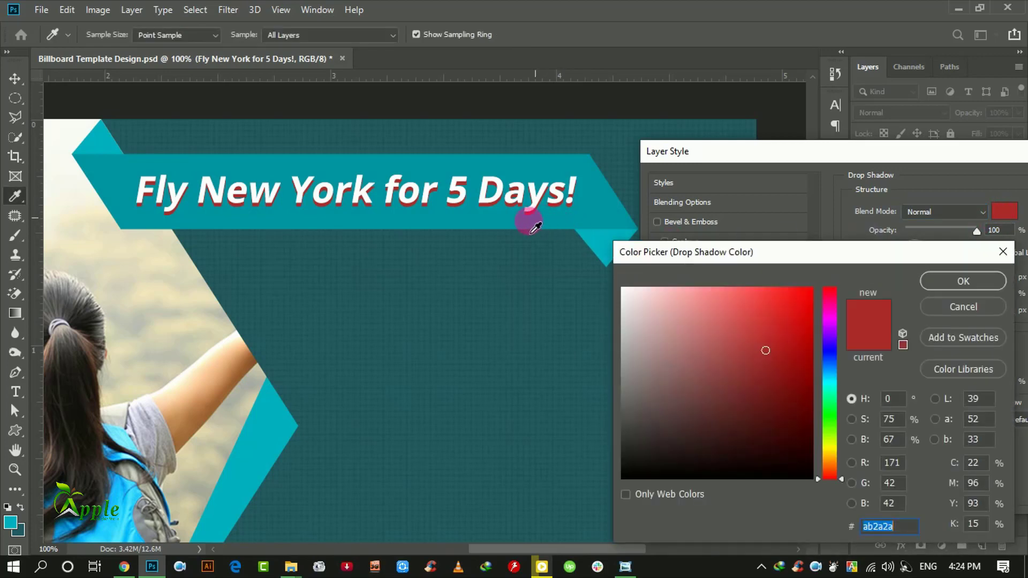
{"action": "left_click", "coordinate": [335, 287]}
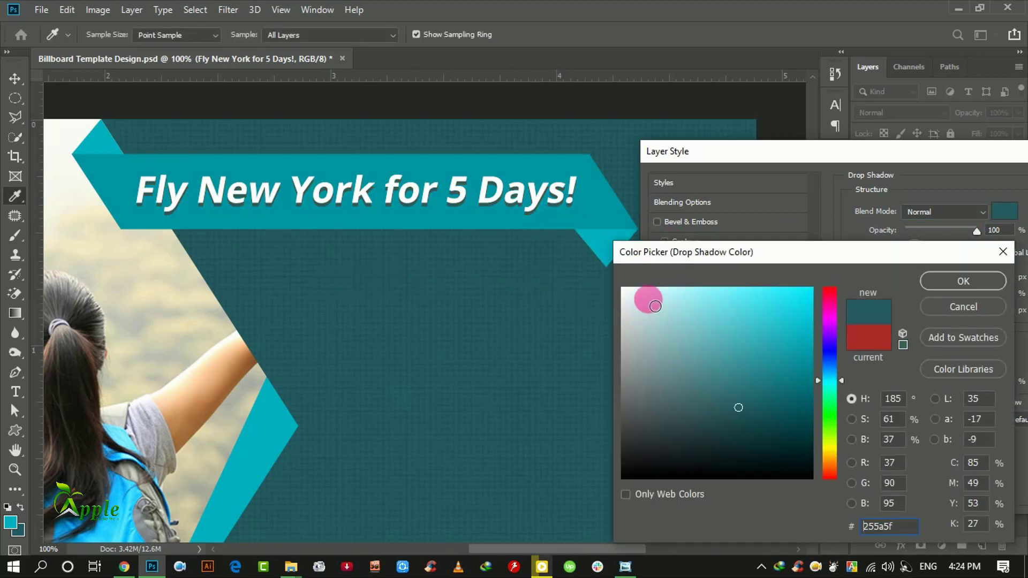
{"action": "left_click", "coordinate": [737, 421]}
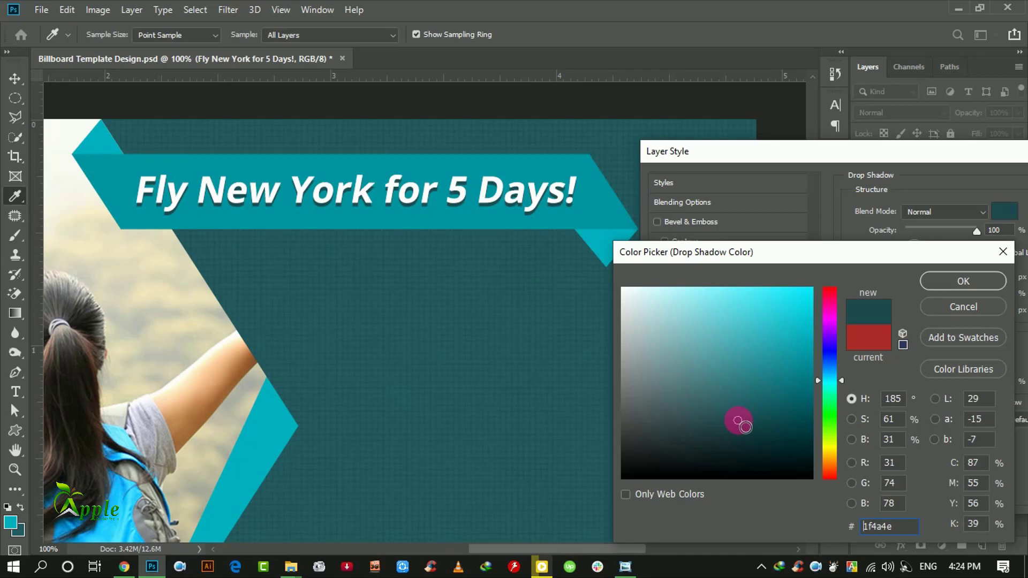
{"action": "left_click", "coordinate": [963, 281]}
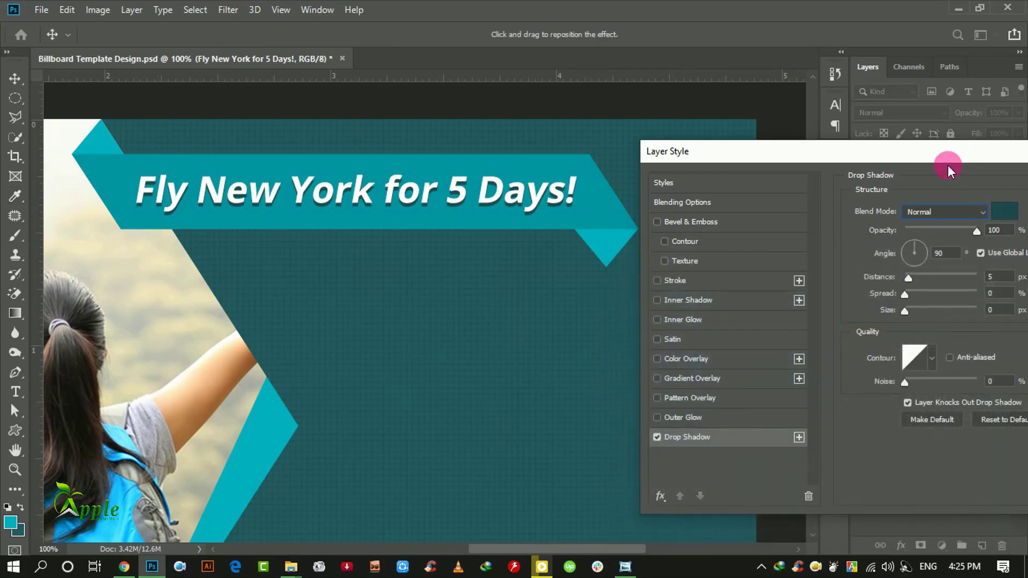
{"action": "left_click_drag", "start_coordinate": [979, 161], "coordinate": [494, 308]}
{"action": "left_click", "coordinate": [678, 336]}
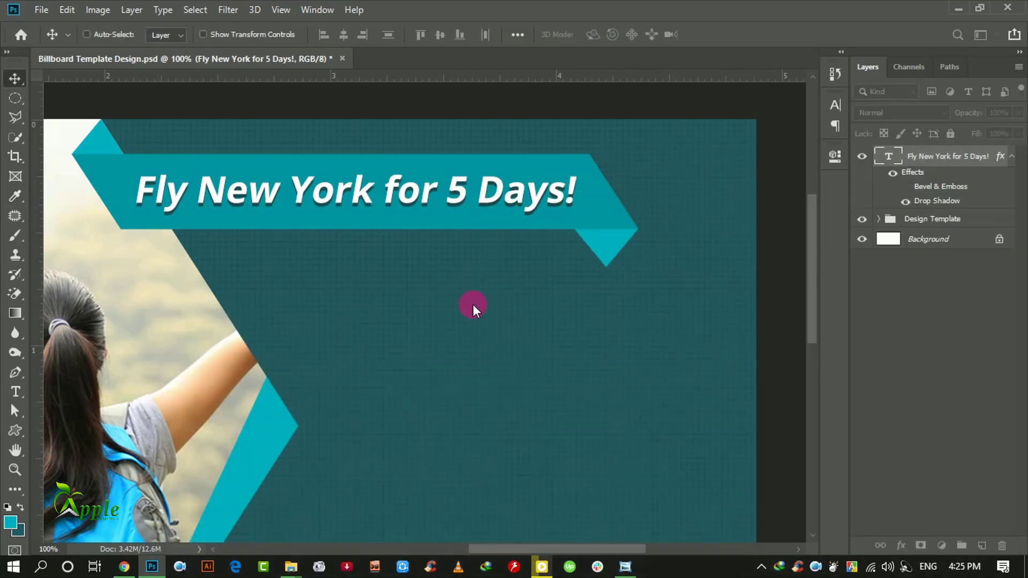
Inspect the headline shadow and collapse the layer's effects list.
{"action": "key", "text": "ctrl+minus"}
{"action": "key", "text": "ctrl+plus"}
{"action": "key", "text": "ctrl+plus"}
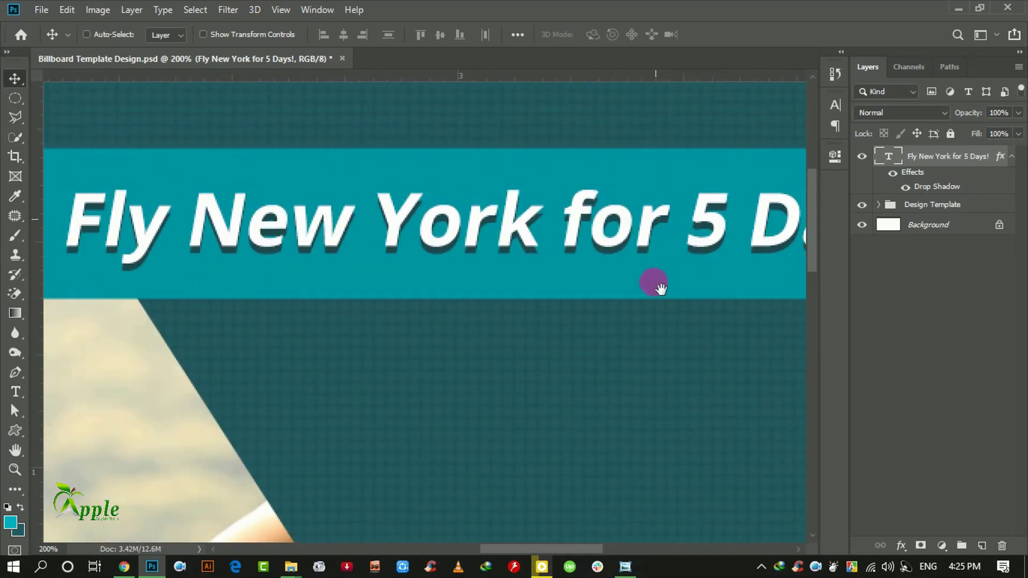
{"action": "key", "text": "ctrl+minus"}
{"action": "key", "text": "ctrl+minus"}
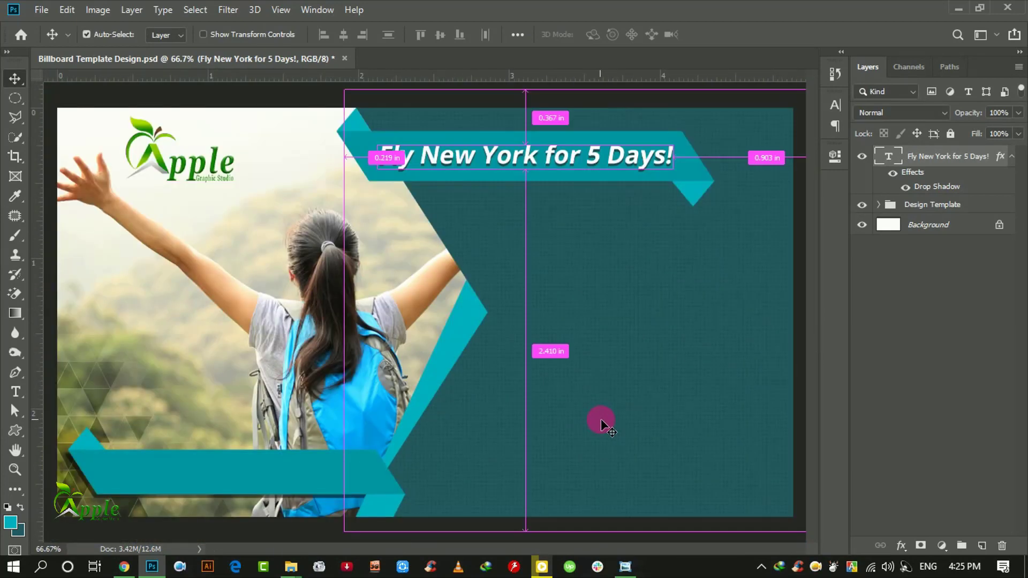
{"action": "left_click", "coordinate": [1012, 155]}
{"action": "key", "text": "ctrl+plus"}
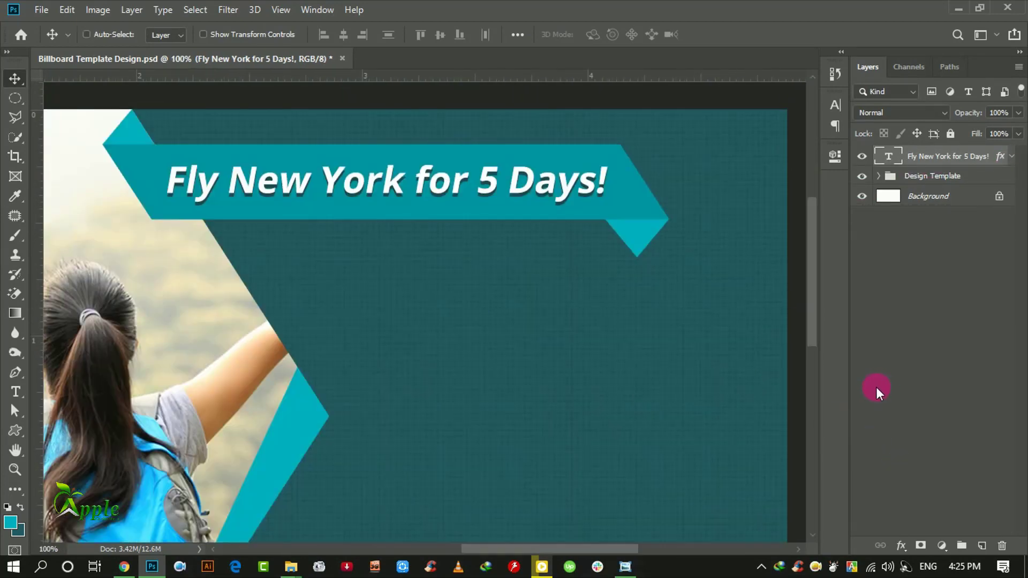
{"action": "key", "text": "ctrl+minus"}
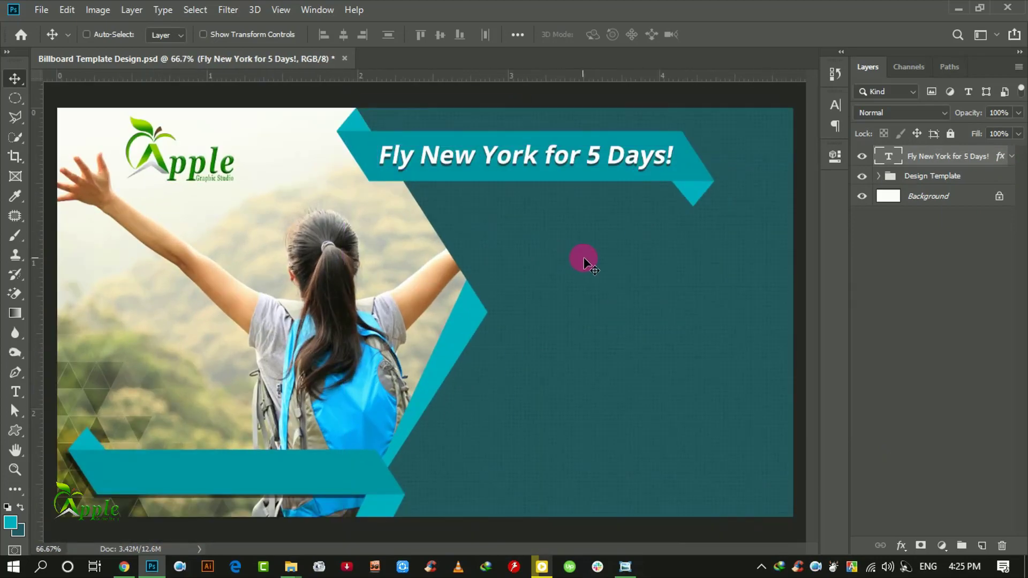
Add the text 'BEST TRAVELL AGENCY' beside the photo and shift it left.
{"action": "left_click", "coordinate": [16, 391]}
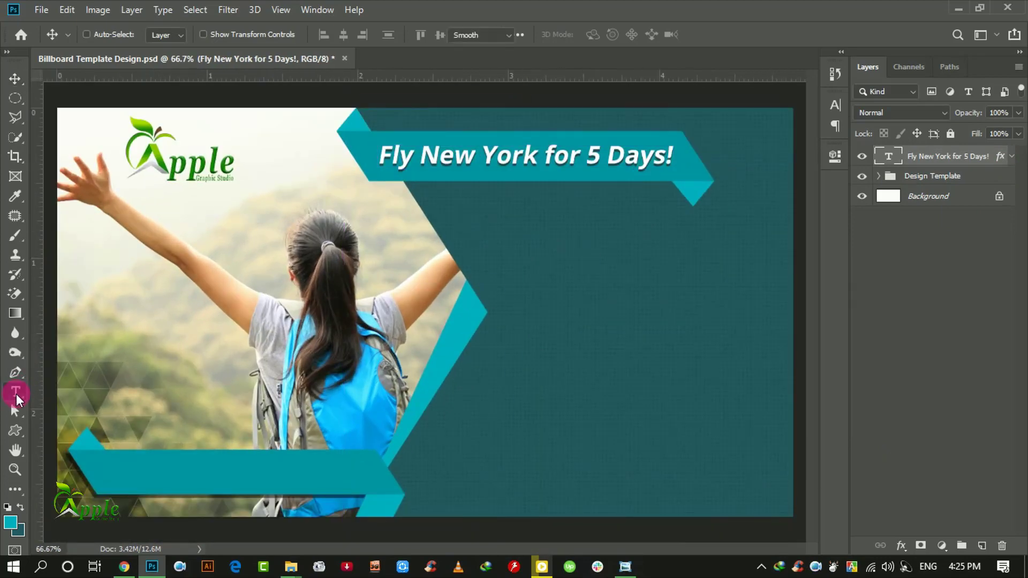
{"action": "left_click", "coordinate": [541, 289]}
{"action": "type", "text": "B"}
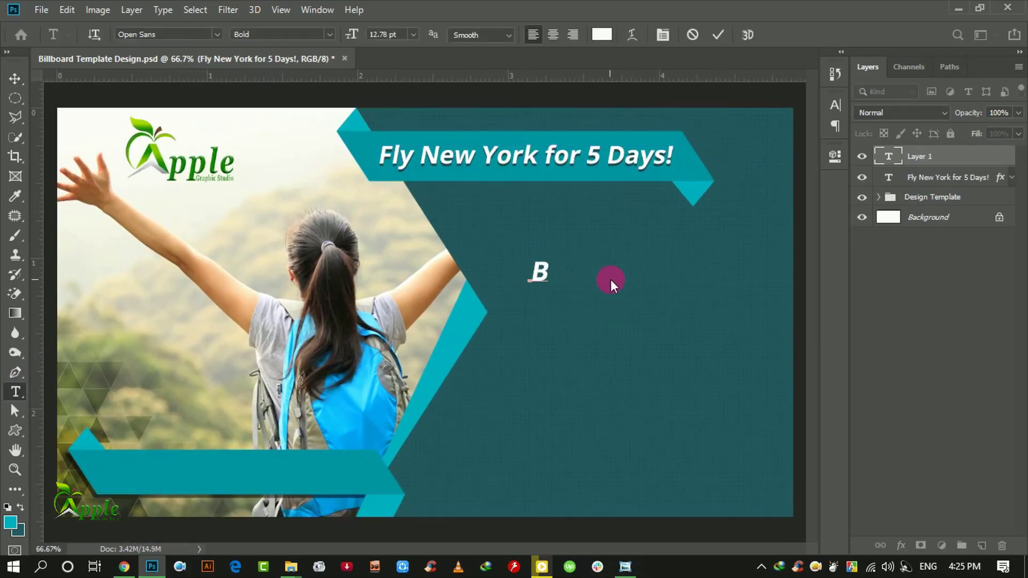
{"action": "type", "text": "EST TRAVELL A"}
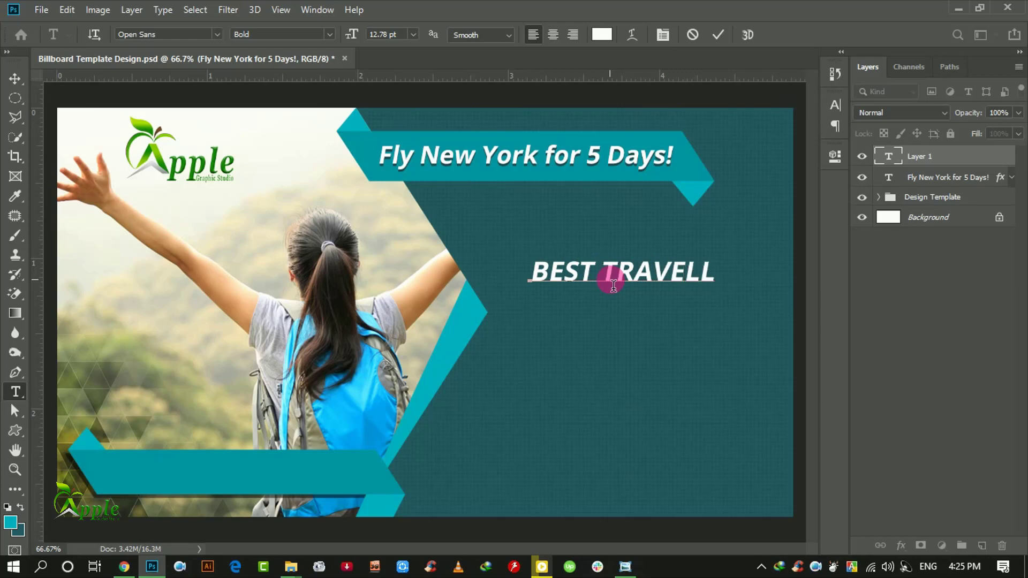
{"action": "type", "text": "GEN"}
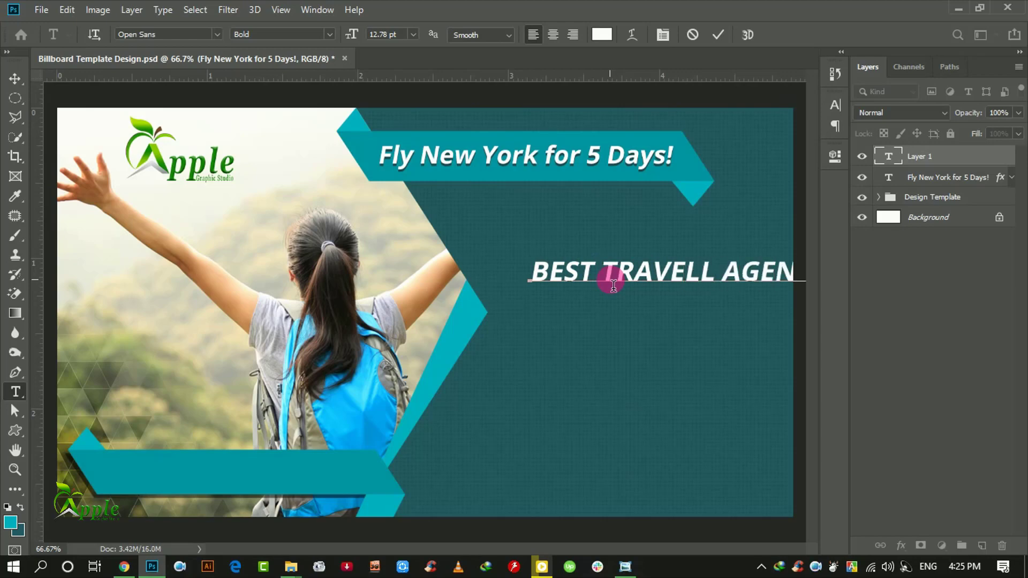
{"action": "left_click", "coordinate": [718, 35]}
{"action": "left_click", "coordinate": [15, 78]}
{"action": "left_click_drag", "start_coordinate": [650, 253], "coordinate": [596, 253]}
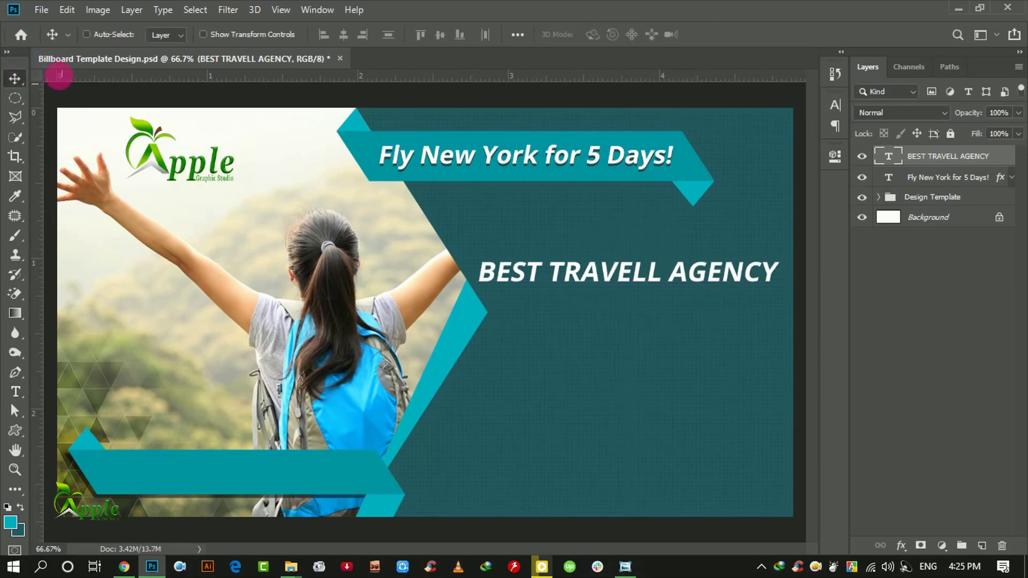
Scale 'BEST TRAVELL AGENCY' to about 86% and place it under the Fly New York banner.
{"action": "left_click", "coordinate": [67, 9]}
{"action": "left_click", "coordinate": [214, 336]}
{"action": "left_click_drag", "start_coordinate": [478, 286], "coordinate": [522, 286]}
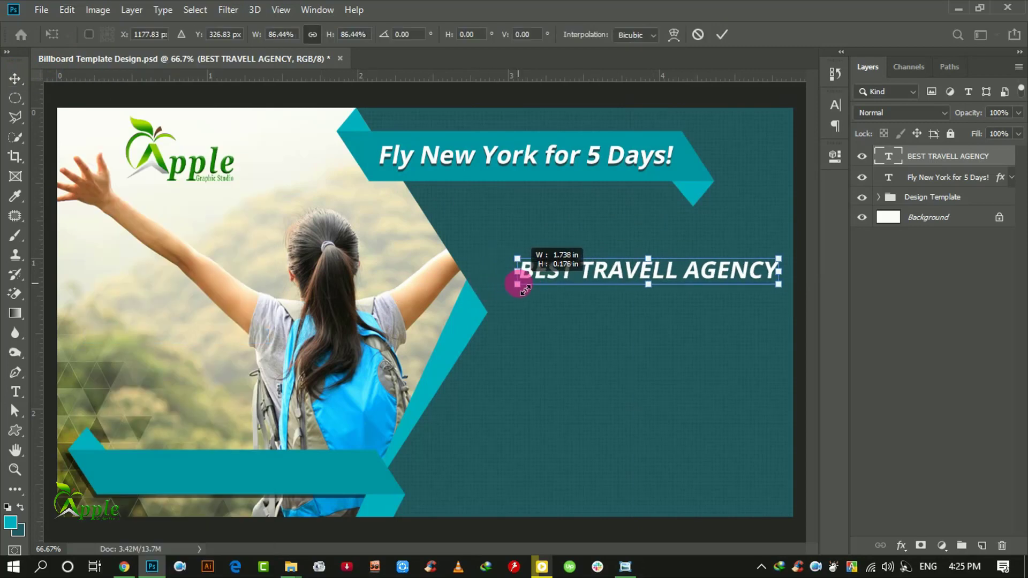
{"action": "left_click", "coordinate": [722, 35]}
{"action": "left_click_drag", "start_coordinate": [669, 269], "coordinate": [632, 253]}
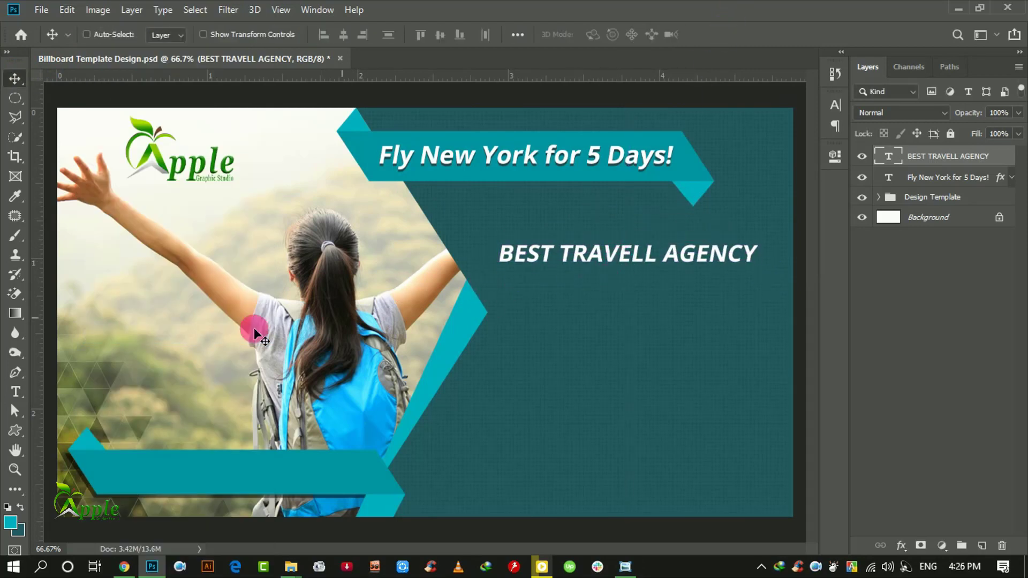
{"action": "left_click", "coordinate": [15, 391]}
Start the subtitle text below the headline and scale it to about 41%.
{"action": "left_click", "coordinate": [538, 302]}
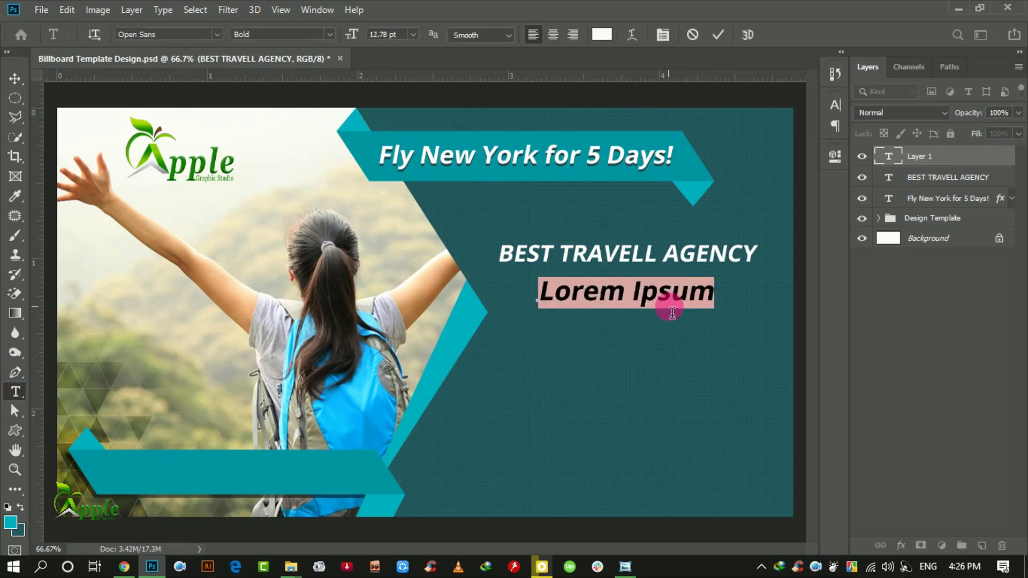
{"action": "type", "text": "Quality Ser"}
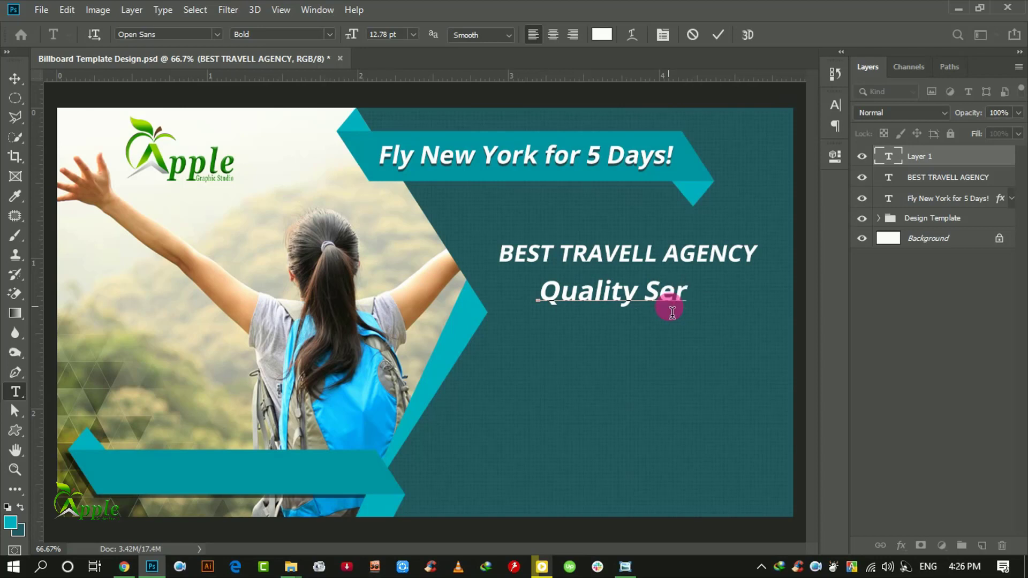
{"action": "type", "text": "vice is o"}
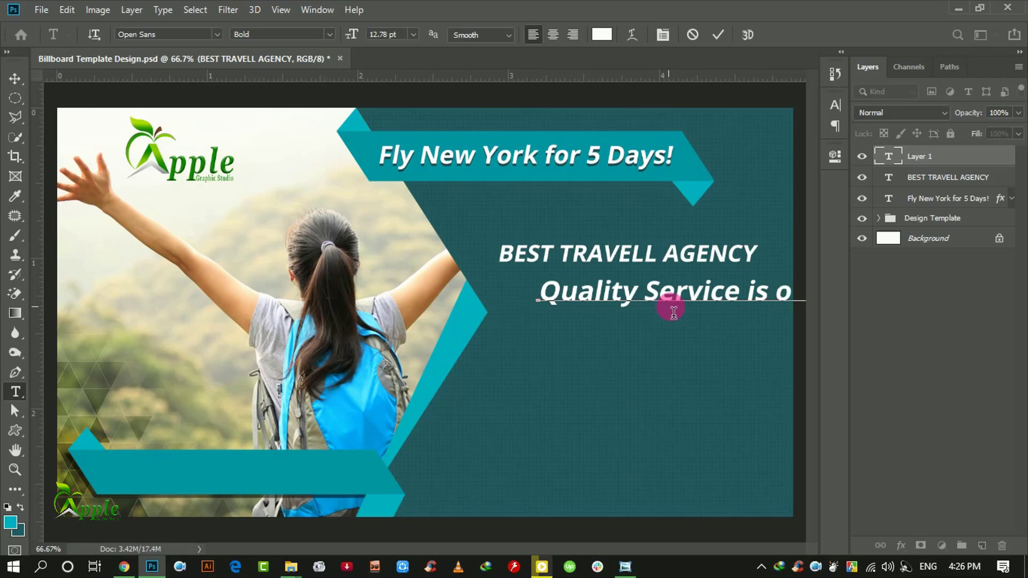
{"action": "left_click", "coordinate": [719, 34]}
{"action": "left_click", "coordinate": [15, 78]}
{"action": "key", "text": "ctrl+t"}
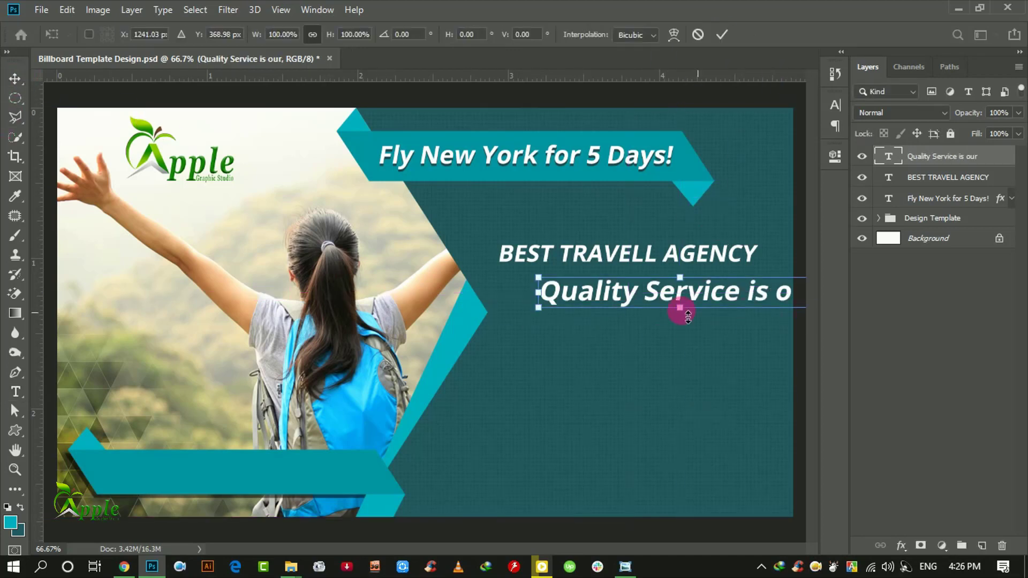
{"action": "left_click_drag", "start_coordinate": [688, 317], "coordinate": [523, 321]}
{"action": "mouse_move", "coordinate": [448, 340]}
{"action": "left_mouse_down"}
{"action": "mouse_move", "coordinate": [613, 321]}
{"action": "mouse_move", "coordinate": [665, 277]}
{"action": "left_mouse_up"}
{"action": "key", "text": "Return"}
Complete the subtitle 'Quality Service is our first priority' and nudge it under BEST TRAVELL AGENCY.
{"action": "key", "text": "t"}
{"action": "left_click", "coordinate": [739, 278]}
{"action": "type", "text": "first priority"}
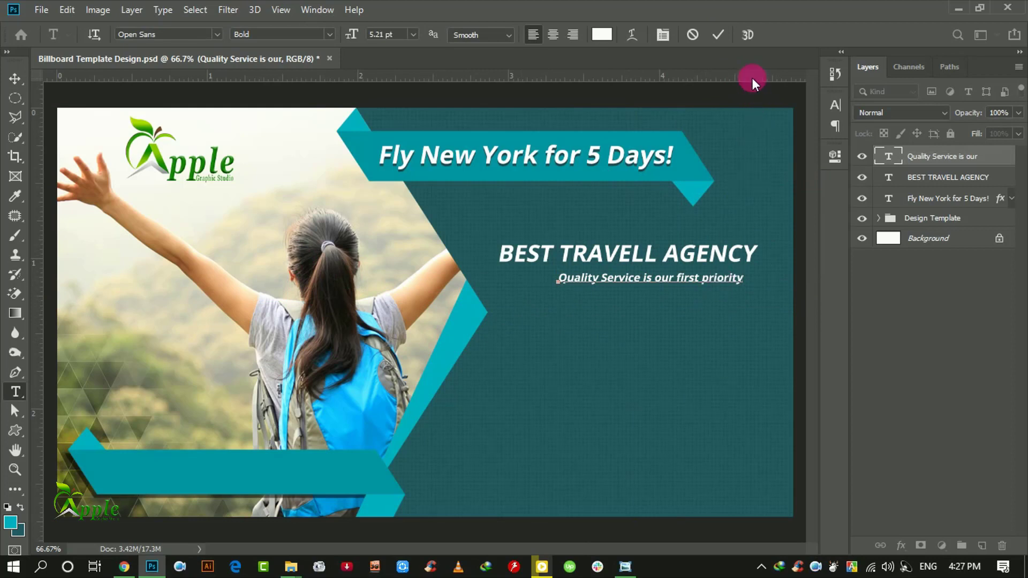
{"action": "left_click", "coordinate": [718, 34]}
{"action": "left_click", "coordinate": [15, 78]}
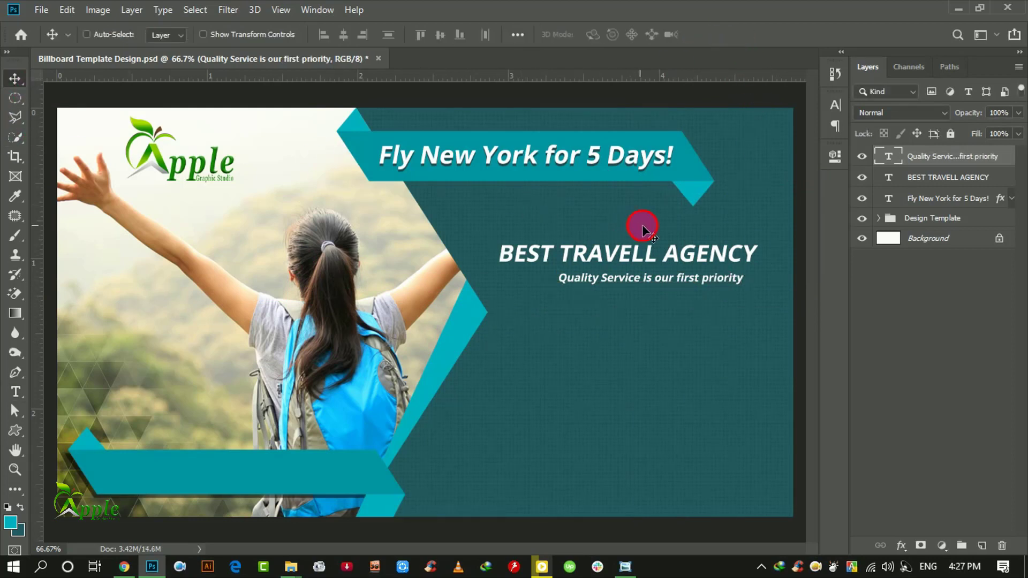
{"action": "left_click_drag", "start_coordinate": [643, 225], "coordinate": [650, 223]}
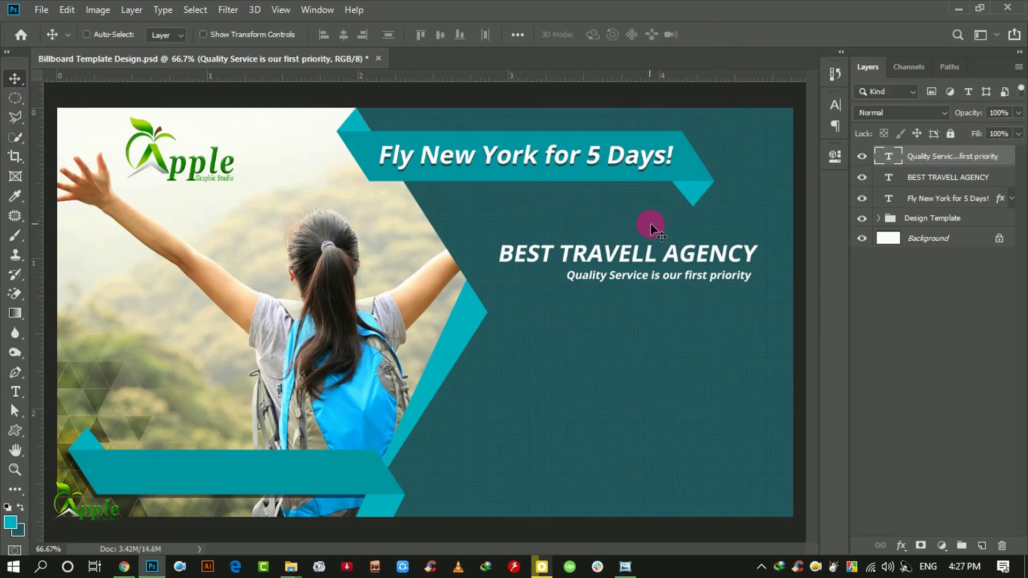
{"action": "key", "text": "Up"}
{"action": "key", "text": "Up"}
{"action": "key", "text": "Right"}
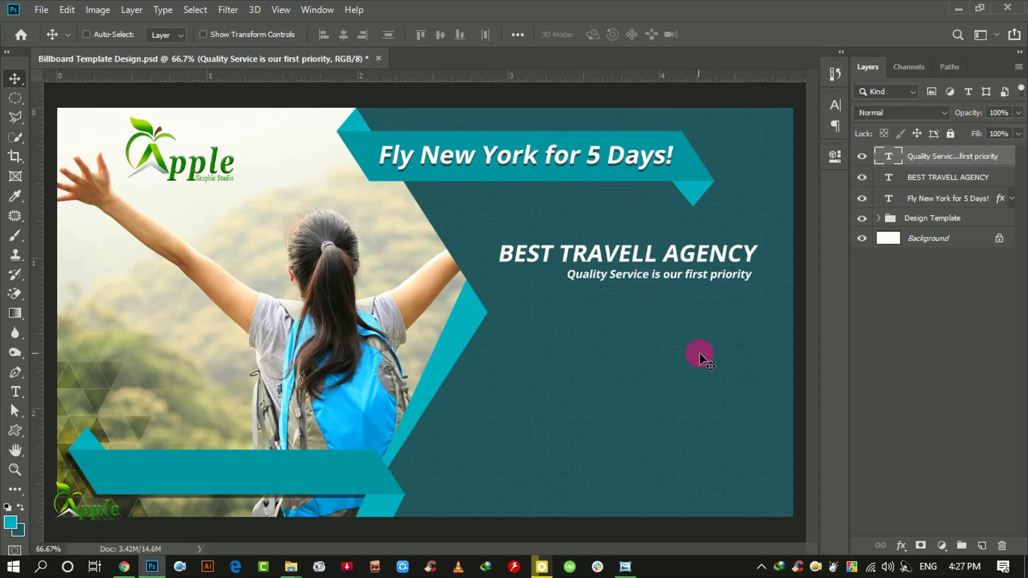
Draw a thin rectangle under the subtitle and fill it with the banner teal.
{"action": "left_click", "coordinate": [14, 430]}
{"action": "right_click", "coordinate": [14, 430]}
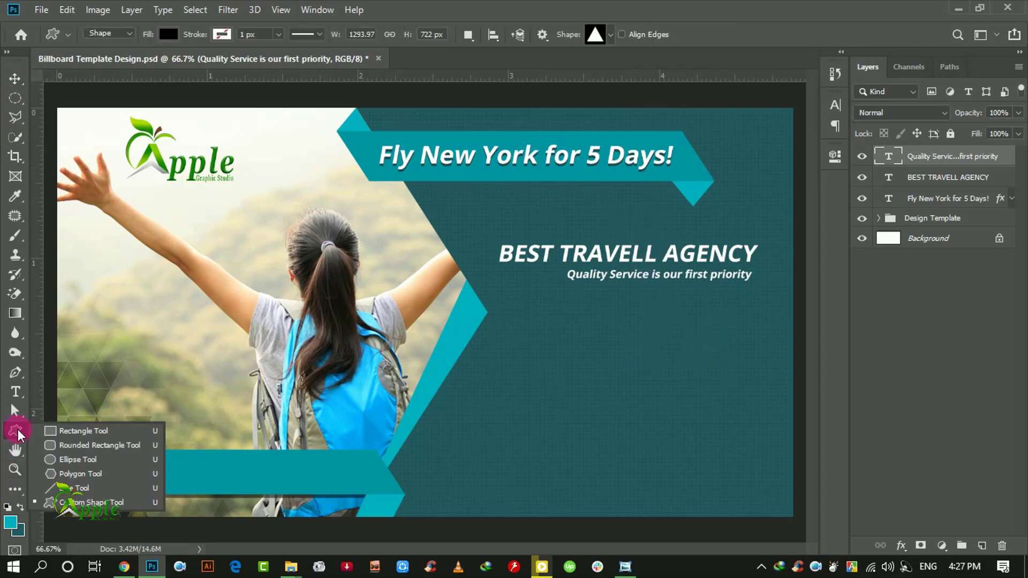
{"action": "left_click", "coordinate": [81, 431]}
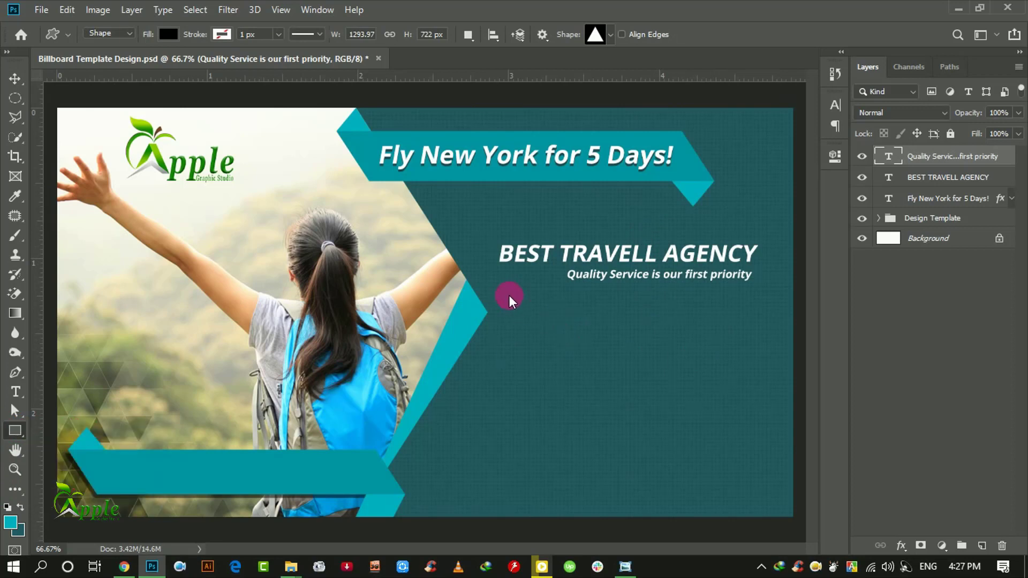
{"action": "mouse_move", "coordinate": [499, 288]}
{"action": "left_mouse_down"}
{"action": "mouse_move", "coordinate": [633, 298]}
{"action": "mouse_move", "coordinate": [727, 290]}
{"action": "left_mouse_up"}
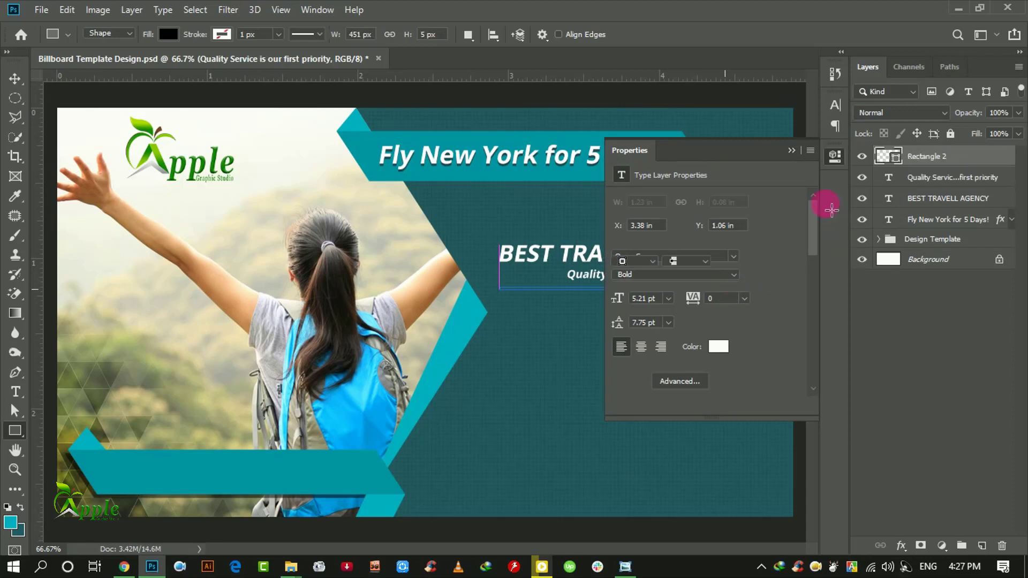
{"action": "left_click", "coordinate": [794, 153]}
{"action": "left_click", "coordinate": [15, 78]}
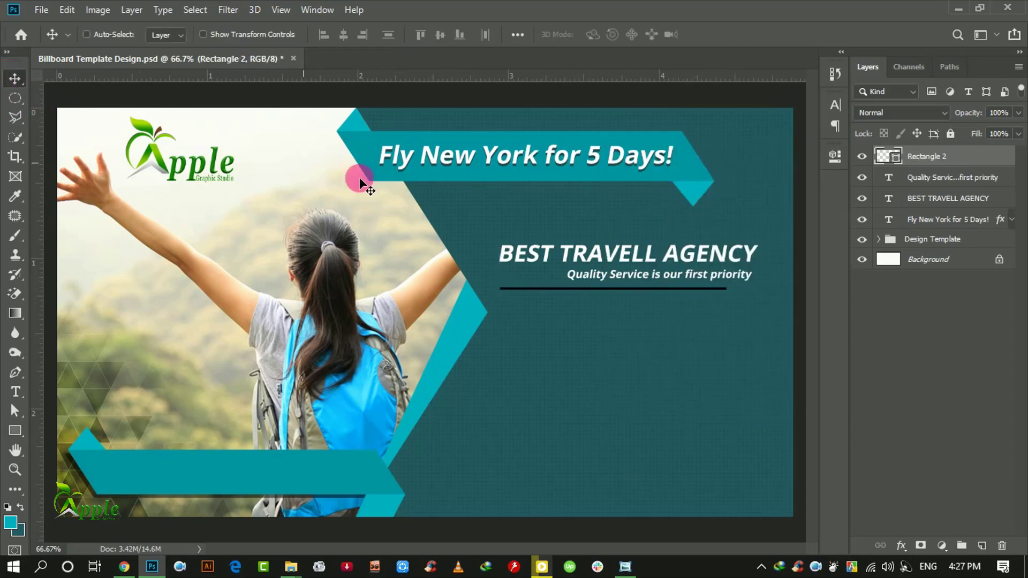
{"action": "double_click", "coordinate": [886, 156]}
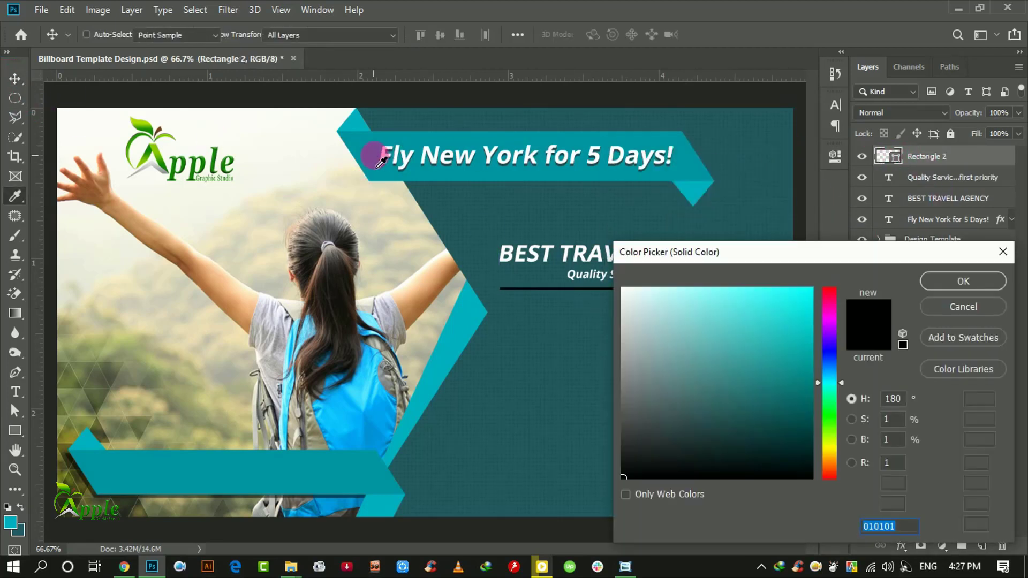
{"action": "left_click", "coordinate": [441, 176]}
{"action": "left_click", "coordinate": [955, 274]}
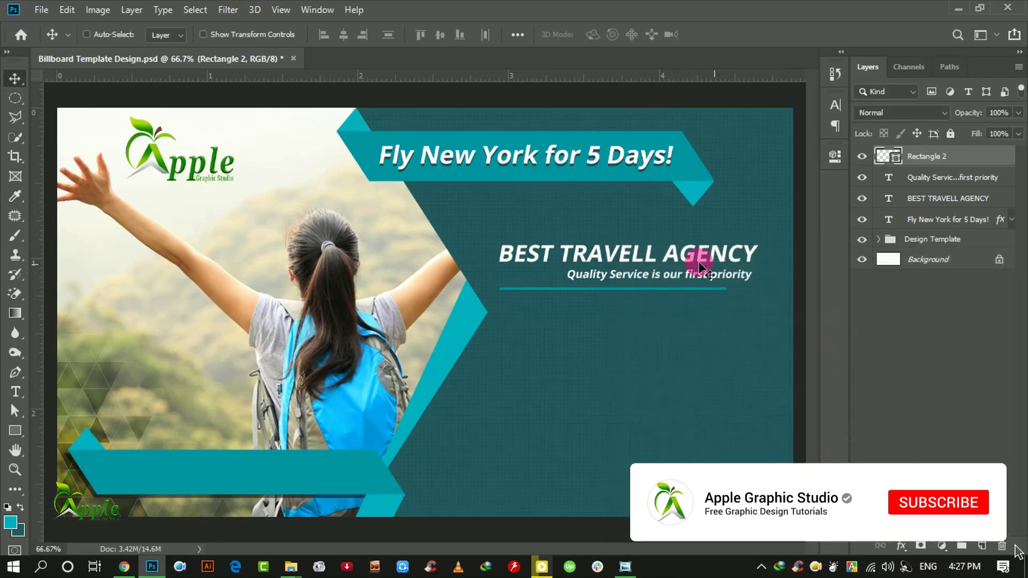
Thicken the teal line to 140% height and position it under the subtitle.
{"action": "key", "text": "ctrl+plus"}
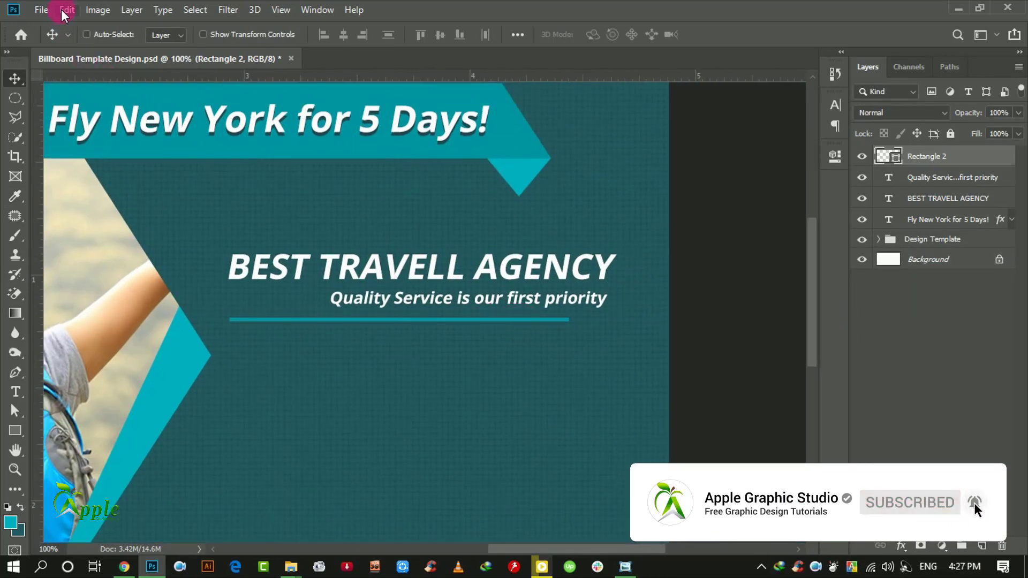
{"action": "left_click", "coordinate": [67, 10]}
{"action": "left_click", "coordinate": [125, 335]}
{"action": "scroll", "coordinate": [338, 333], "scroll_direction": "up", "scroll_amount": 2}
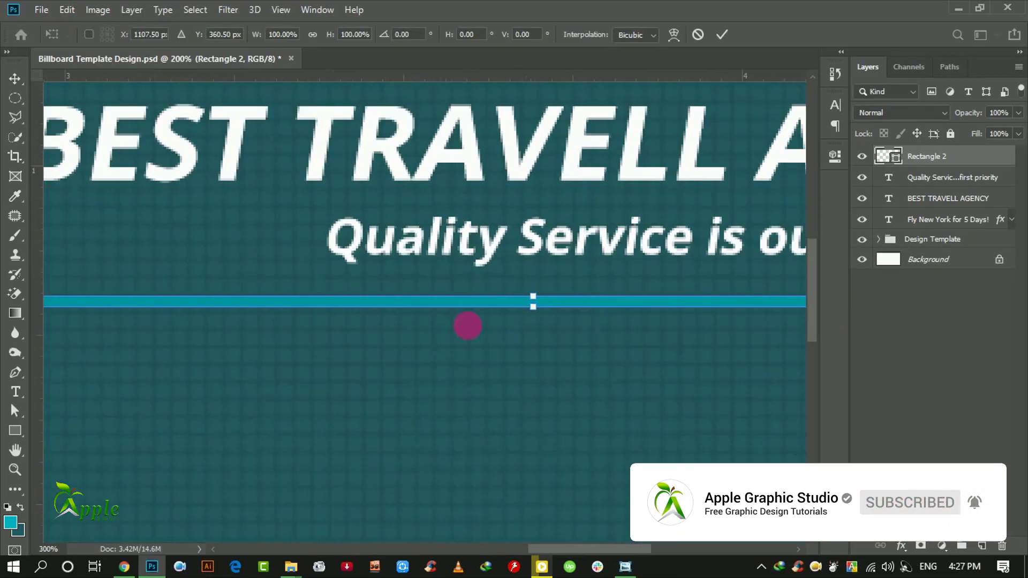
{"action": "left_click_drag", "start_coordinate": [537, 306], "coordinate": [538, 324]}
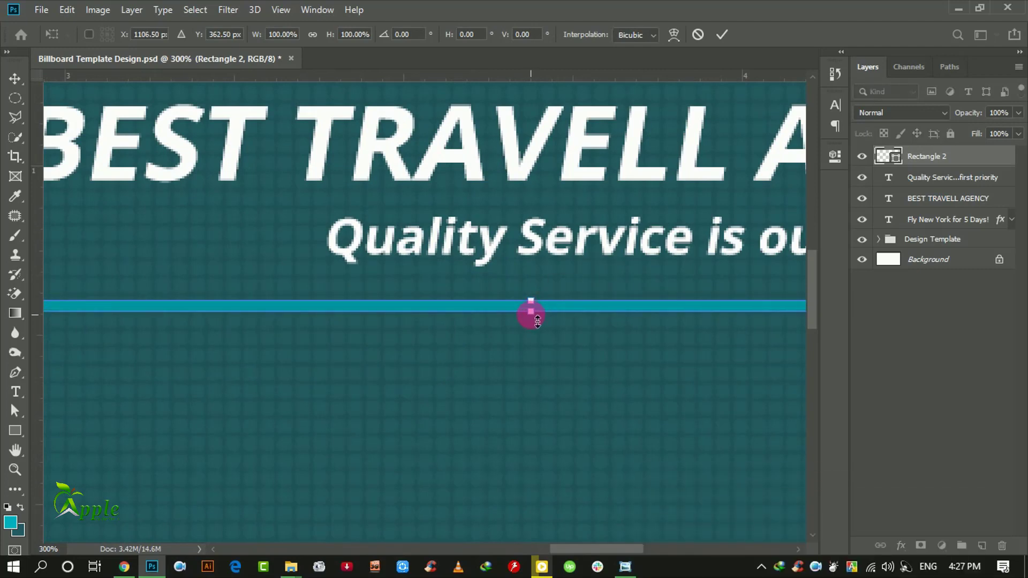
{"action": "left_click", "coordinate": [723, 34]}
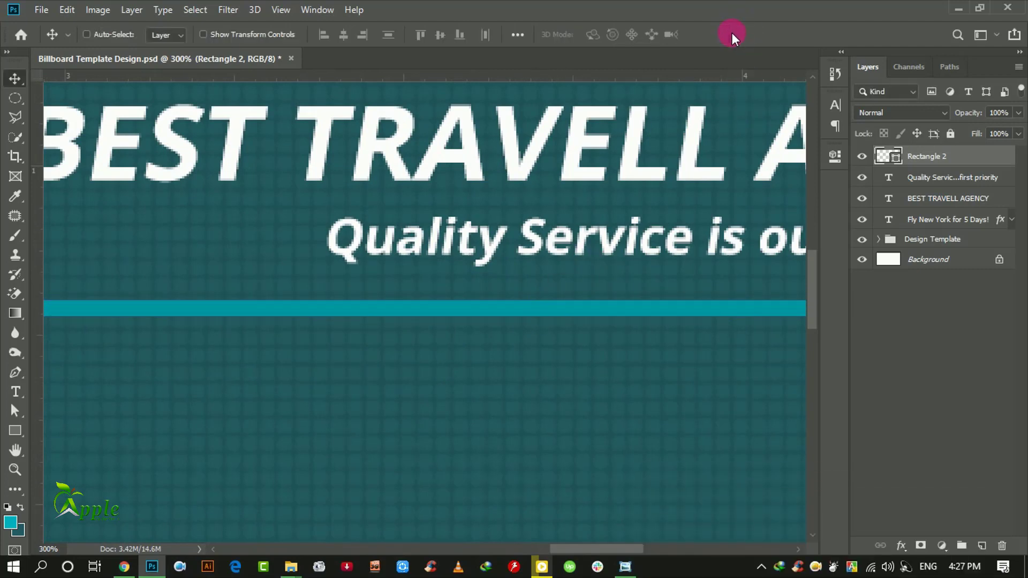
{"action": "key", "text": "ctrl+minus"}
{"action": "key", "text": "ctrl+minus"}
{"action": "mouse_move", "coordinate": [574, 311]}
{"action": "left_mouse_down"}
{"action": "mouse_move", "coordinate": [543, 309]}
{"action": "mouse_move", "coordinate": [603, 314]}
{"action": "left_mouse_up"}
{"action": "key", "text": "Down"}
{"action": "key", "text": "Down"}
{"action": "key", "text": "Down"}
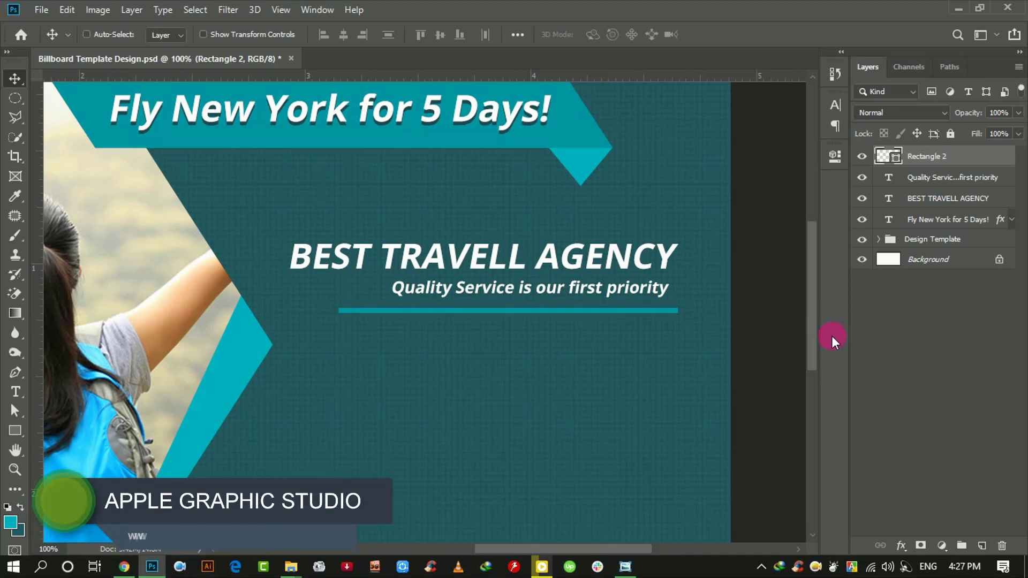
Duplicate the teal line above BEST TRAVELL AGENCY and stretch both lines leftward to 115%.
{"action": "mouse_move", "coordinate": [536, 309]}
{"action": "left_mouse_down"}
{"action": "mouse_move", "coordinate": [455, 214]}
{"action": "mouse_move", "coordinate": [496, 217]}
{"action": "left_mouse_up"}
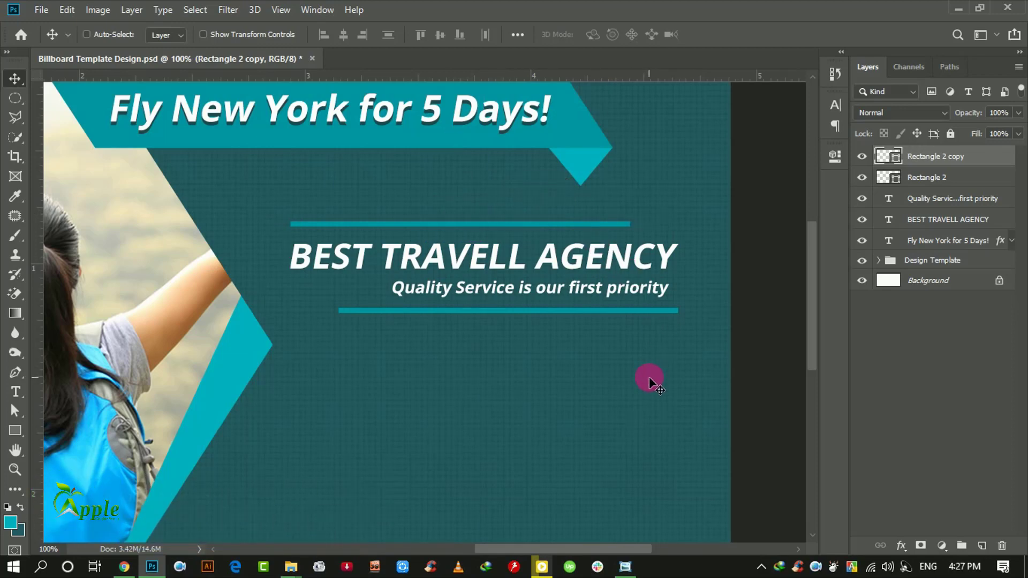
{"action": "key", "text": "ctrl+minus"}
{"action": "key", "text": "ctrl+minus"}
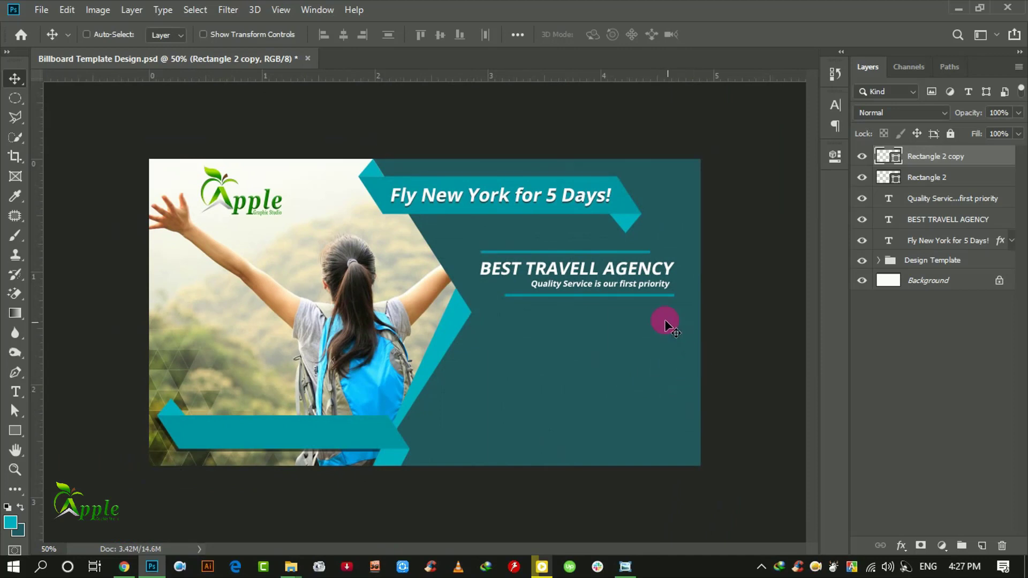
{"action": "left_click_drag", "start_coordinate": [613, 251], "coordinate": [638, 249]}
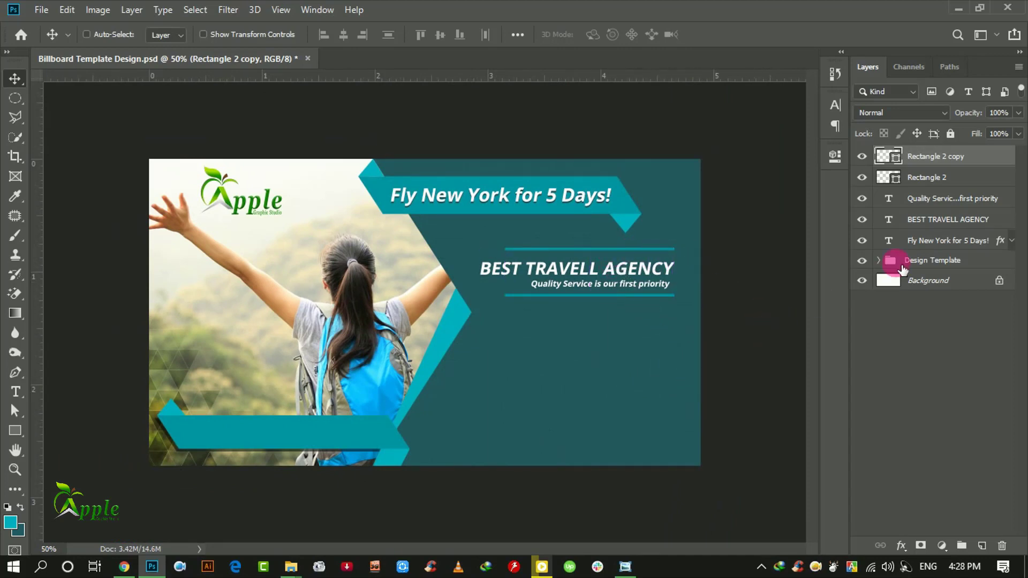
{"action": "left_click", "coordinate": [932, 179], "text": "ctrl"}
{"action": "key", "text": "ctrl+t"}
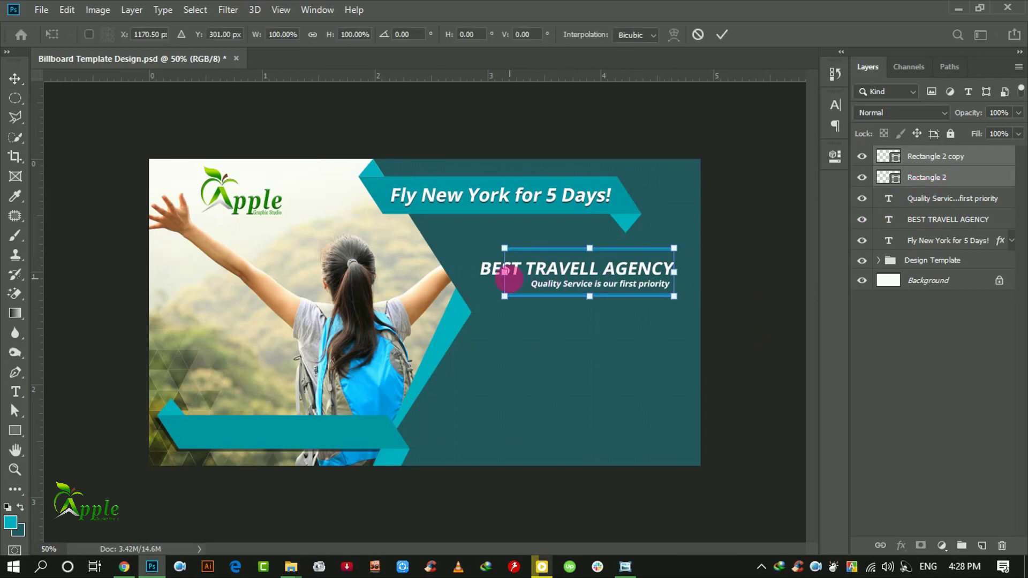
{"action": "left_click_drag", "start_coordinate": [503, 273], "coordinate": [487, 281]}
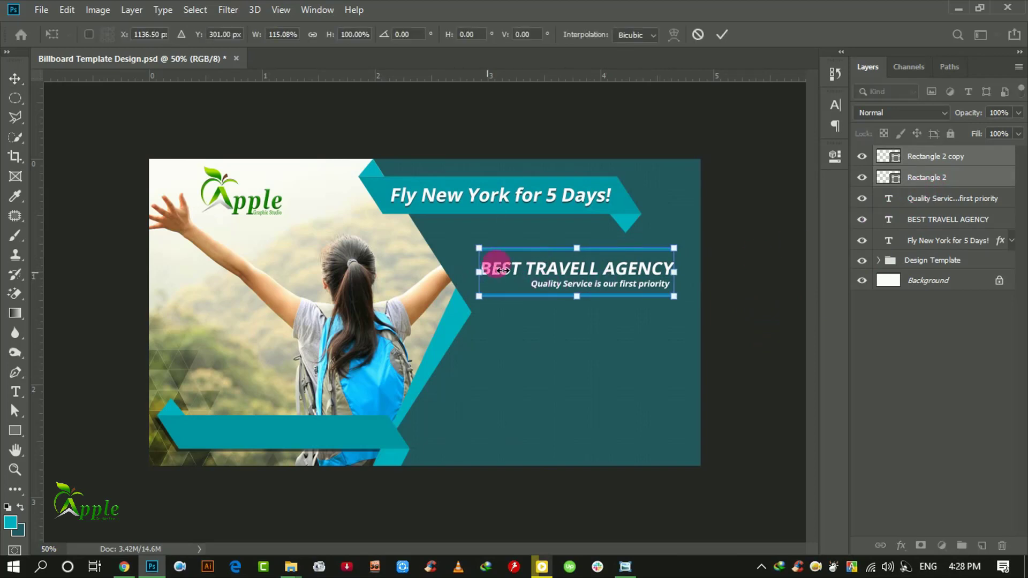
{"action": "left_click", "coordinate": [722, 34]}
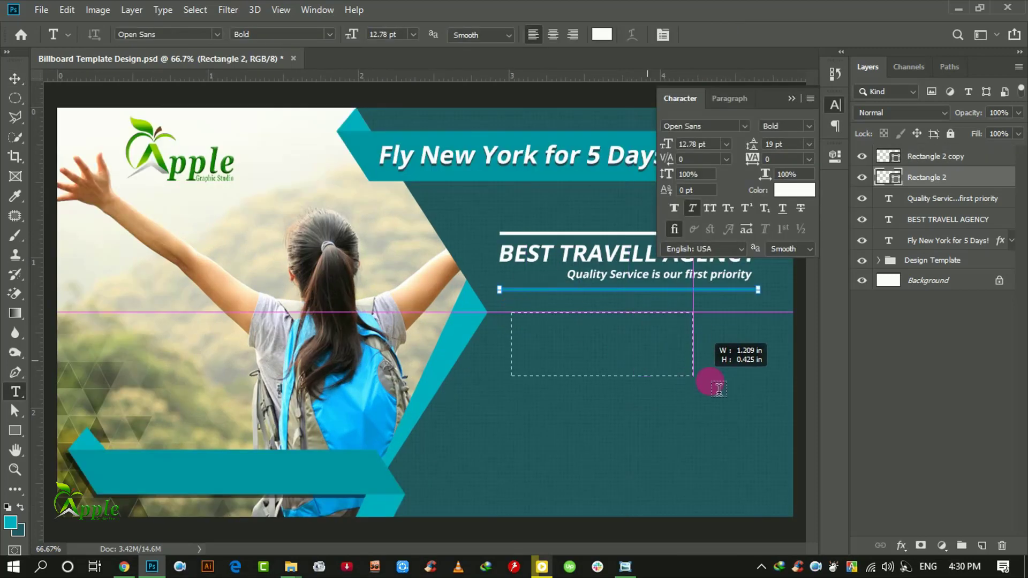
Draw a body text box below the lower line with placeholder text at 4.78 pt and 6 pt leading.
{"action": "left_click_drag", "start_coordinate": [716, 386], "coordinate": [763, 367]}
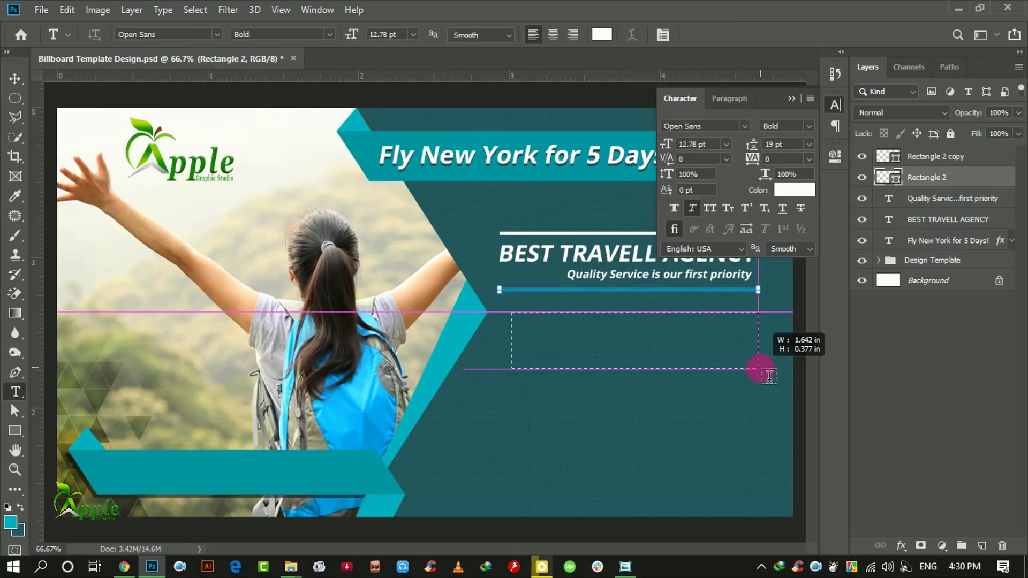
{"action": "left_click_drag", "start_coordinate": [637, 351], "coordinate": [616, 340]}
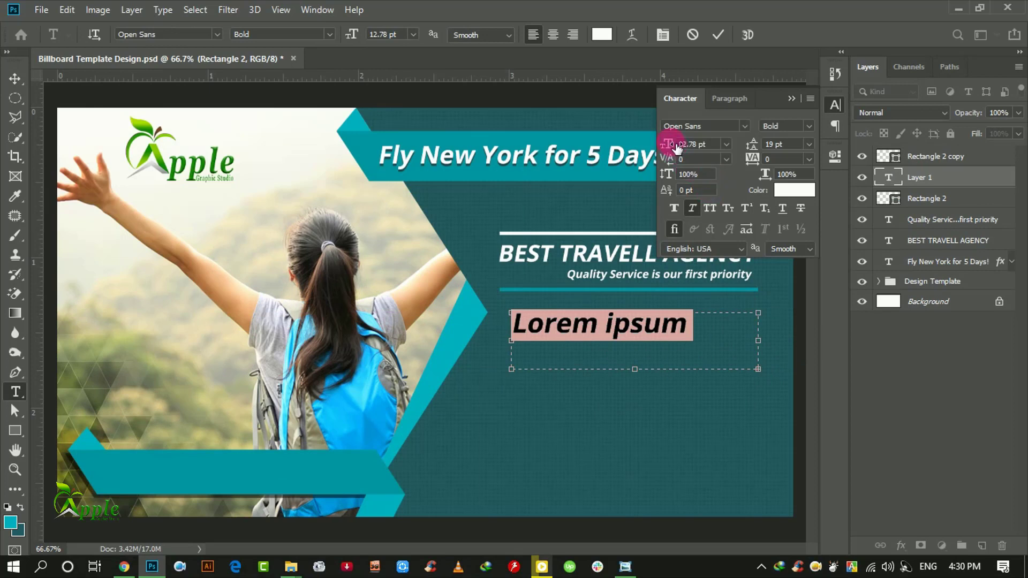
{"action": "left_click_drag", "start_coordinate": [677, 148], "coordinate": [671, 149]}
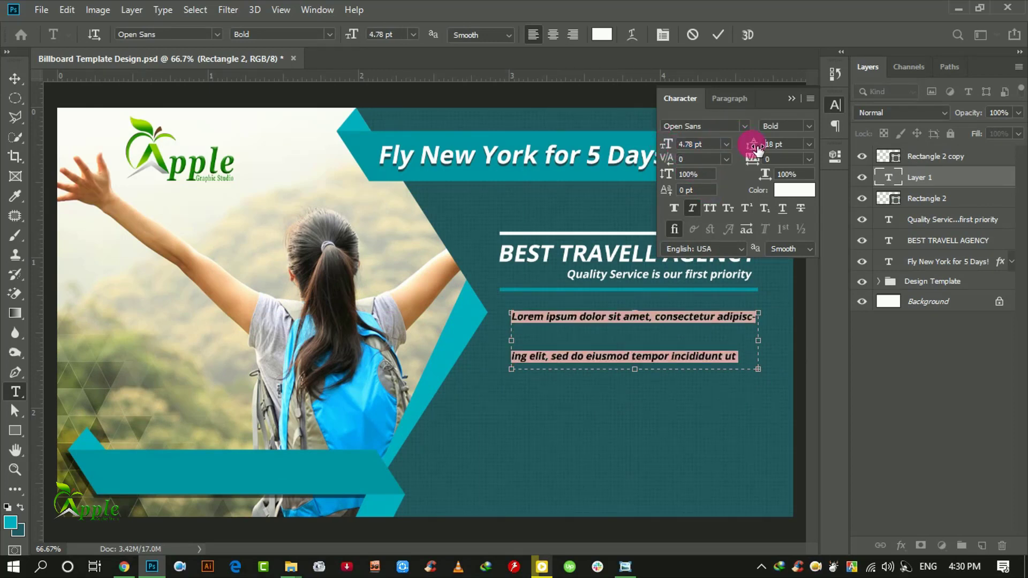
{"action": "left_click_drag", "start_coordinate": [757, 149], "coordinate": [748, 151]}
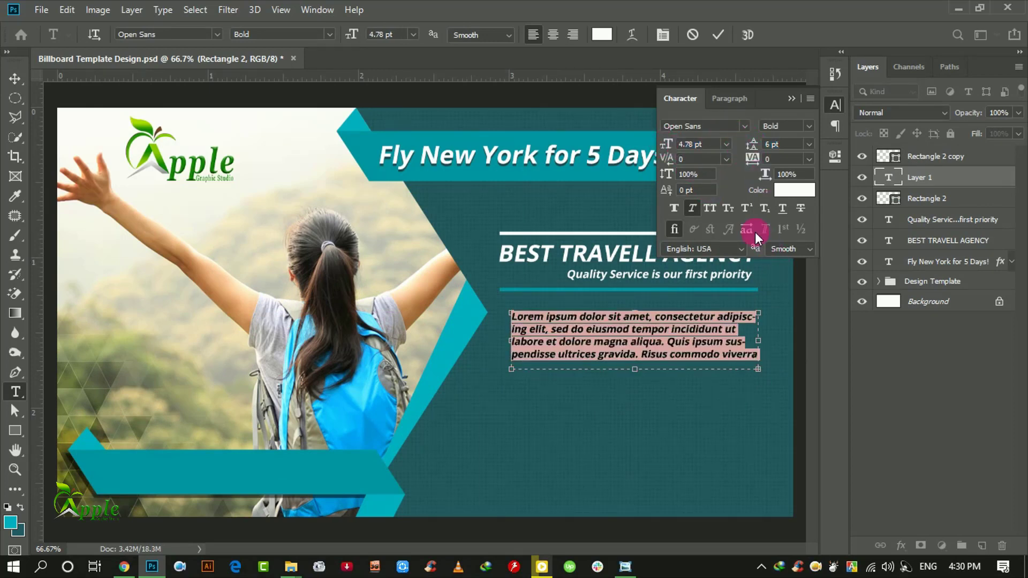
Make the placeholder paragraph Semibold and remove its italic styling.
{"action": "left_click", "coordinate": [693, 207]}
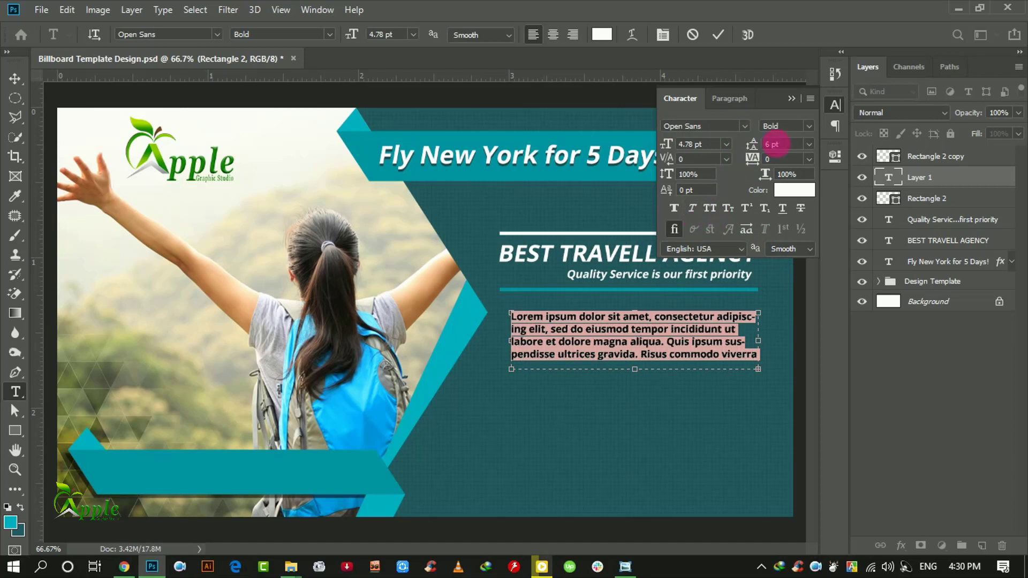
{"action": "left_click", "coordinate": [785, 127]}
{"action": "left_click", "coordinate": [794, 188]}
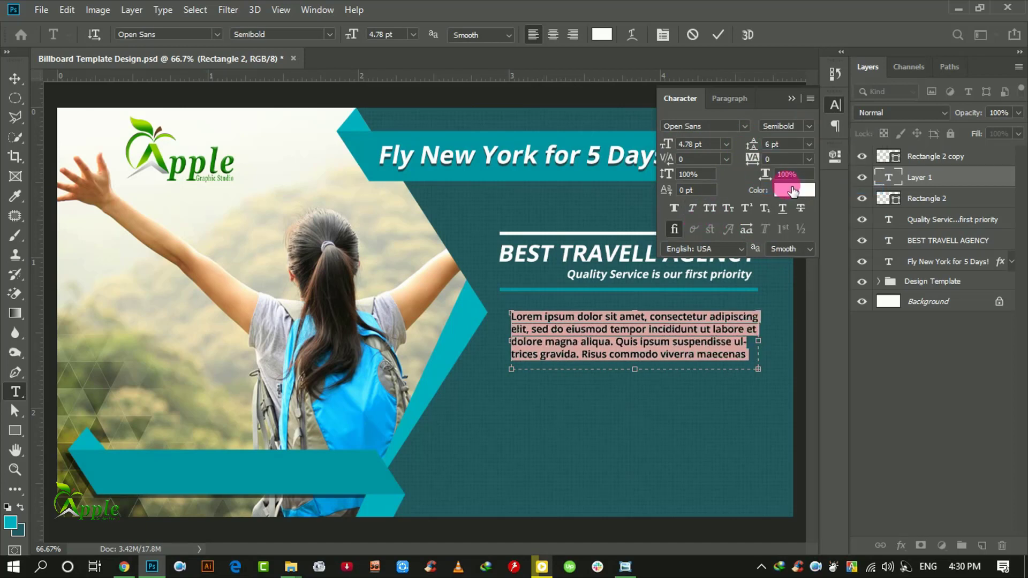
{"action": "left_click", "coordinate": [718, 36]}
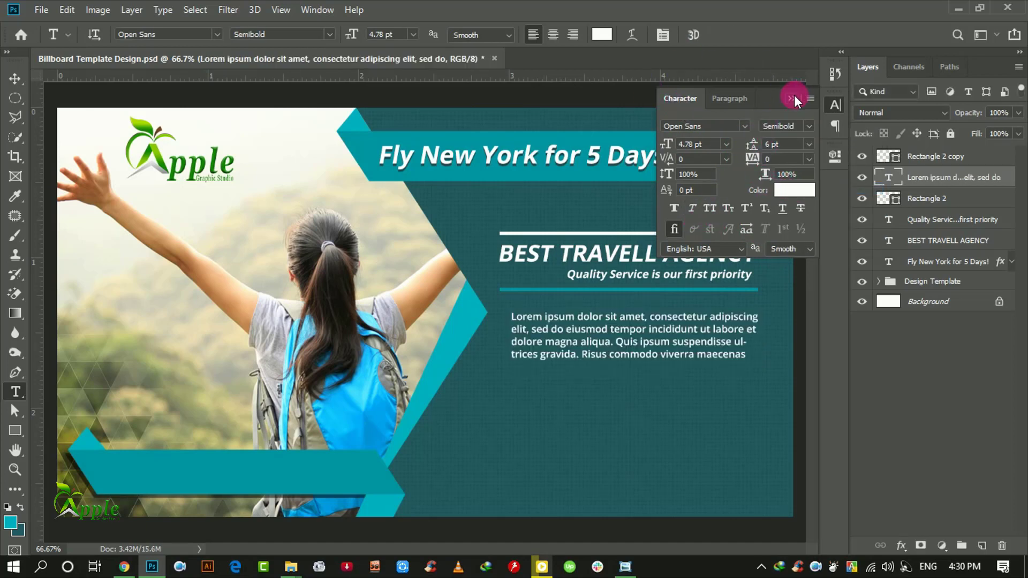
Right-align the paragraph and move it slightly lower under the tagline.
{"action": "left_click", "coordinate": [15, 78]}
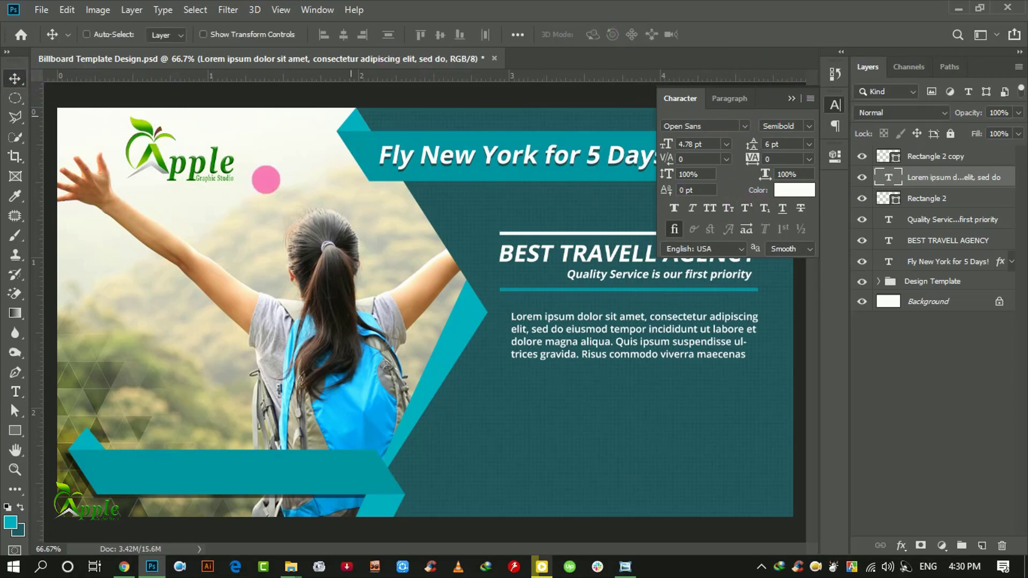
{"action": "key", "text": "t"}
{"action": "left_click", "coordinate": [573, 34]}
{"action": "left_click", "coordinate": [791, 99]}
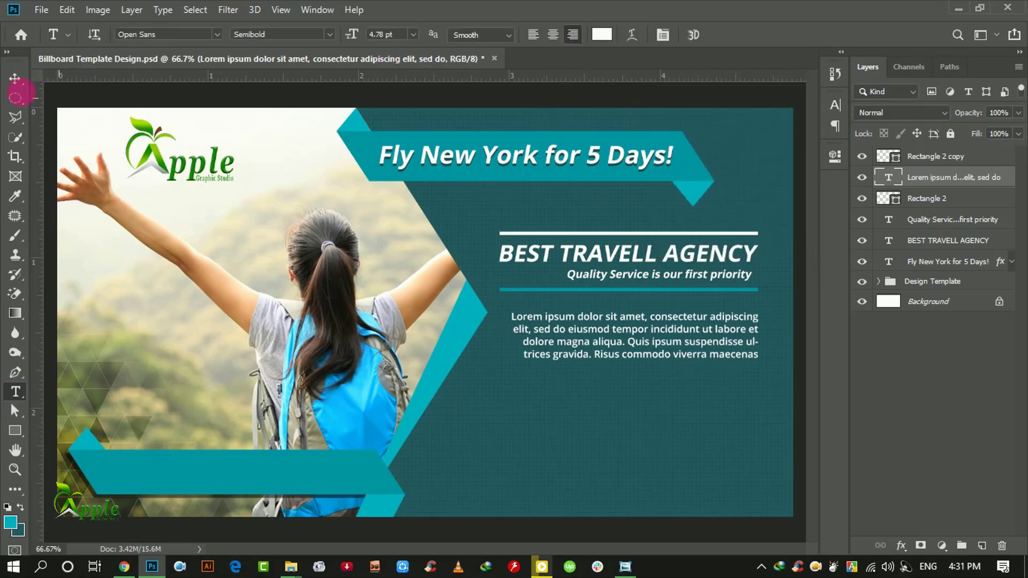
{"action": "left_click", "coordinate": [15, 79]}
{"action": "left_click_drag", "start_coordinate": [570, 276], "coordinate": [657, 320]}
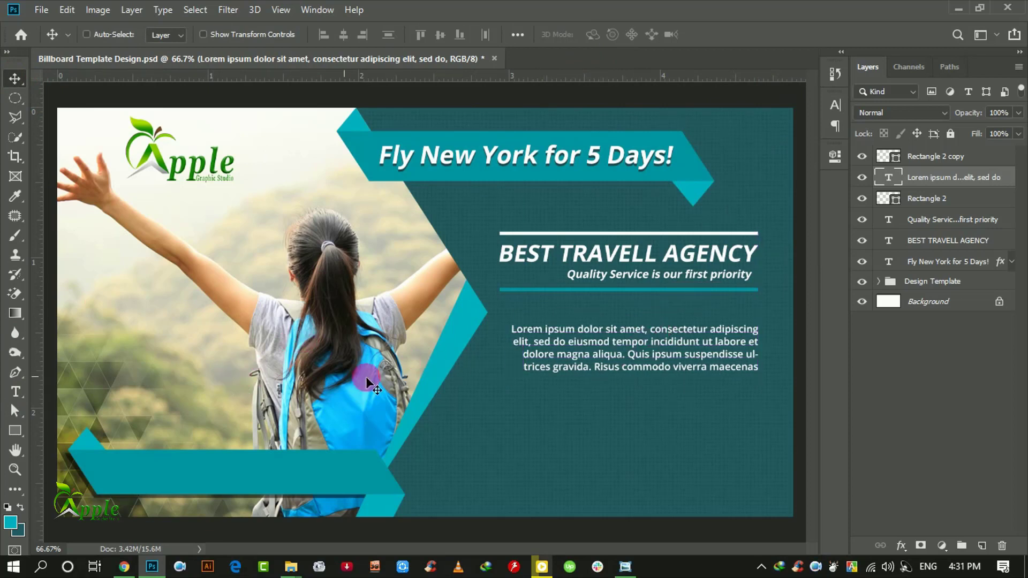
Replace the paragraph's ending from 'Quis ipsum' onward and shrink the text box to fit.
{"action": "left_click", "coordinate": [15, 391]}
{"action": "left_click_drag", "start_coordinate": [596, 355], "coordinate": [777, 369]}
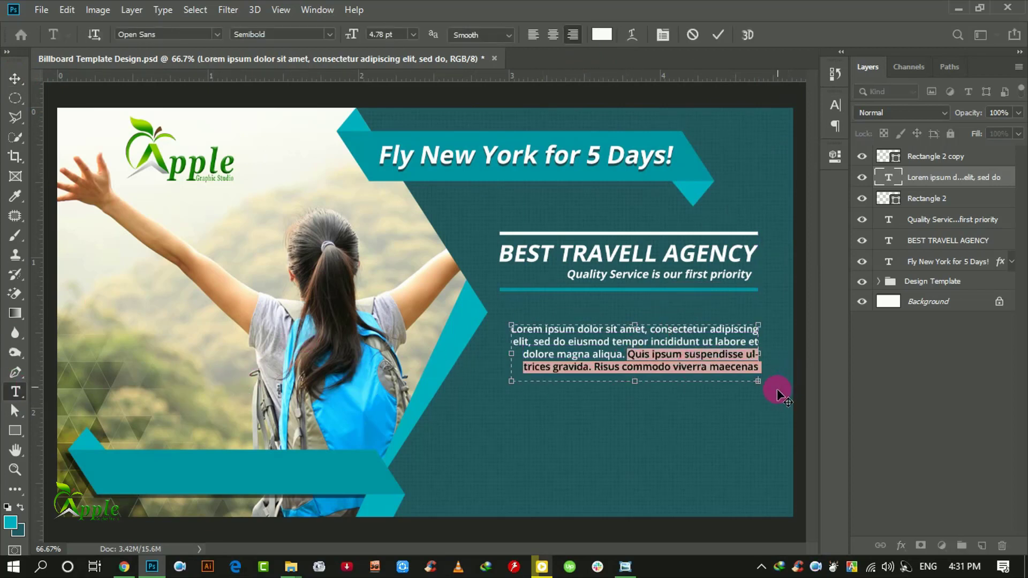
{"action": "type", "text": "accumsan lacus vel facilisis"}
{"action": "left_click", "coordinate": [628, 357]}
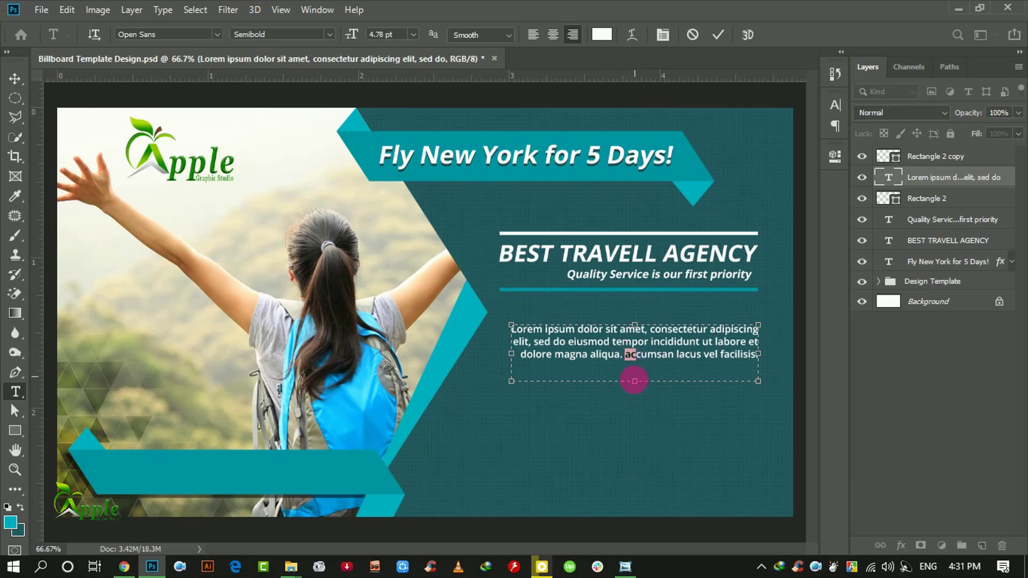
{"action": "left_click_drag", "start_coordinate": [635, 381], "coordinate": [634, 361]}
Trim the paragraph to end with 'accumsan lacus.' and position it under the divider line.
{"action": "key", "text": "ctrl+shift+End"}
{"action": "key", "text": "Delete"}
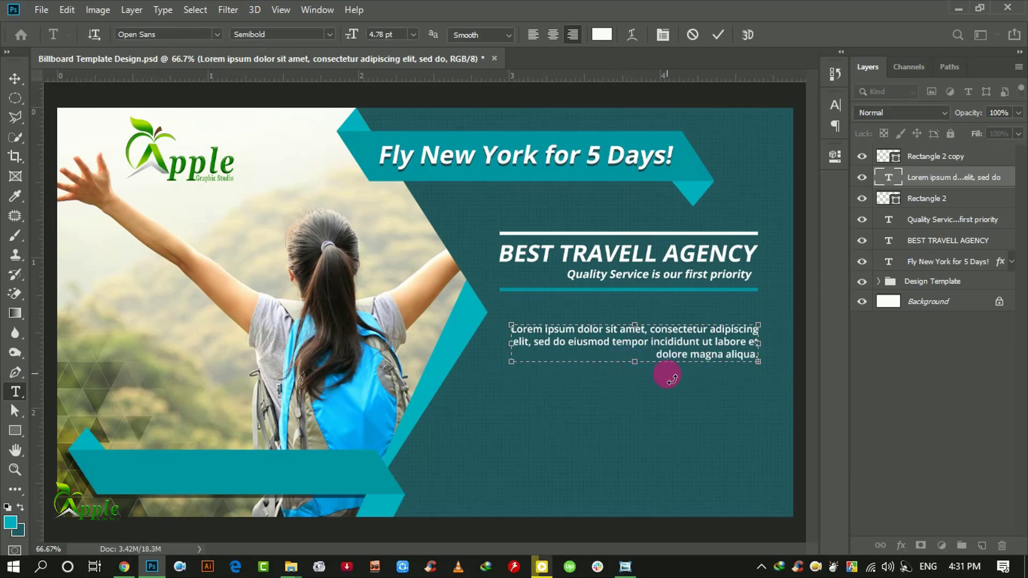
{"action": "key", "text": "BackSpace"}
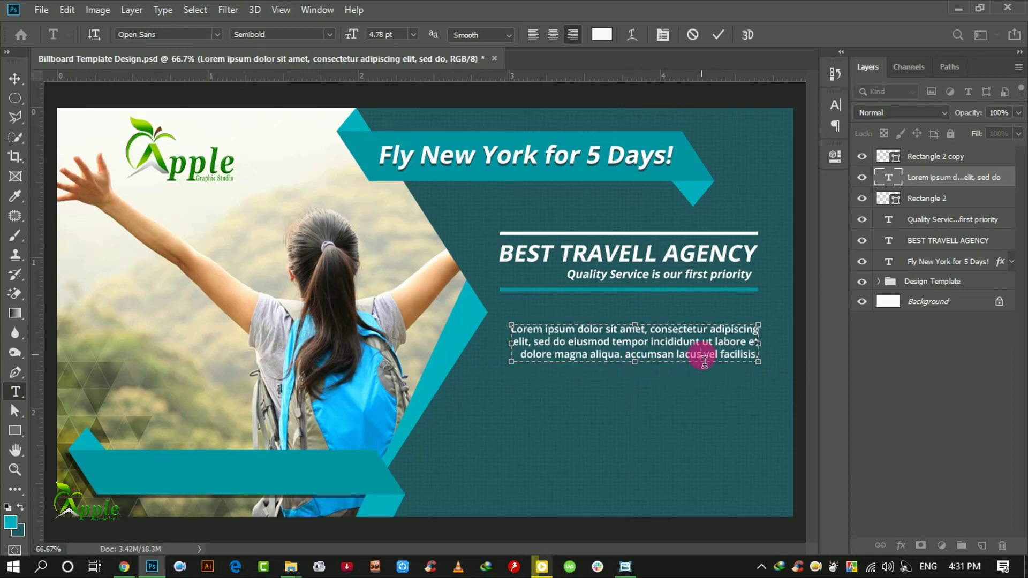
{"action": "key", "text": "BackSpace"}
{"action": "key", "text": "BackSpace"}
{"action": "key", "text": "BackSpace"}
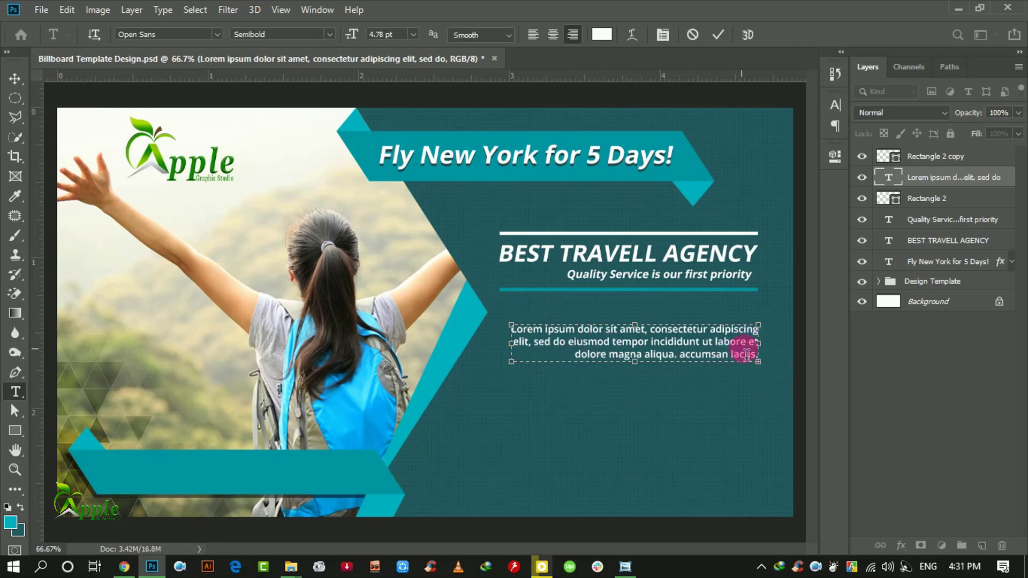
{"action": "left_click", "coordinate": [716, 35]}
{"action": "left_click", "coordinate": [12, 80]}
{"action": "left_click_drag", "start_coordinate": [637, 336], "coordinate": [659, 324]}
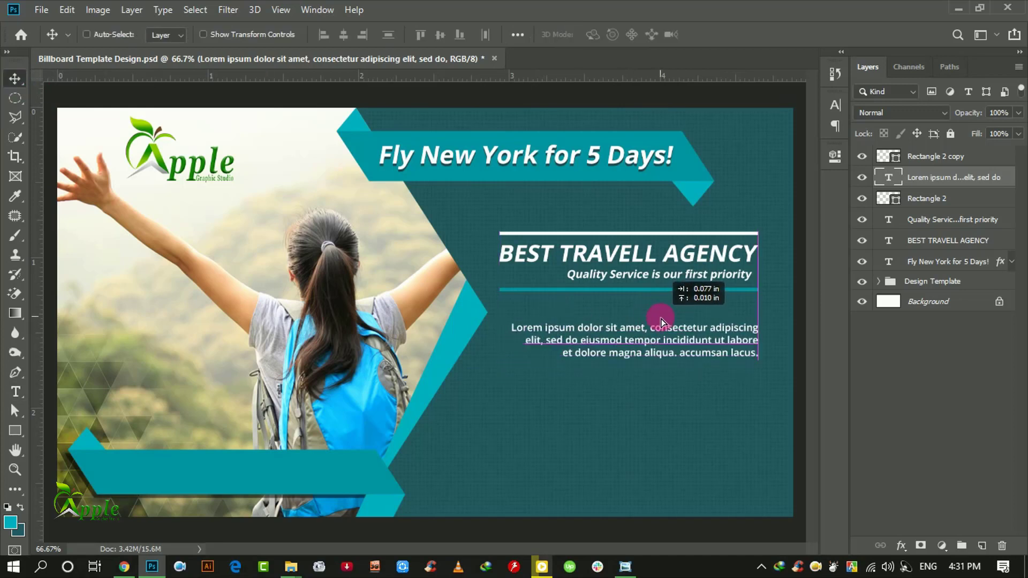
{"action": "left_click_drag", "start_coordinate": [659, 323], "coordinate": [677, 396]}
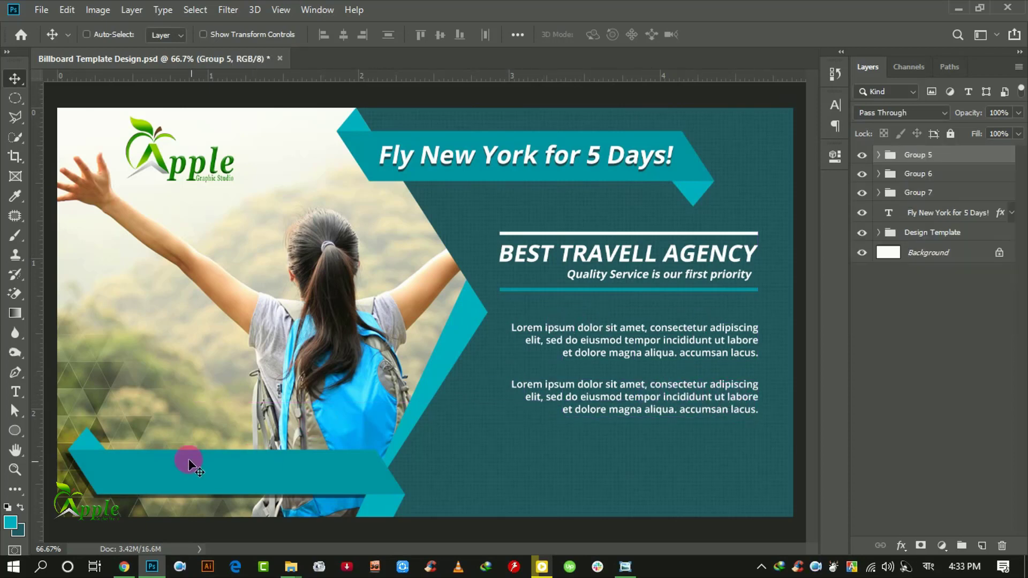
Type the 'Visit Now - applegraphicstudio.com' line near the bottom of the billboard.
{"action": "key", "text": "t"}
{"action": "left_click", "coordinate": [460, 489]}
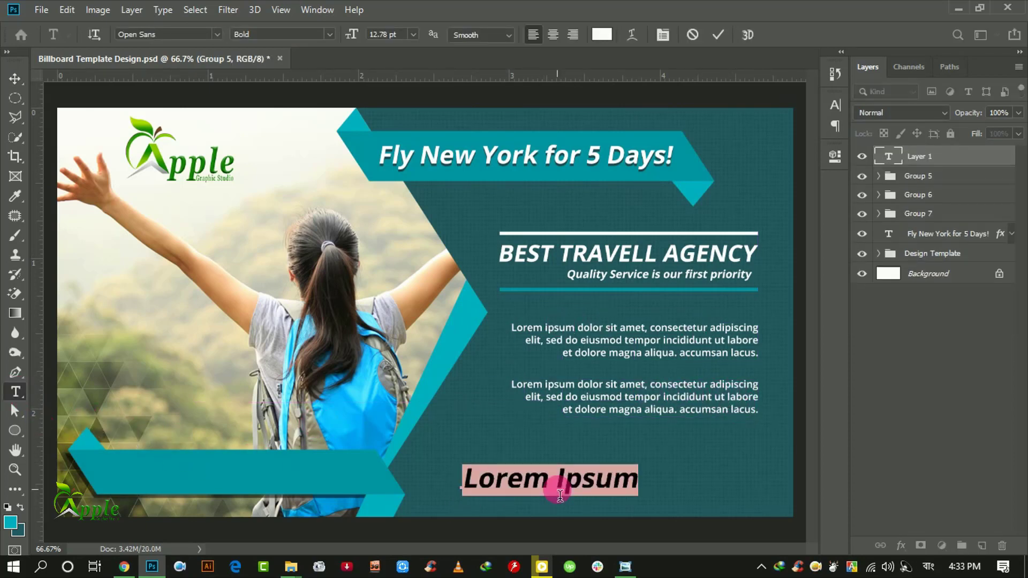
{"action": "type", "text": "গেগু"}
{"action": "key", "text": "ctrl+a"}
{"action": "key", "text": "BackSpace"}
{"action": "key", "text": "super+space"}
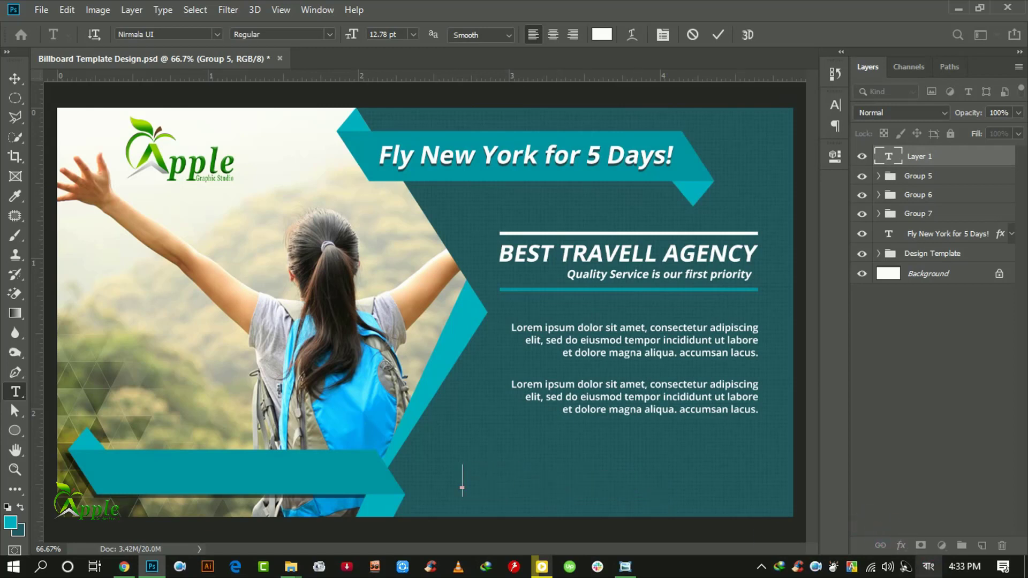
{"action": "type", "text": "Visit N"}
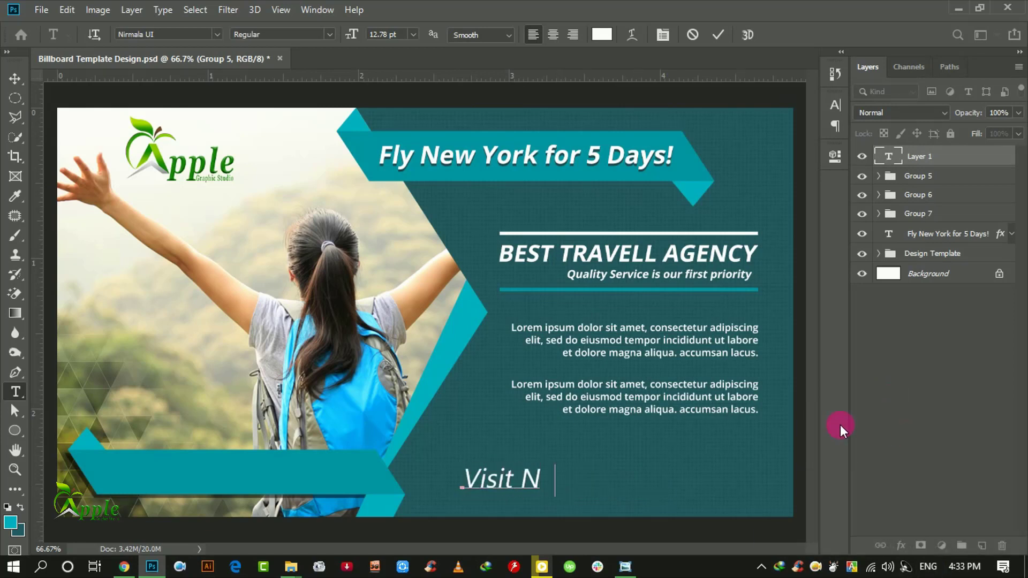
{"action": "type", "text": "ow - a"}
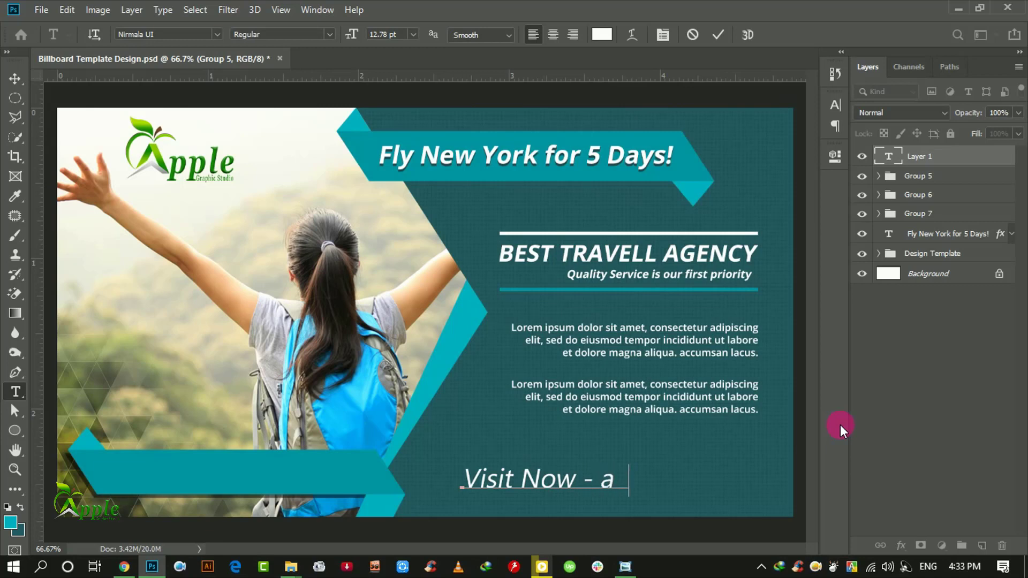
{"action": "type", "text": "pplegraphicstu"}
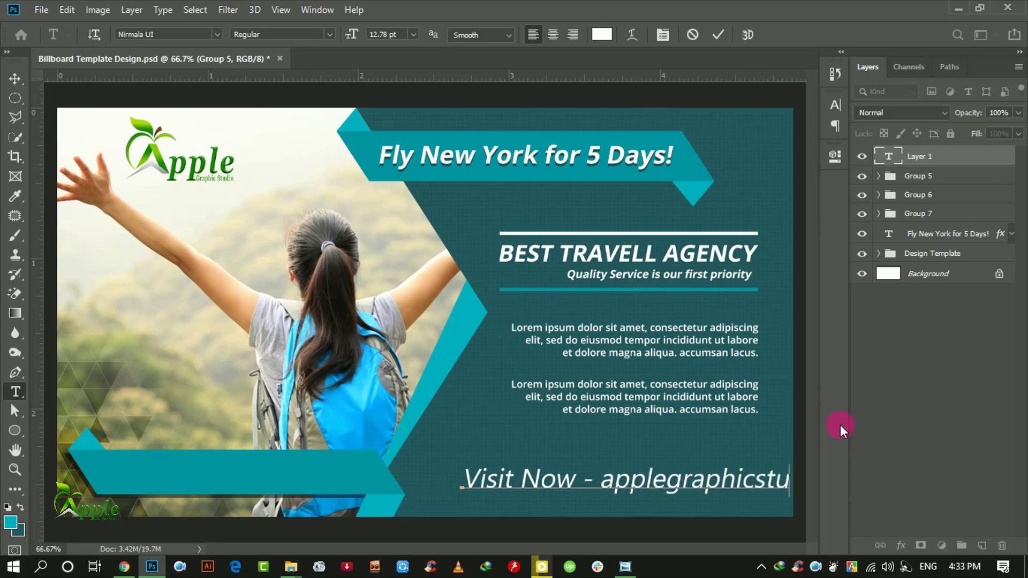
{"action": "type", "text": "dio.com"}
{"action": "left_click", "coordinate": [728, 35]}
Set the Visit Now text to 7.78 pt with Faux Bold.
{"action": "left_click", "coordinate": [836, 104]}
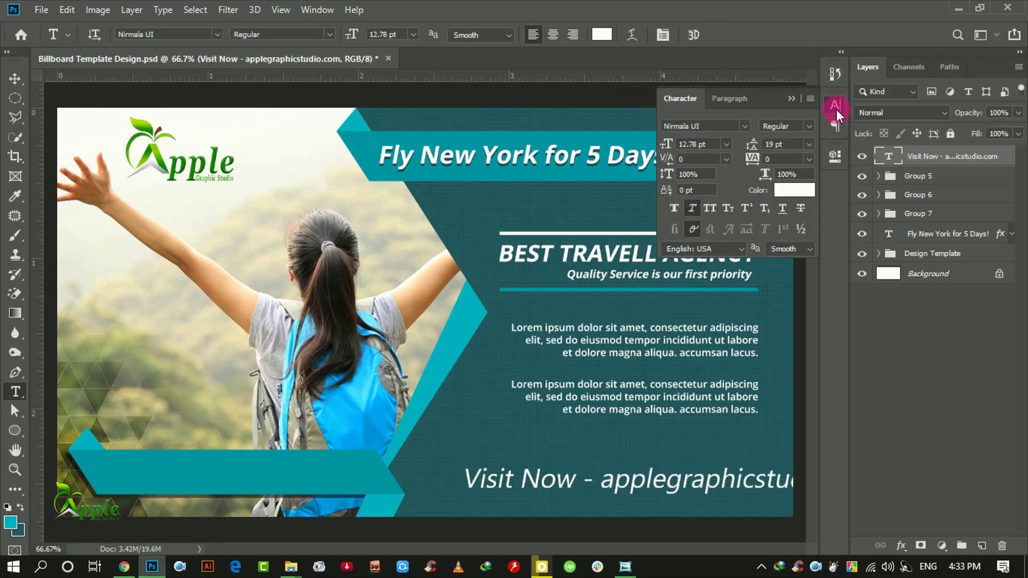
{"action": "left_click_drag", "start_coordinate": [666, 144], "coordinate": [656, 144]}
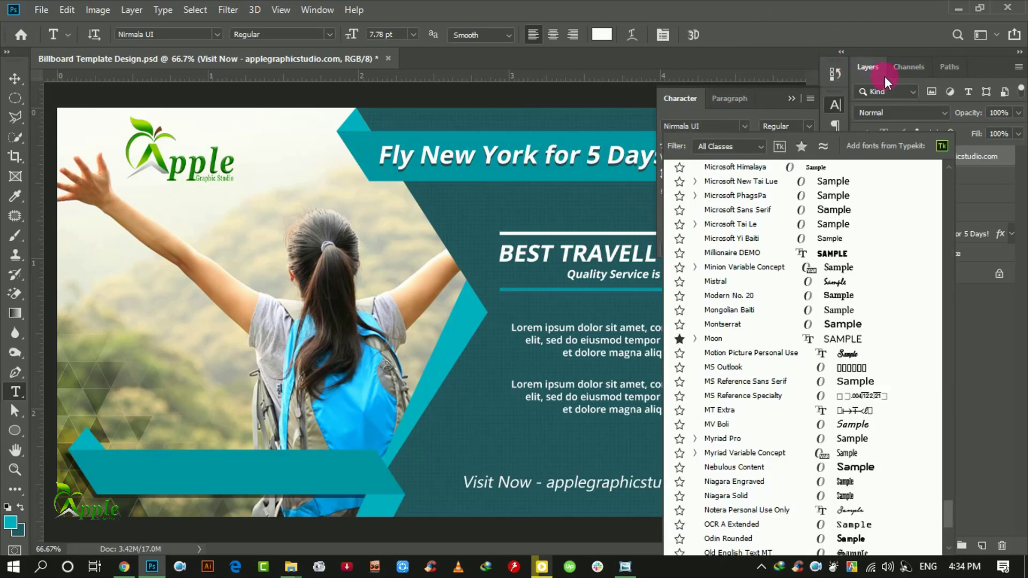
{"action": "left_click", "coordinate": [791, 98]}
{"action": "left_click", "coordinate": [835, 114]}
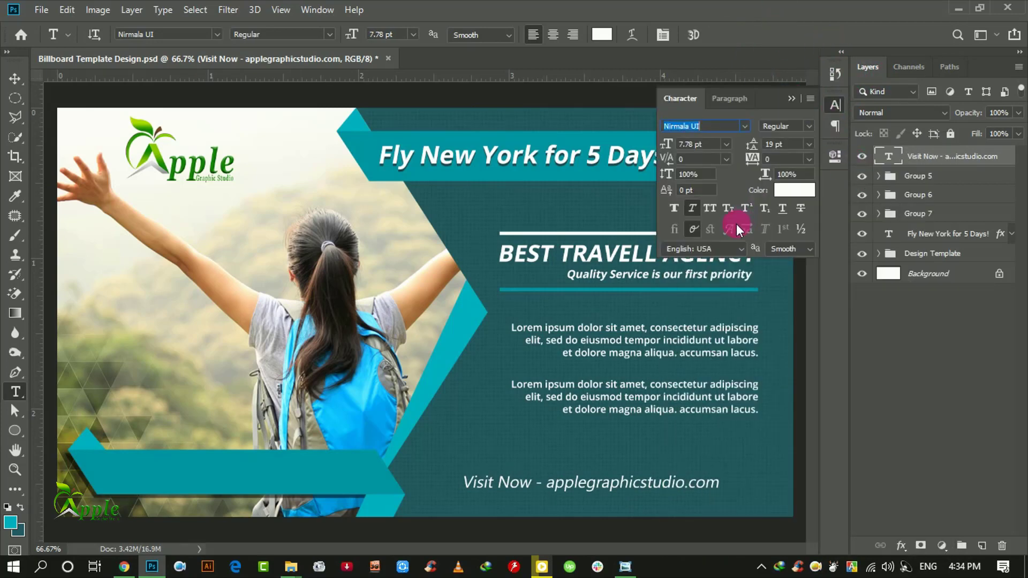
{"action": "left_click", "coordinate": [709, 207]}
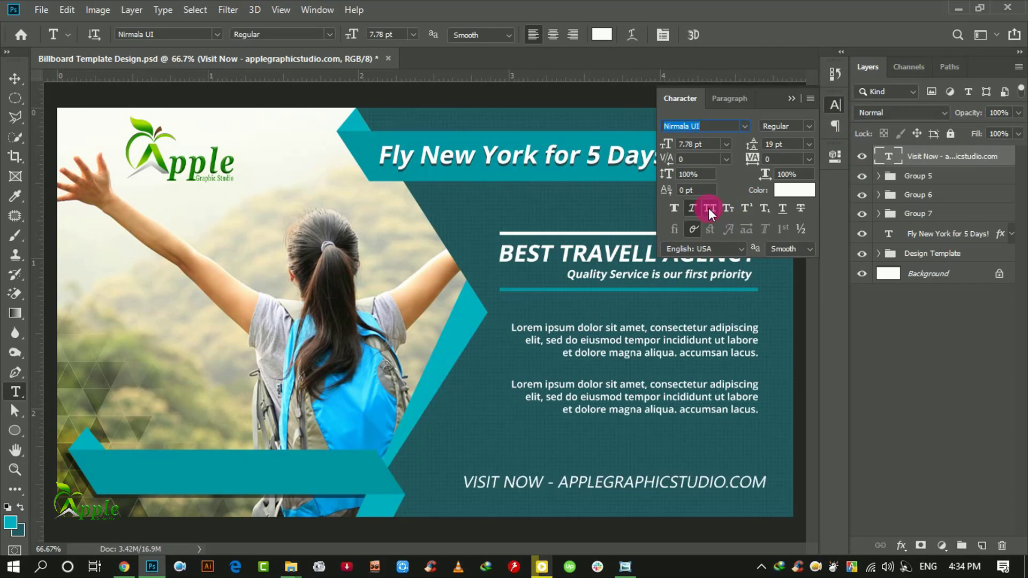
{"action": "left_click", "coordinate": [676, 209]}
{"action": "left_click", "coordinate": [791, 99]}
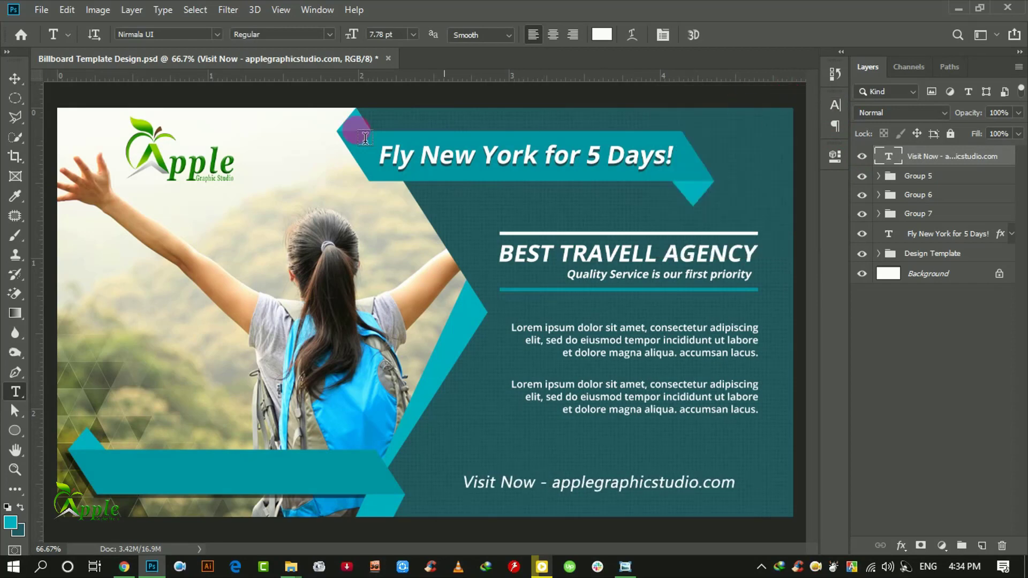
Enlarge the Visit Now line and align its right edge with the paragraphs.
{"action": "left_click", "coordinate": [67, 9]}
{"action": "left_click", "coordinate": [160, 336]}
{"action": "left_click_drag", "start_coordinate": [461, 484], "coordinate": [425, 485]}
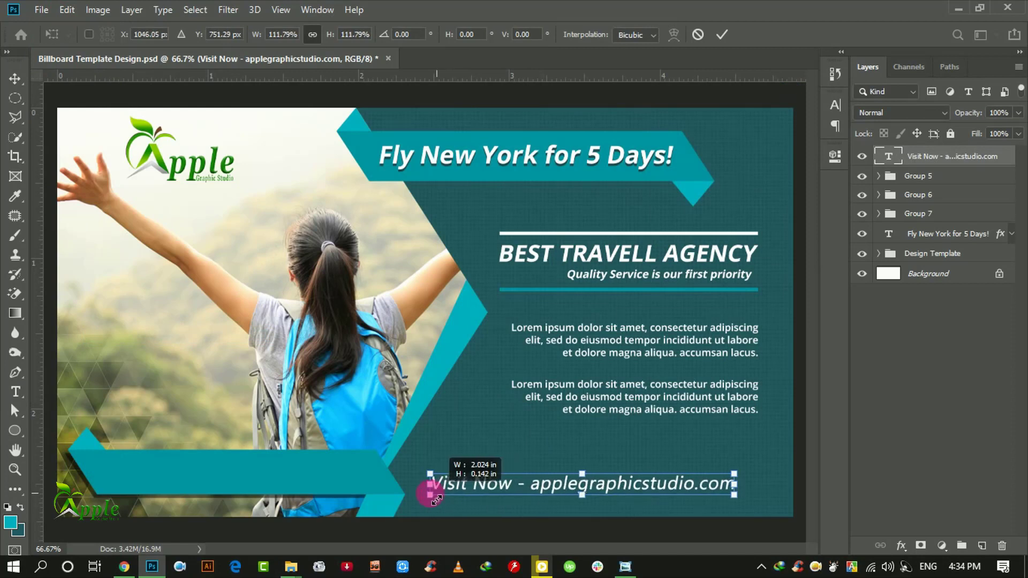
{"action": "left_click", "coordinate": [781, 34]}
{"action": "key", "text": "v"}
{"action": "left_click_drag", "start_coordinate": [632, 465], "coordinate": [656, 451]}
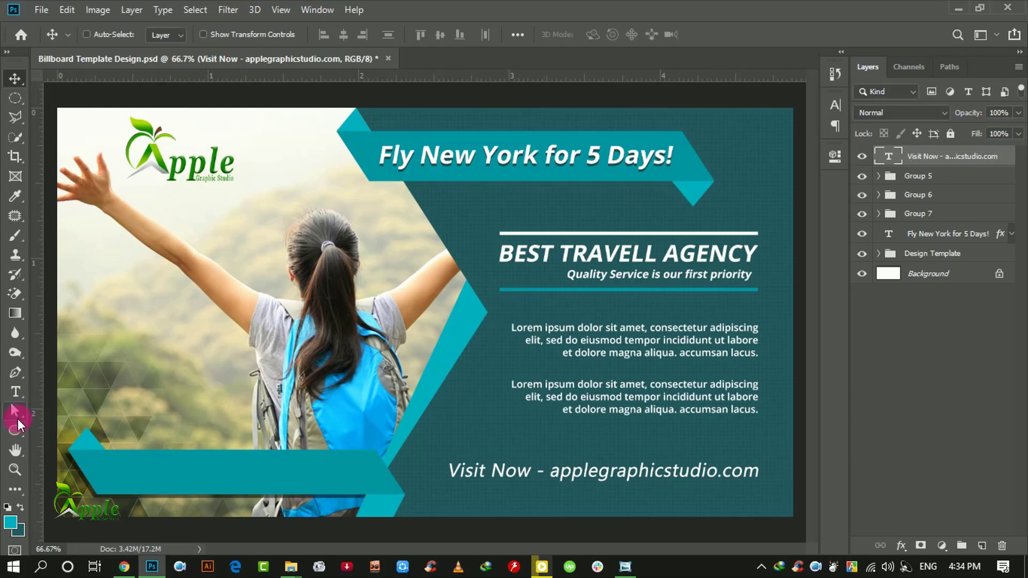
{"action": "right_click", "coordinate": [14, 433]}
Draw a rectangle over the Visit Now line and place its layer beneath the text.
{"action": "left_click", "coordinate": [107, 429]}
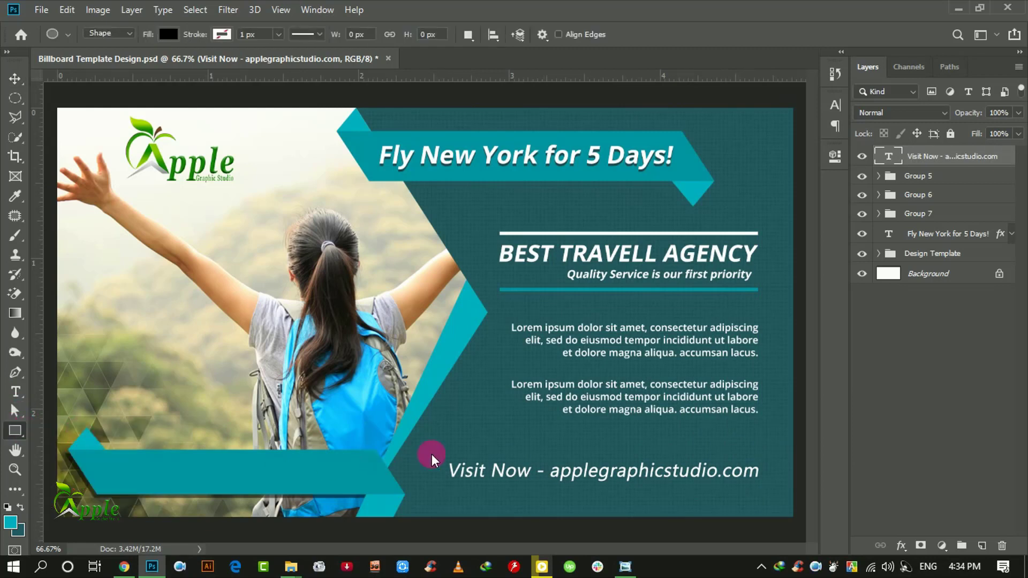
{"action": "mouse_move", "coordinate": [442, 453]}
{"action": "left_mouse_down"}
{"action": "mouse_move", "coordinate": [772, 495]}
{"action": "mouse_move", "coordinate": [764, 487]}
{"action": "left_mouse_up"}
{"action": "left_click", "coordinate": [791, 150]}
{"action": "left_click_drag", "start_coordinate": [927, 156], "coordinate": [927, 186]}
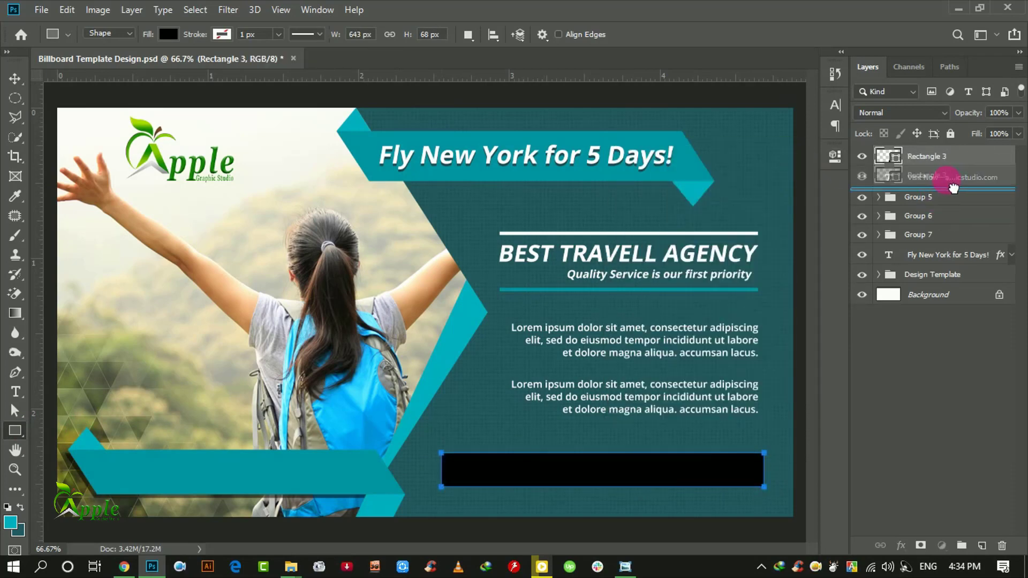
{"action": "left_click", "coordinate": [15, 79]}
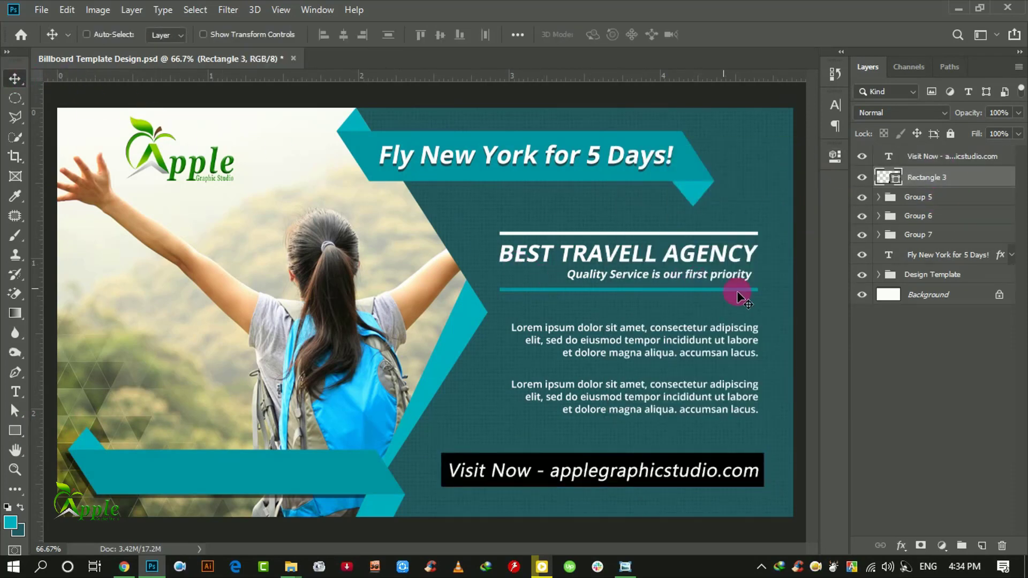
Fill the rectangle with near-black and set its opacity to 40%.
{"action": "double_click", "coordinate": [886, 178]}
{"action": "left_click_drag", "start_coordinate": [569, 265], "coordinate": [942, 117]}
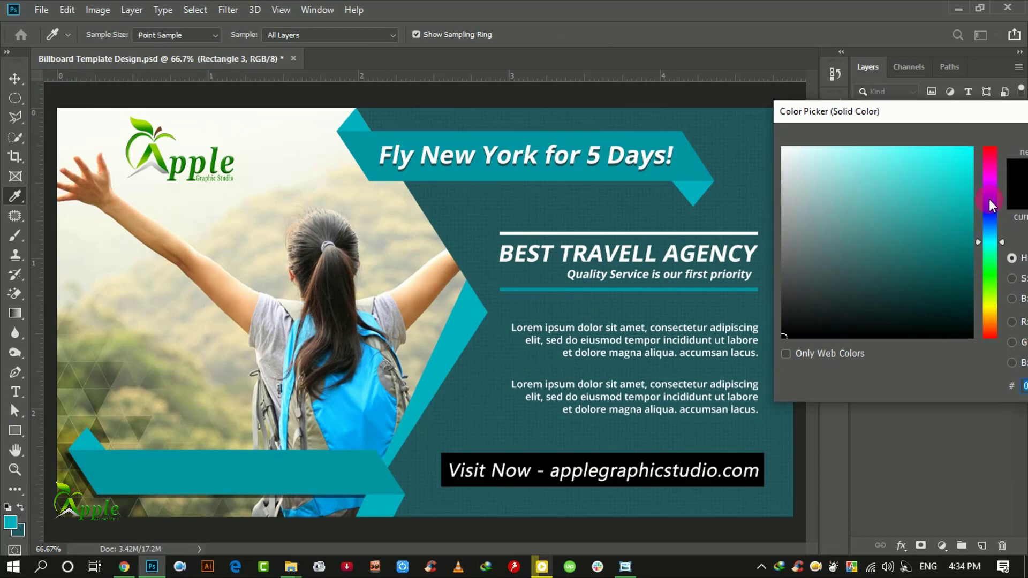
{"action": "left_click", "coordinate": [971, 161]}
{"action": "left_click_drag", "start_coordinate": [970, 159], "coordinate": [809, 328]}
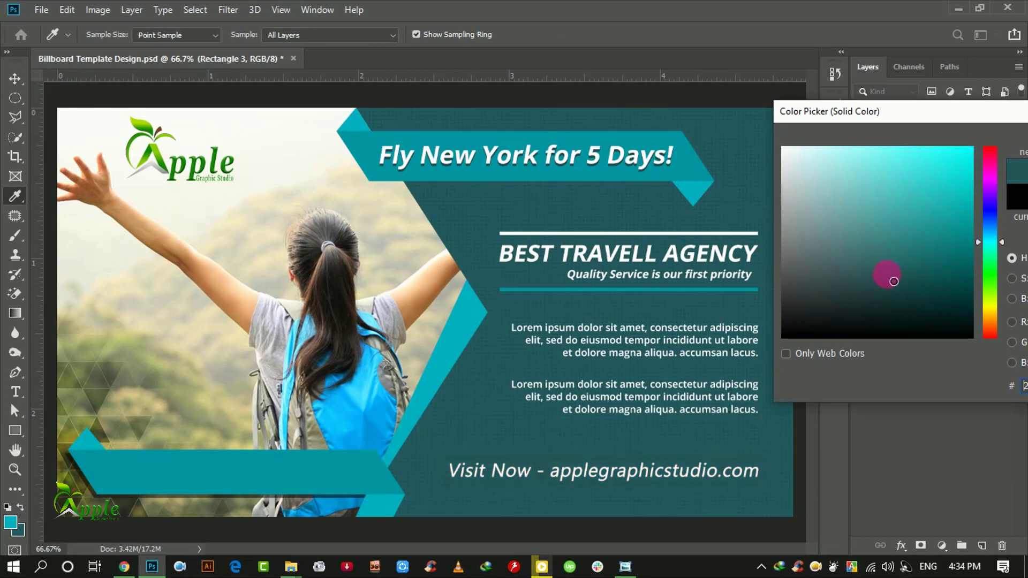
{"action": "left_click_drag", "start_coordinate": [911, 112], "coordinate": [515, 223]}
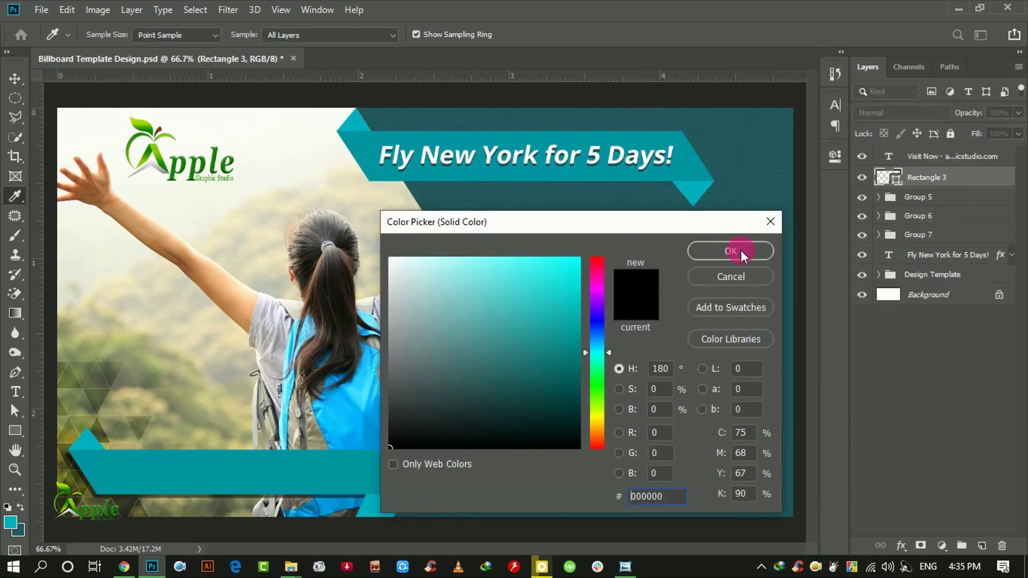
{"action": "left_click", "coordinate": [727, 252]}
{"action": "left_click", "coordinate": [1019, 112]}
{"action": "left_click_drag", "start_coordinate": [991, 130], "coordinate": [971, 128]}
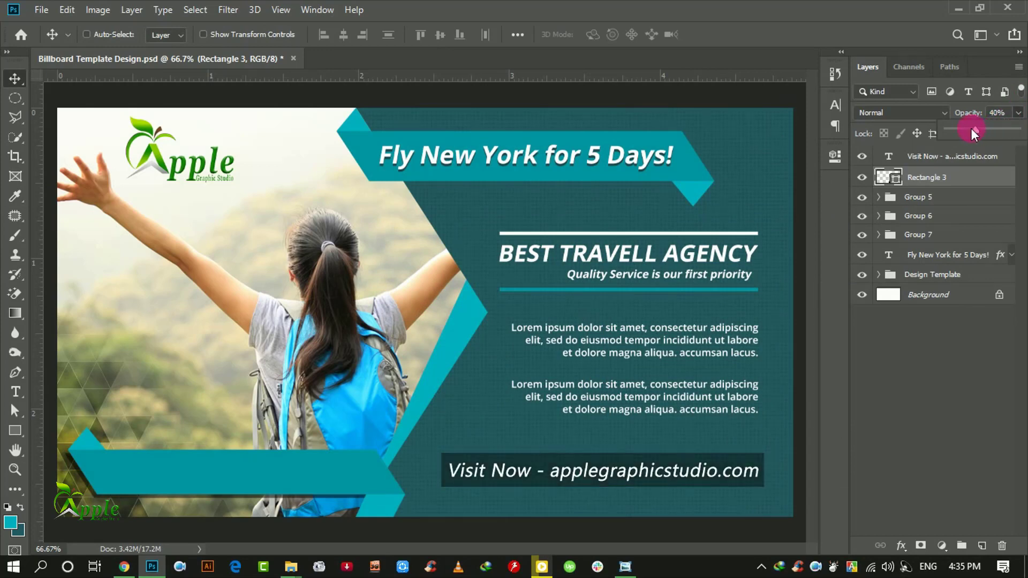
Skew the Visit Now strip so its top edge slants left.
{"action": "left_click", "coordinate": [67, 10]}
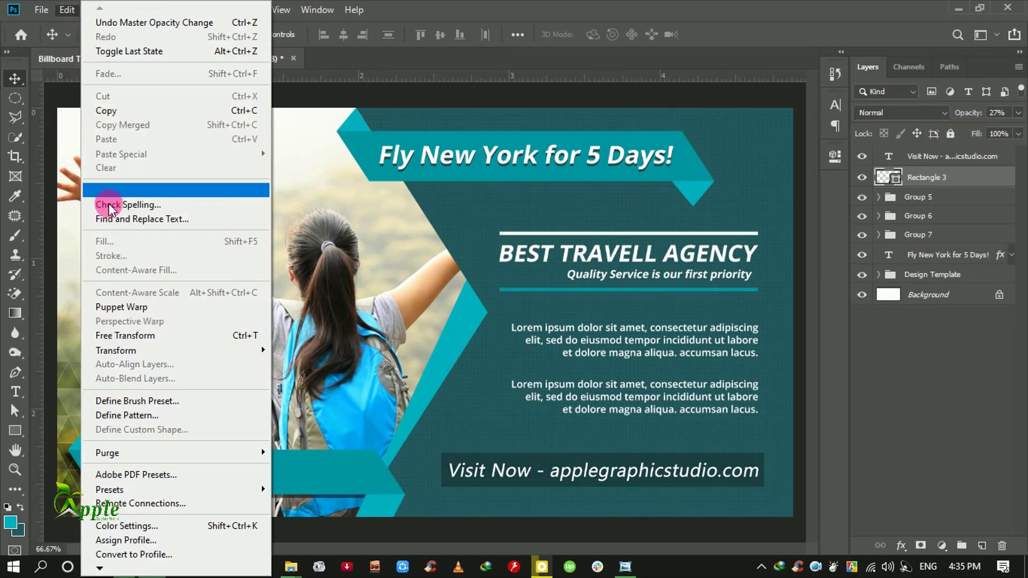
{"action": "left_click", "coordinate": [101, 332]}
{"action": "right_click", "coordinate": [499, 410]}
{"action": "left_click", "coordinate": [632, 358]}
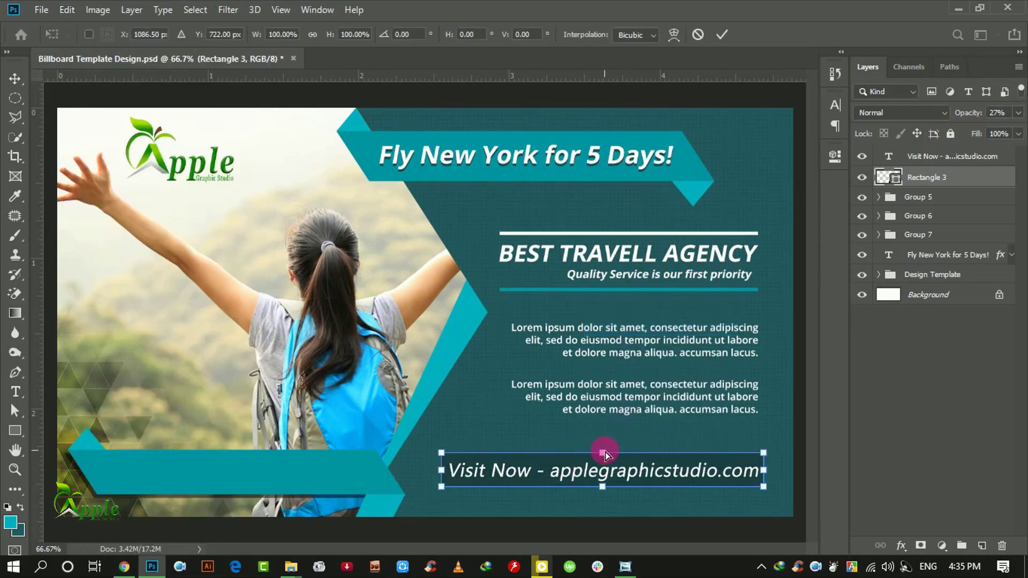
{"action": "left_click_drag", "start_coordinate": [604, 453], "coordinate": [577, 454]}
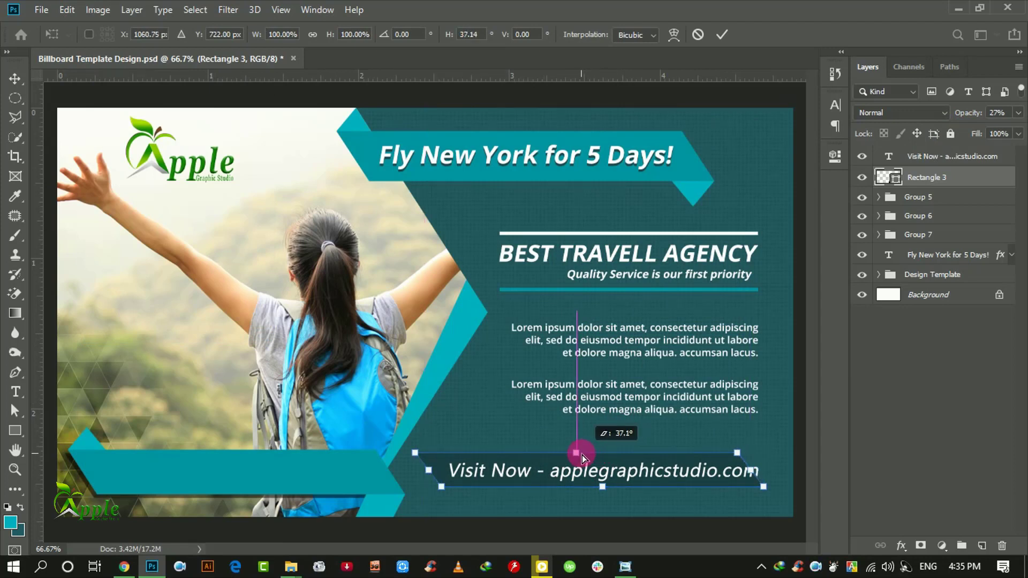
{"action": "left_click", "coordinate": [722, 35]}
{"action": "key", "text": "shift+Right"}
{"action": "key", "text": "shift+Right"}
{"action": "key", "text": "shift+Right"}
{"action": "key", "text": "shift+Right"}
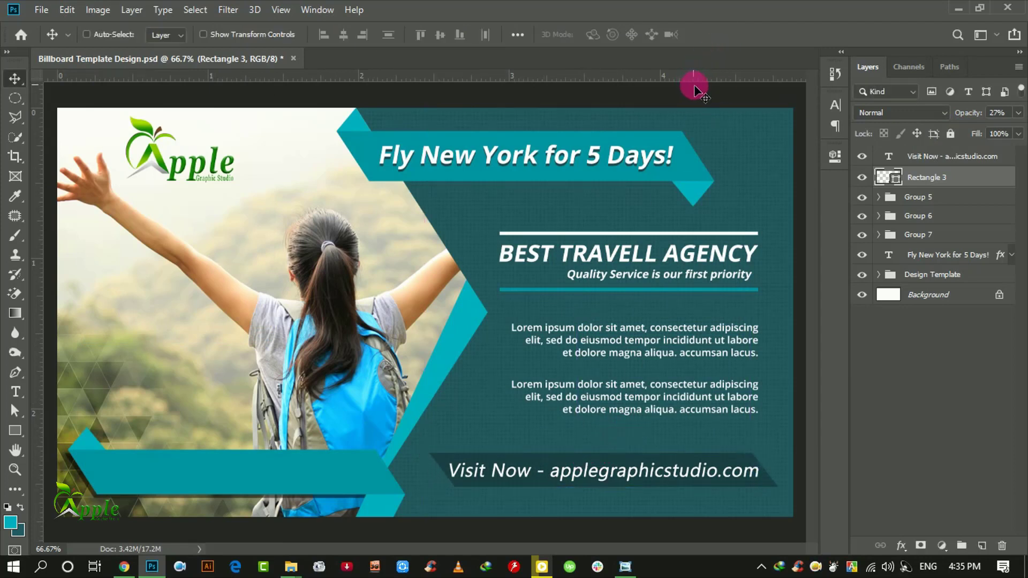
Stretch the strip slightly wider and flip it horizontally.
{"action": "key", "text": "ctrl+t"}
{"action": "left_click_drag", "start_coordinate": [777, 470], "coordinate": [784, 472]}
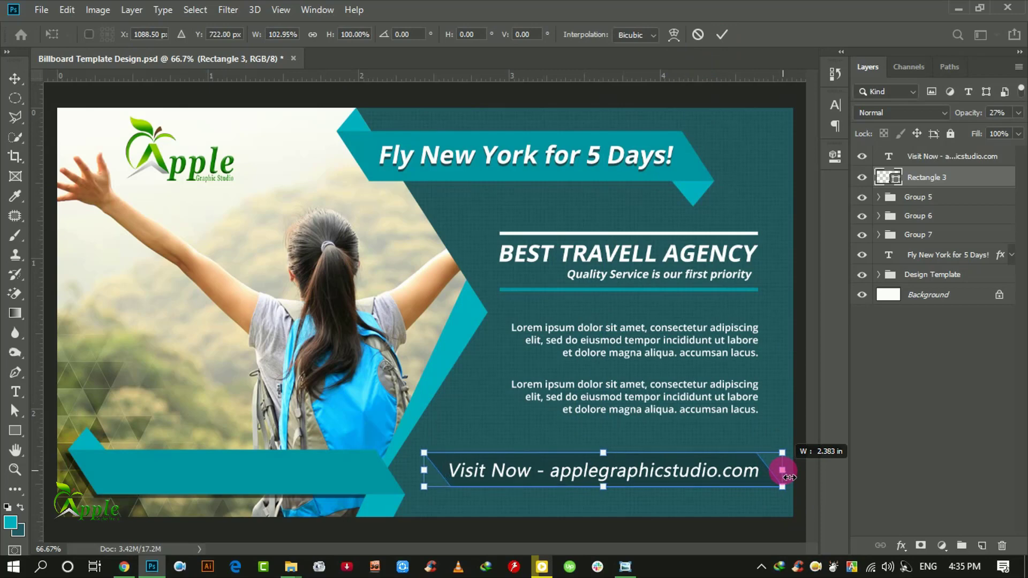
{"action": "left_click", "coordinate": [723, 34]}
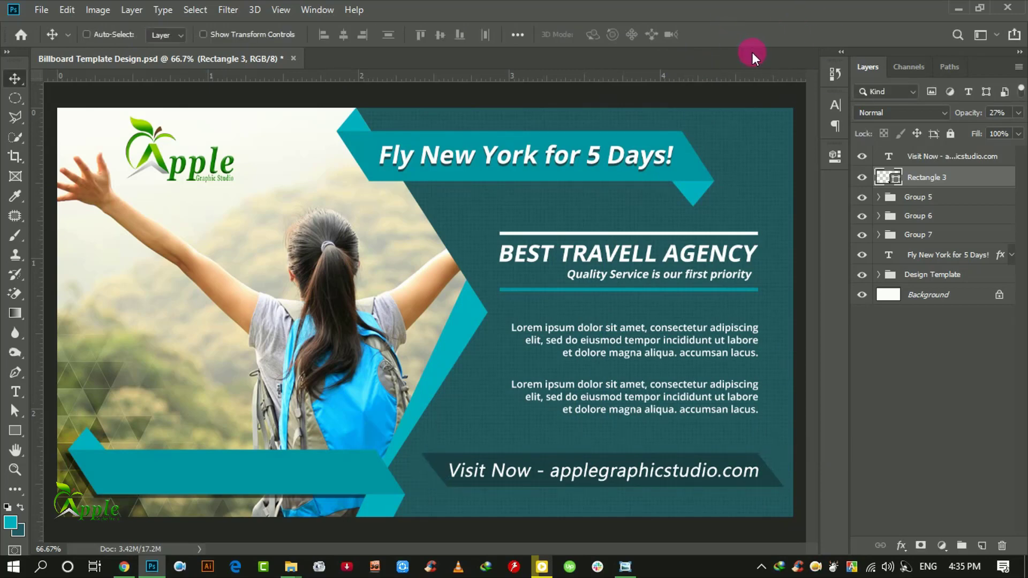
{"action": "key", "text": "ctrl+t"}
{"action": "right_click", "coordinate": [608, 474]}
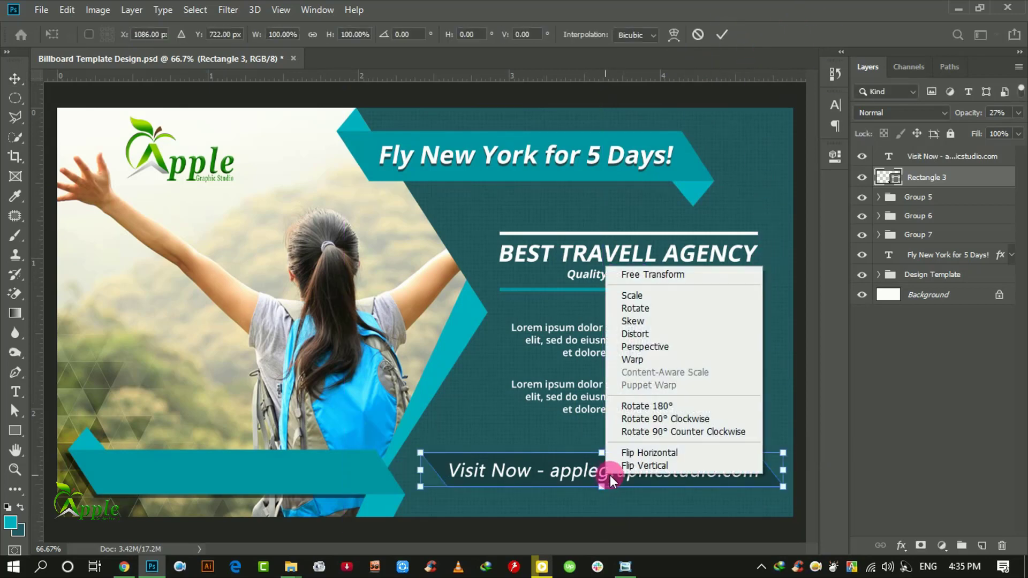
{"action": "left_click", "coordinate": [667, 452]}
{"action": "left_click", "coordinate": [718, 33]}
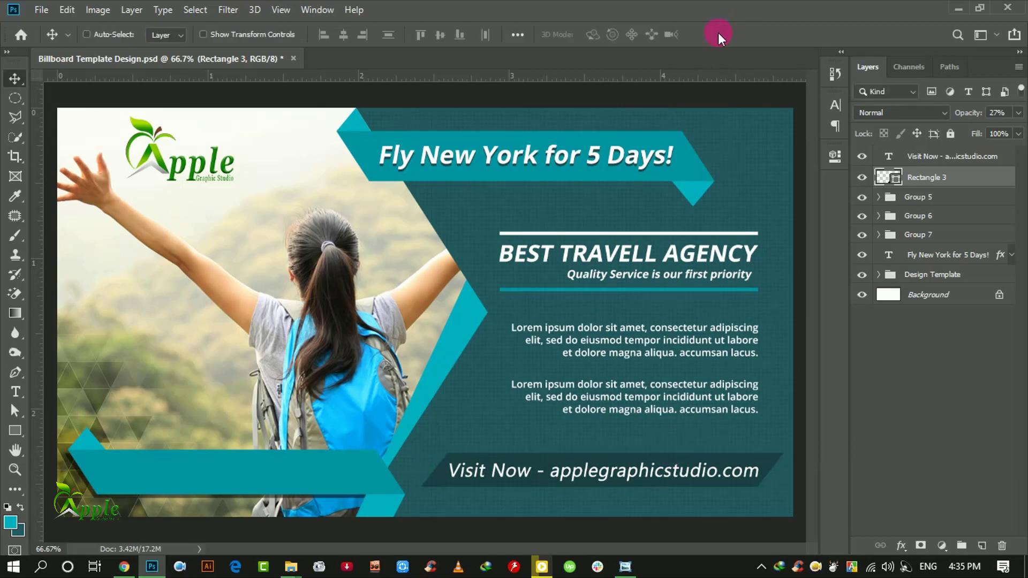
Group the strip with the Visit Now text layer as Group 8.
{"action": "key", "text": "ctrl+minus"}
{"action": "key", "text": "ctrl+plus"}
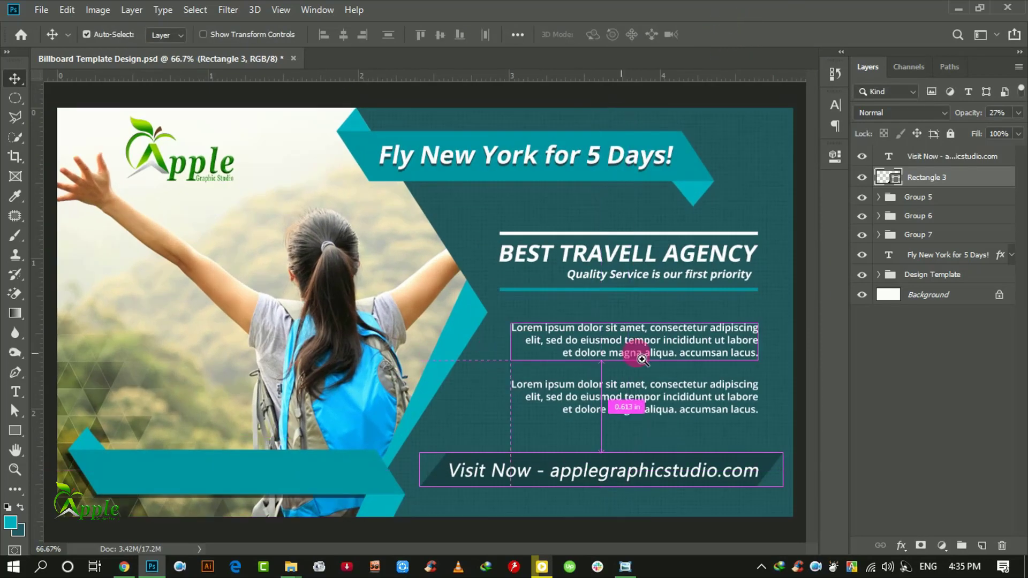
{"action": "left_click", "coordinate": [940, 155], "text": "shift"}
{"action": "key", "text": "ctrl+g"}
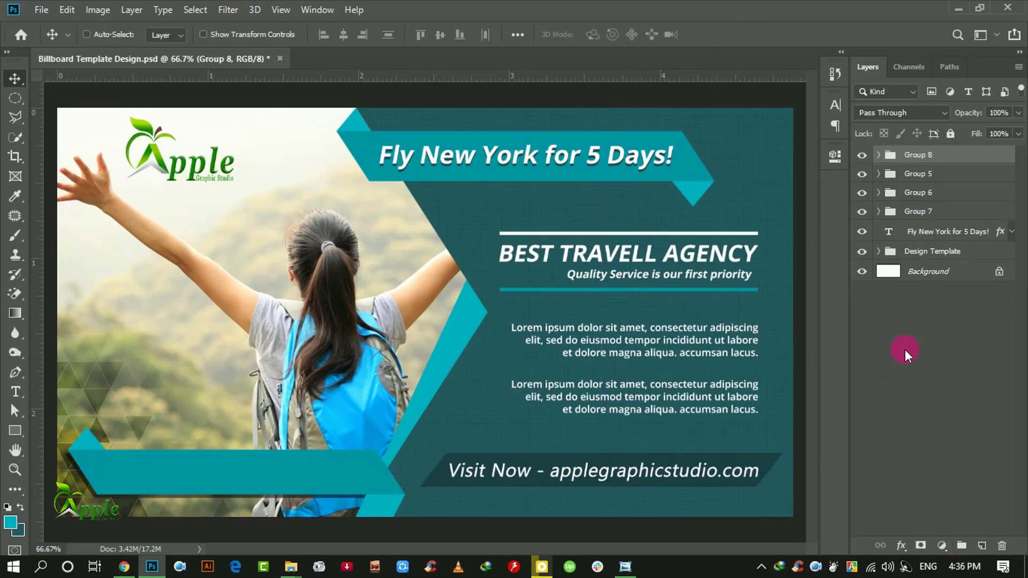
Type '$30,000 Only / VIP Package' on the bottom-left teal banner.
{"action": "left_click", "coordinate": [15, 392]}
{"action": "left_click", "coordinate": [110, 474]}
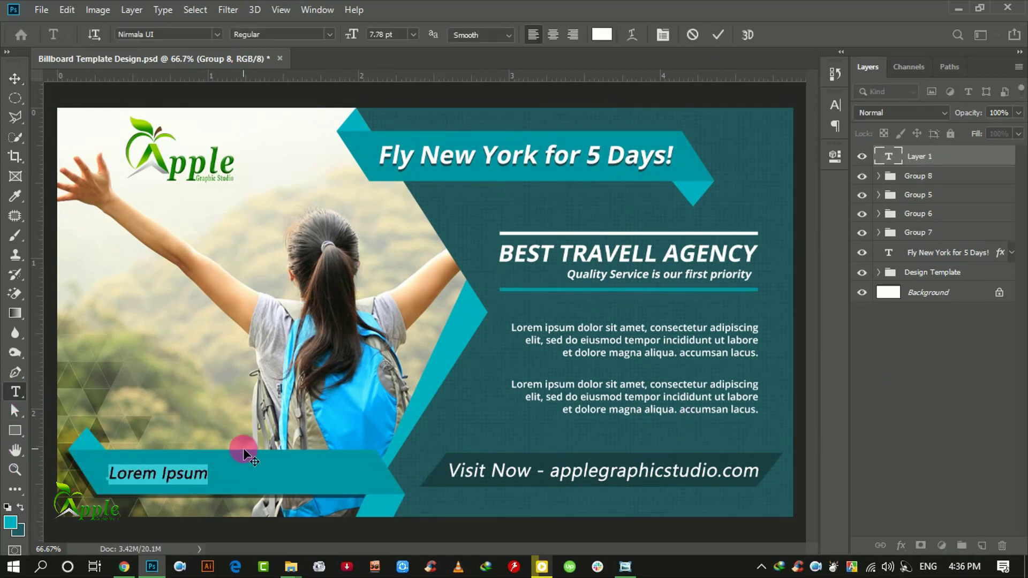
{"action": "type", "text": "30.000"}
{"action": "key", "text": "Left"}
{"action": "key", "text": "Left"}
{"action": "key", "text": "Left"}
{"action": "type", "text": ","}
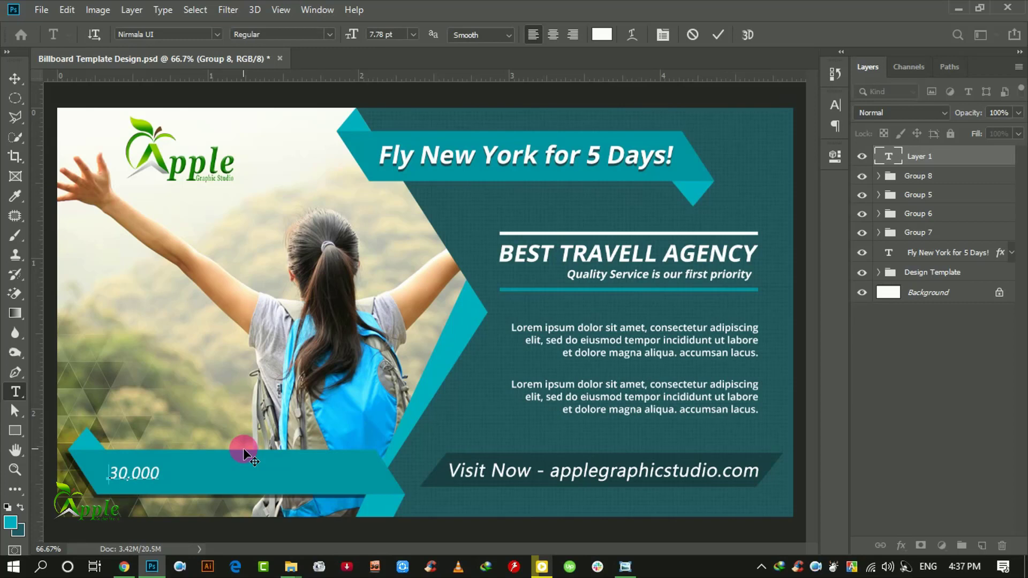
{"action": "type", "text": "$"}
{"action": "type", "text": " Only"}
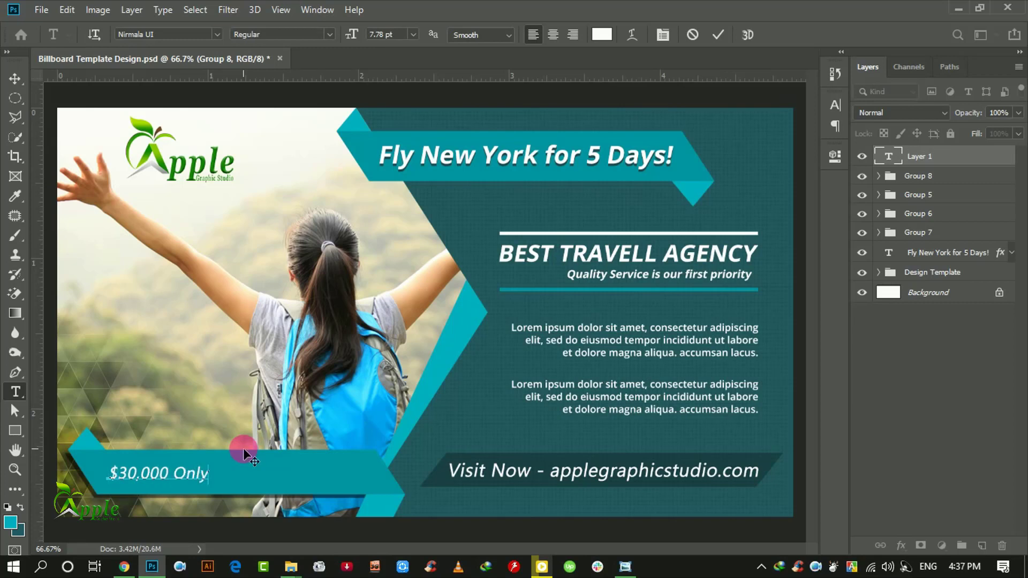
{"action": "type", "text": " / VIP Packa"}
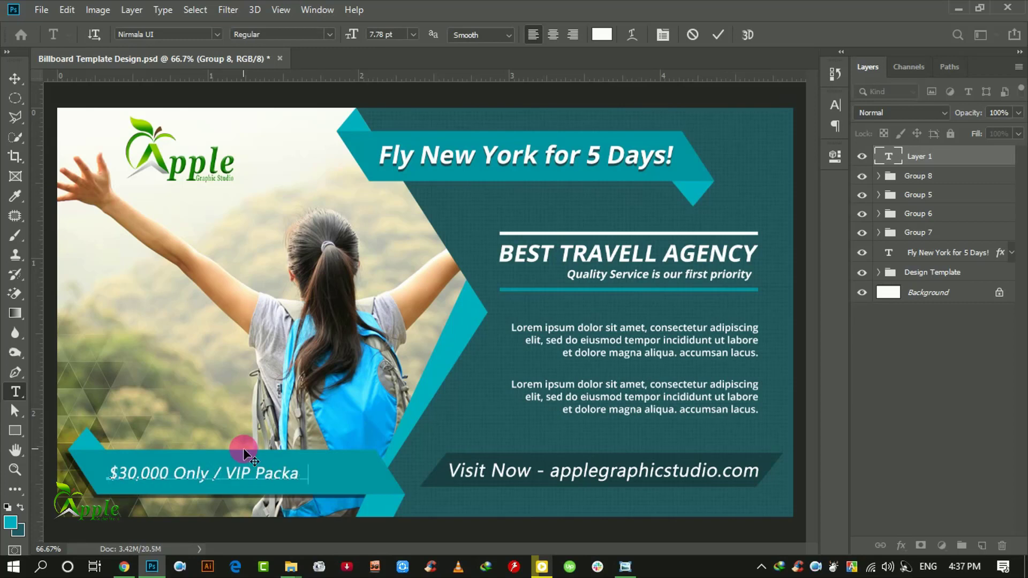
{"action": "type", "text": "ge"}
{"action": "left_click", "coordinate": [718, 34]}
Scale the price text up to about 124% to fill the banner.
{"action": "key", "text": "ctrl+t"}
{"action": "left_click_drag", "start_coordinate": [325, 501], "coordinate": [367, 486]}
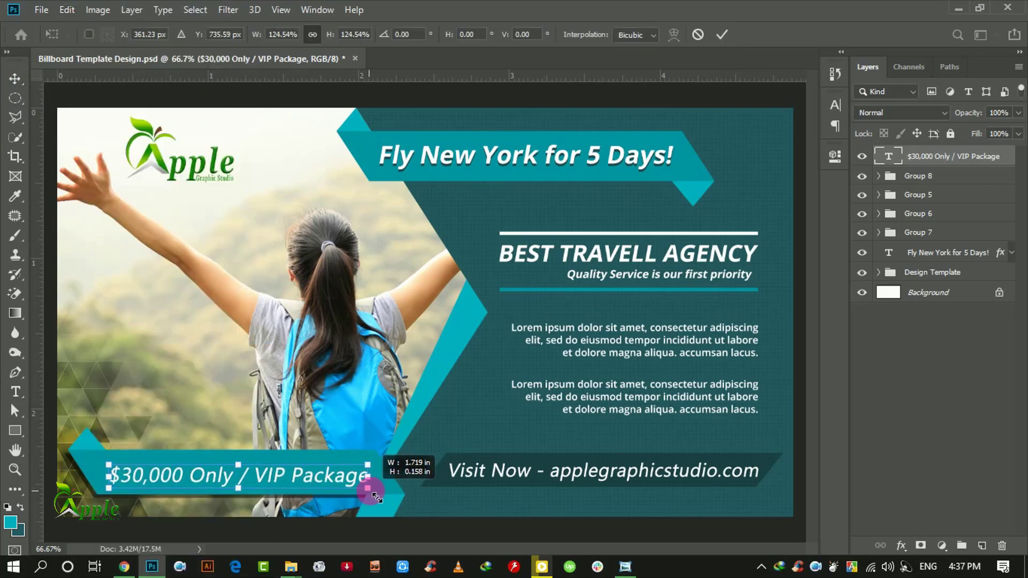
{"action": "key", "text": "Return"}
{"action": "left_click", "coordinate": [834, 106]}
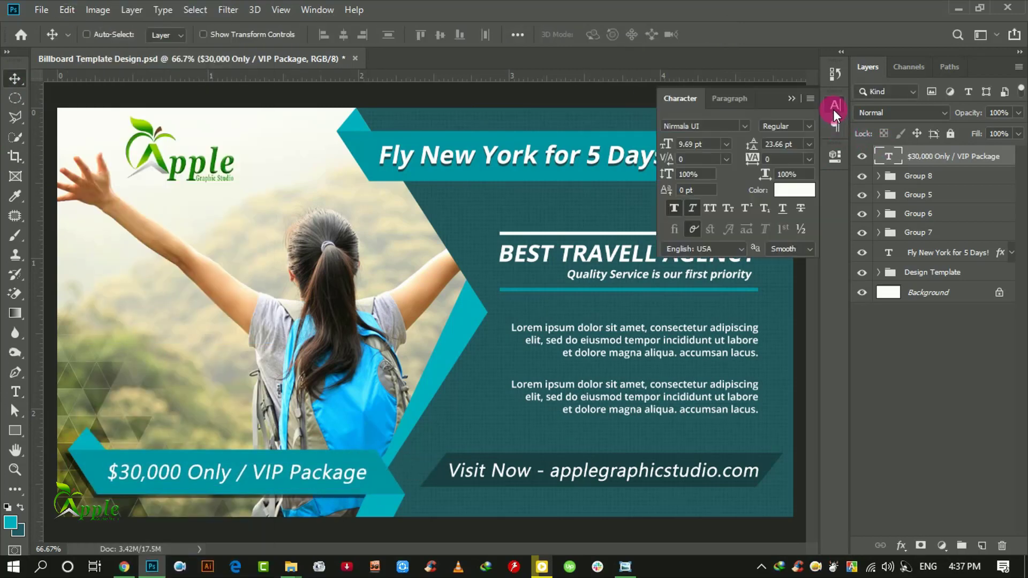
Set the price text font to Britannic Bold.
{"action": "left_click", "coordinate": [708, 208]}
{"action": "left_click", "coordinate": [747, 127]}
{"action": "type", "text": "Break"}
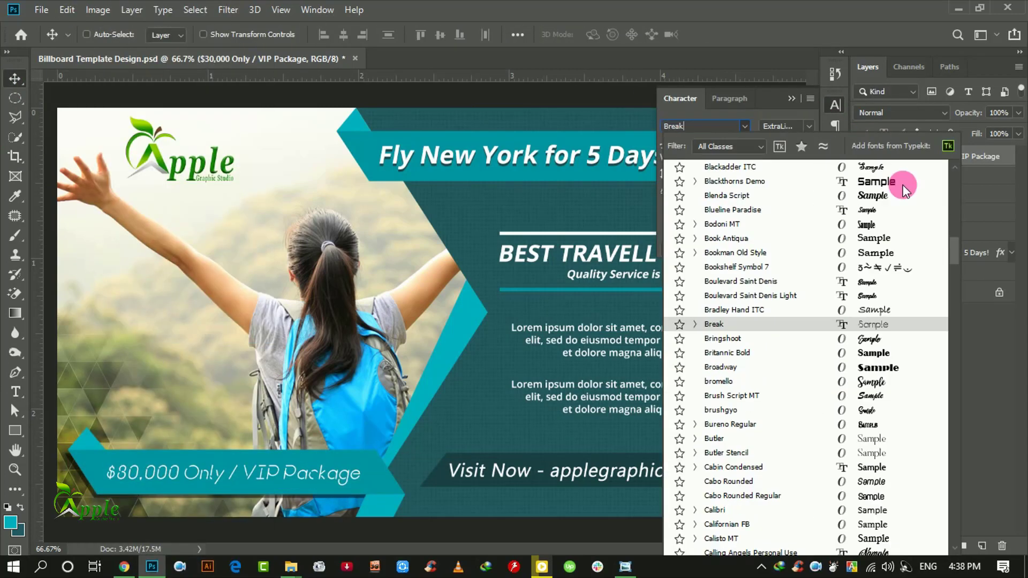
{"action": "key", "text": "Down"}
{"action": "key", "text": "Down"}
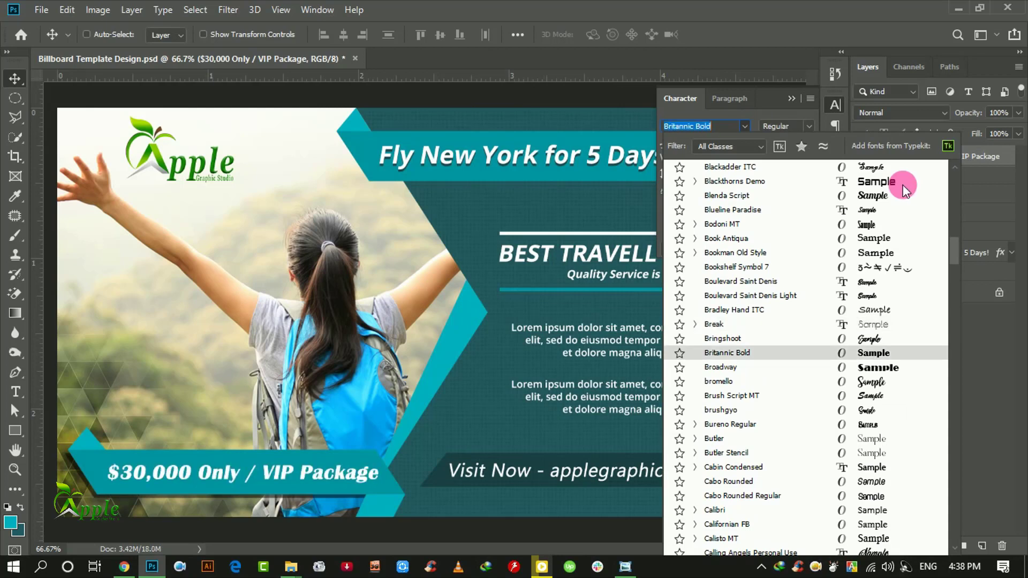
{"action": "left_click", "coordinate": [864, 358]}
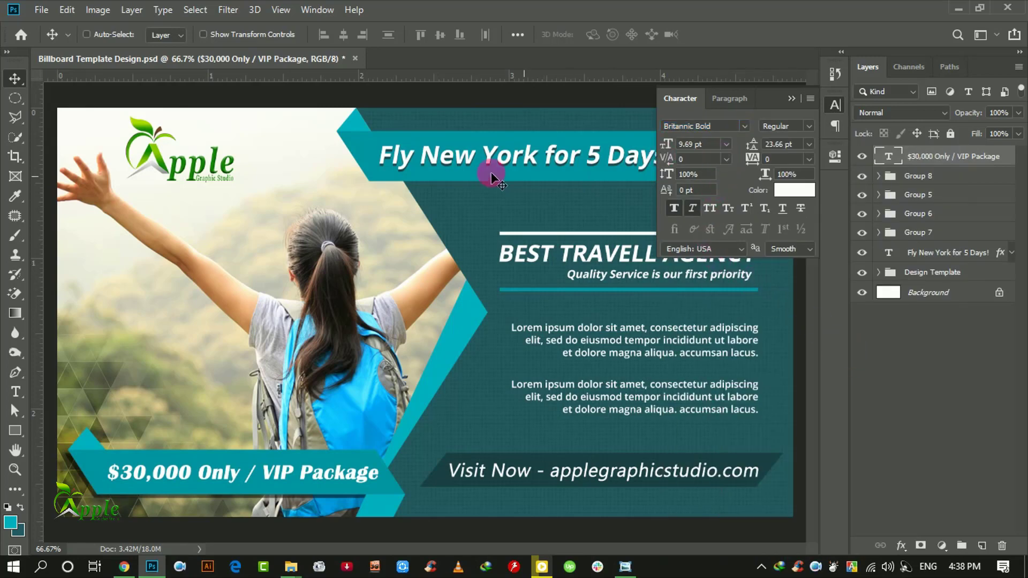
Shrink the price text to about 8.7 pt and nudge it left to fit the banner.
{"action": "left_click", "coordinate": [67, 9]}
{"action": "left_click", "coordinate": [107, 335]}
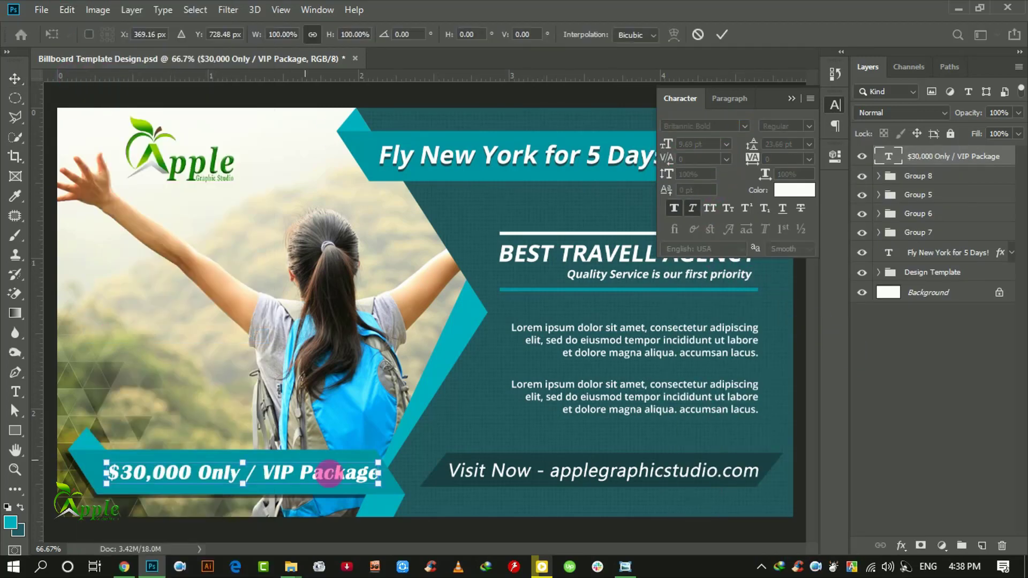
{"action": "left_click_drag", "start_coordinate": [385, 485], "coordinate": [365, 487]}
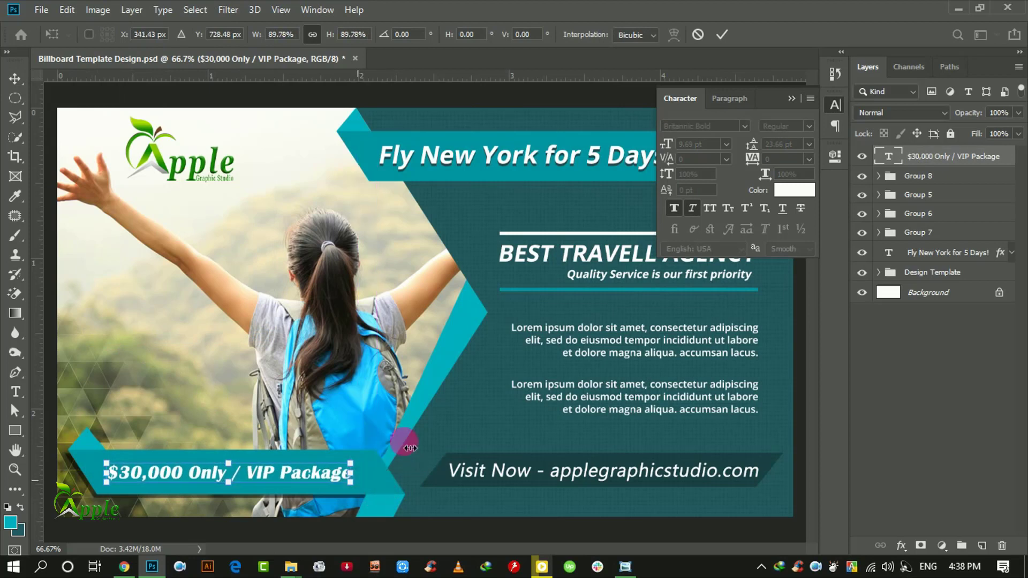
{"action": "left_click", "coordinate": [722, 34]}
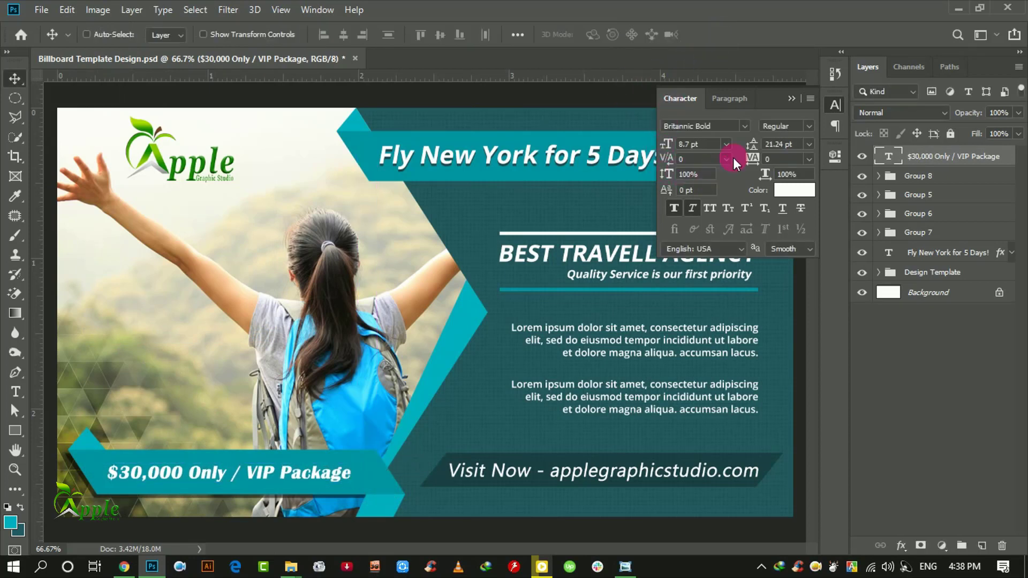
{"action": "left_click", "coordinate": [791, 98]}
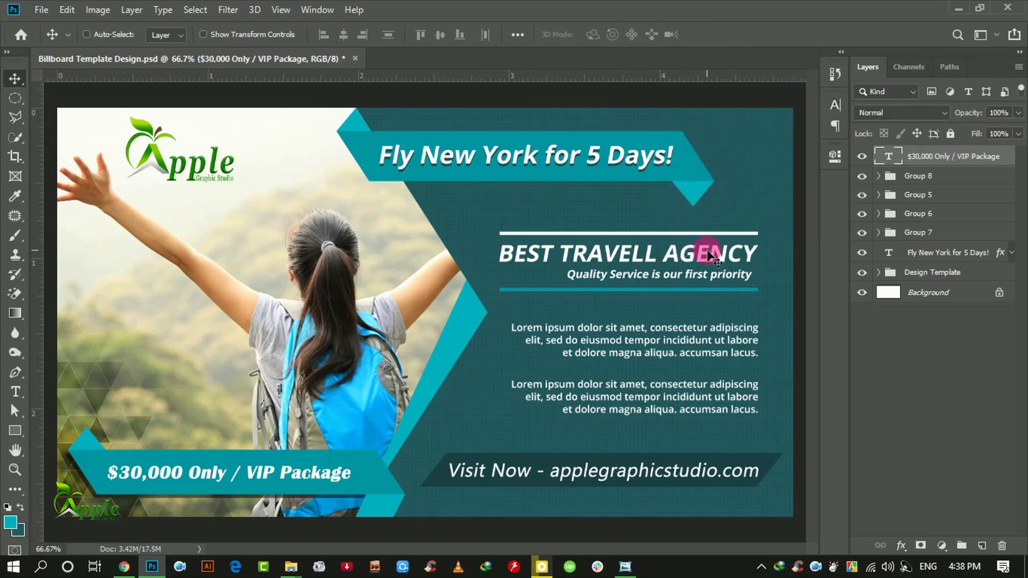
{"action": "key", "text": "Left"}
{"action": "key", "text": "Left"}
{"action": "key", "text": "Left"}
{"action": "key", "text": "Left"}
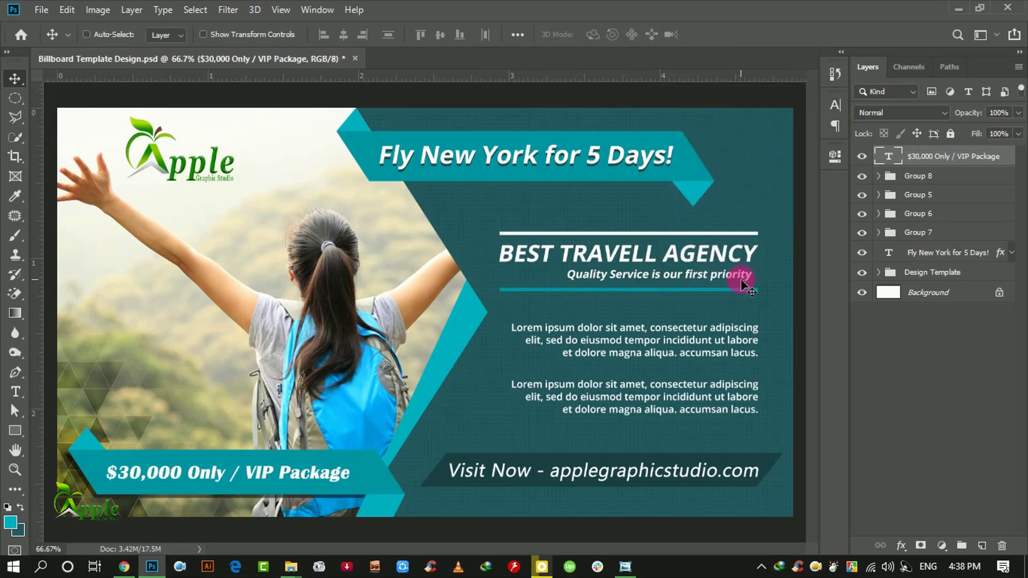
{"action": "key", "text": "ctrl+minus"}
{"action": "key", "text": "ctrl+minus"}
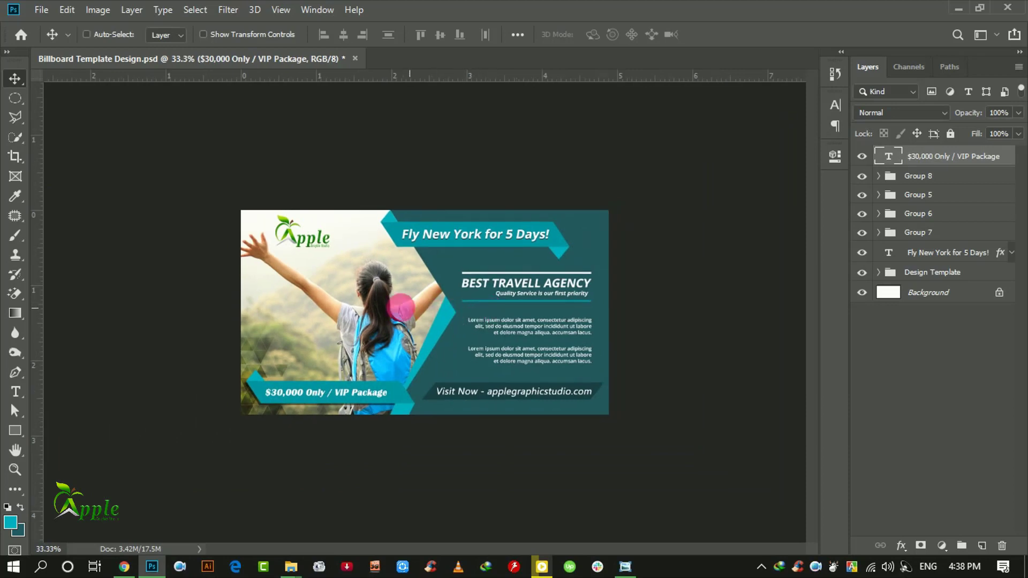
Drag the '$30,000 Only / VIP Package' layer into Group 5, then collapse the group.
{"action": "left_click", "coordinate": [323, 296], "text": "ctrl"}
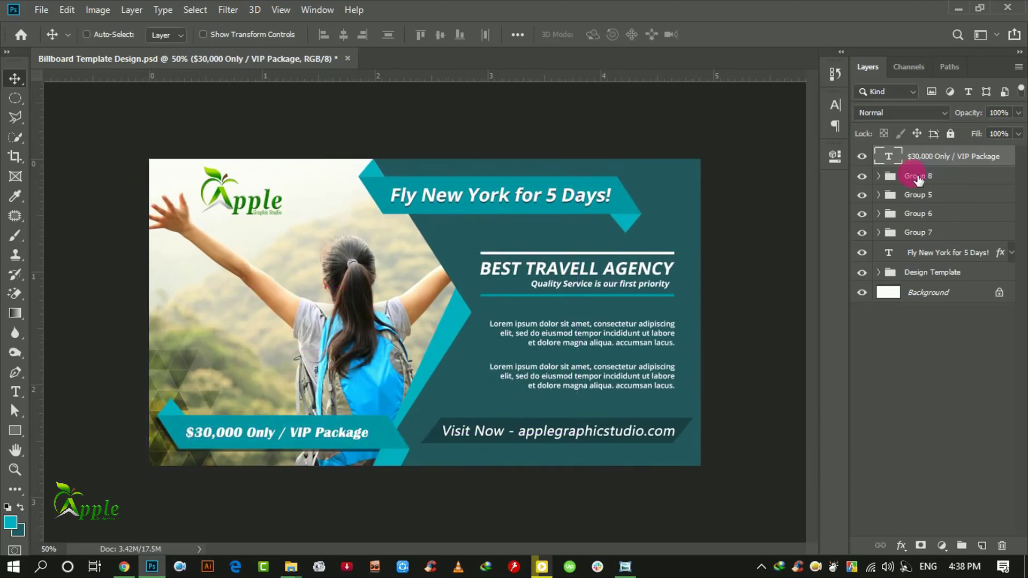
{"action": "left_click", "coordinate": [891, 182]}
{"action": "left_click", "coordinate": [879, 175]}
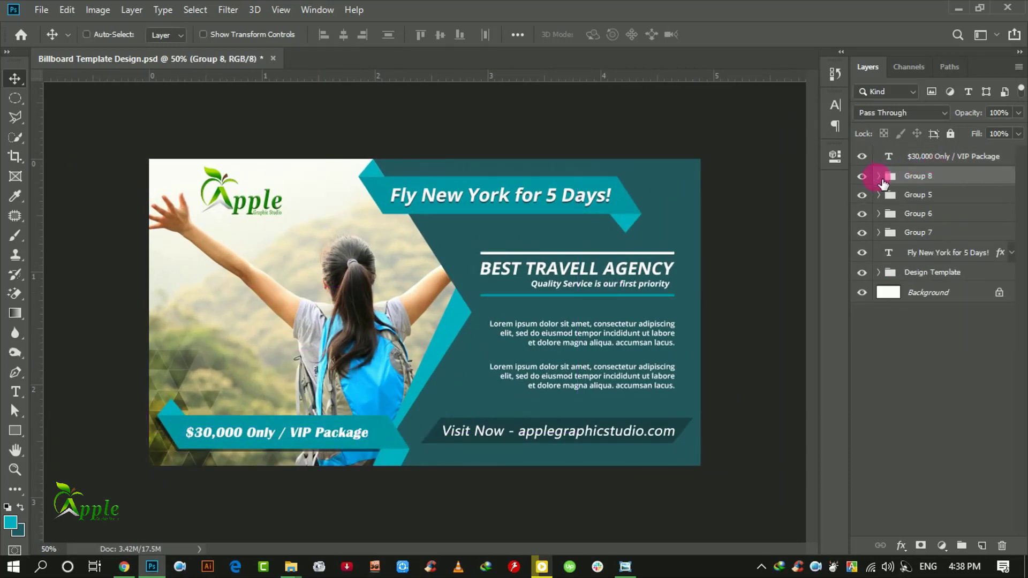
{"action": "left_click", "coordinate": [879, 194]}
{"action": "left_click_drag", "start_coordinate": [963, 156], "coordinate": [969, 211]}
{"action": "left_click", "coordinate": [881, 174]}
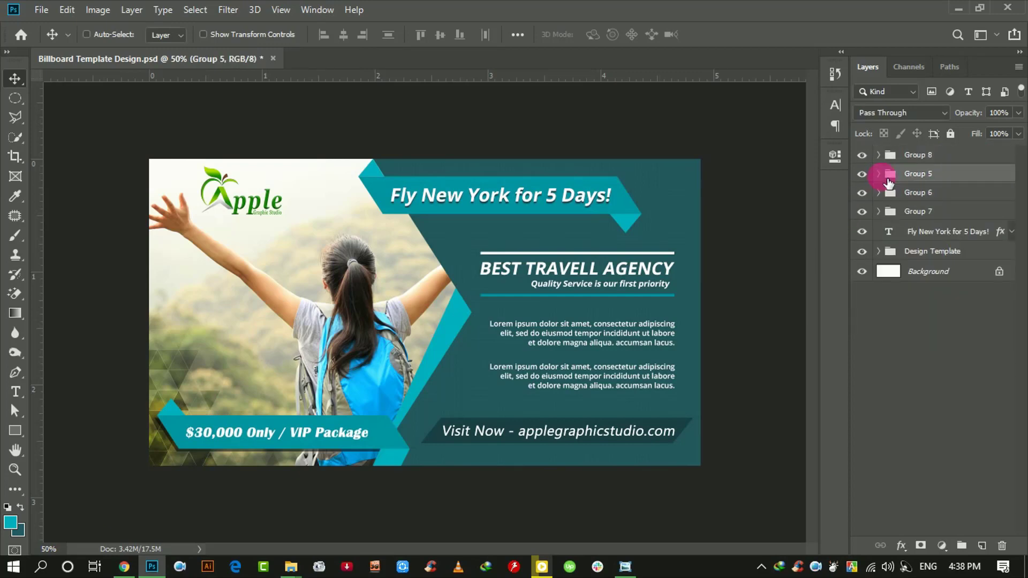